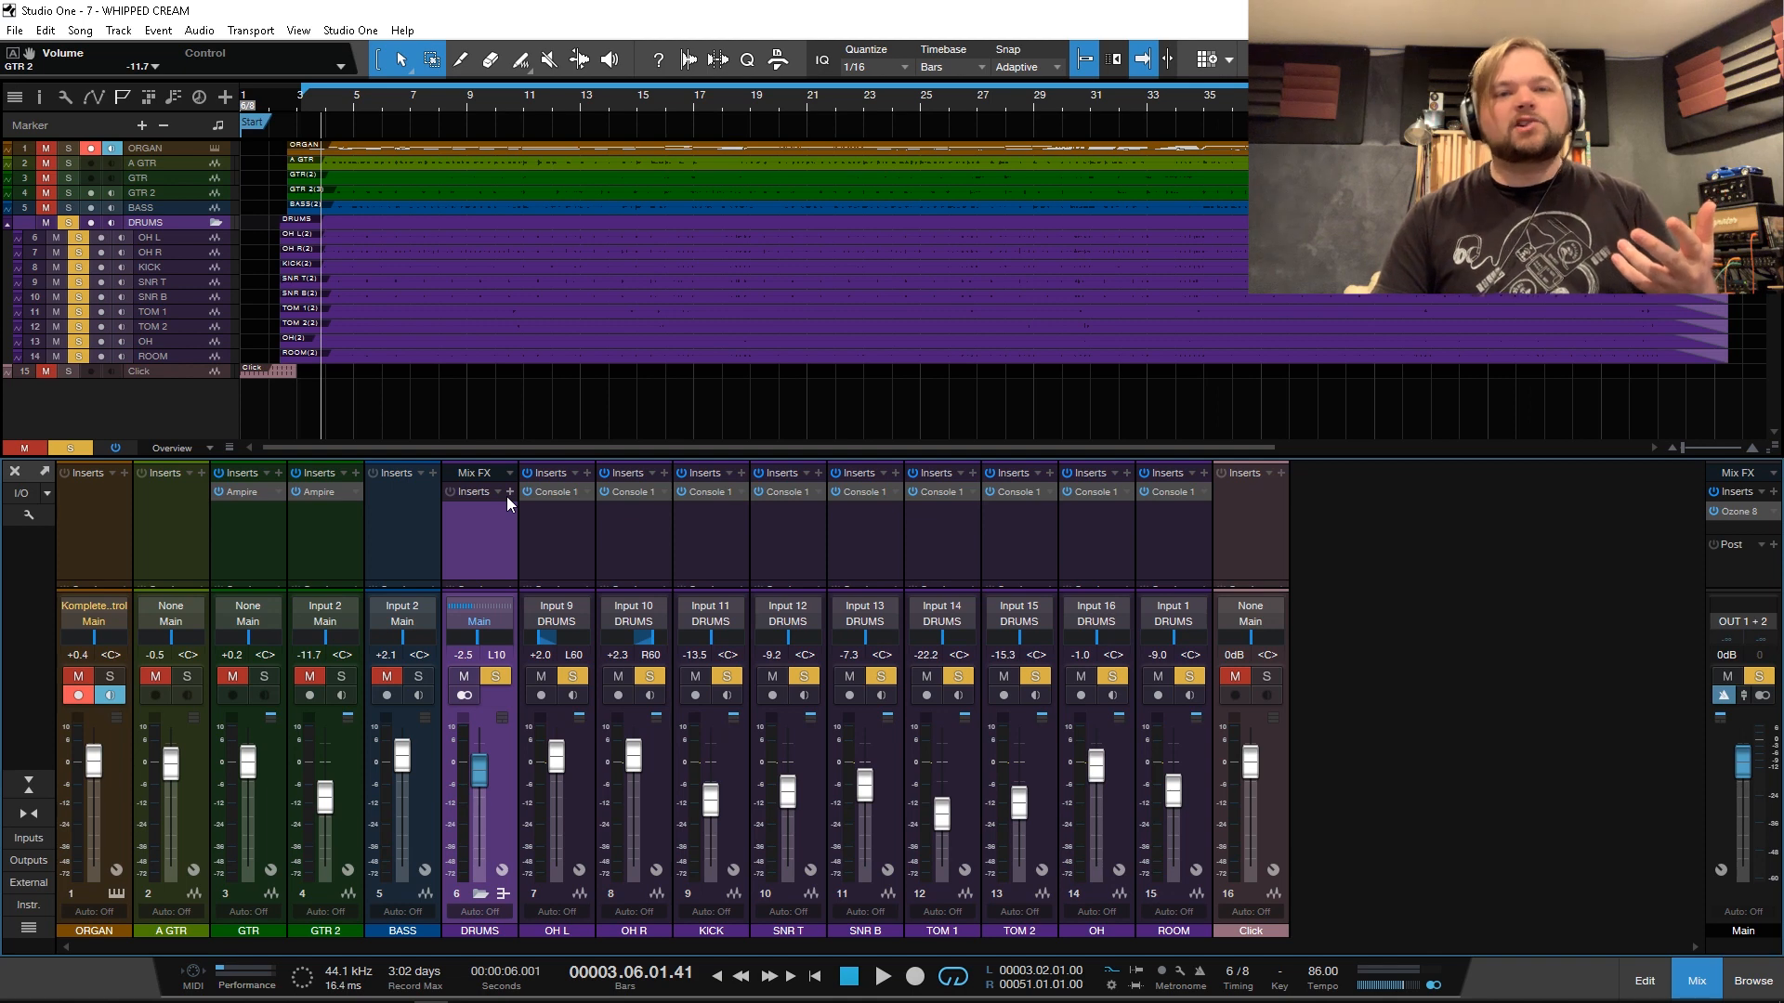
Step: Return the playhead to bar 3 and insert Softube's Fix Doubler on the DRUMS bus from the vendor-sorted effects
left_click(302, 113)
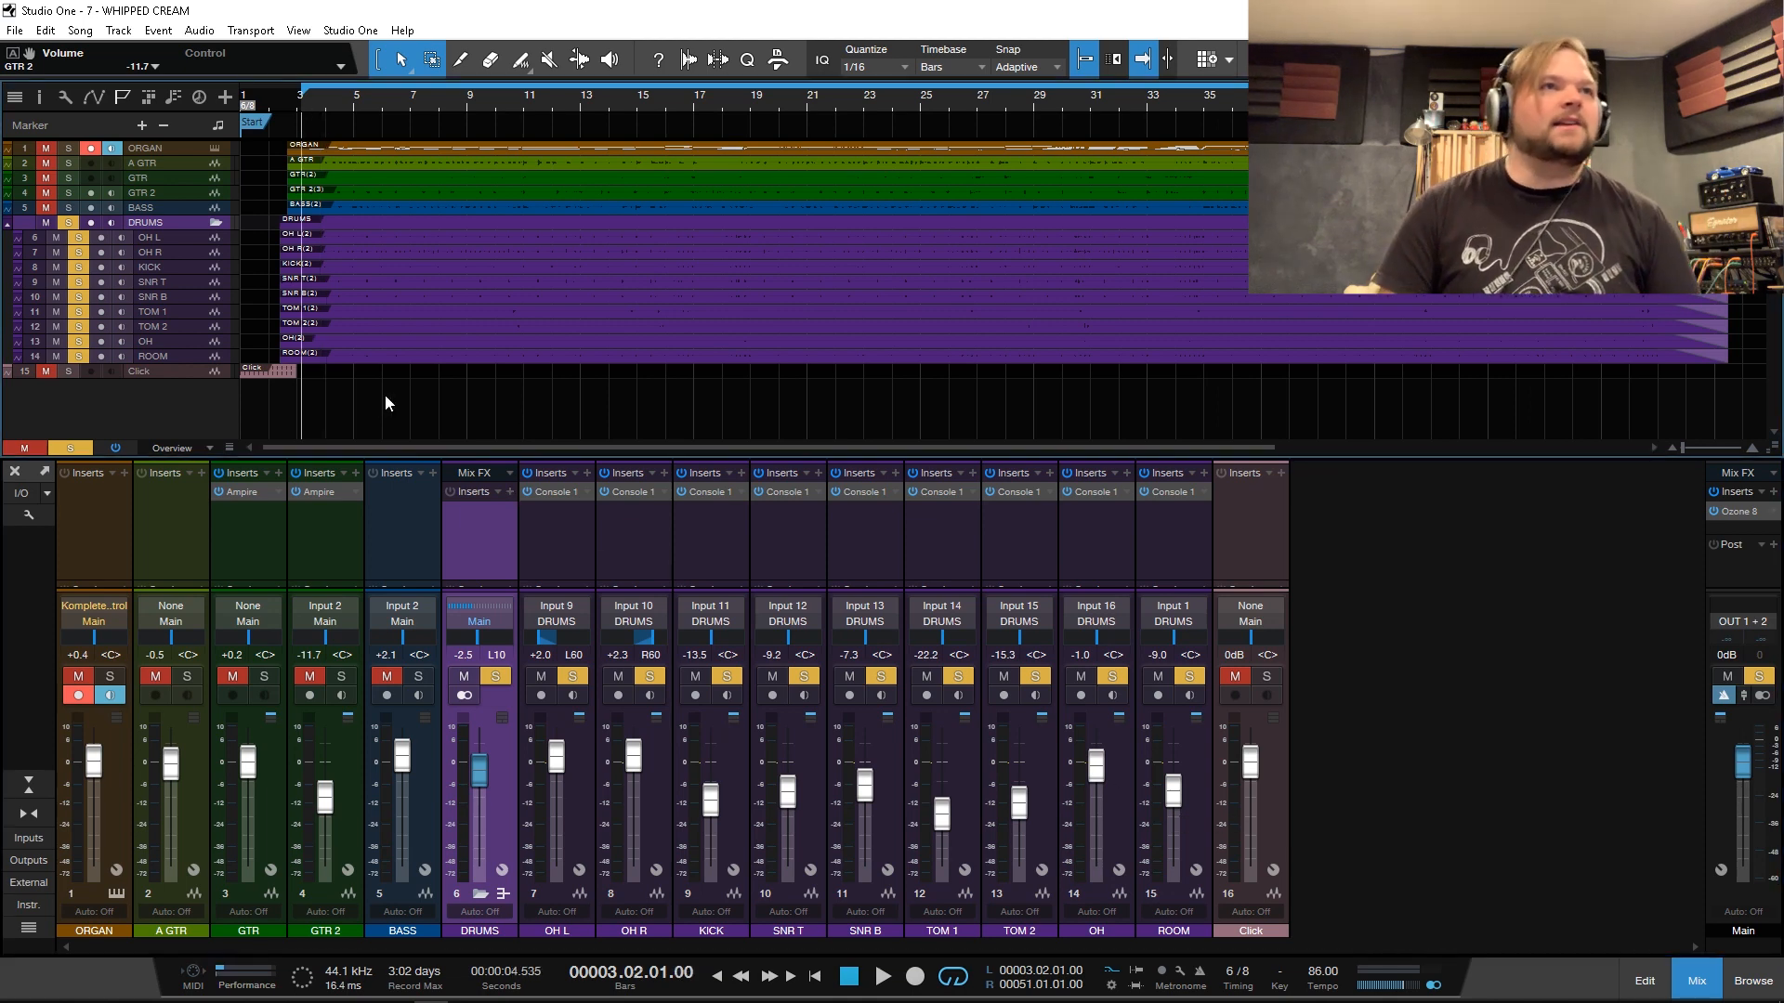
left_click(512, 492)
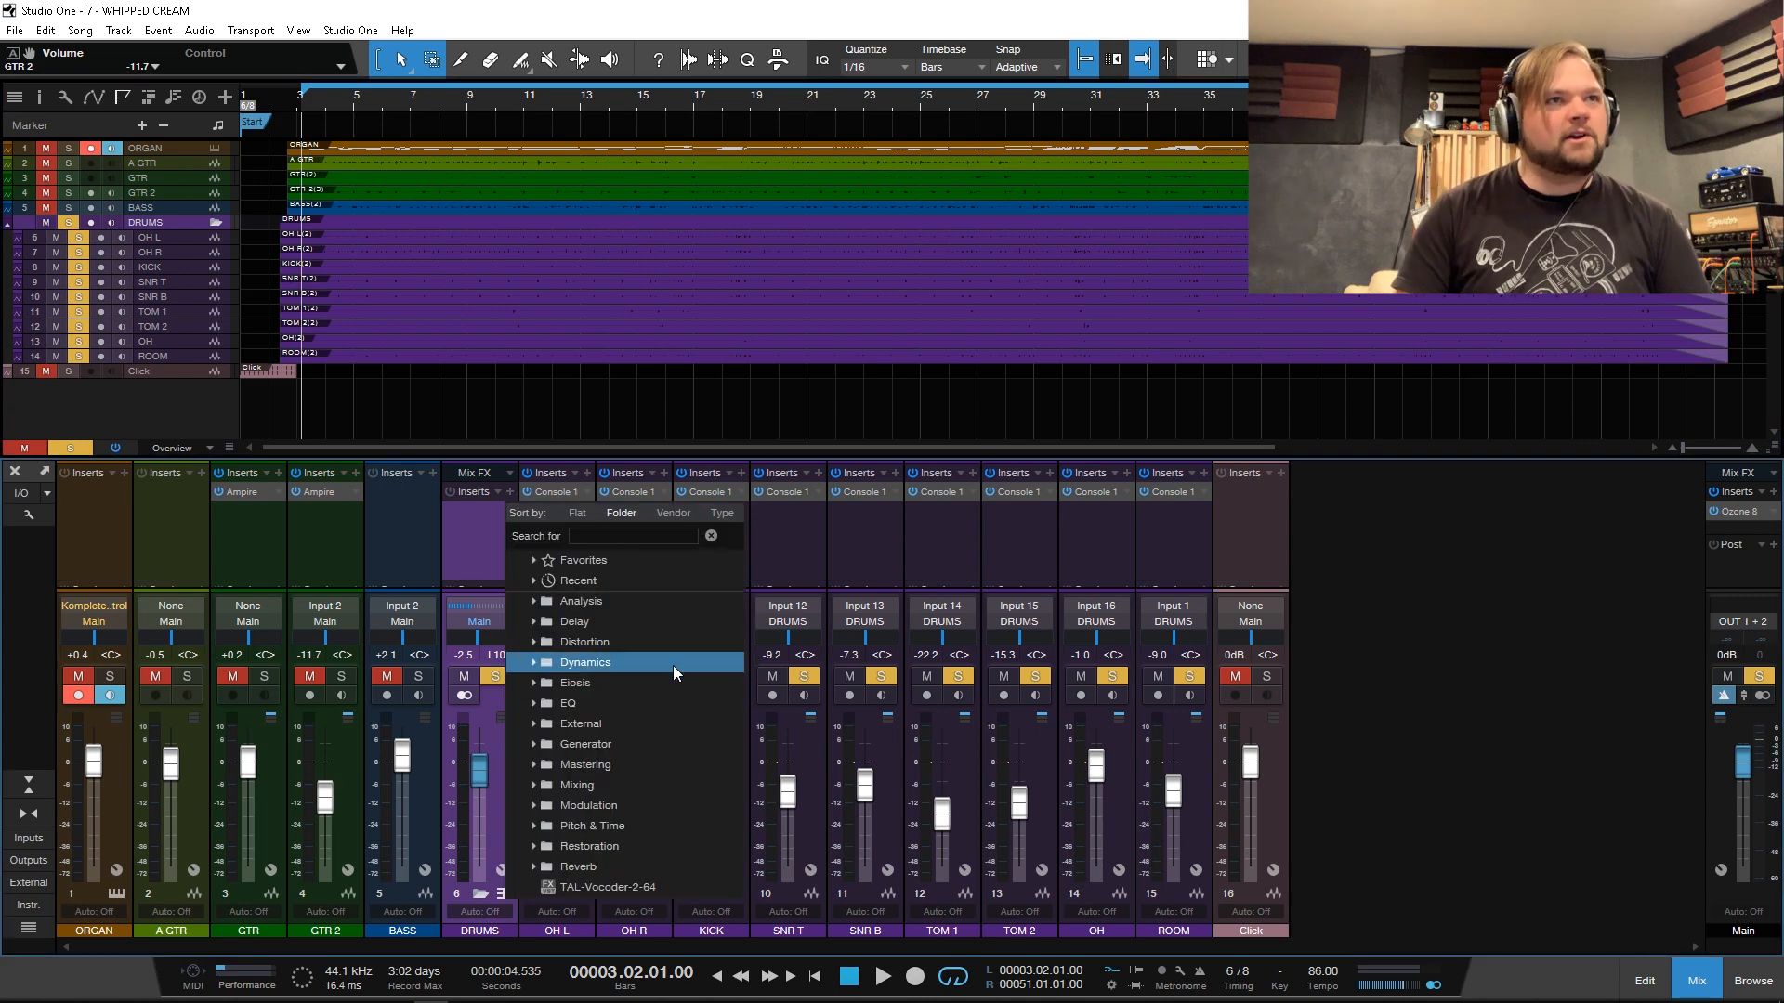
left_click(670, 514)
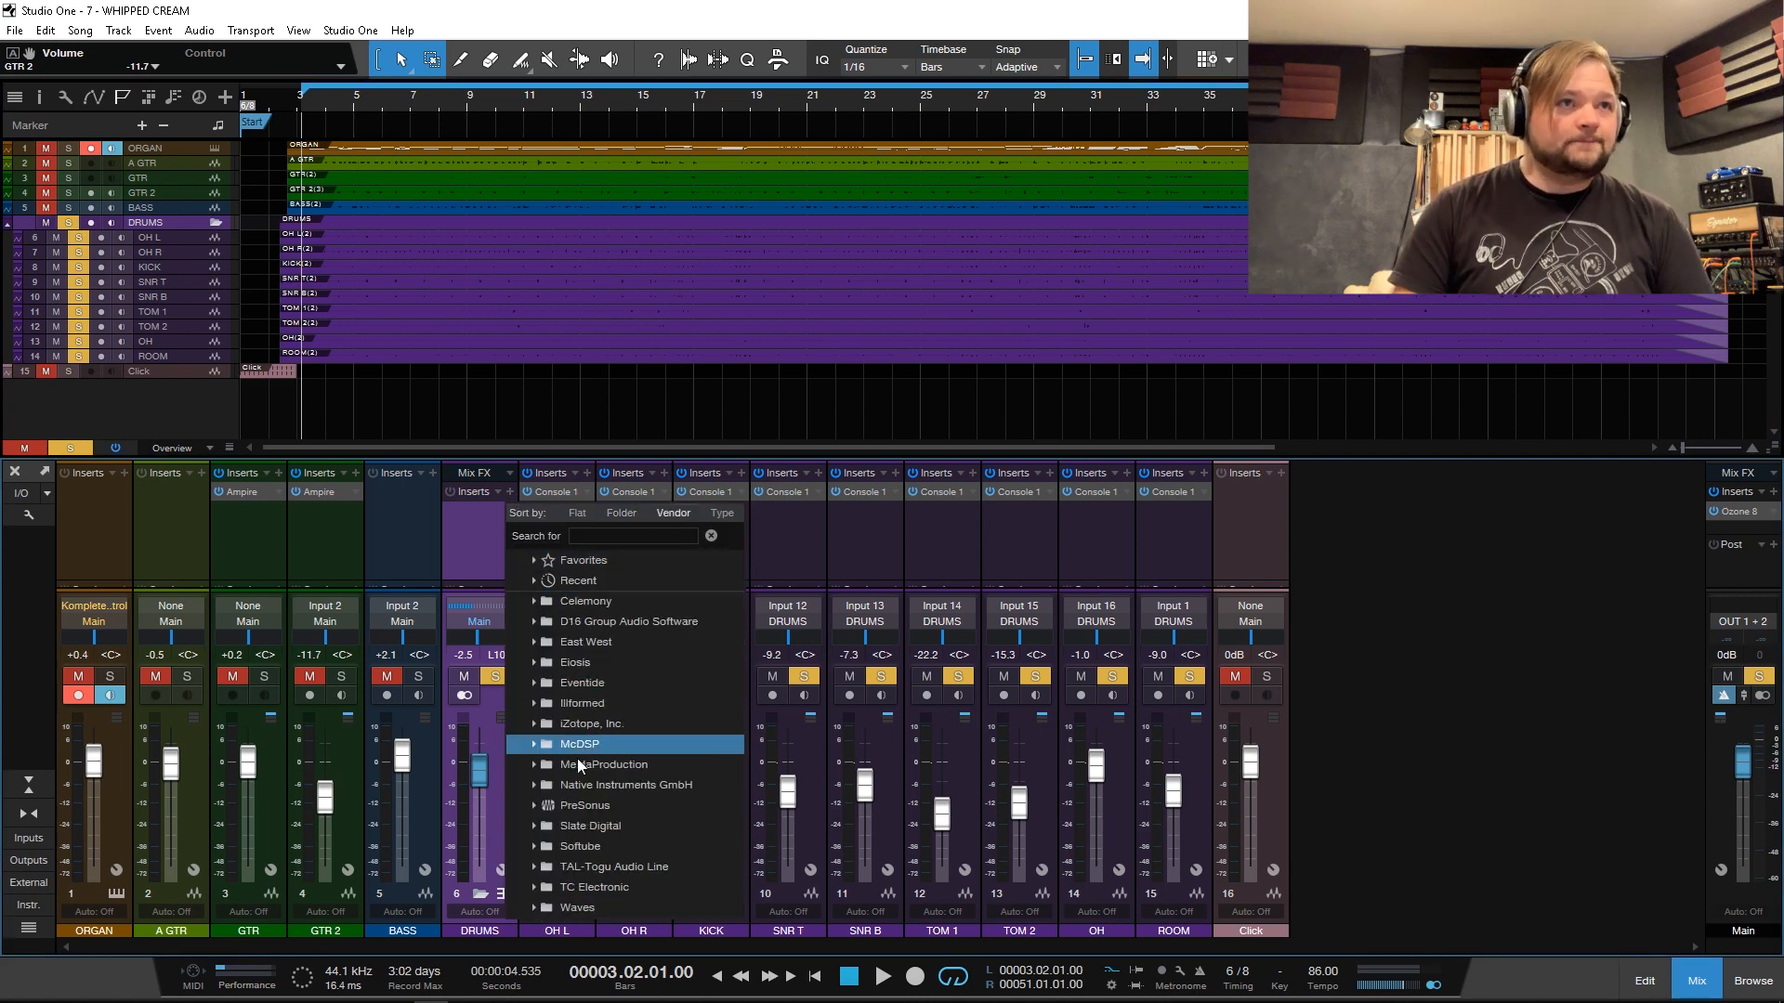
left_click(535, 845)
scroll(692, 757, "down", 3)
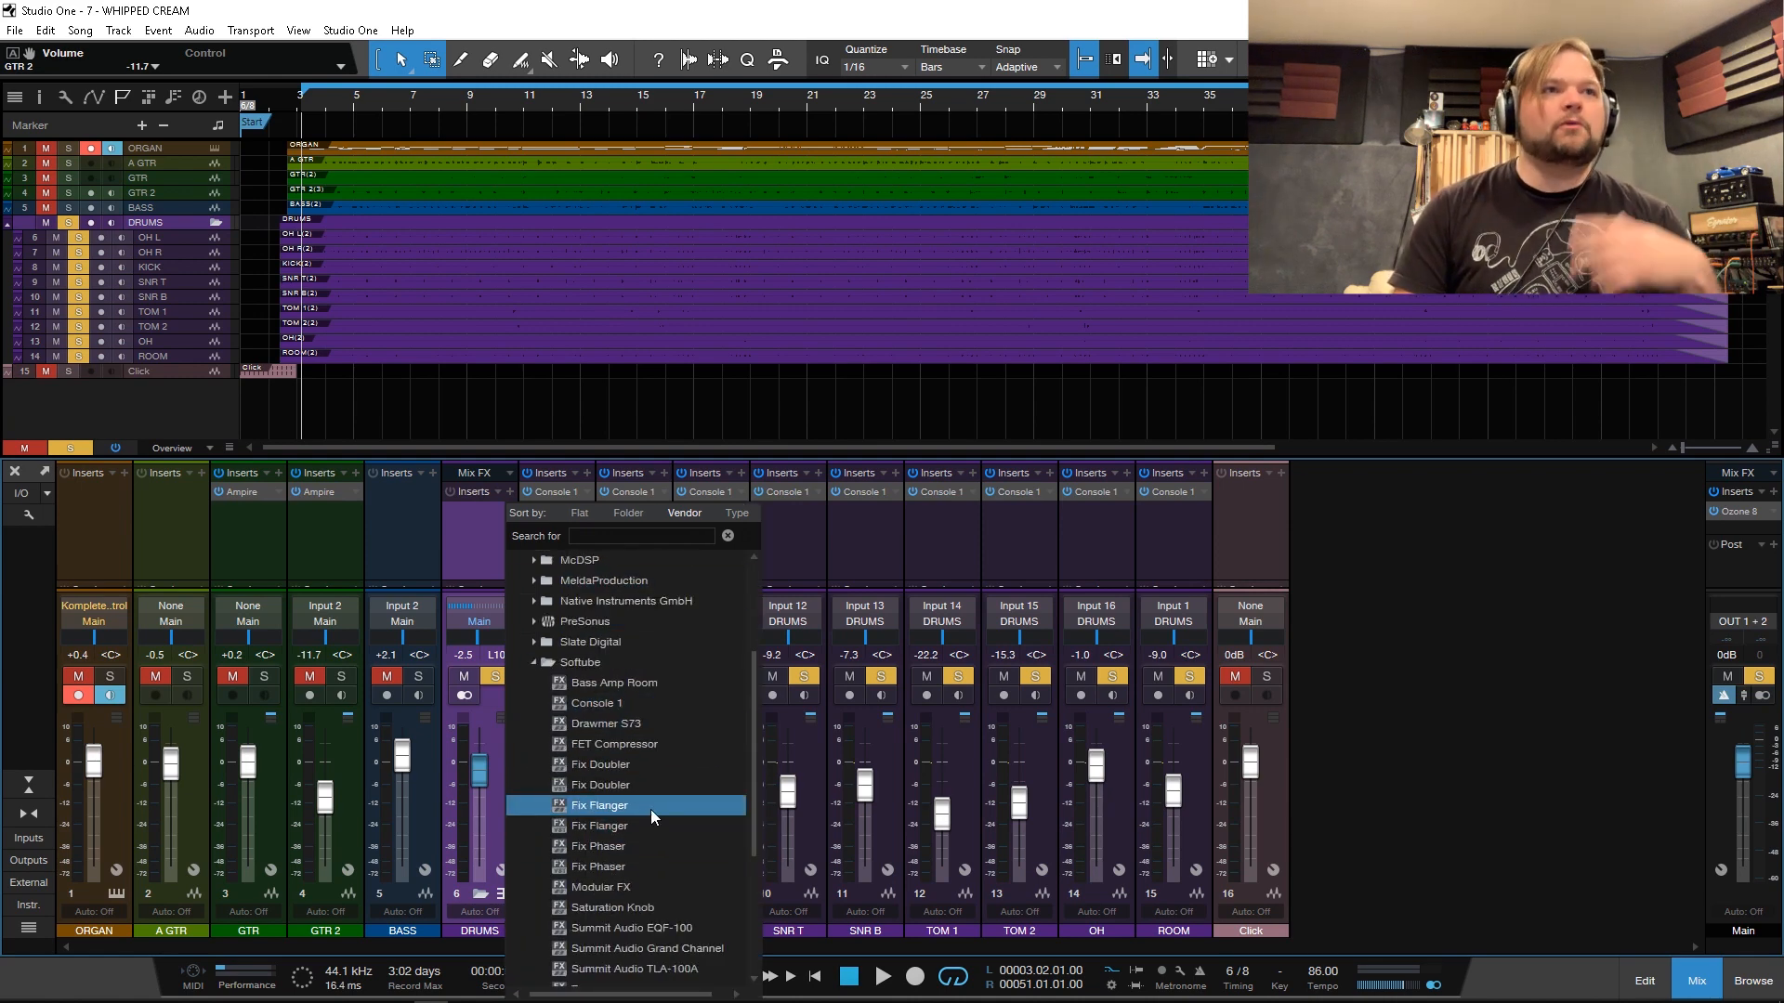
scroll(650, 810, "down", 1)
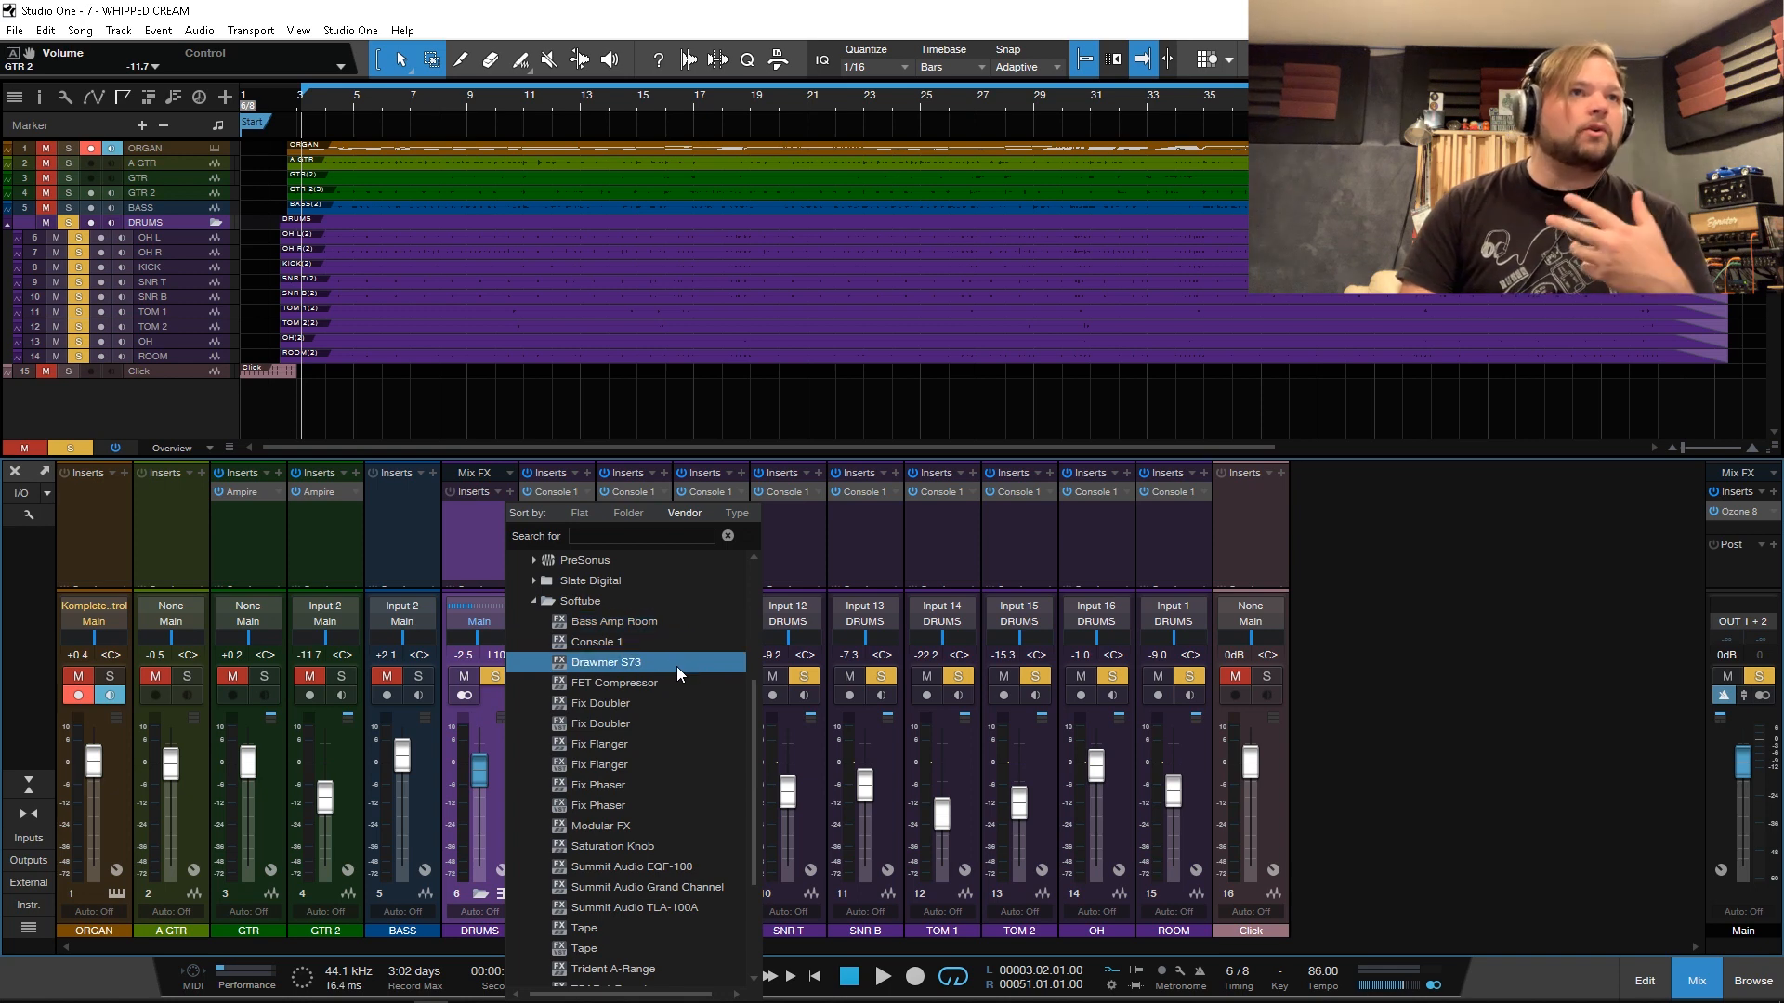
scroll(673, 685, "down", 1)
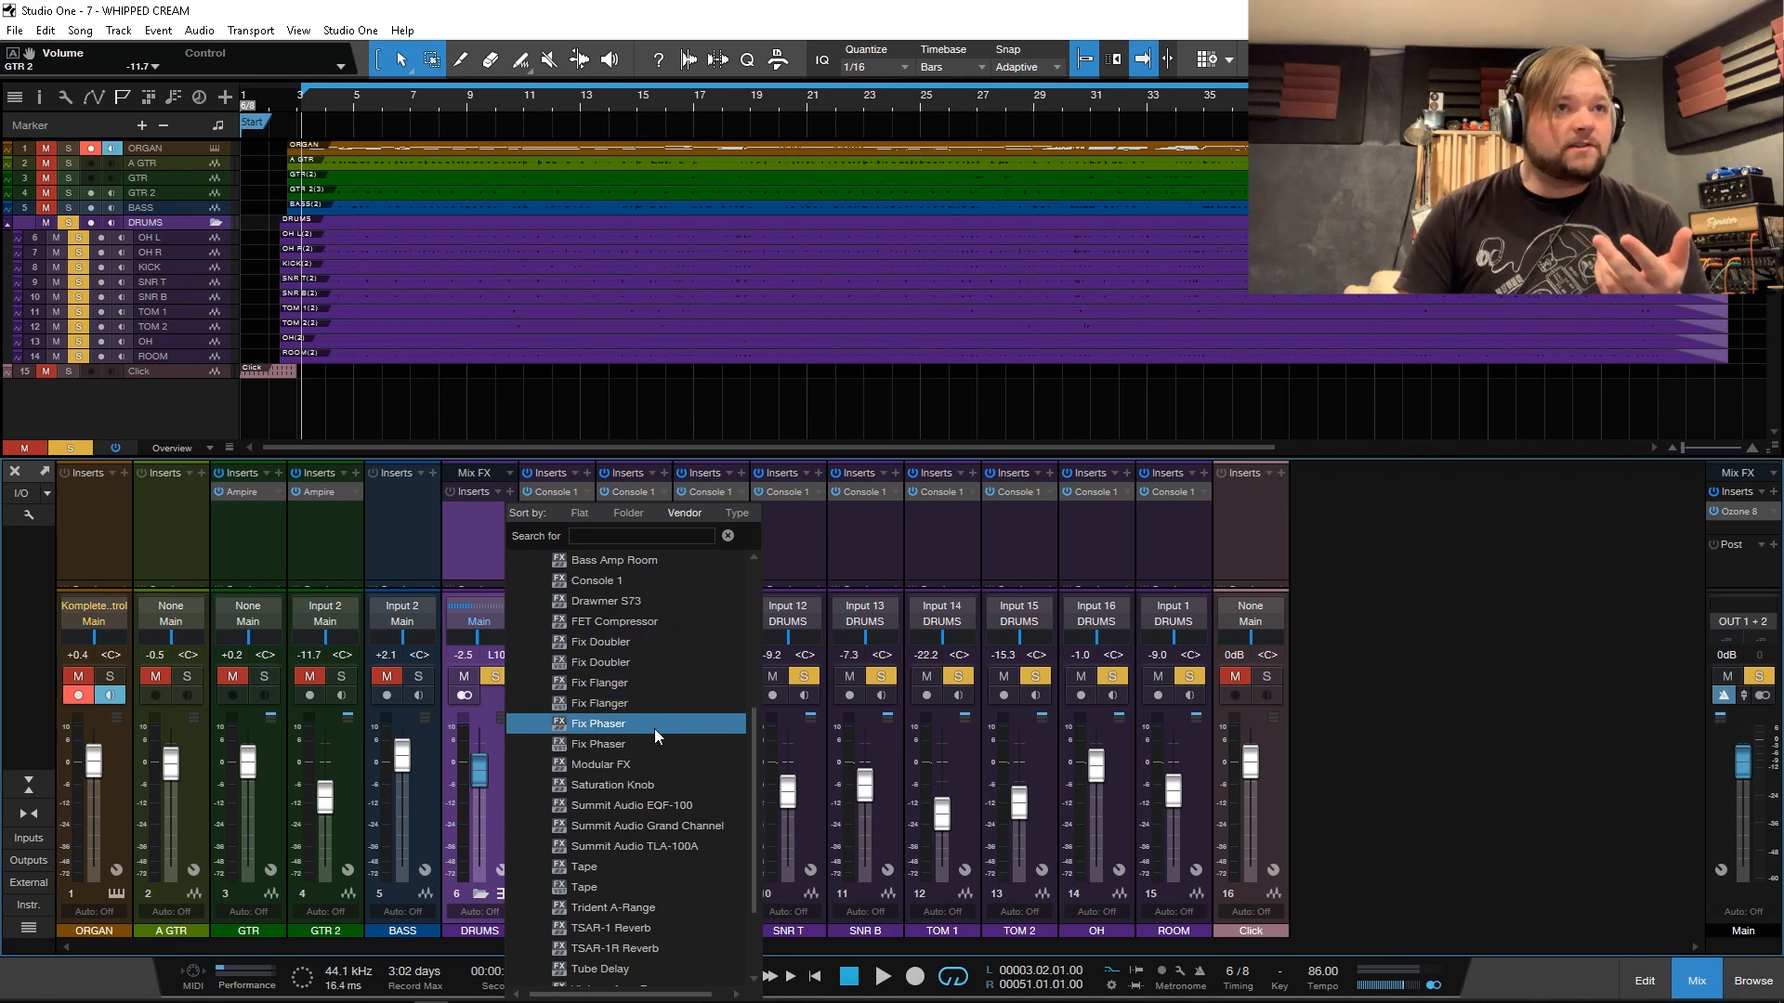
scroll(654, 727, "down", 1)
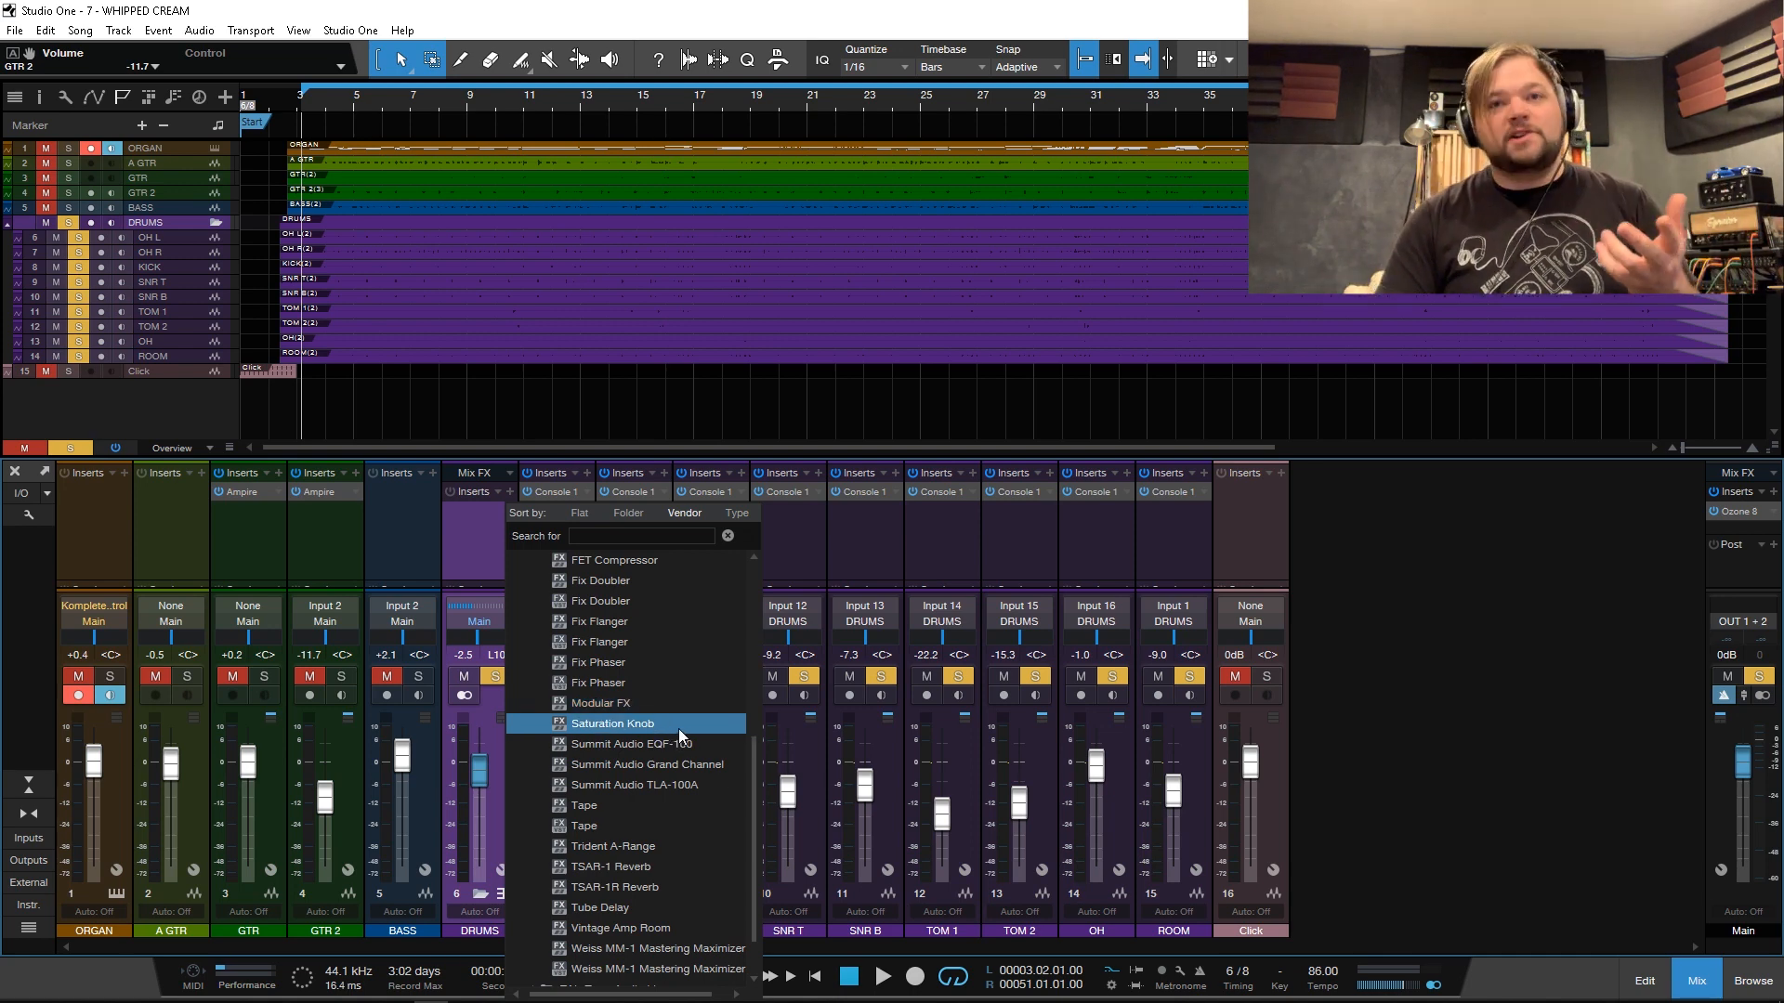
scroll(678, 725, "down", 2)
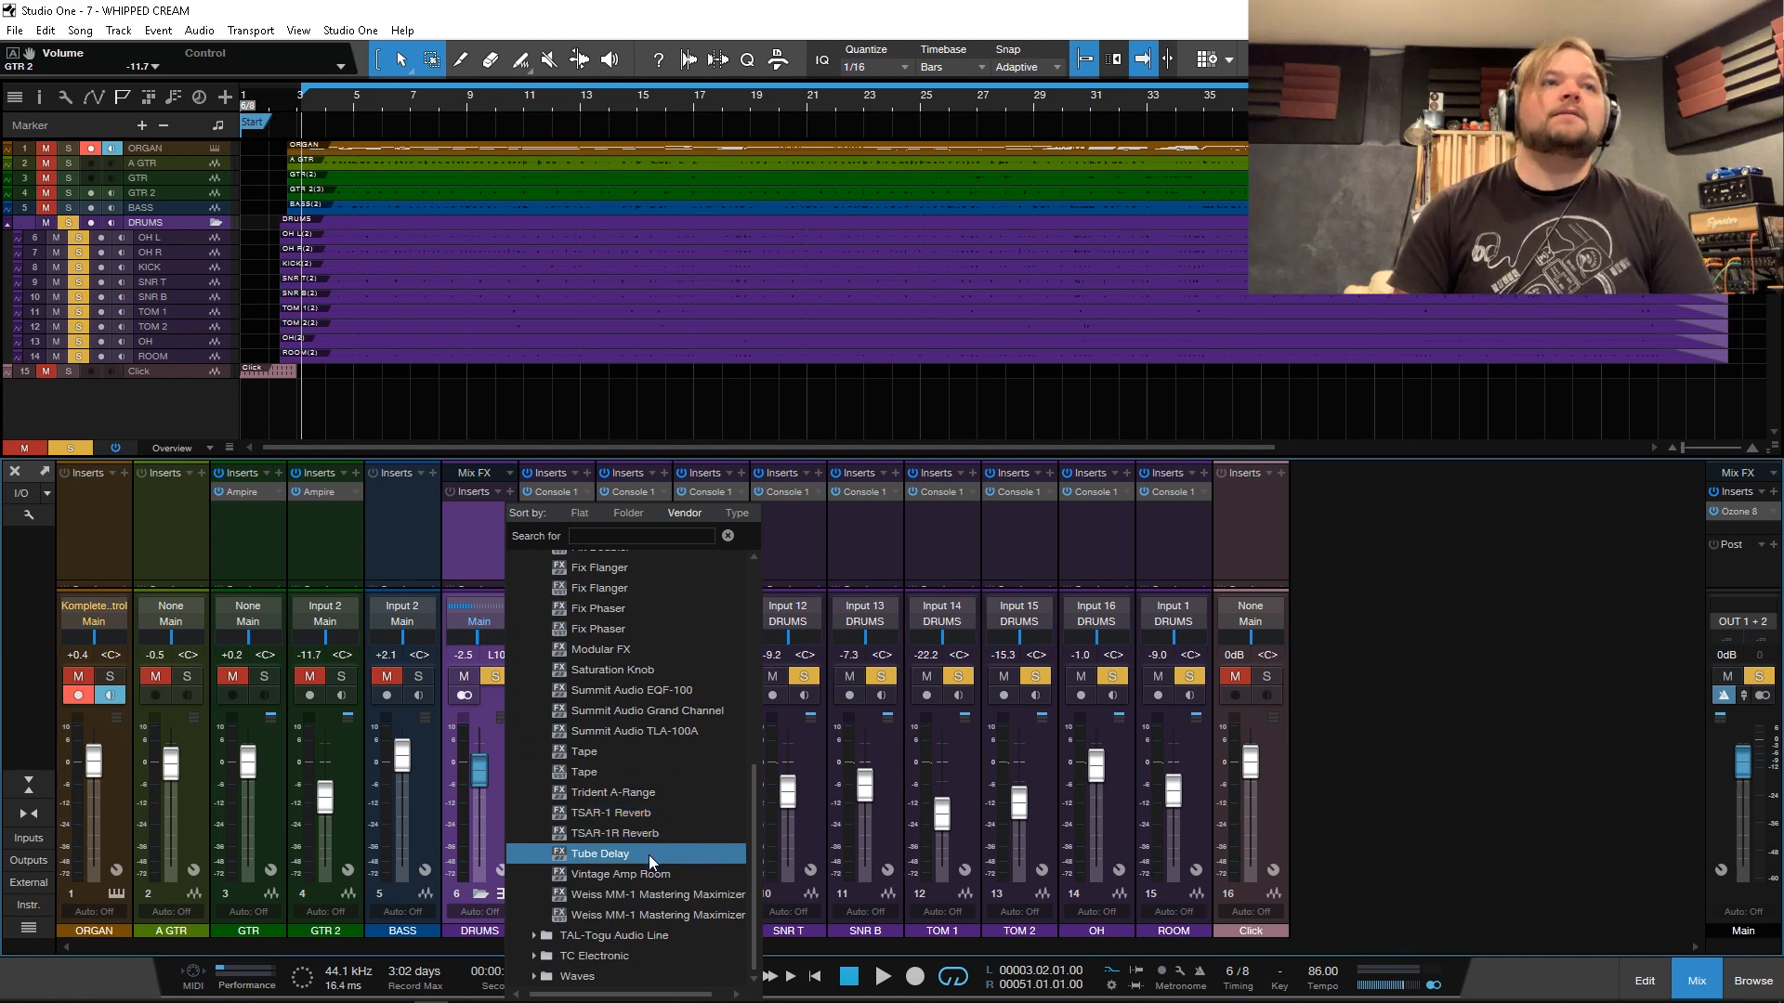
scroll(654, 732, "up", 2)
scroll(655, 740, "up", 1)
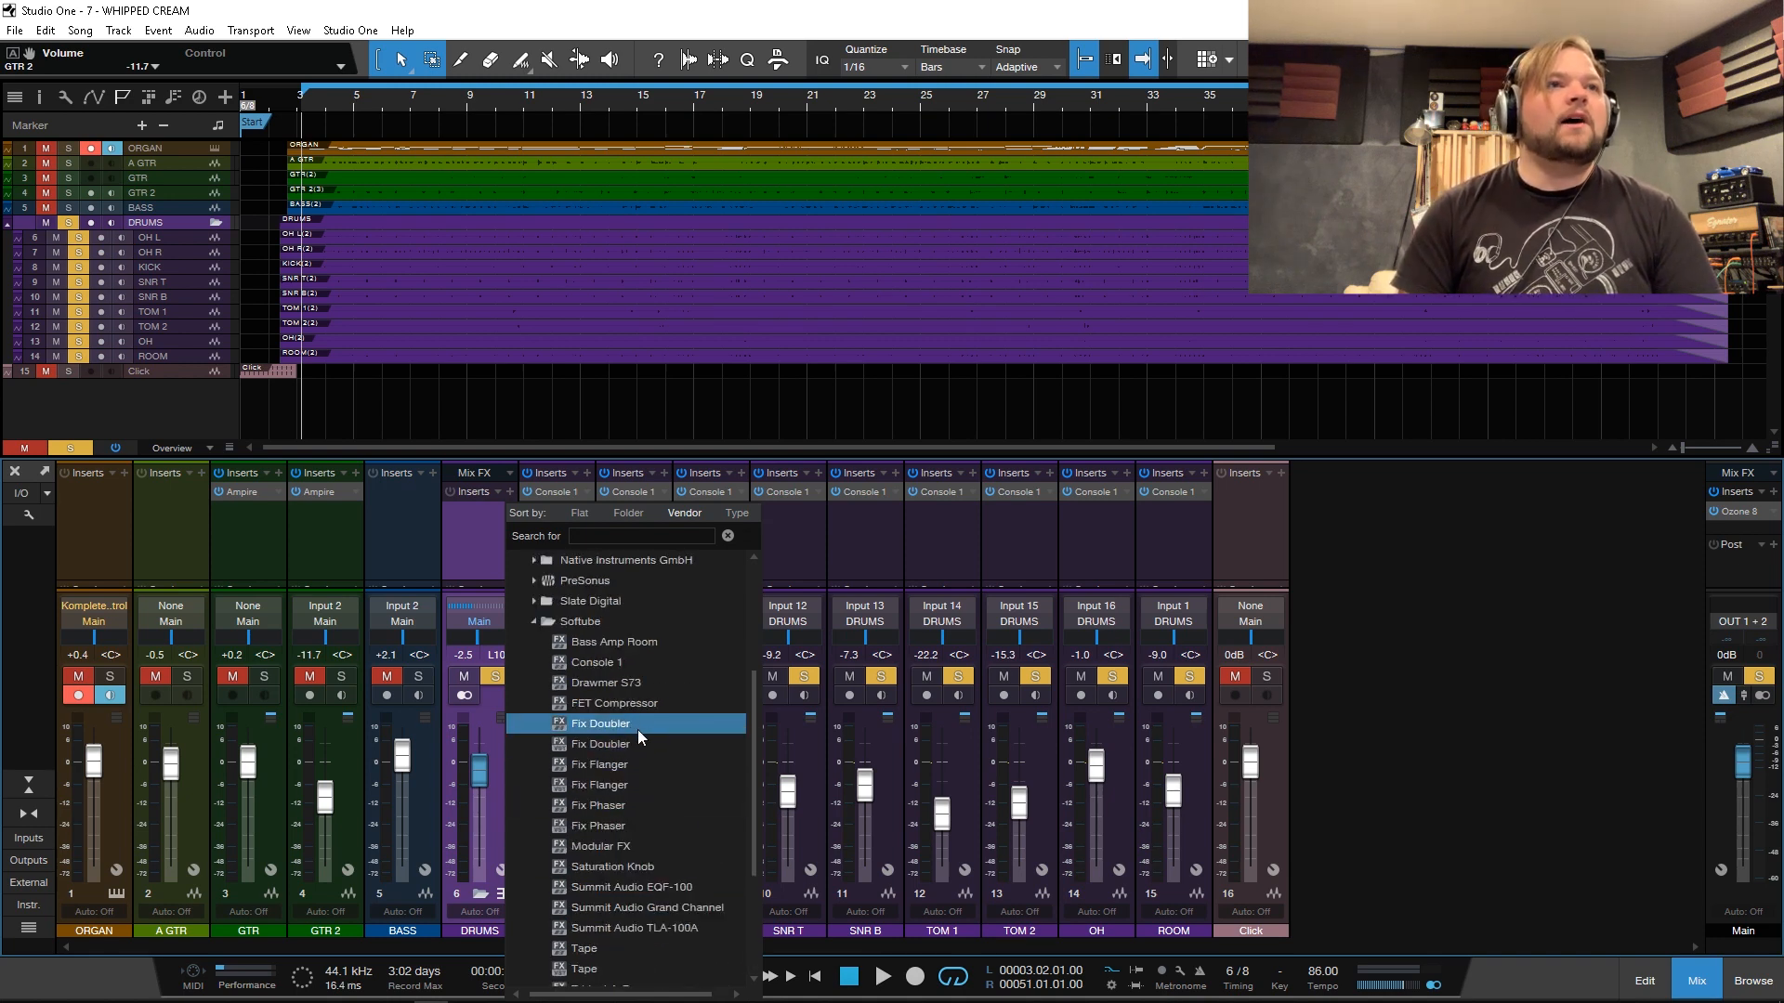
left_click(650, 732)
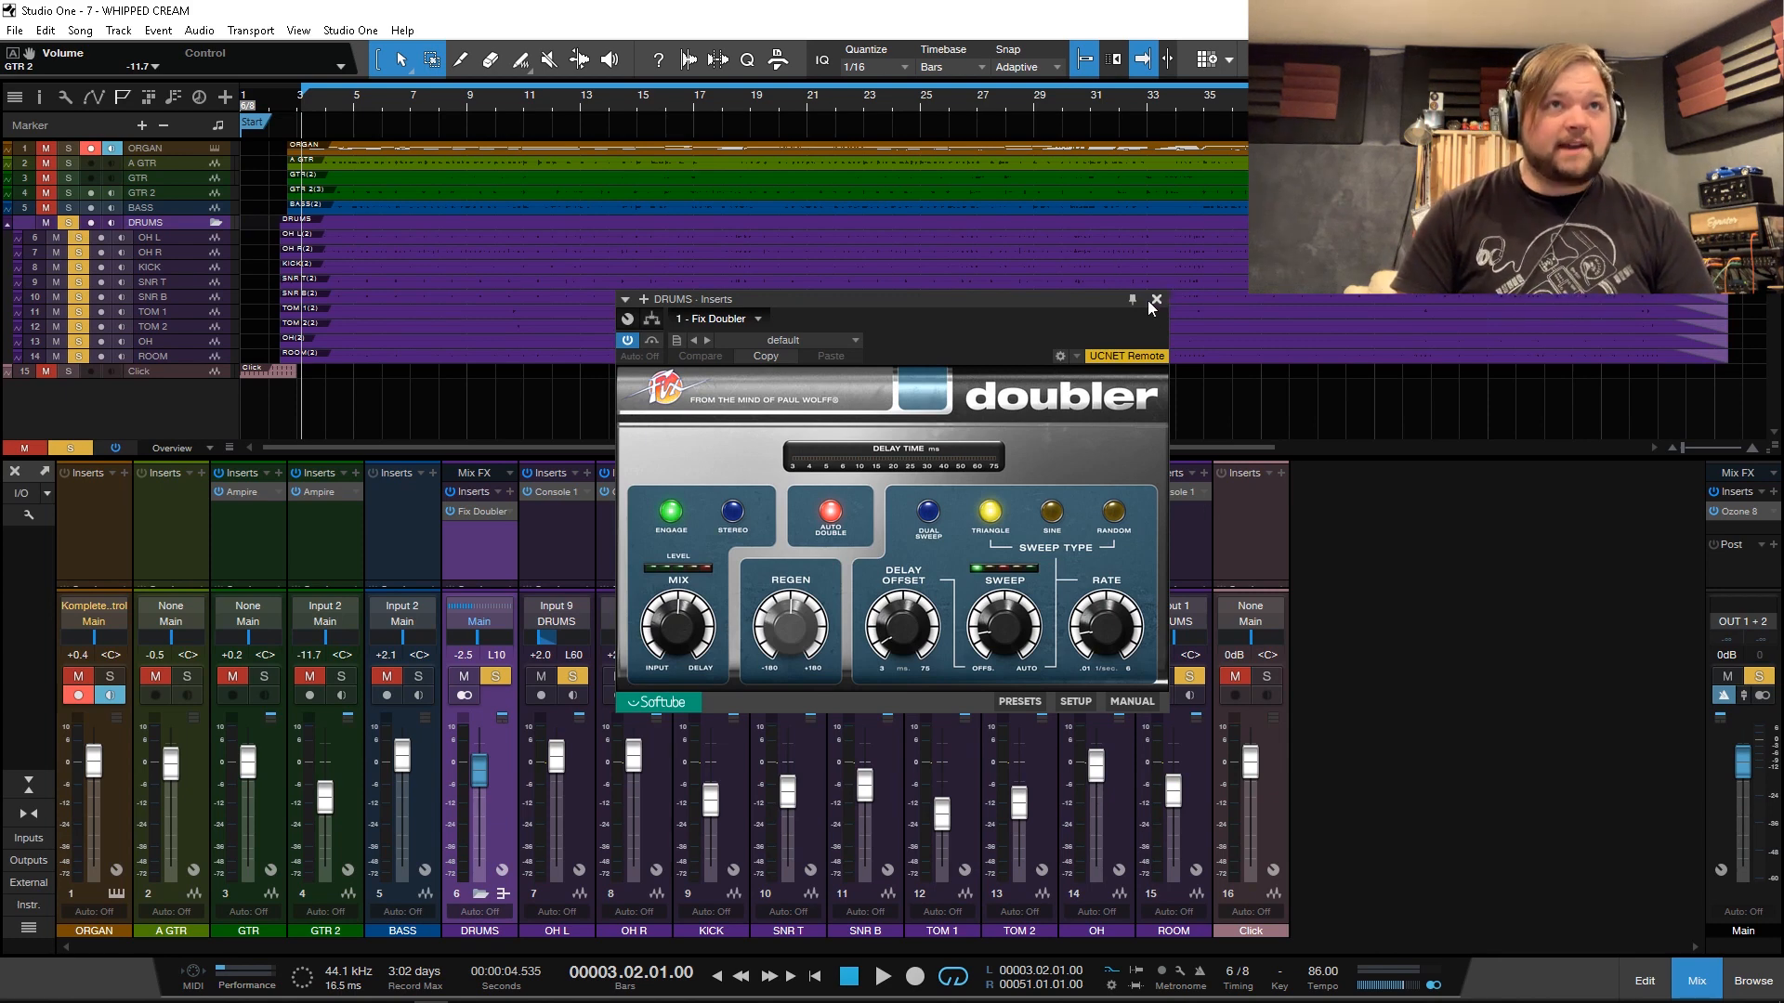
Step: Play the drums with the Fix Doubler bypassed, and re-enable it during playback to compare the sound
left_click(451, 511)
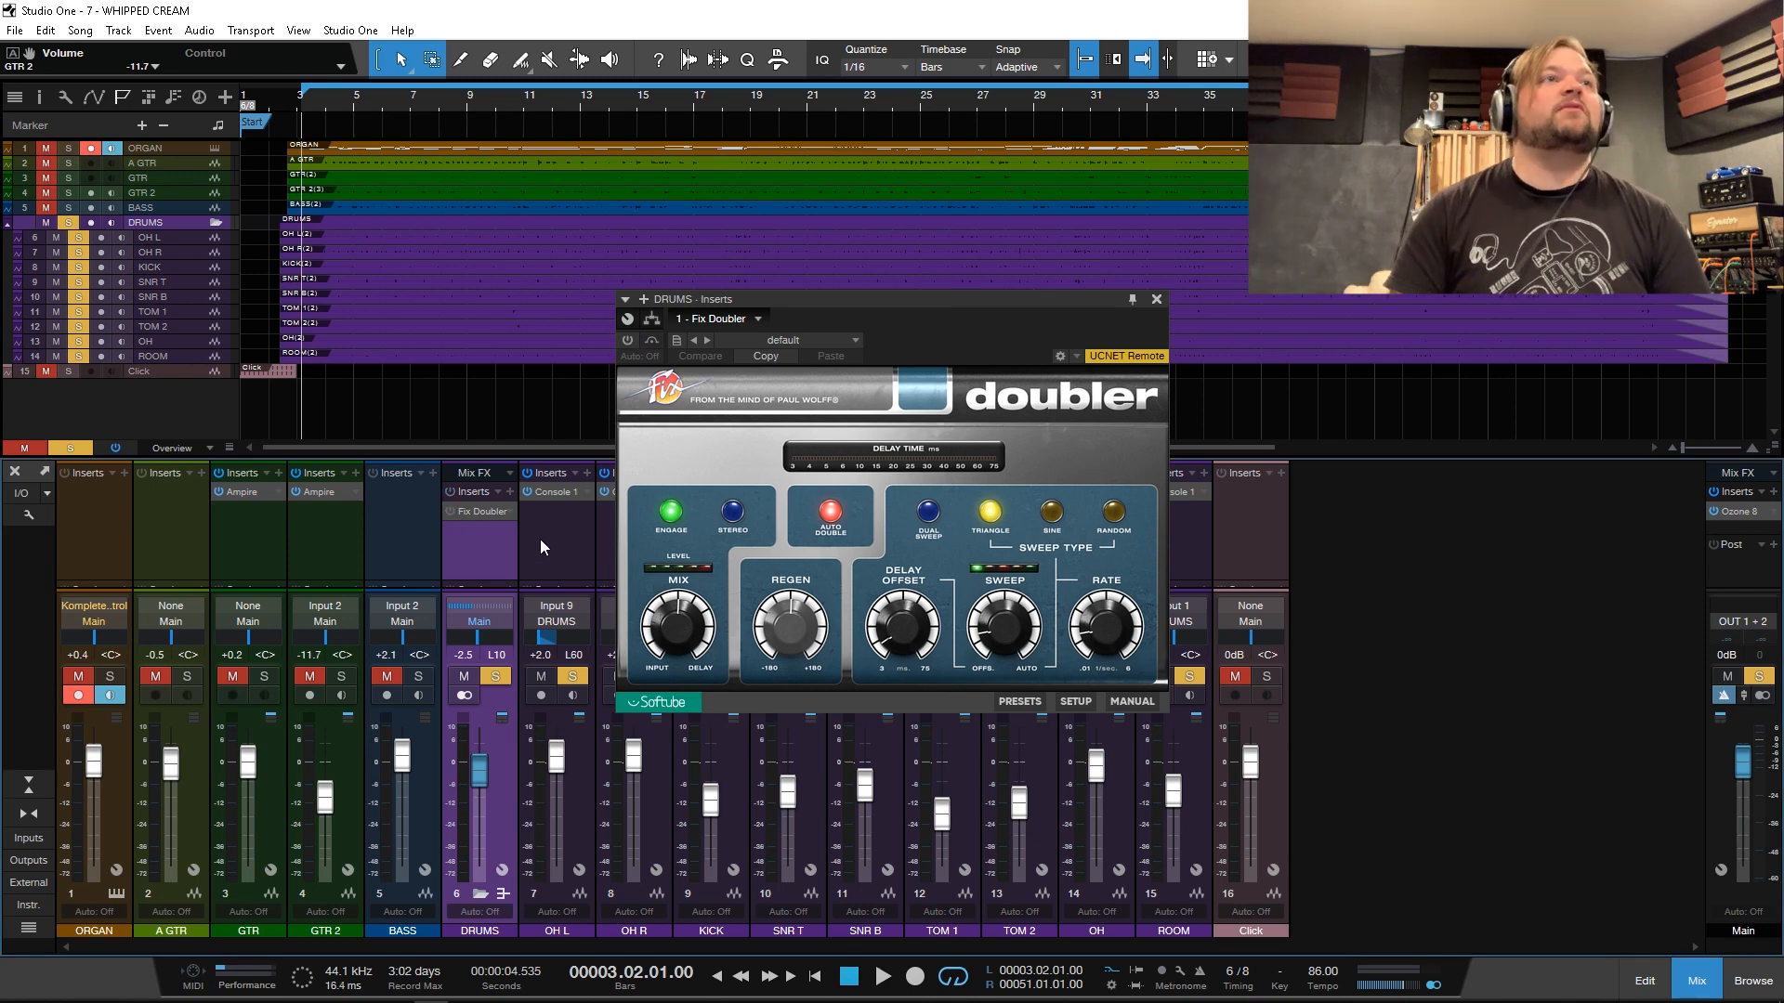
key("space")
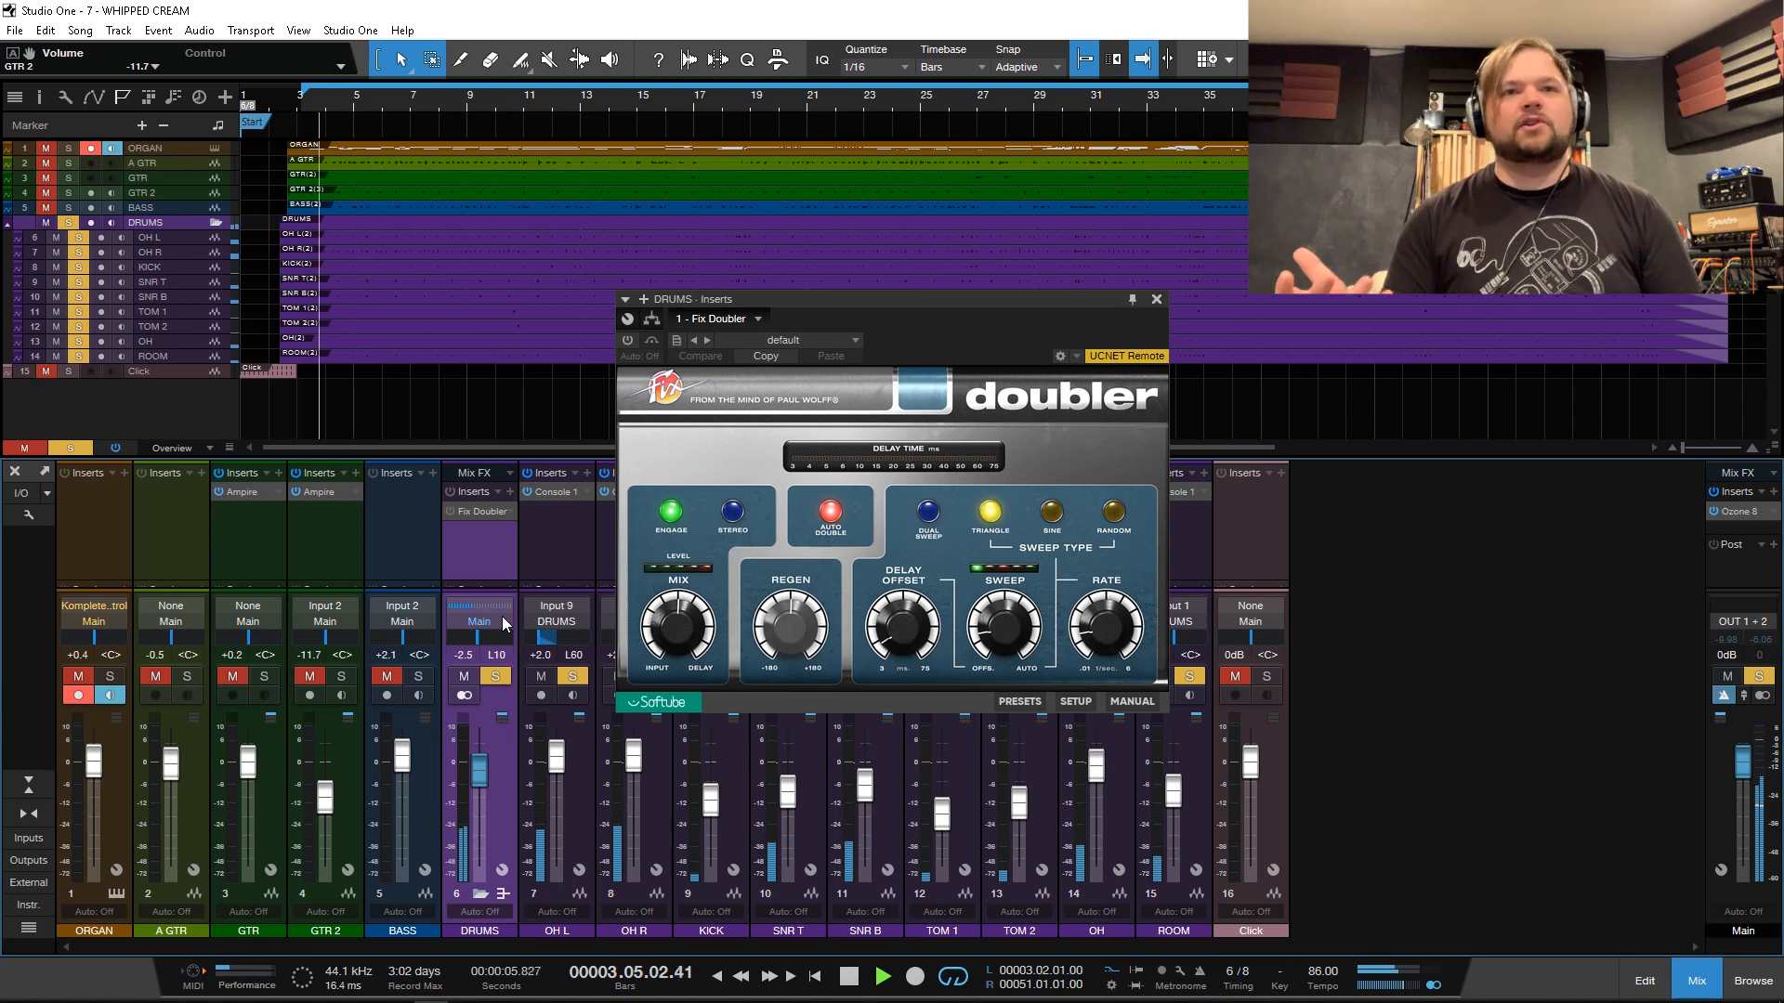
left_click(628, 340)
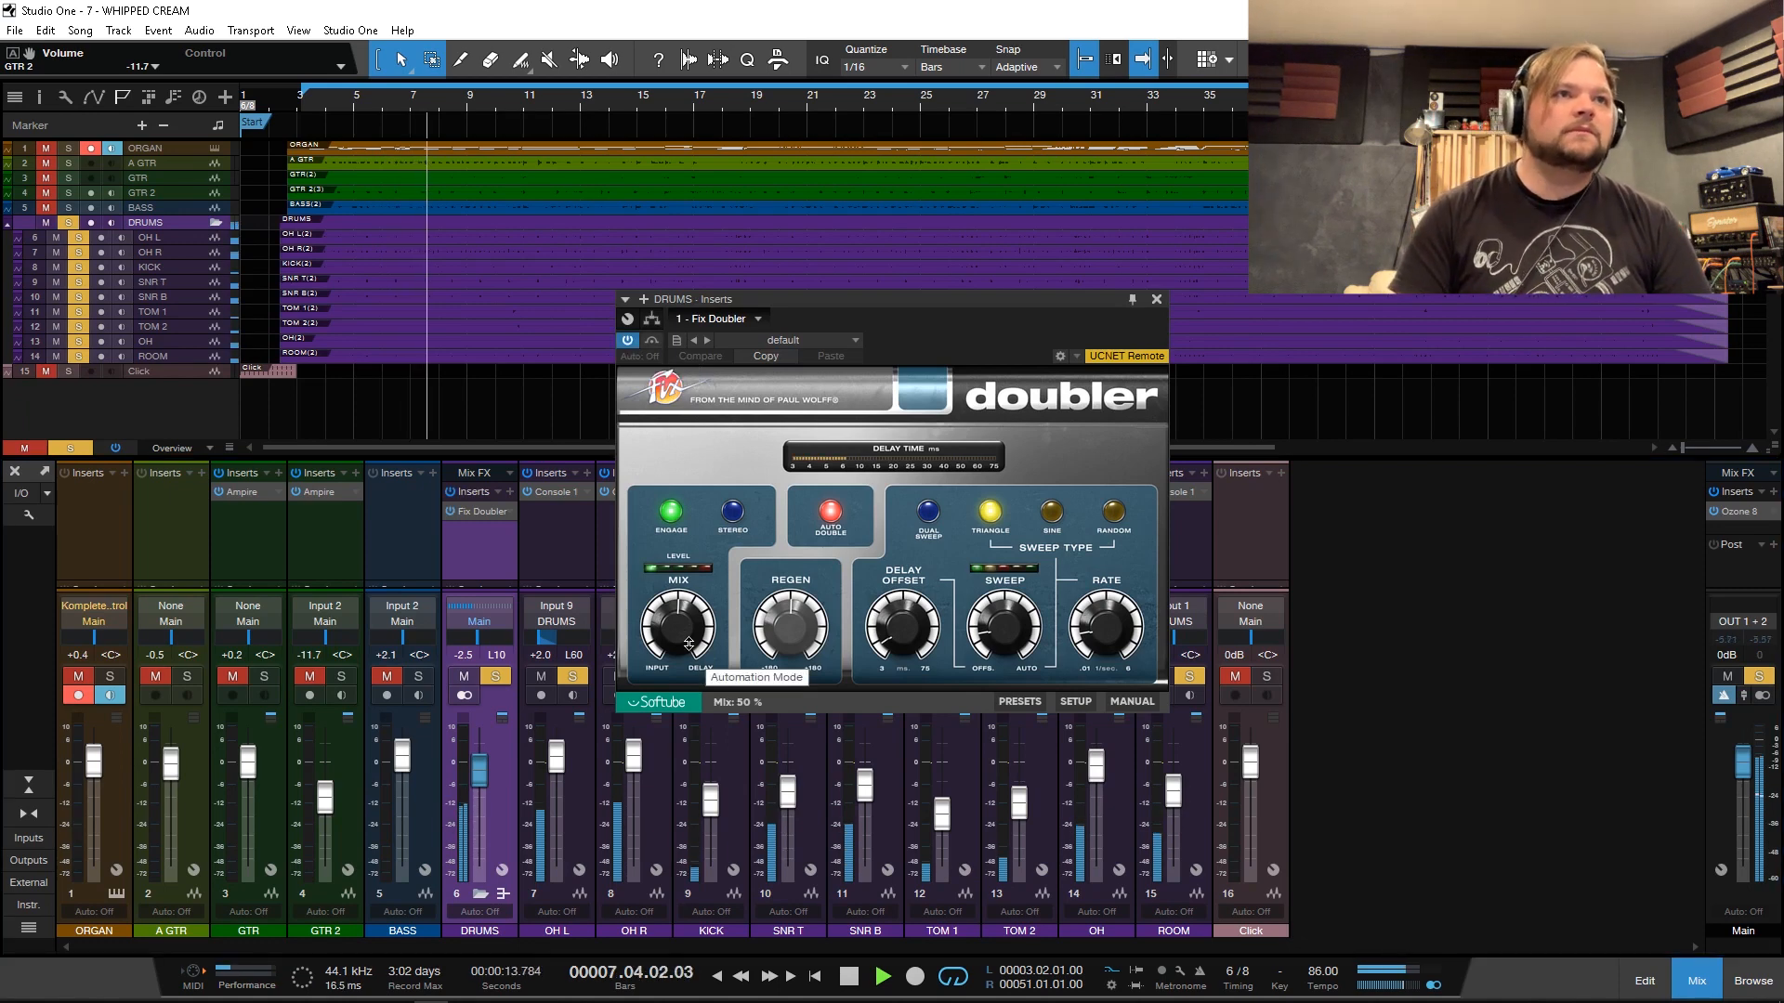
Step: Sweep the Fix Doubler's mix between wet and dry, stop playback, and leave the mix at 75 %
left_click_drag(682, 637, 729, 656)
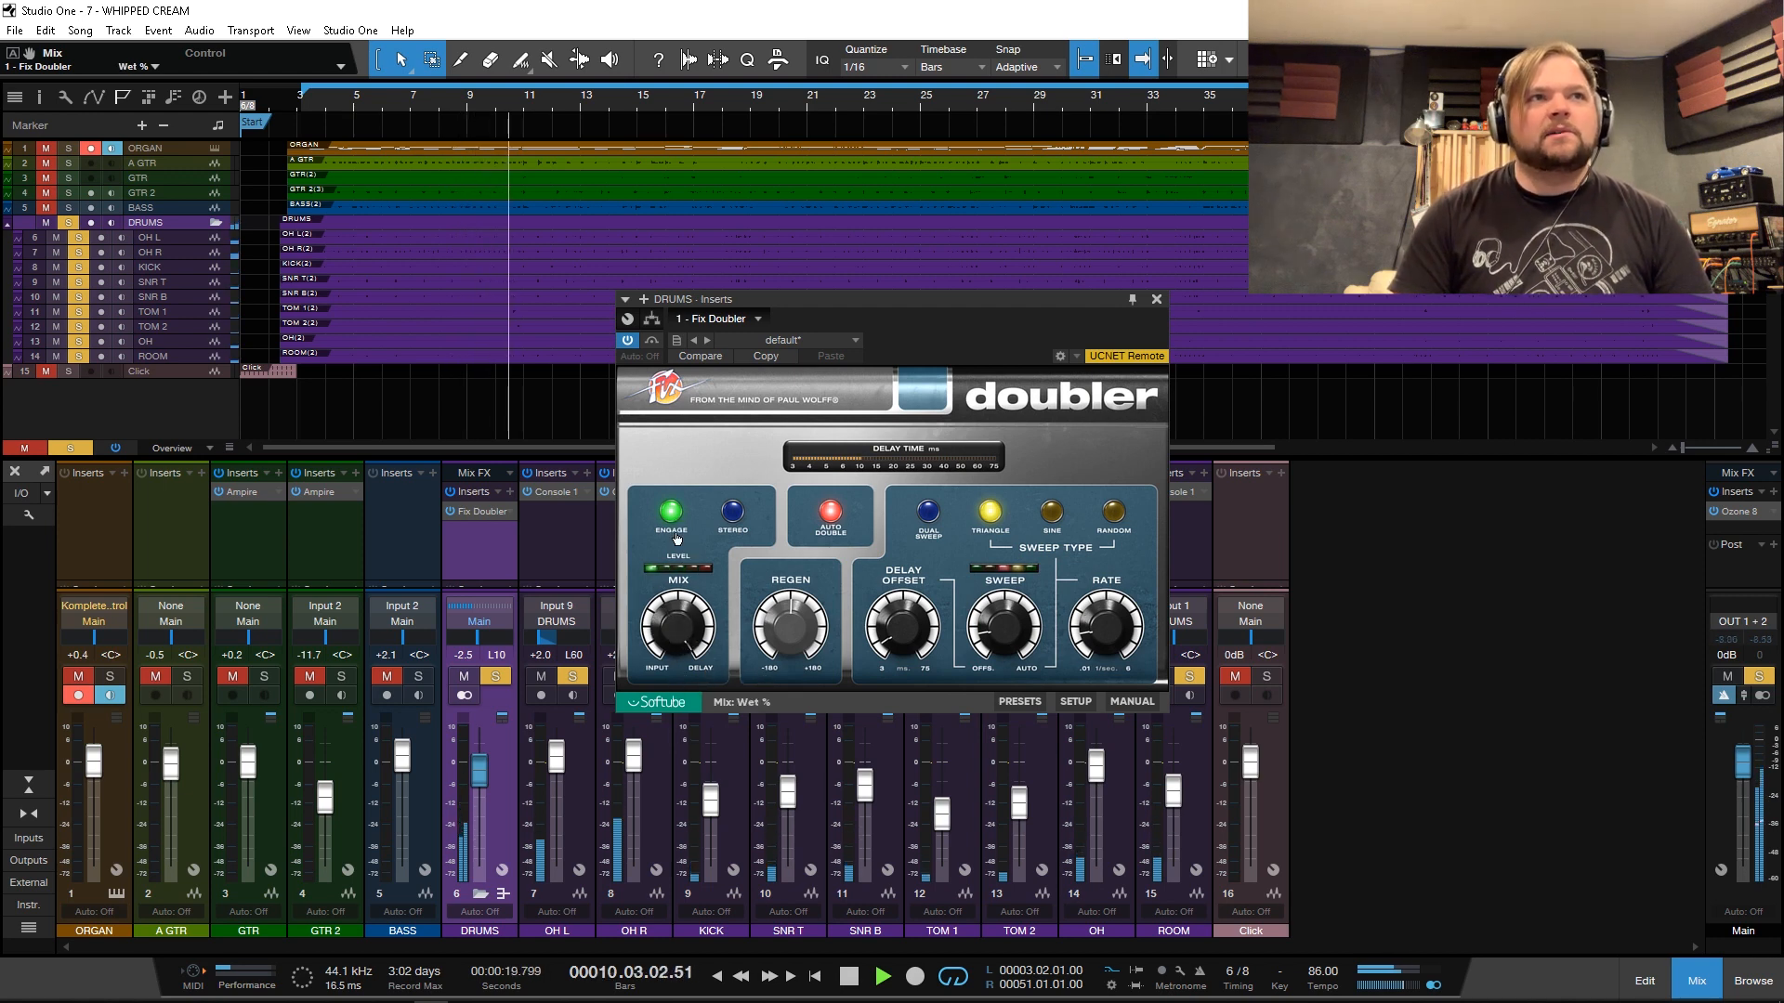
key("space")
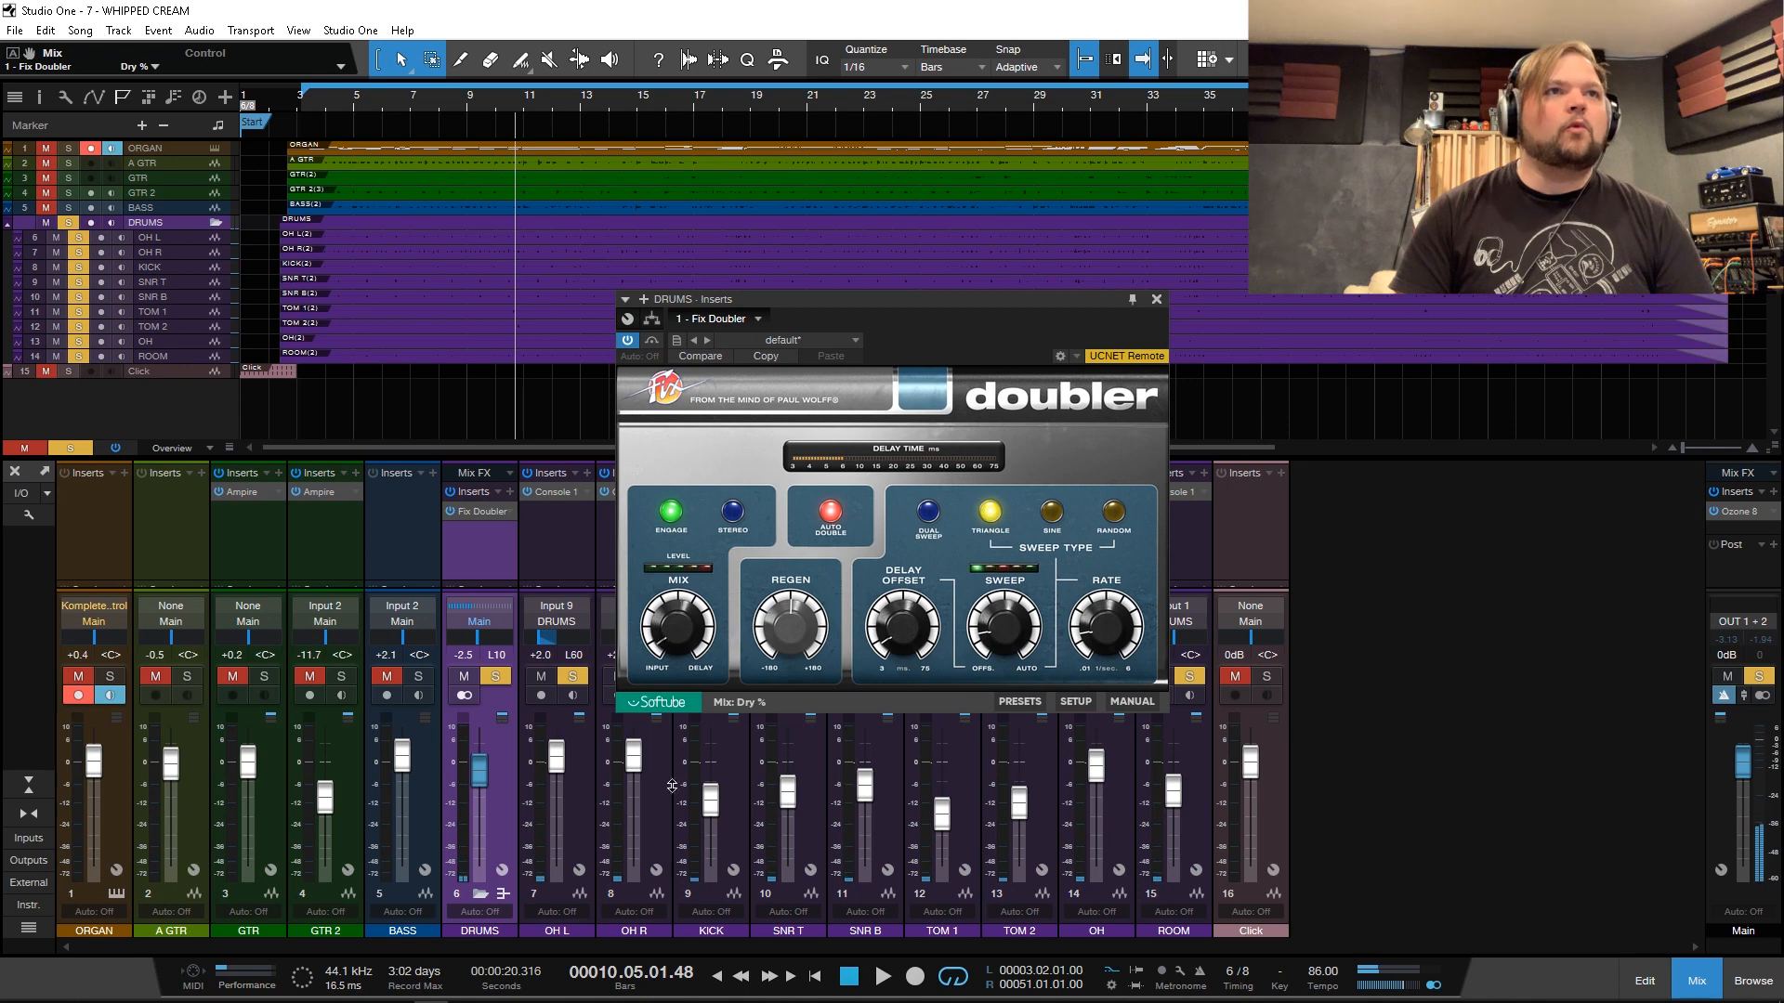
left_click_drag(667, 583, 667, 627)
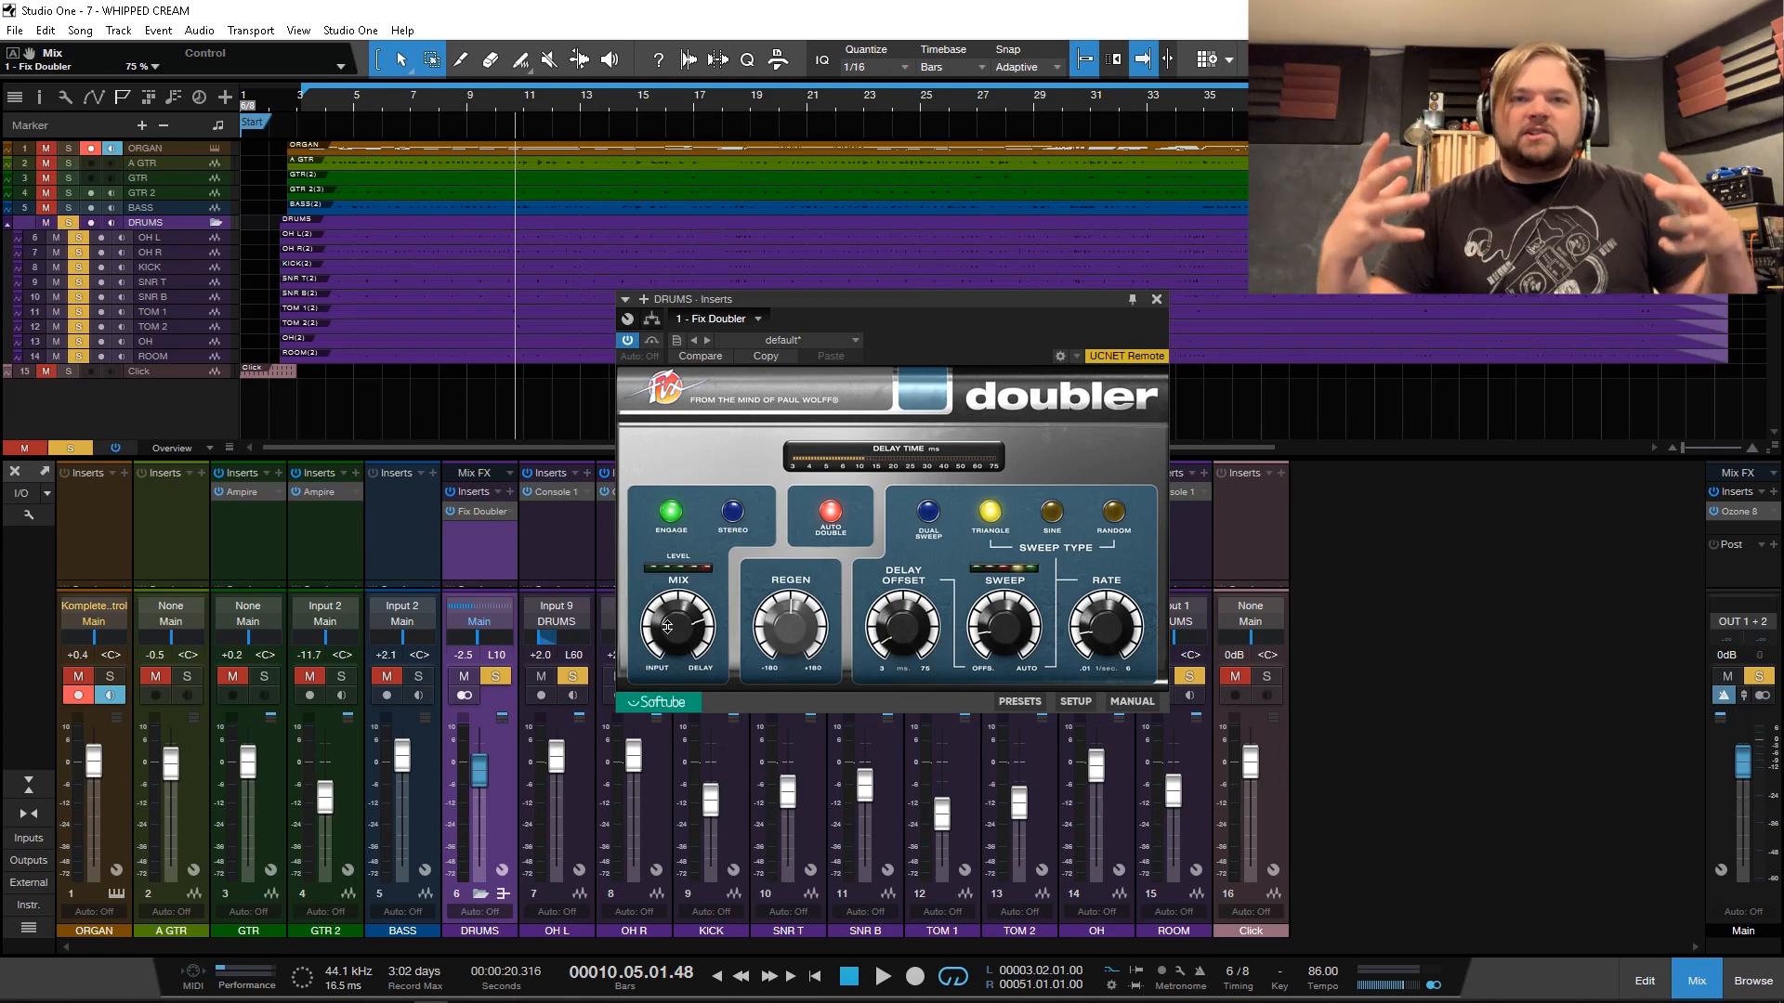
Step: Set the Fix Doubler's delay offset to 29.2 ms while listening to the drums, and close the plug-in window
mouse_move(897, 682)
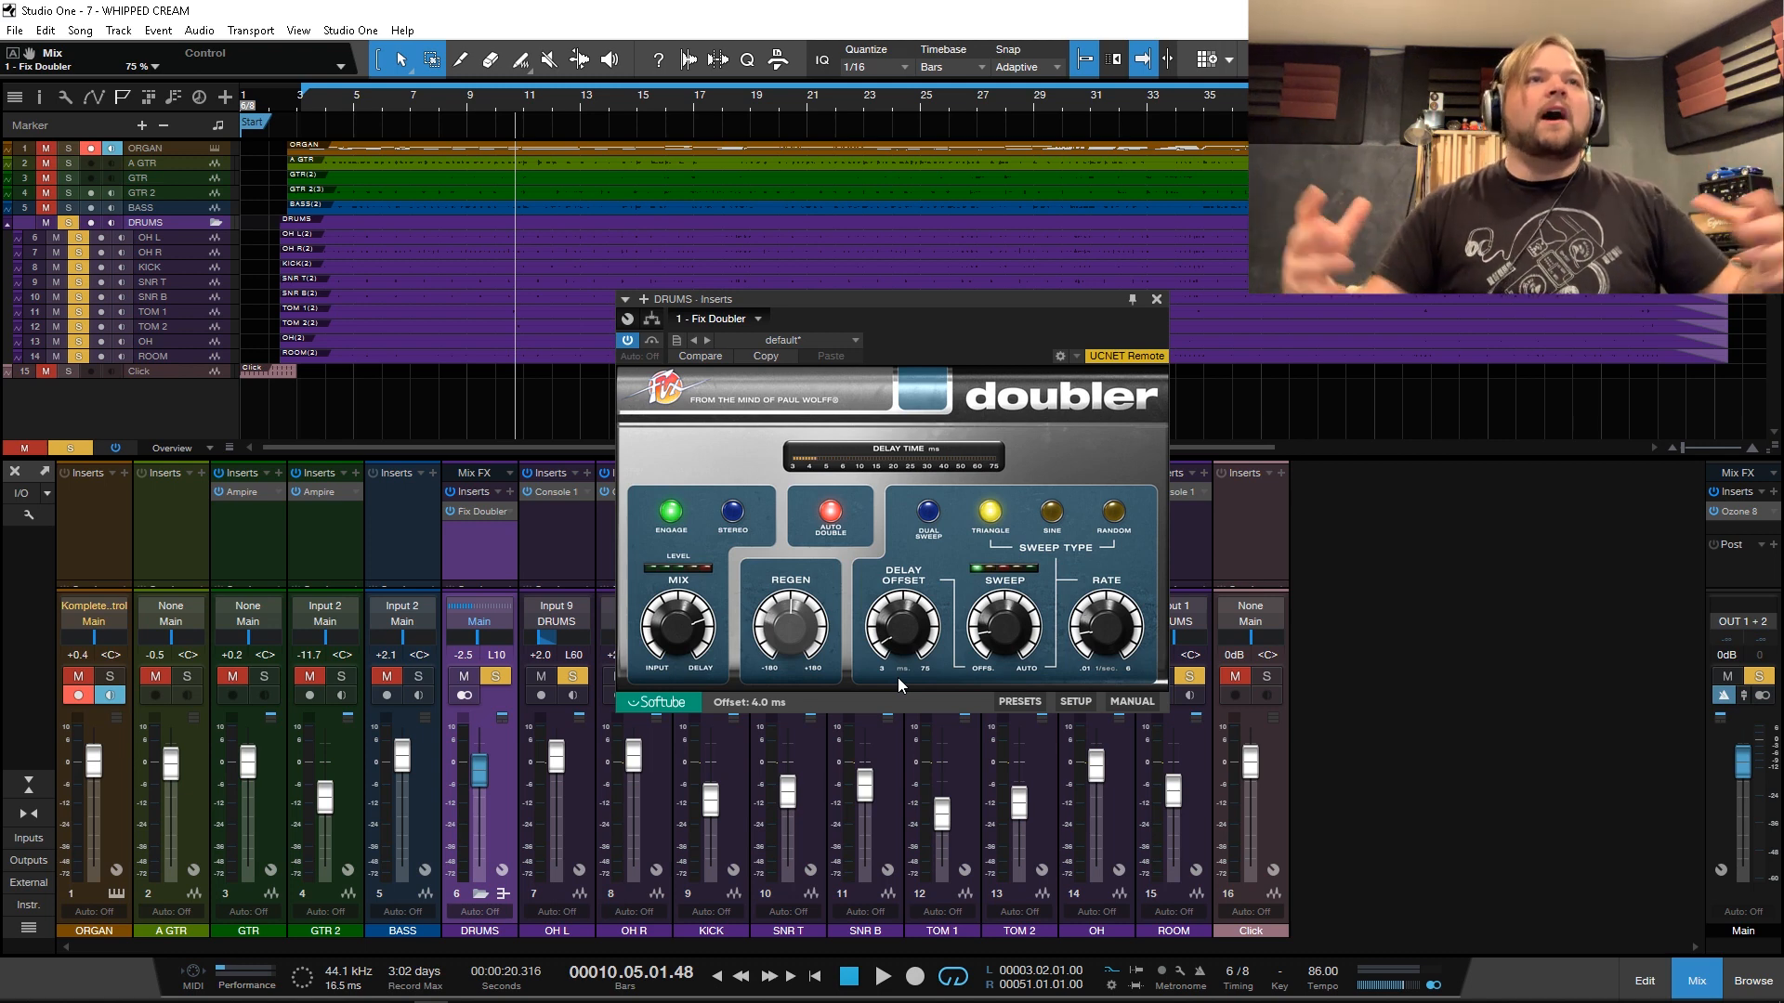
left_click_drag(920, 634, 910, 511)
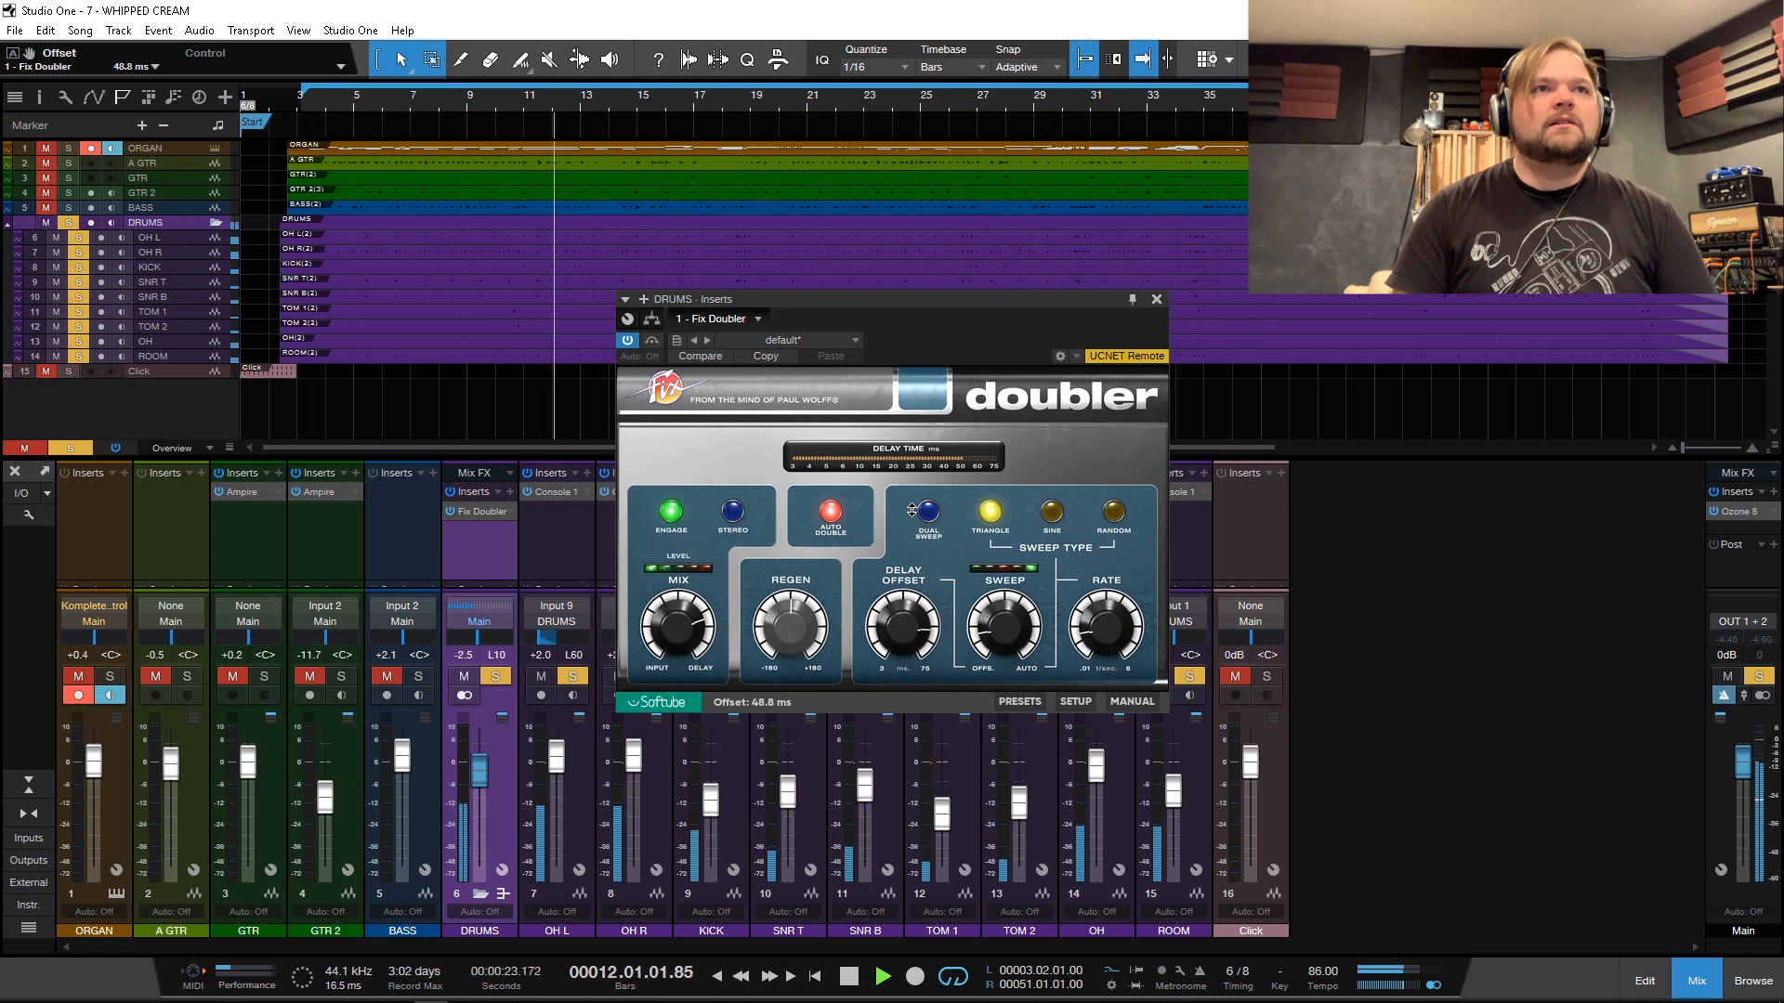
mouse_move(912, 628)
left_mouse_down()
mouse_move(917, 699)
mouse_move(922, 627)
mouse_move(895, 613)
left_mouse_up()
key("space")
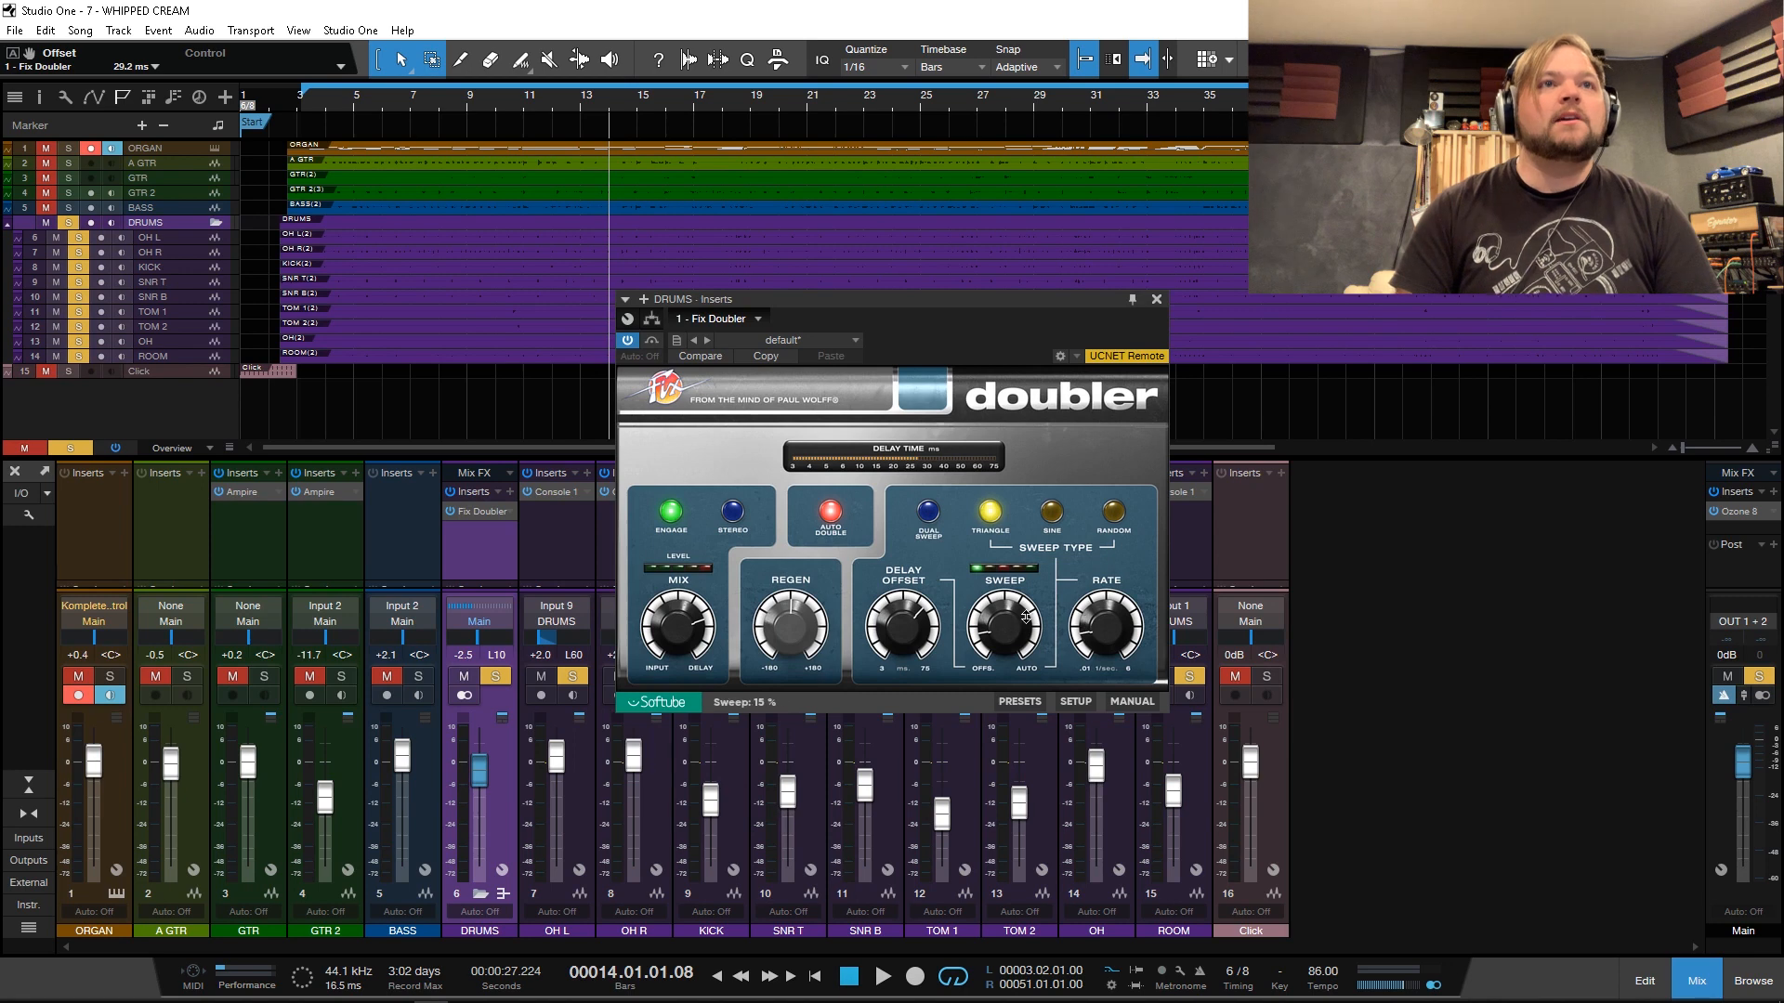
left_click(1160, 302)
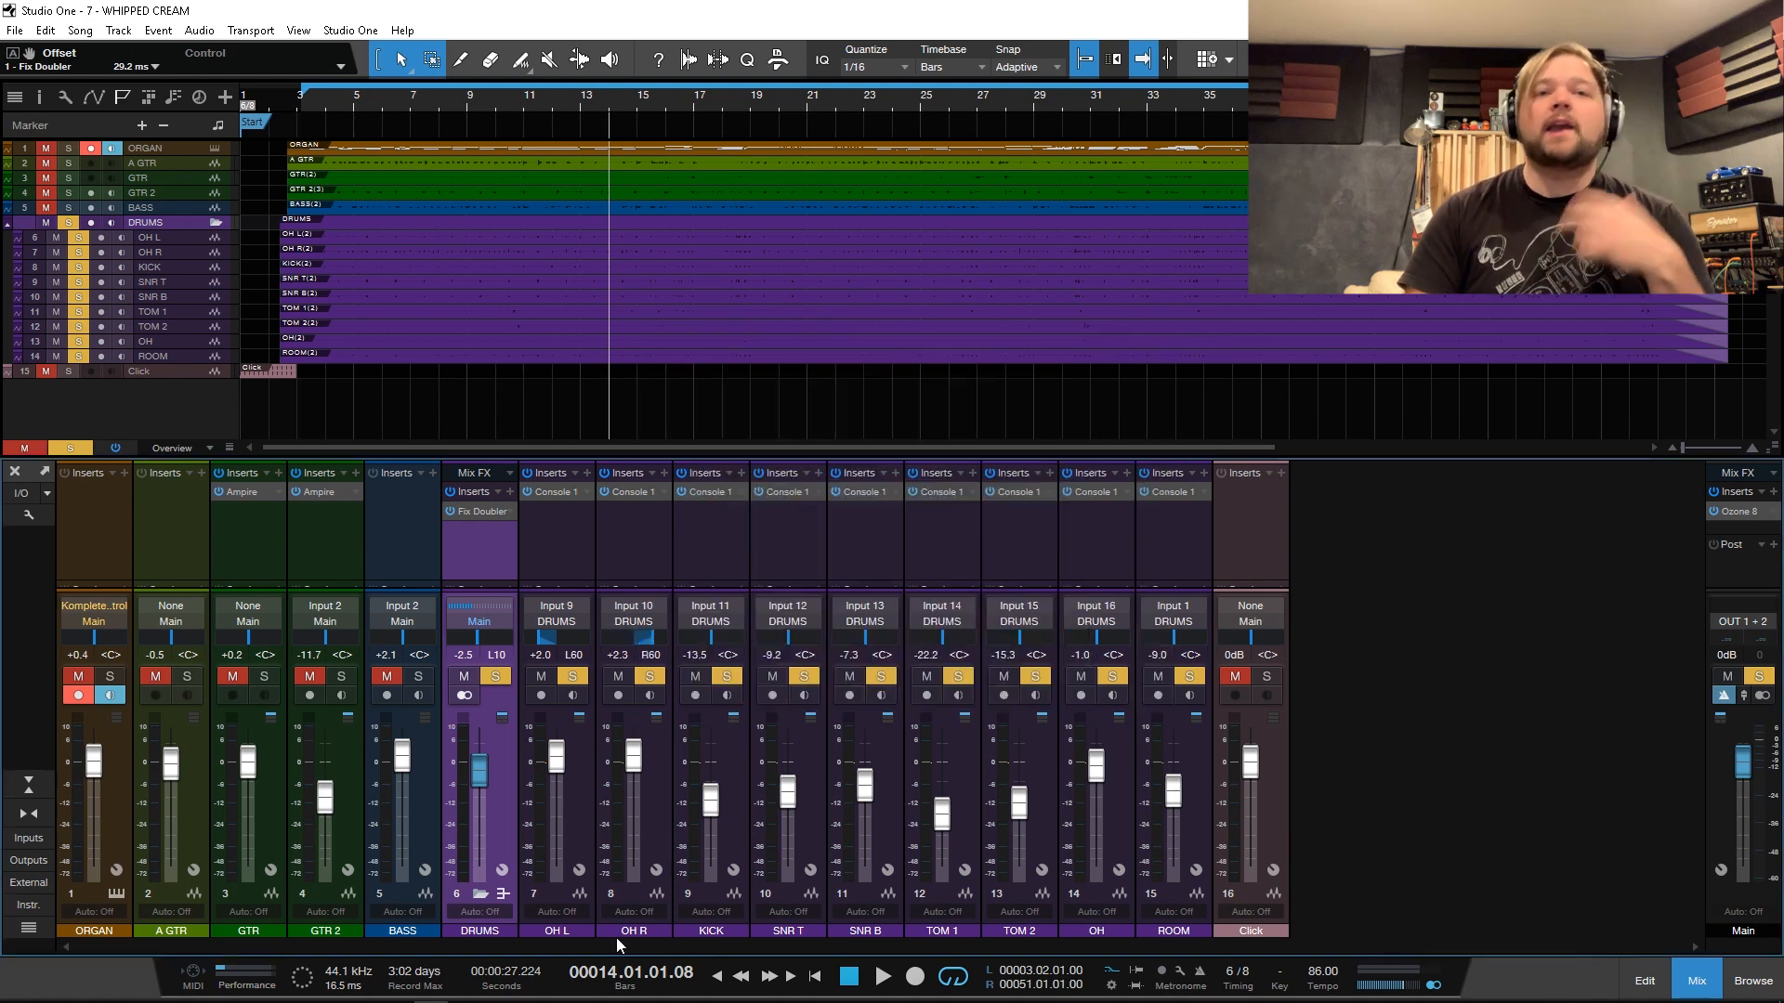
Step: Replace the Fix Doubler on the DRUMS bus with Softube's Fix Flanger and reposition its plug-in window
right_click(507, 511)
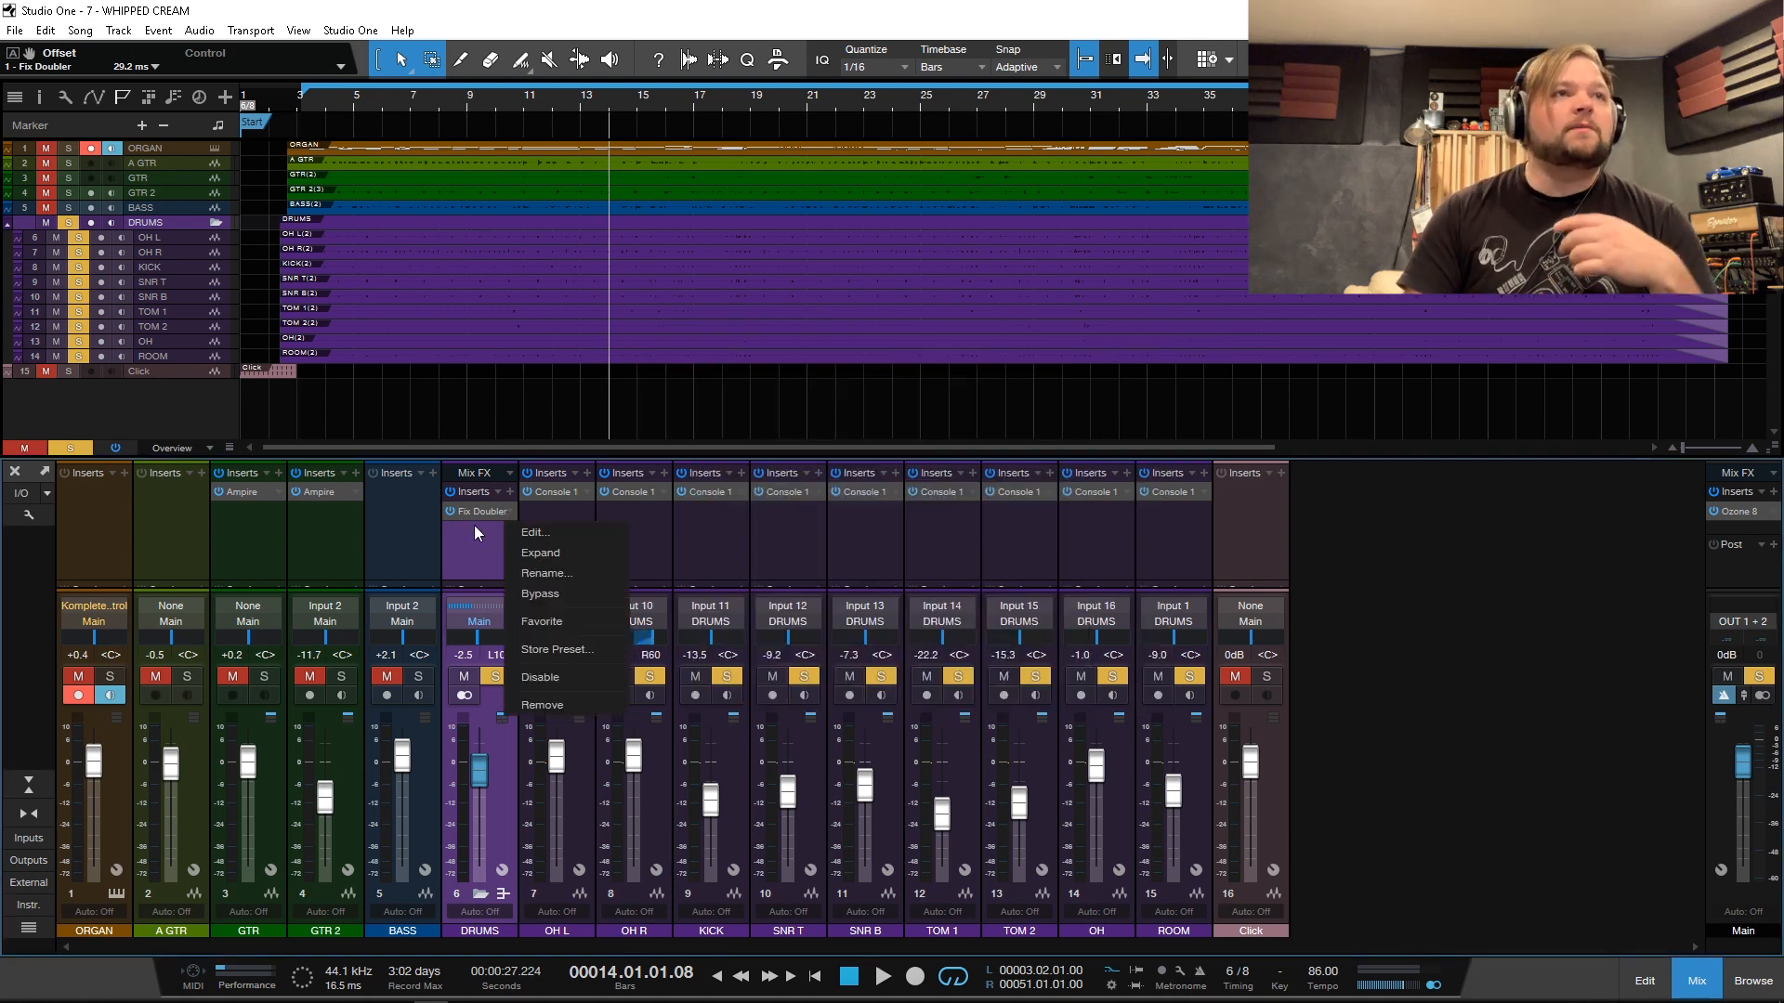
left_click(554, 706)
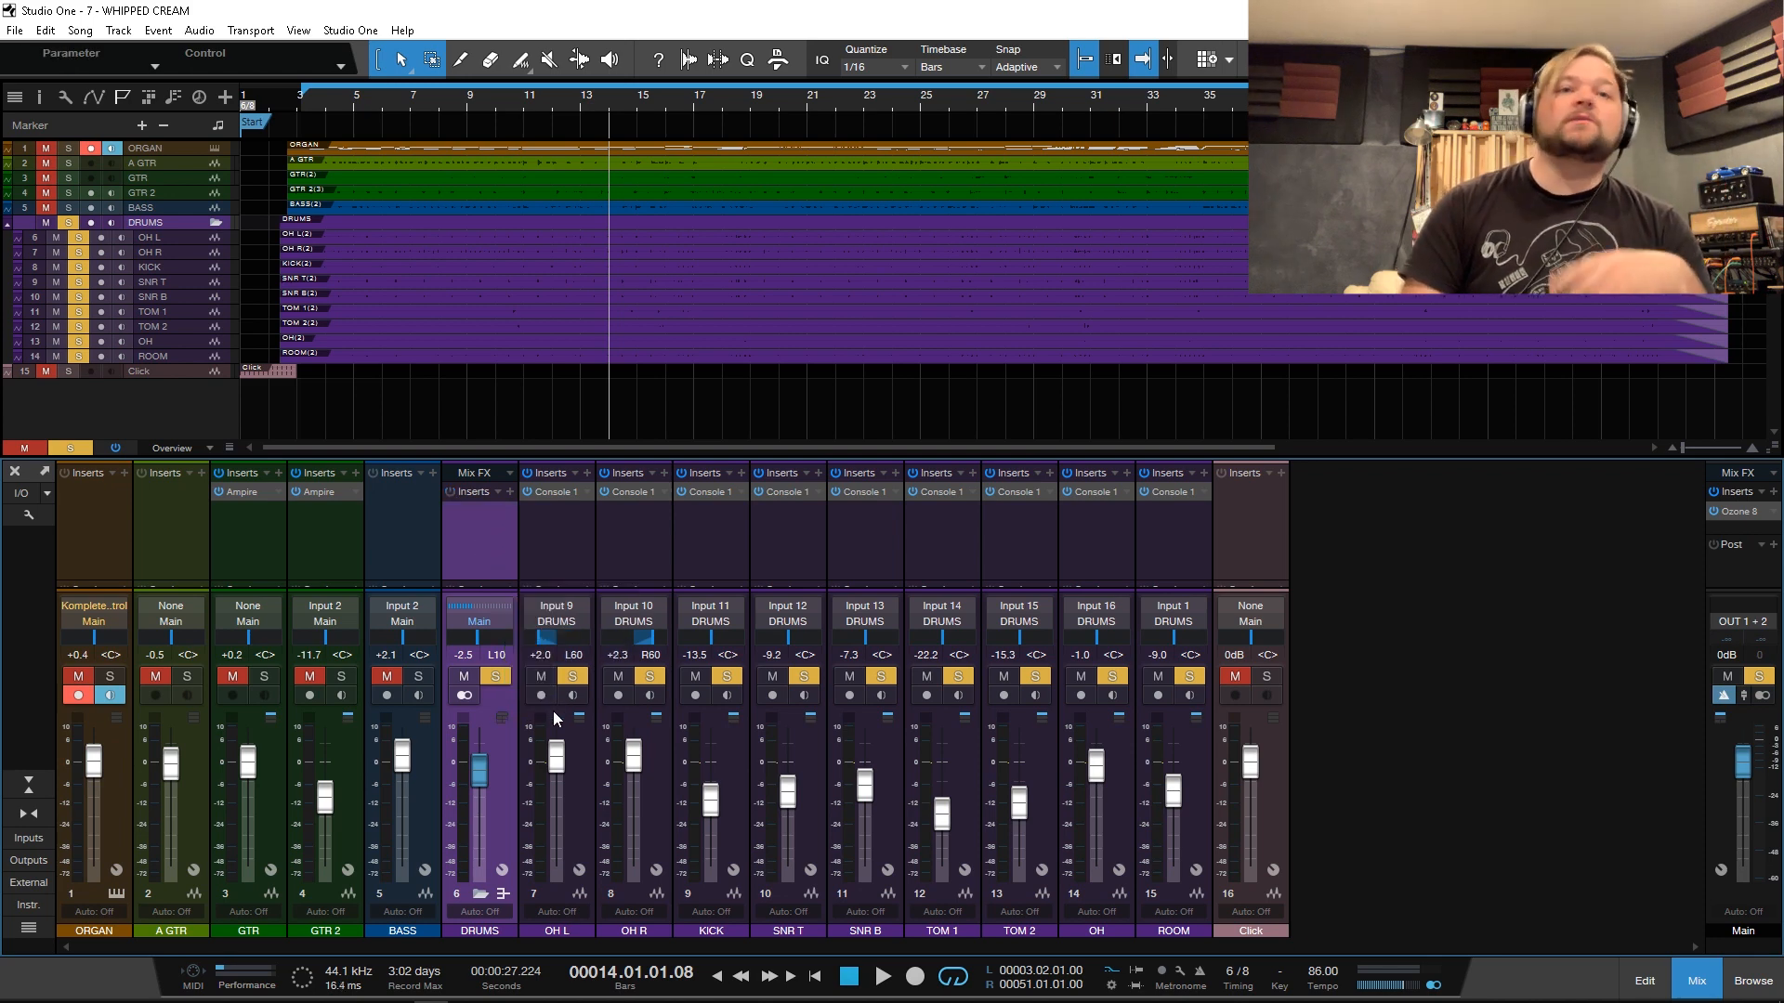
left_click(504, 489)
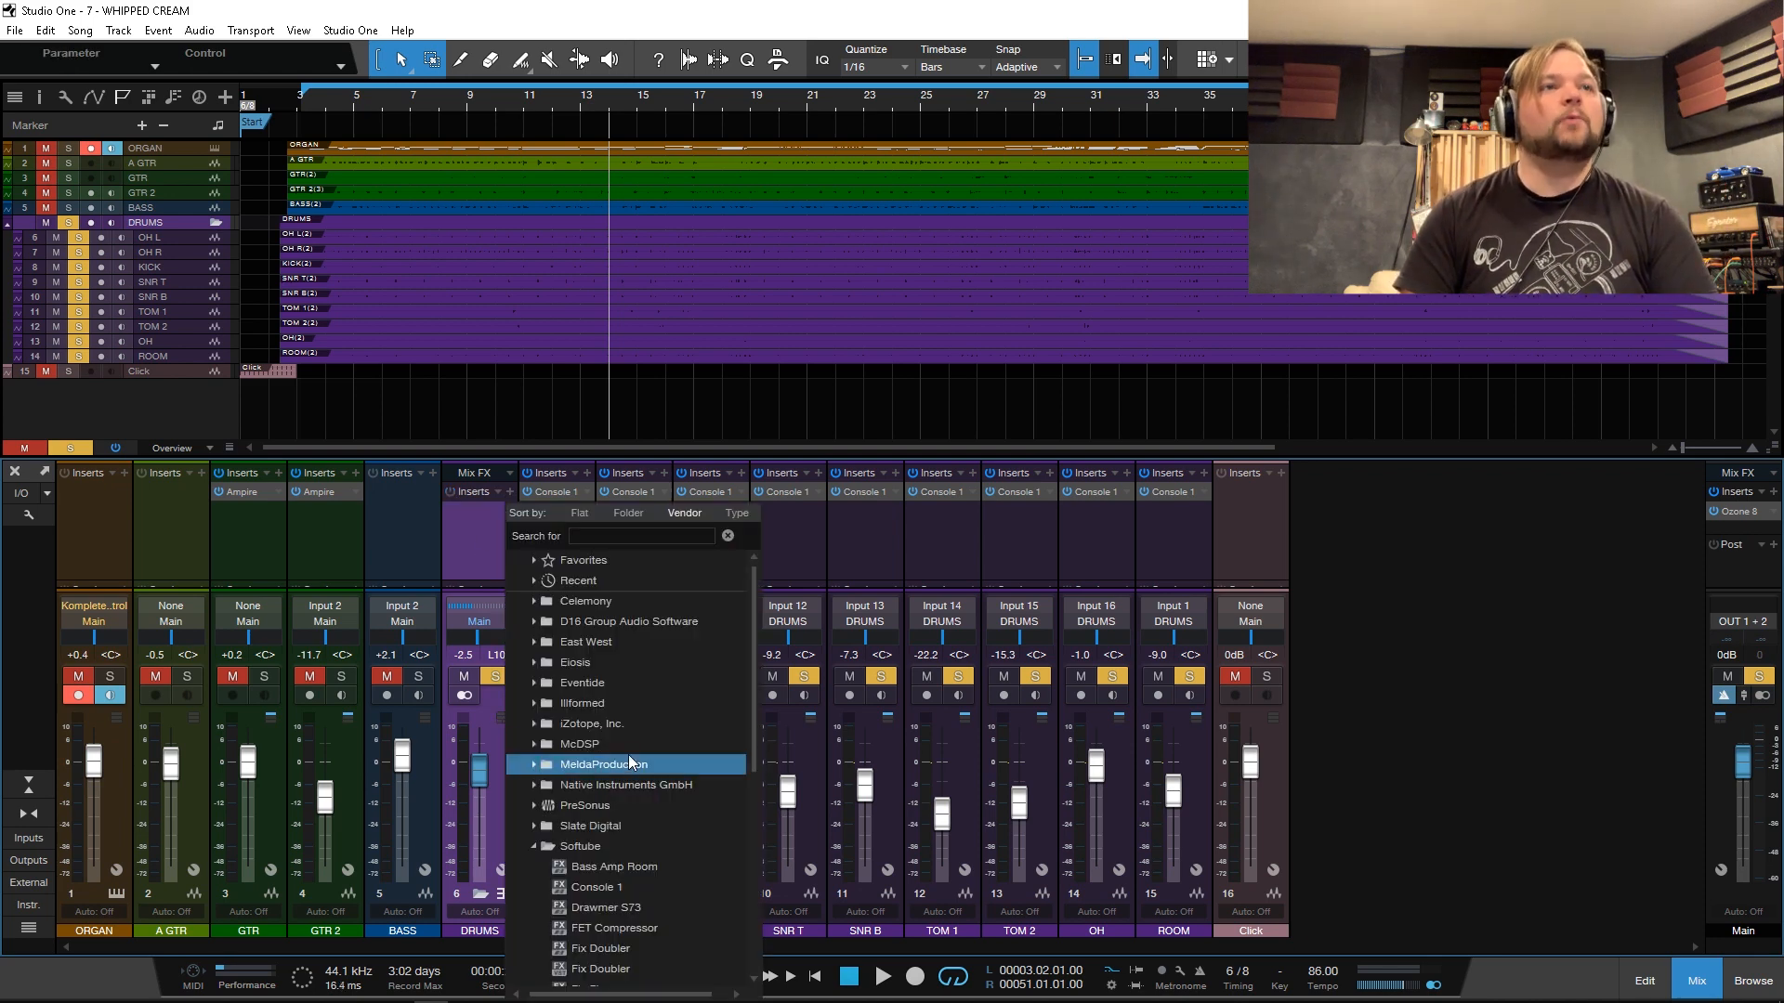
scroll(628, 754, "down", 3)
left_click(666, 822)
double_click(662, 804)
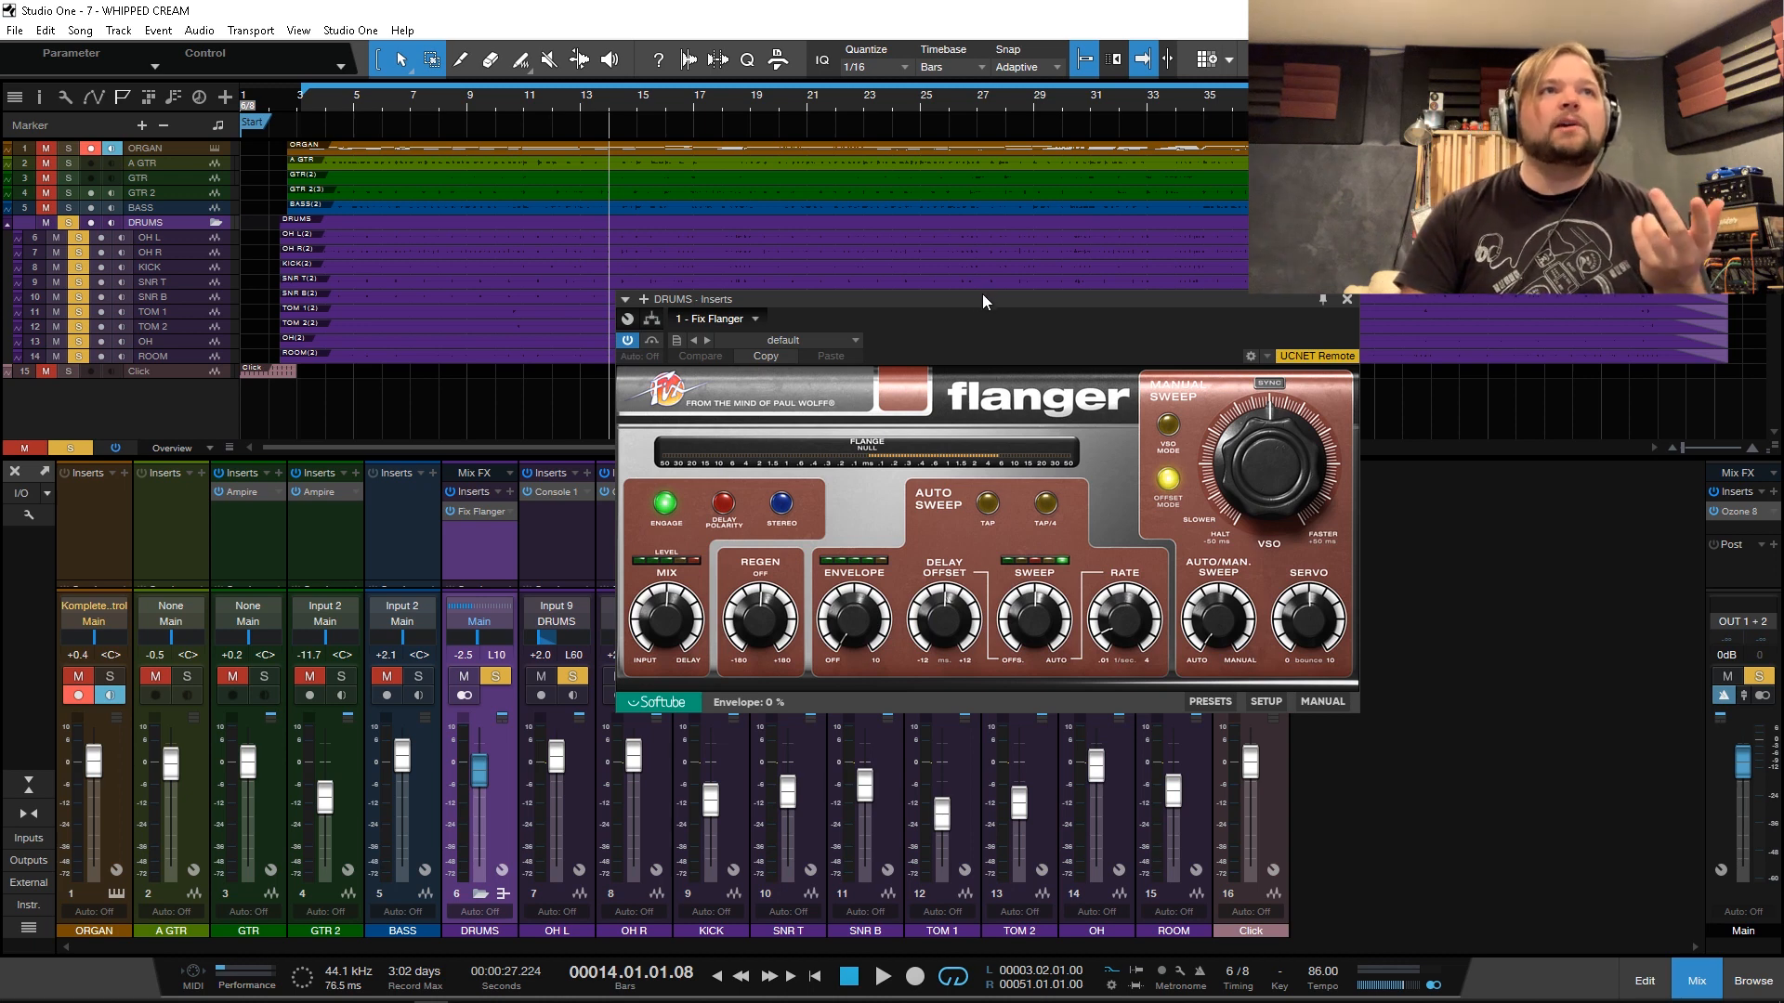
left_click_drag(971, 298, 902, 397)
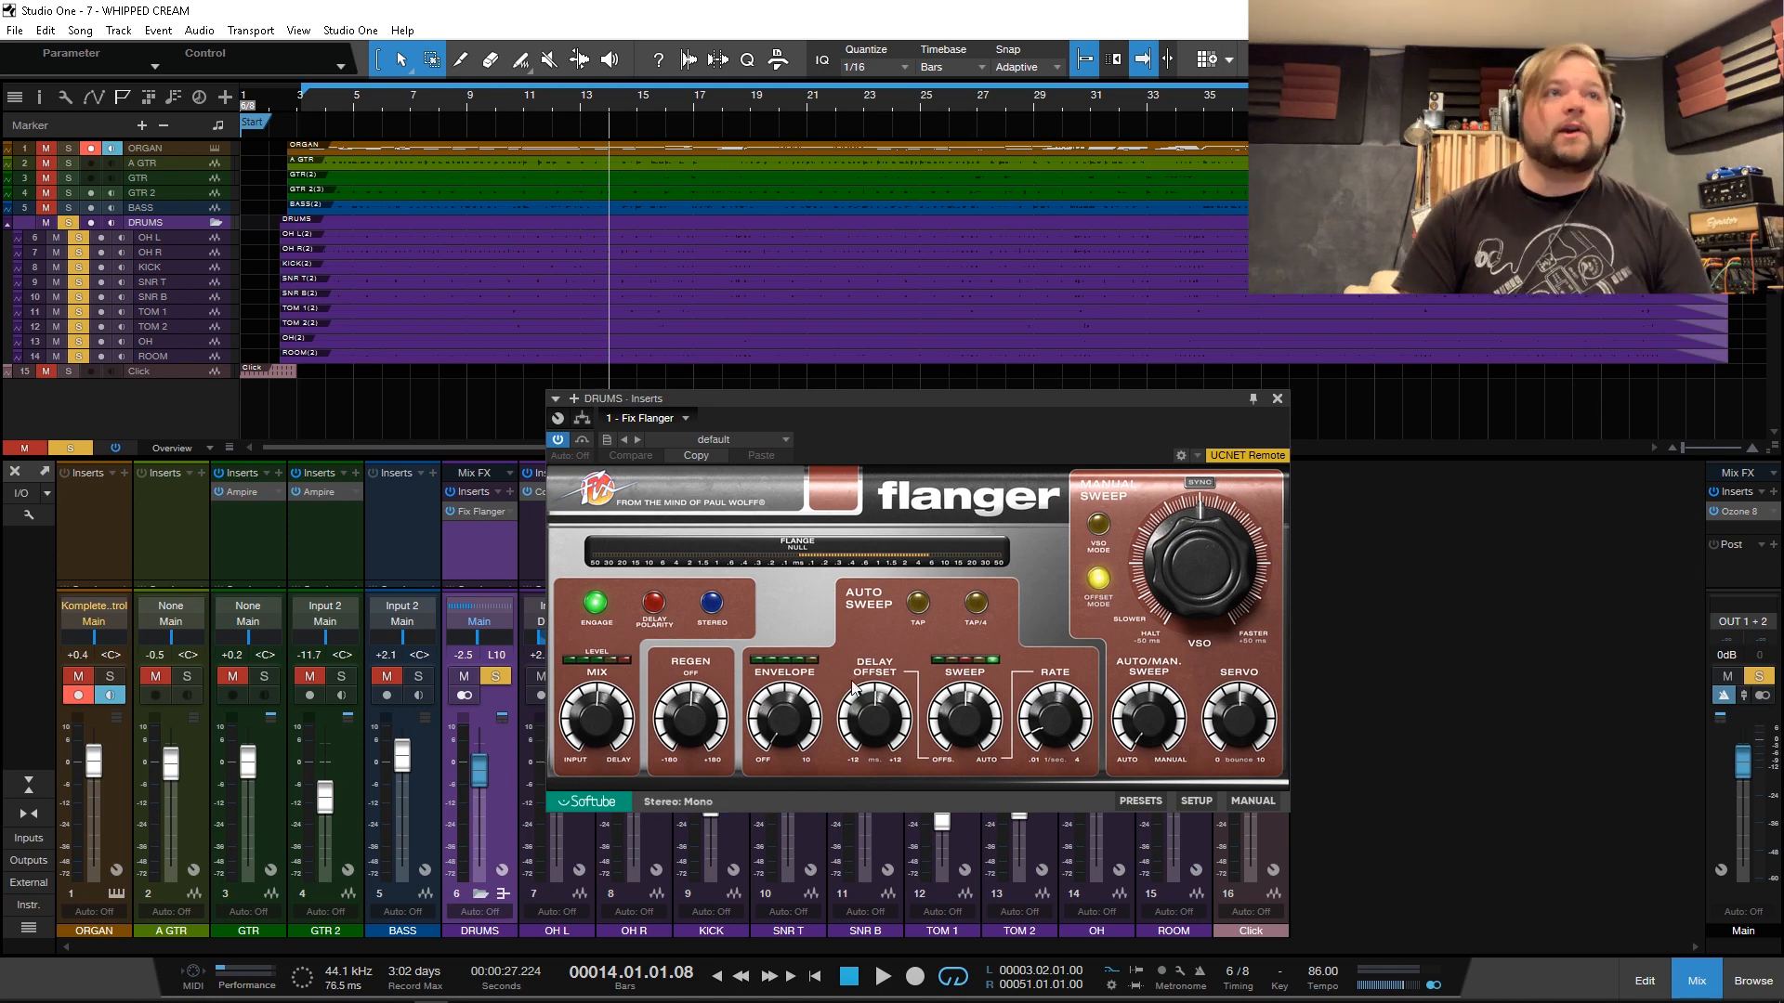
Step: Audition the Fix Flanger on the drums, set its VSO to -11 % and mix to 59 %, and close it
key("space")
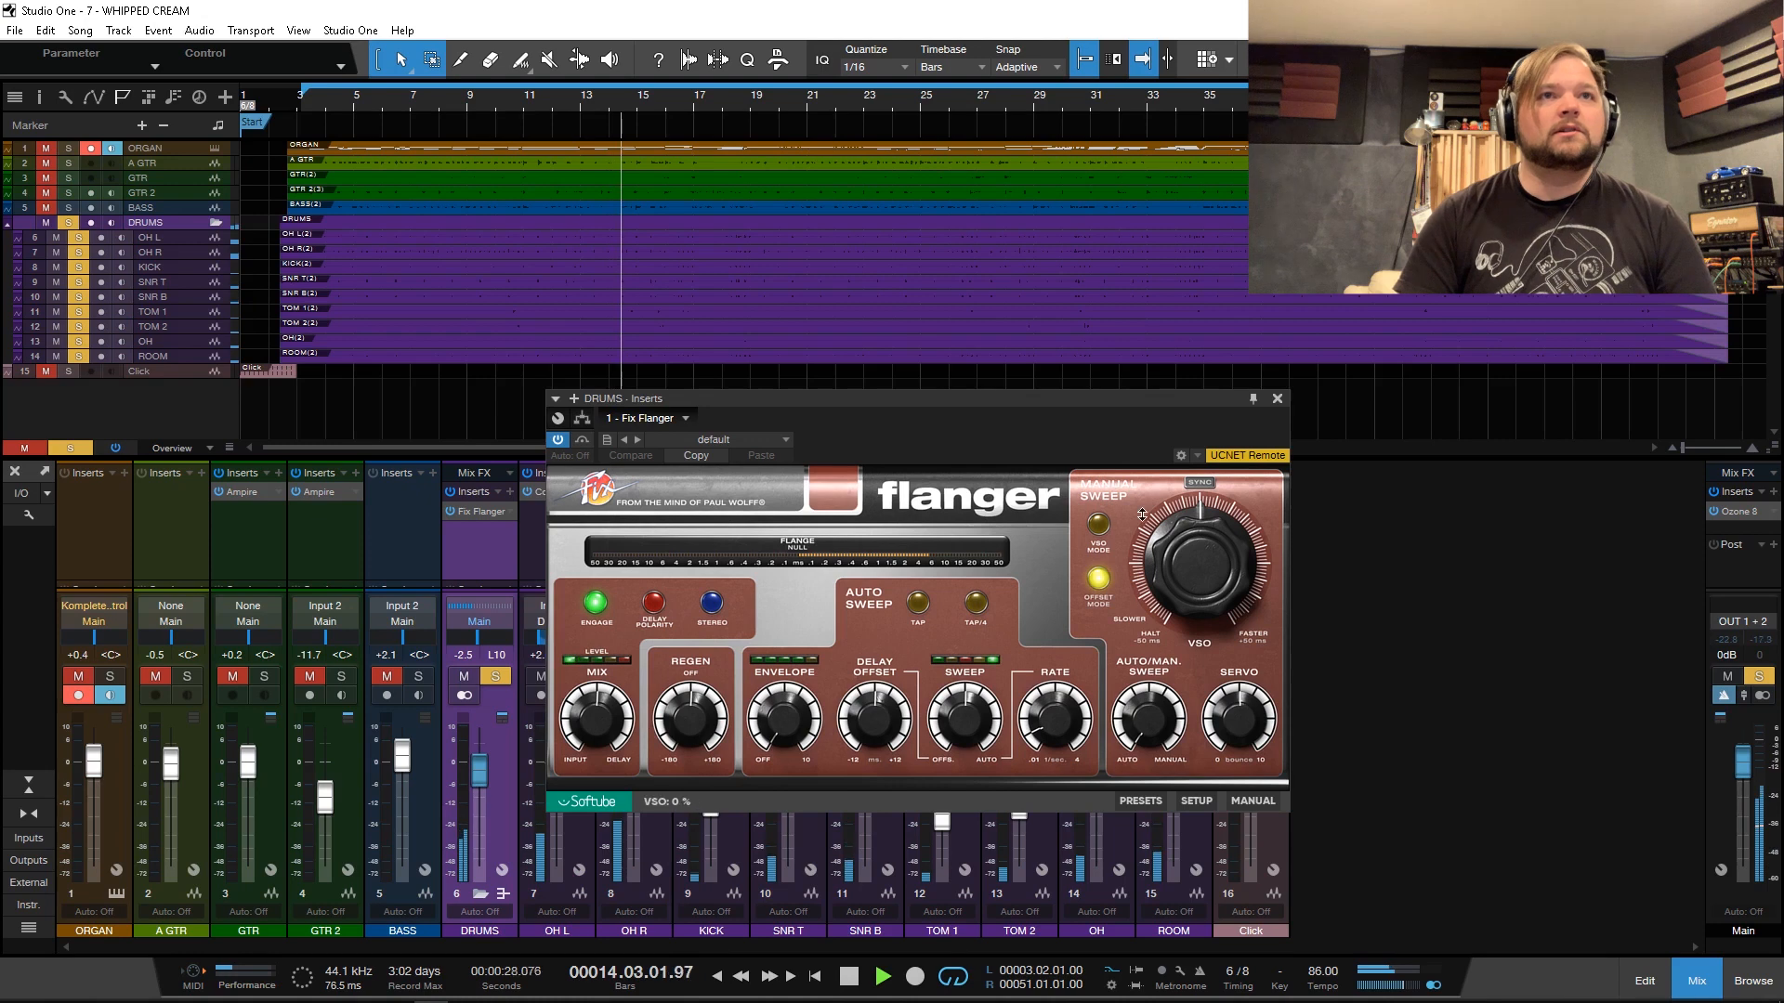
left_click_drag(1200, 586, 1242, 638)
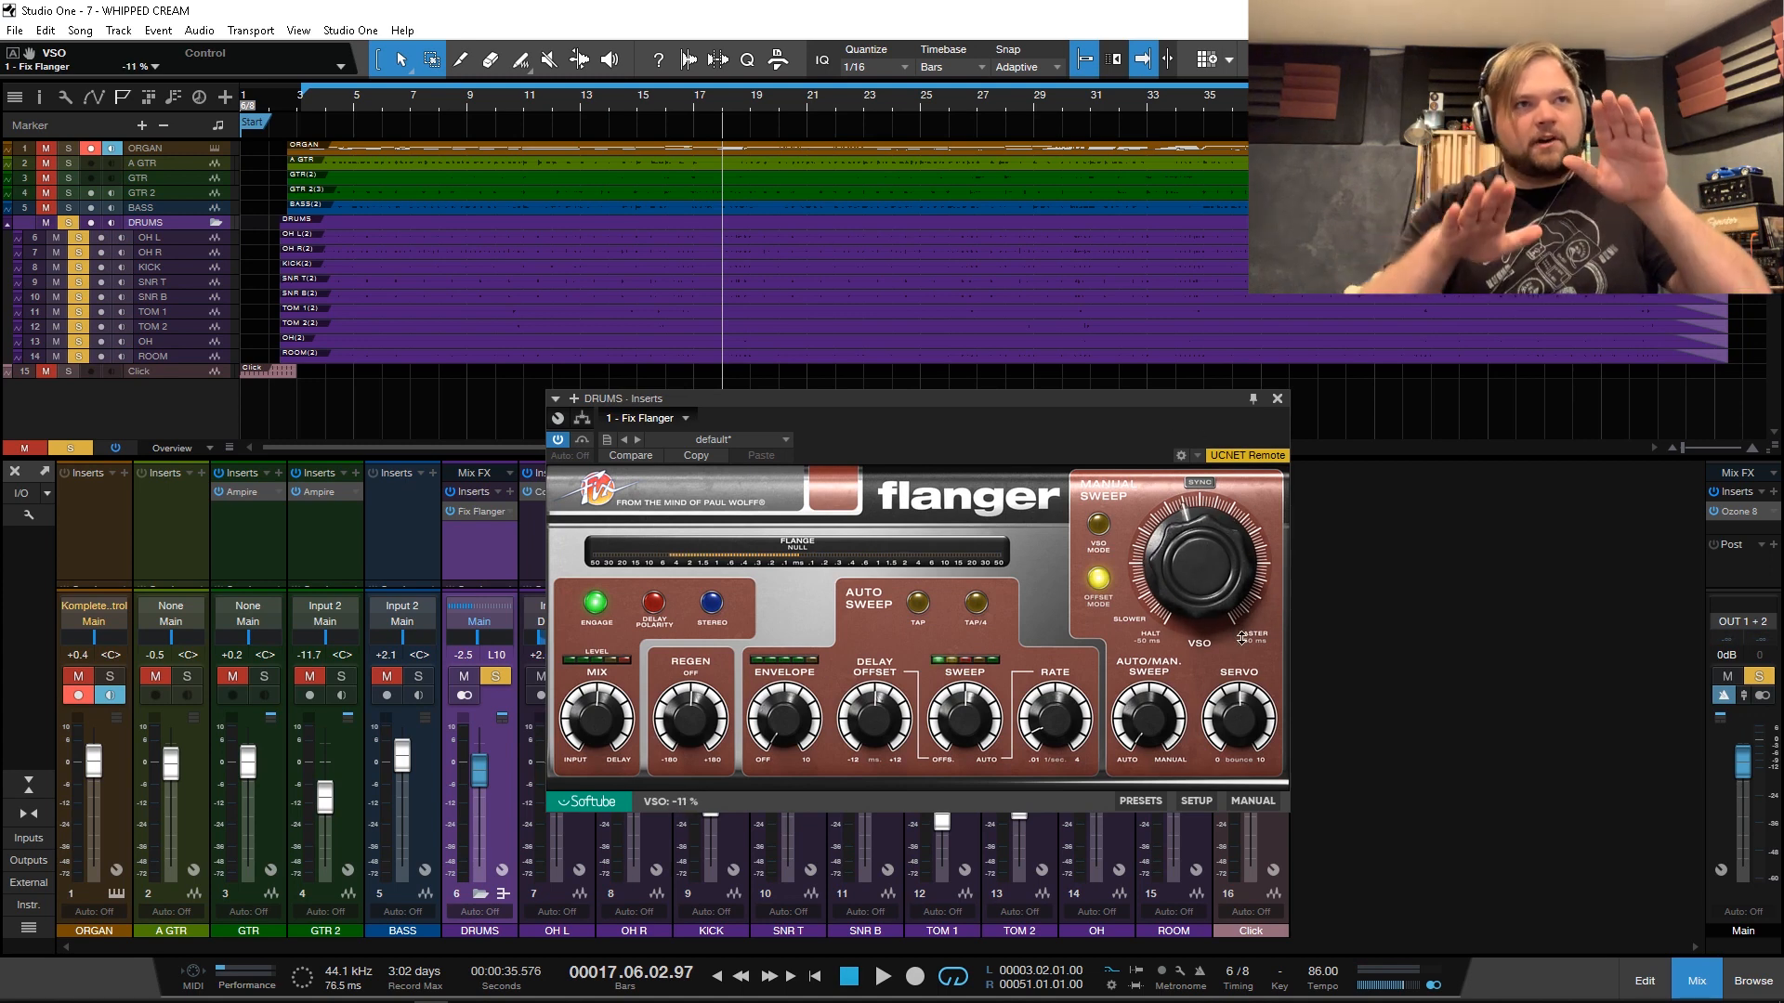
left_click_drag(600, 727, 590, 789)
left_click_drag(587, 680, 598, 718)
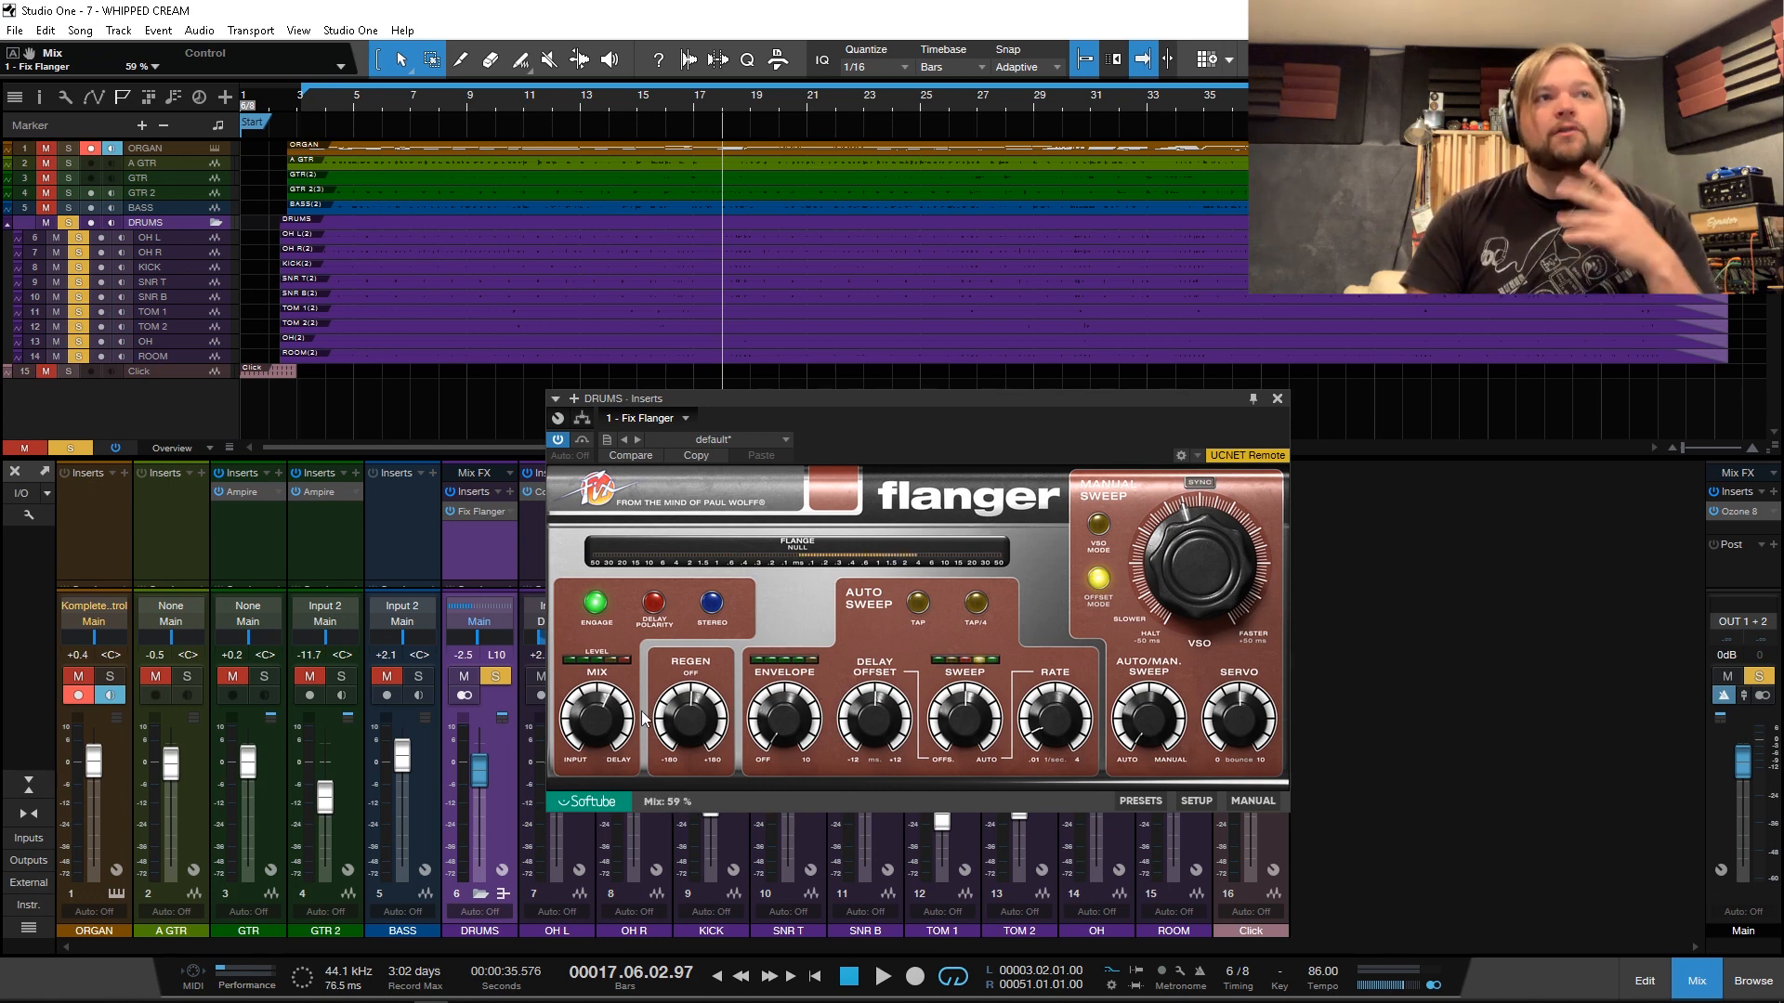
left_click(1277, 399)
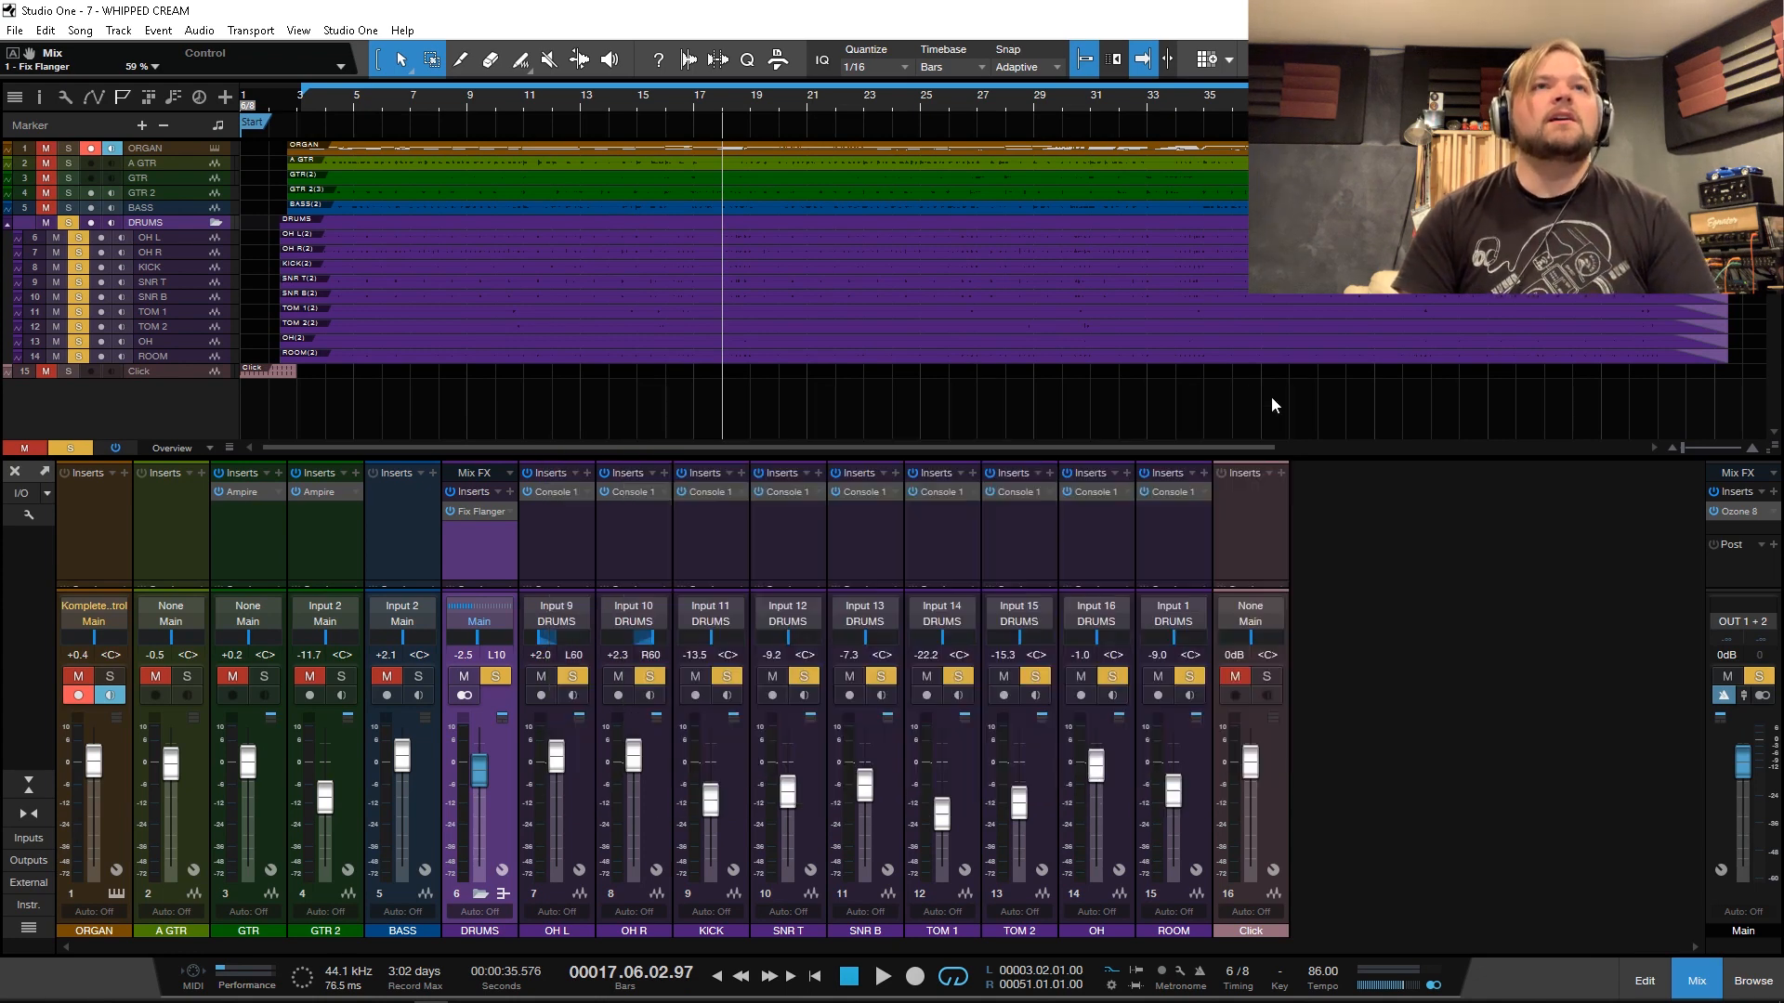
Step: Replace the Fix Flanger on the DRUMS bus with Softube's Fix Phaser
left_click(513, 509)
left_click(539, 704)
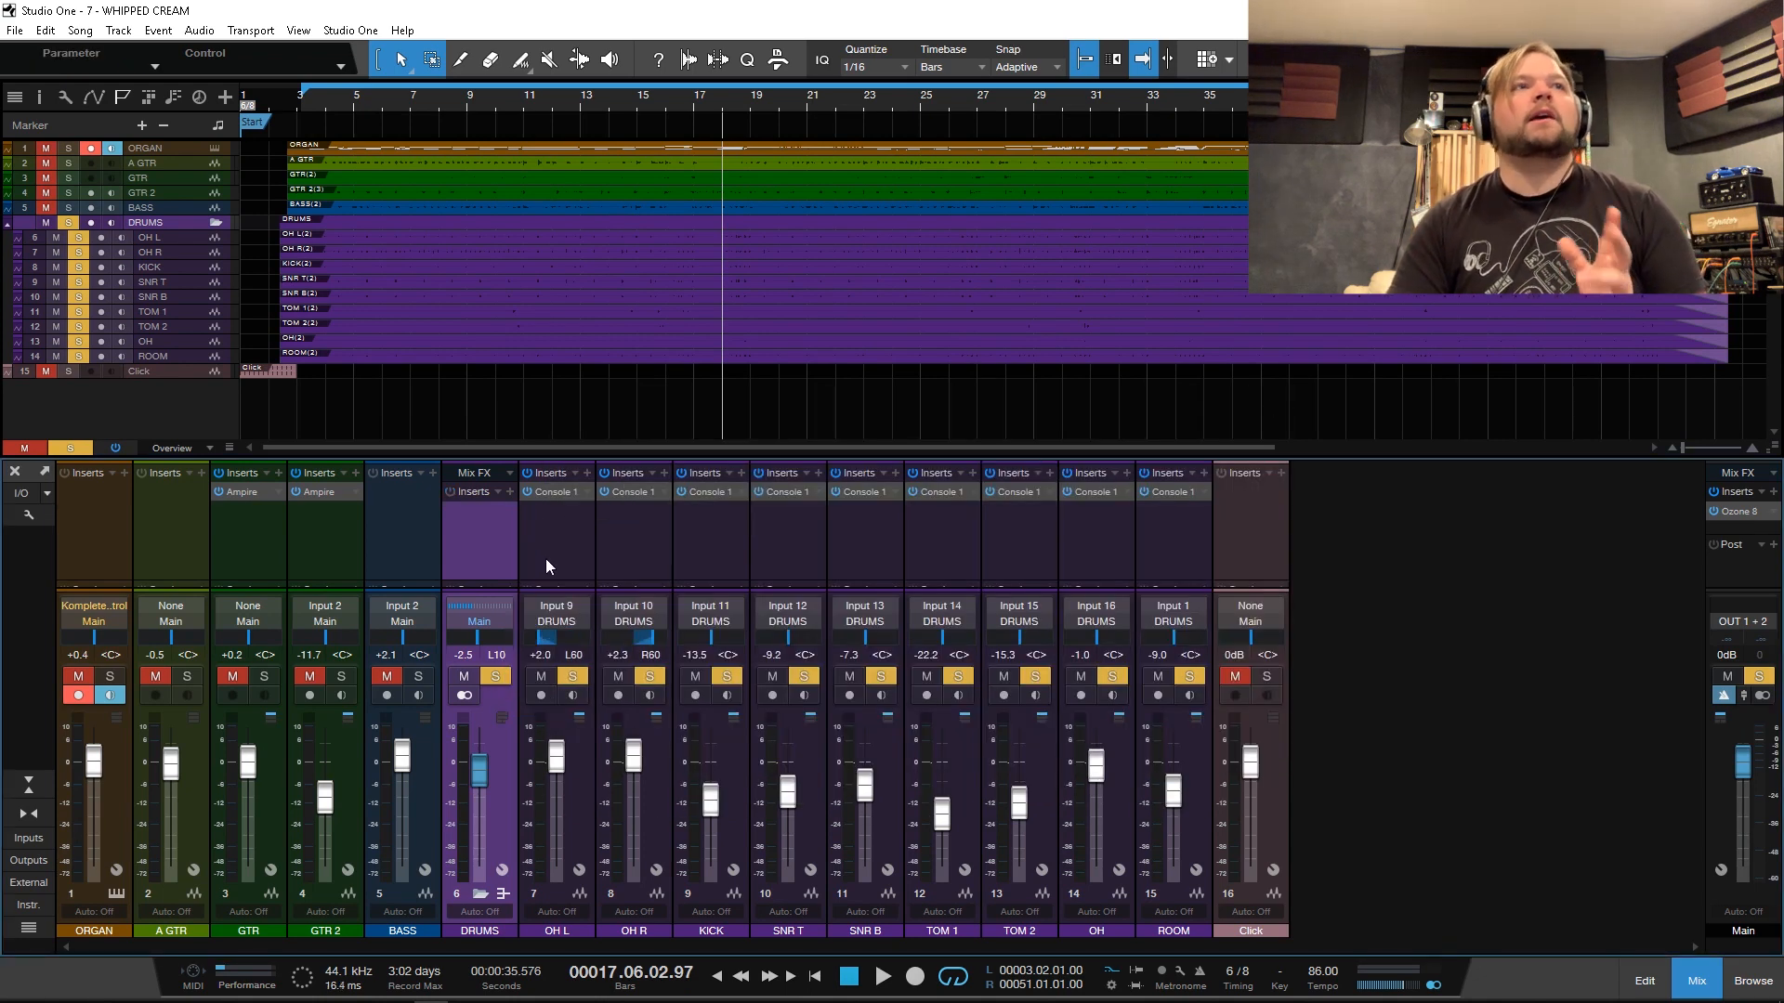
left_click(509, 491)
left_click(646, 834)
scroll(649, 850, "down", 3)
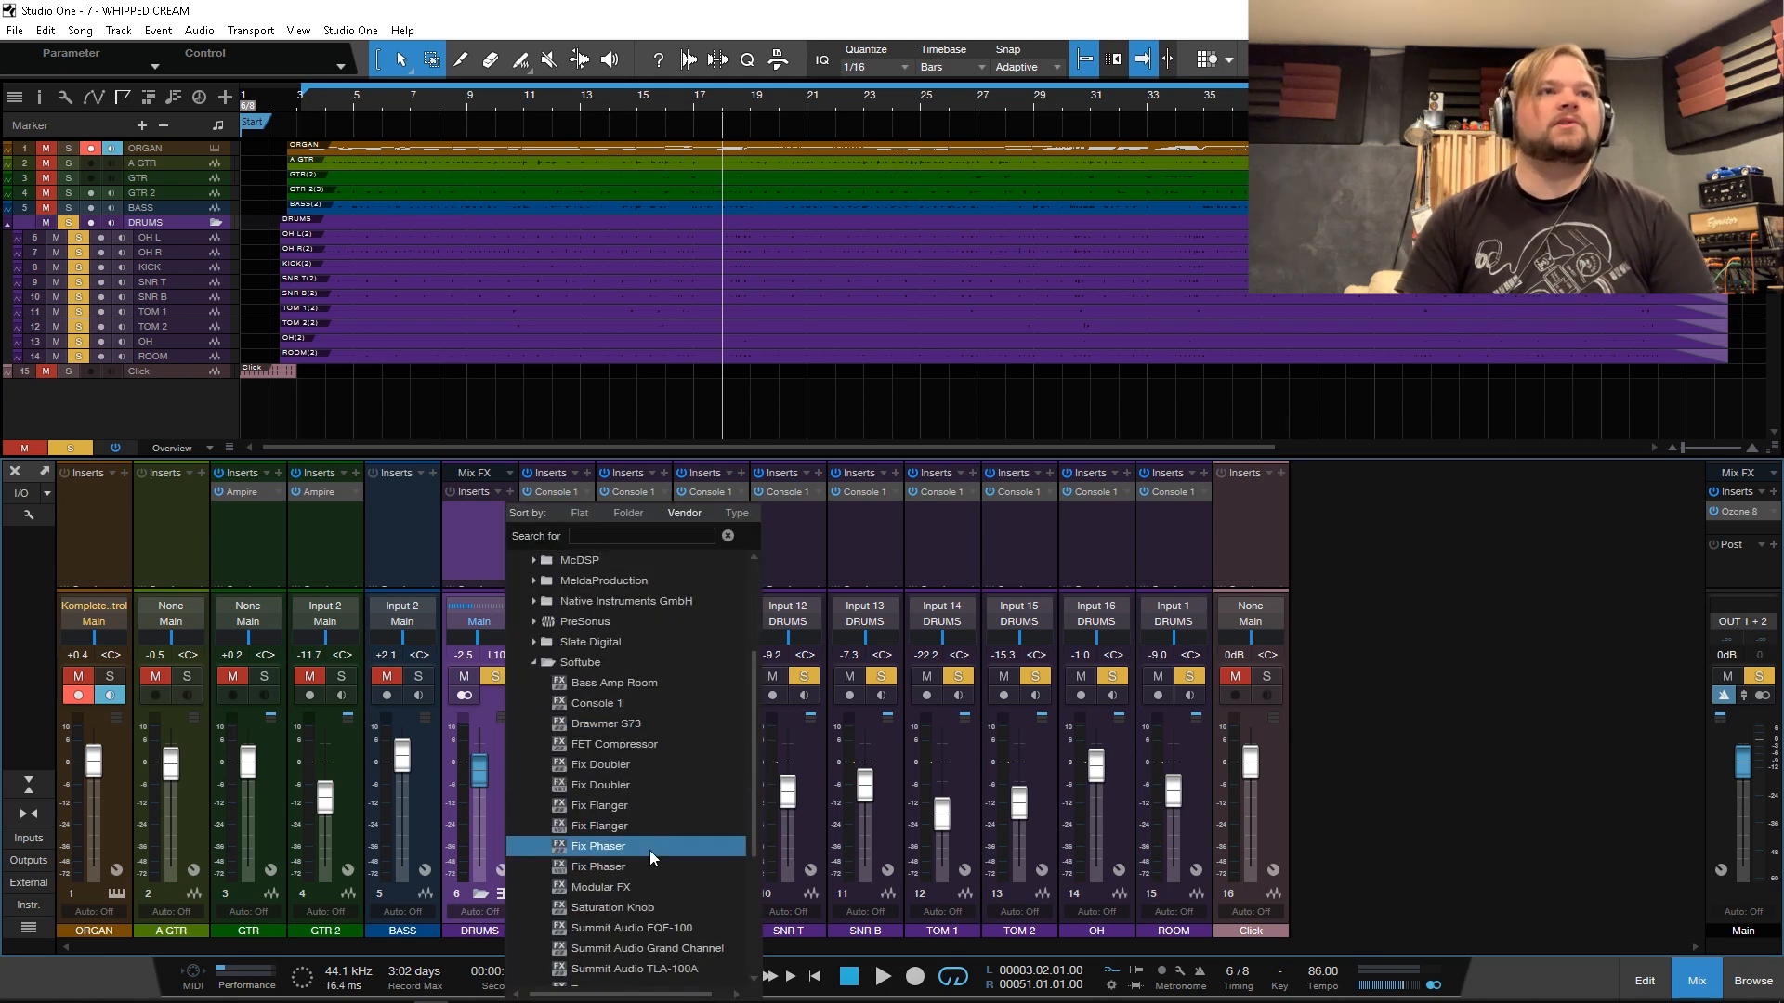
left_click(667, 908)
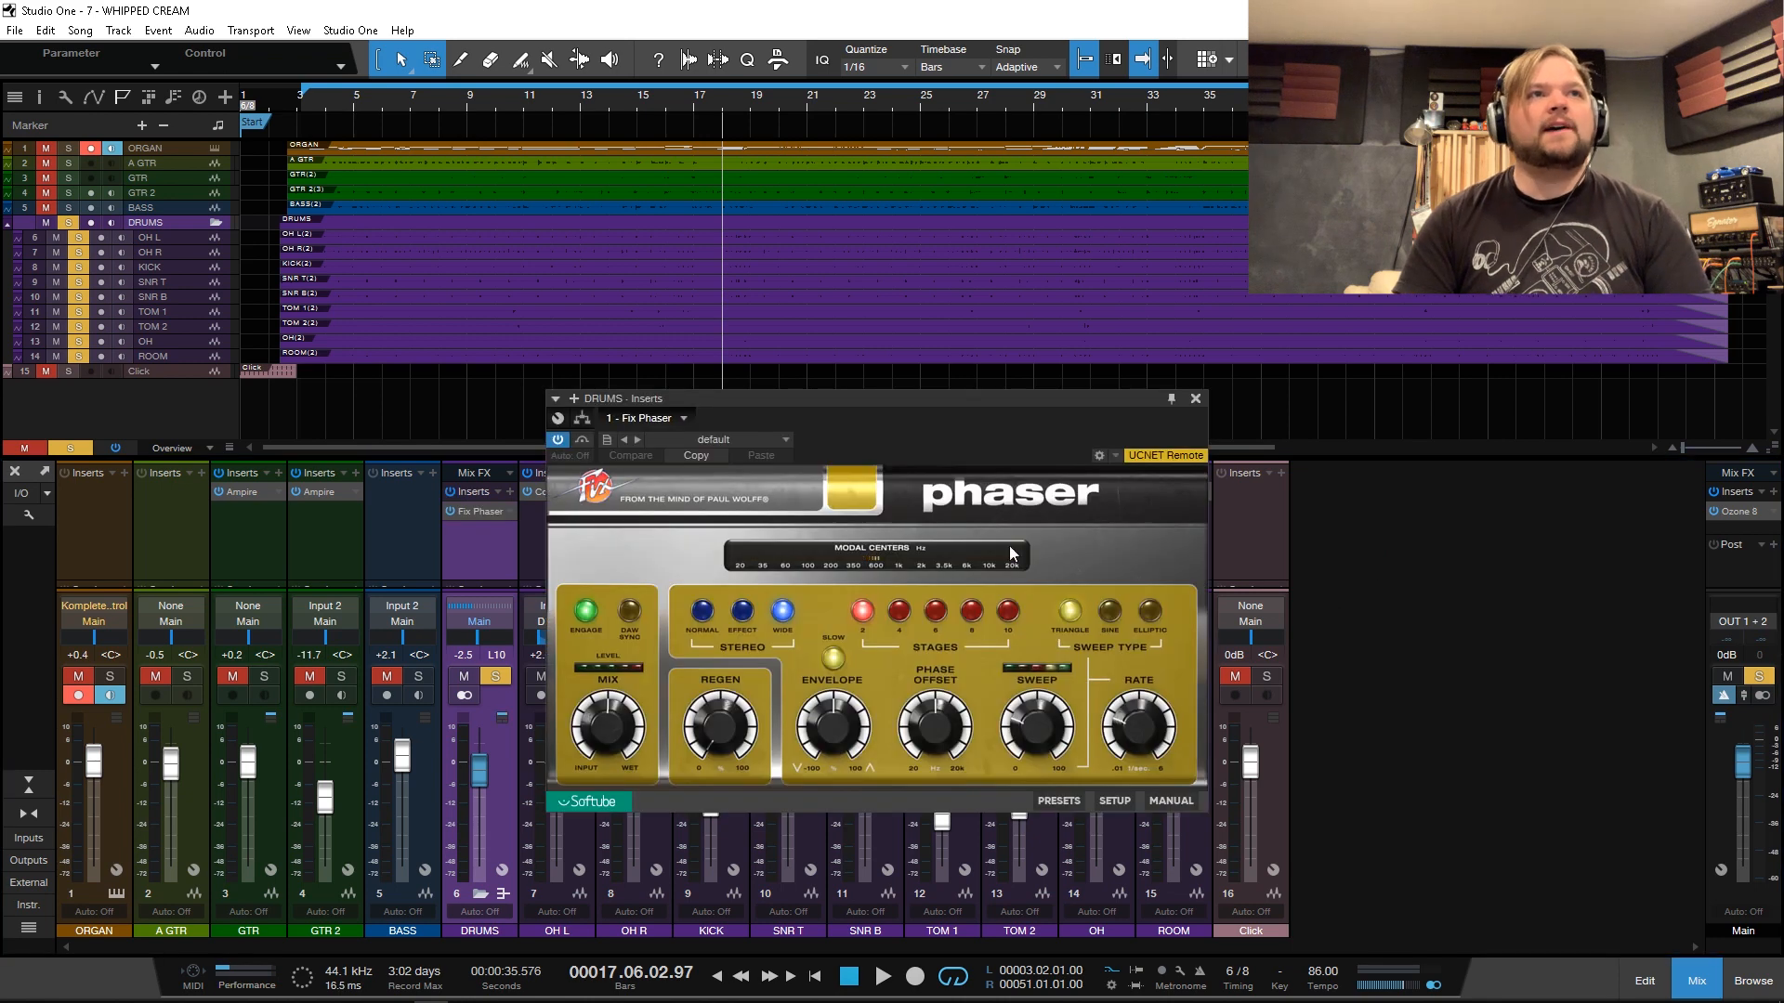
Step: Play the drums through the Fix Phaser, set its mix to 59 % and increase its sweep rate
key("space")
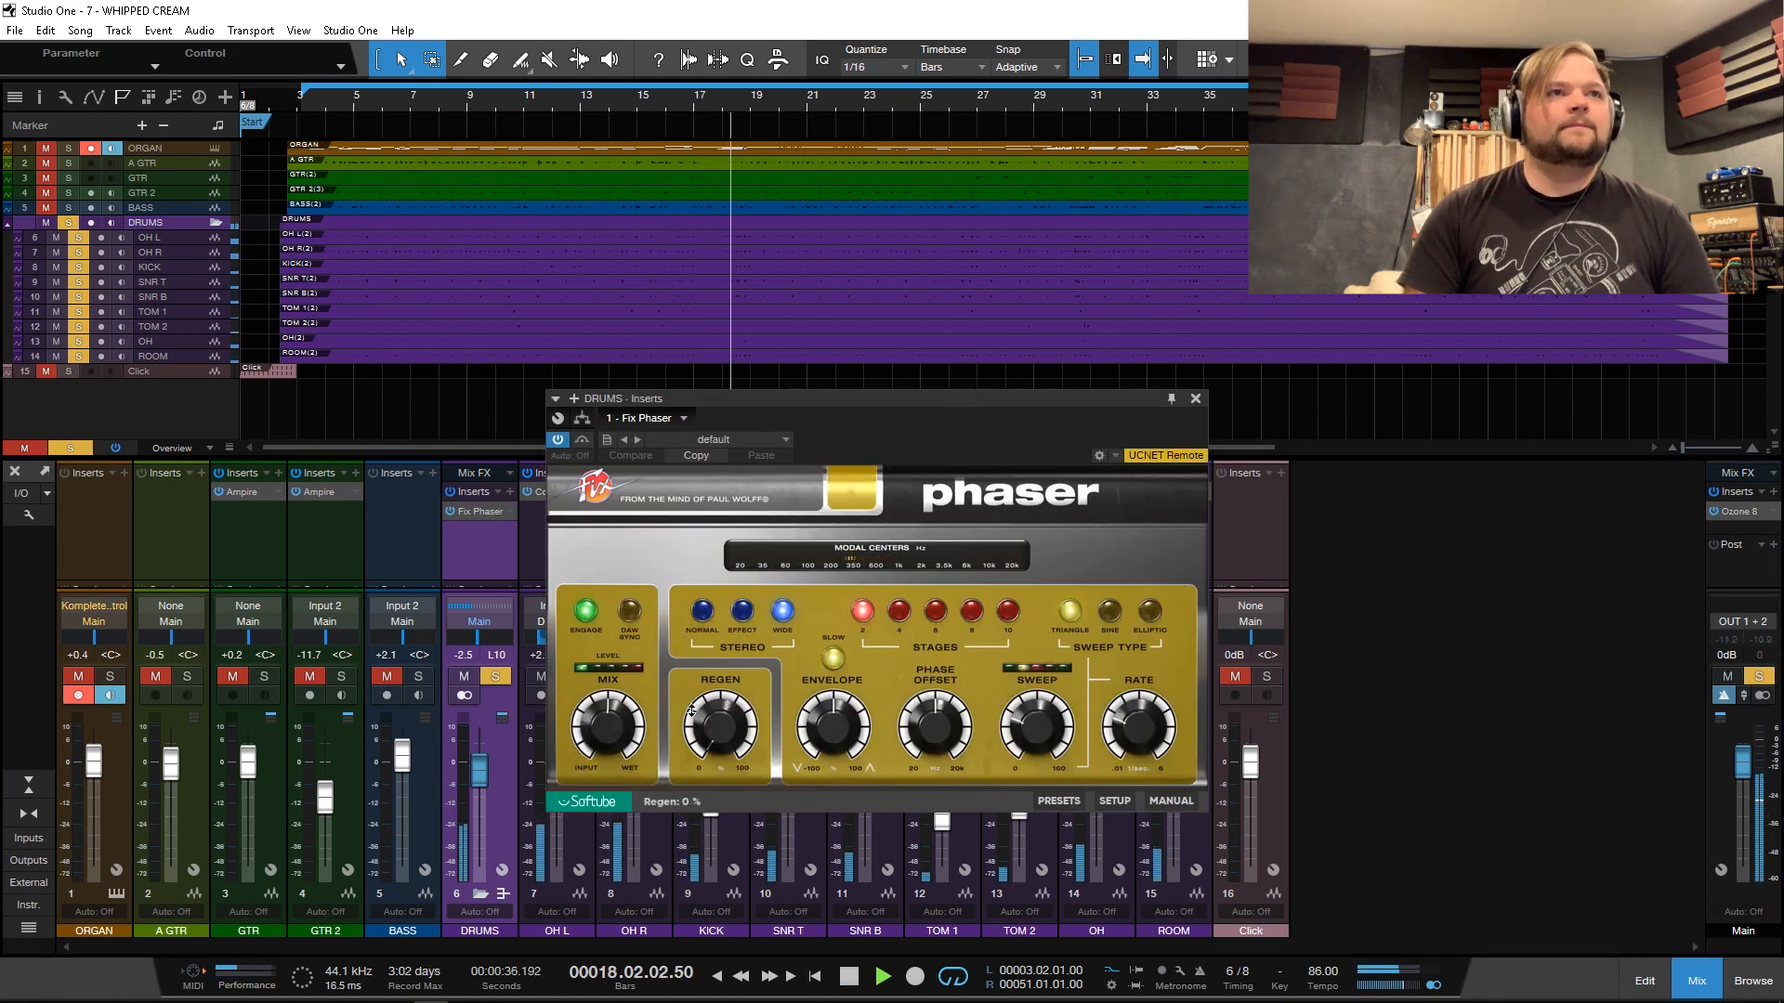
left_click_drag(608, 741, 628, 653)
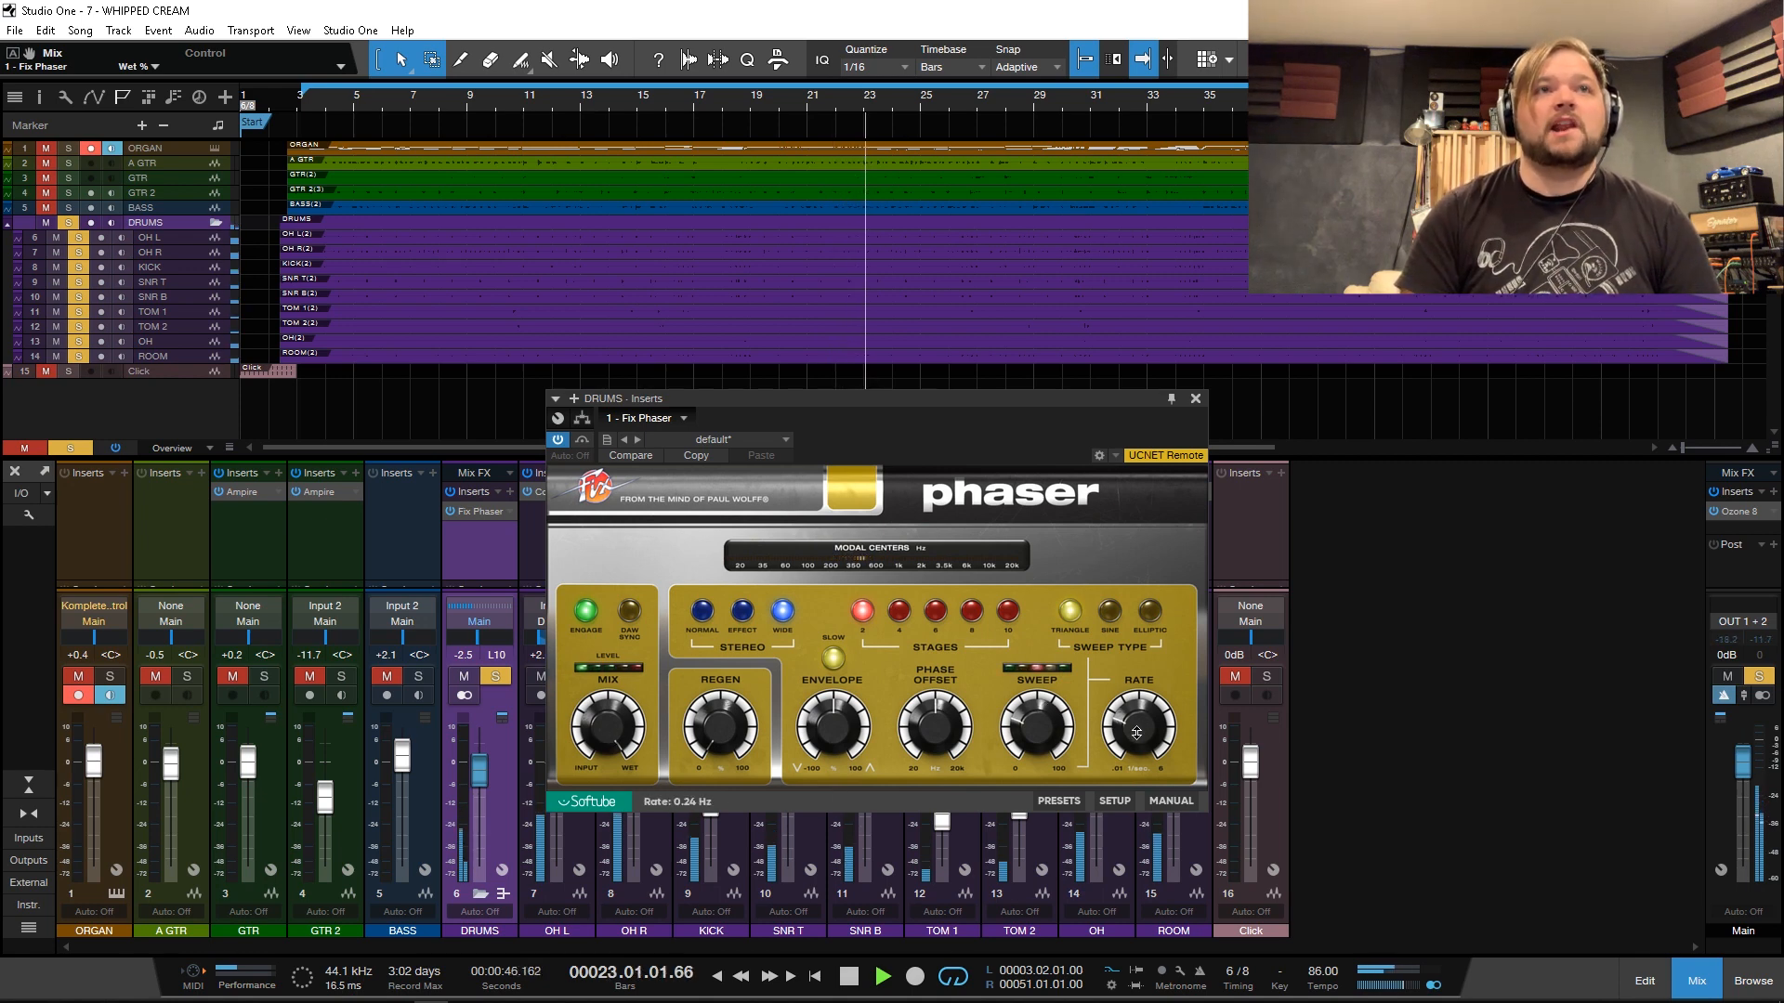
left_click_drag(1137, 697, 1141, 690)
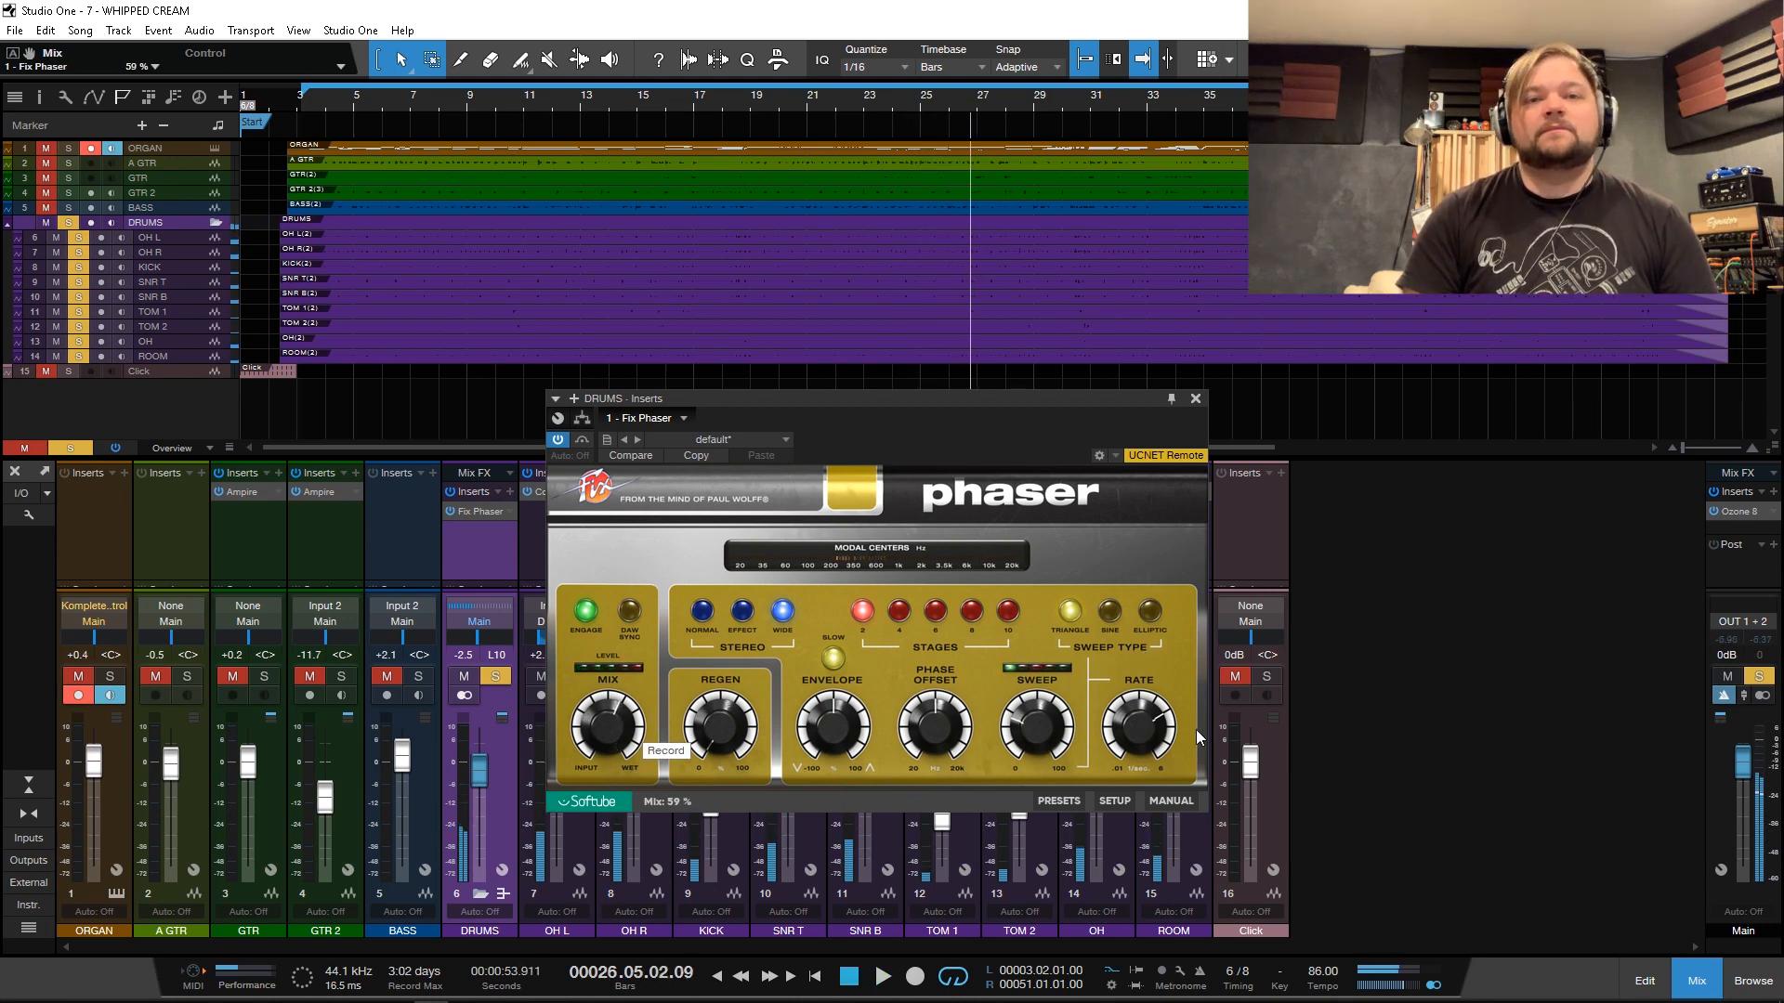
Step: Set the Fix Phaser's rate to 3.43 Hz, phase offset to 280 Hz, sweep to 42 % and envelope to 4 %, and close it
left_click_drag(1148, 728, 1106, 714)
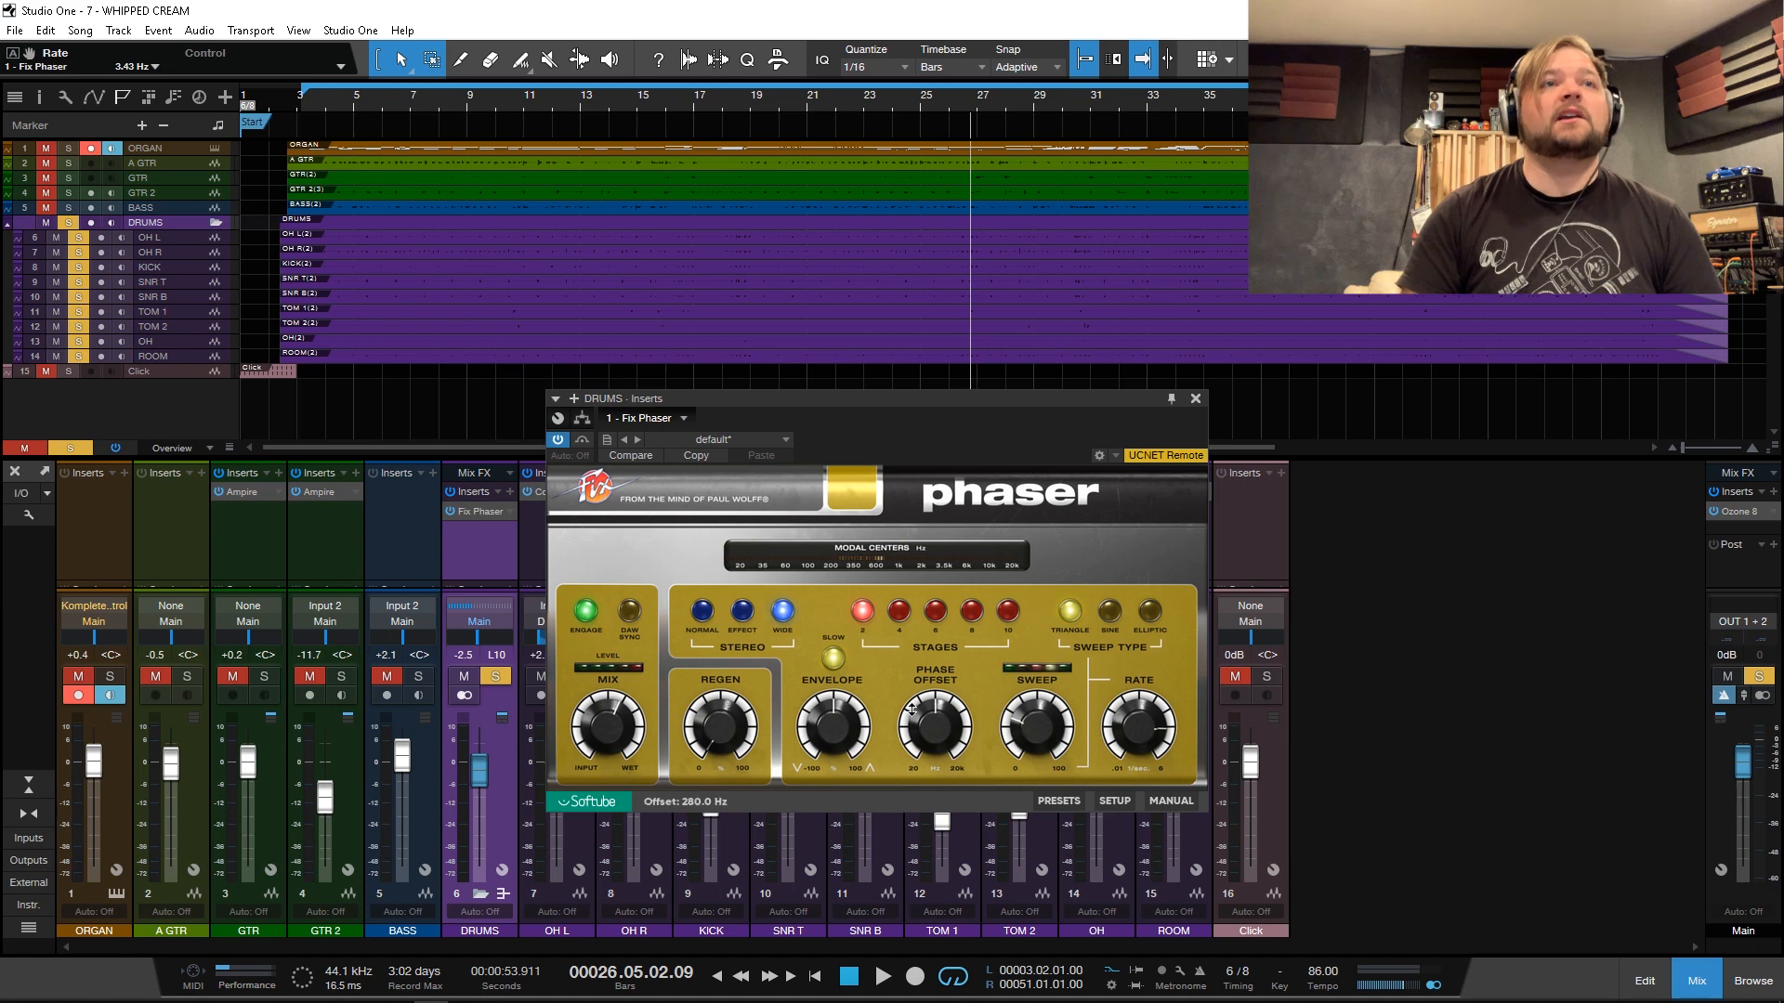
mouse_move(920, 714)
left_mouse_down()
mouse_move(928, 660)
mouse_move(929, 713)
left_mouse_up()
left_click_drag(1042, 743, 1083, 526)
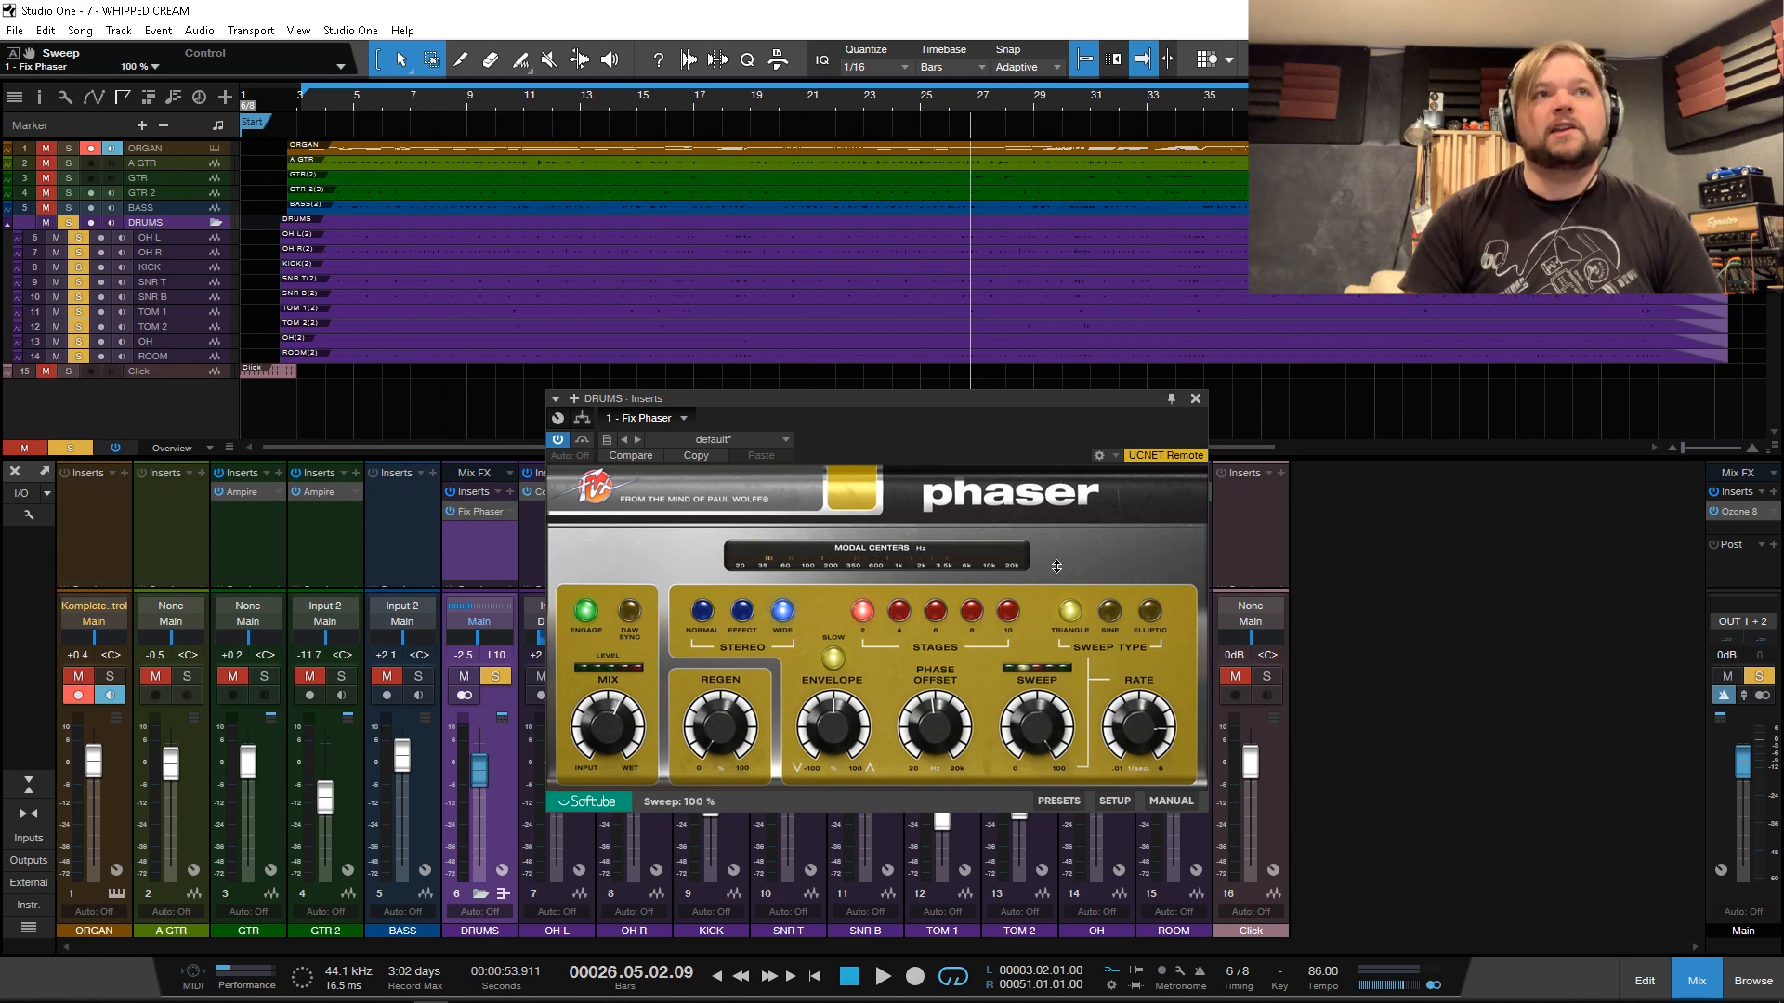
left_click_drag(1056, 566, 1065, 712)
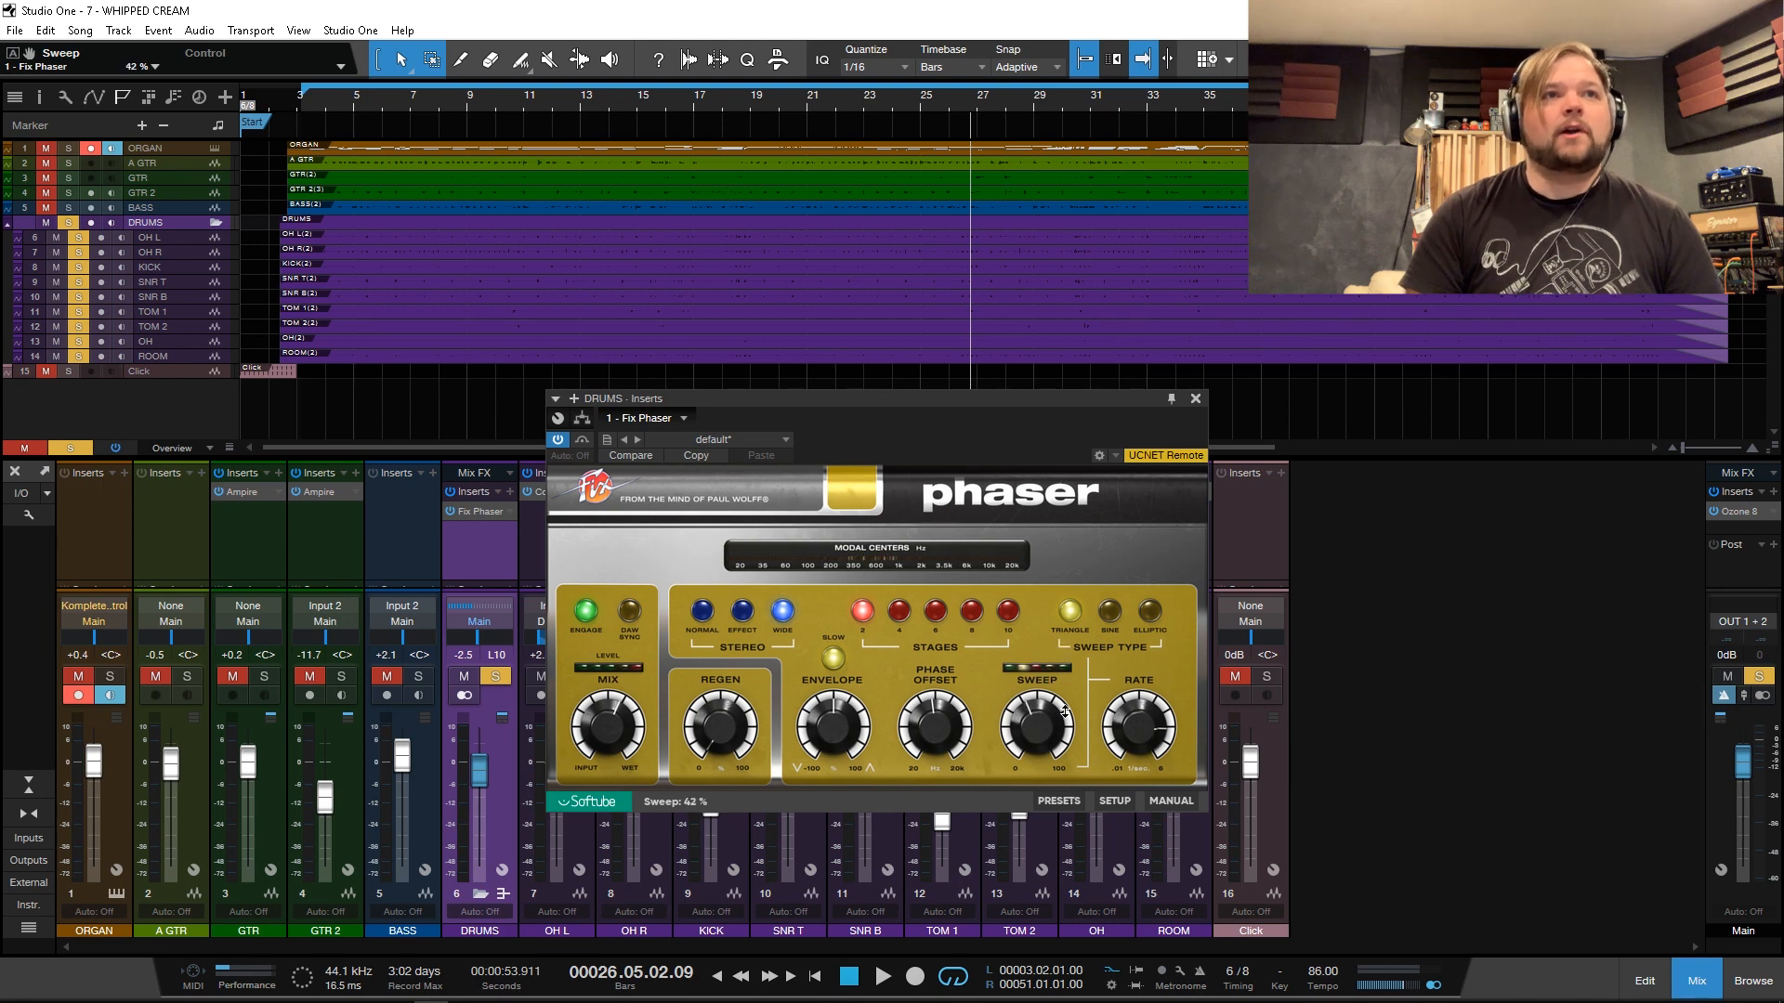
left_click_drag(833, 727, 838, 714)
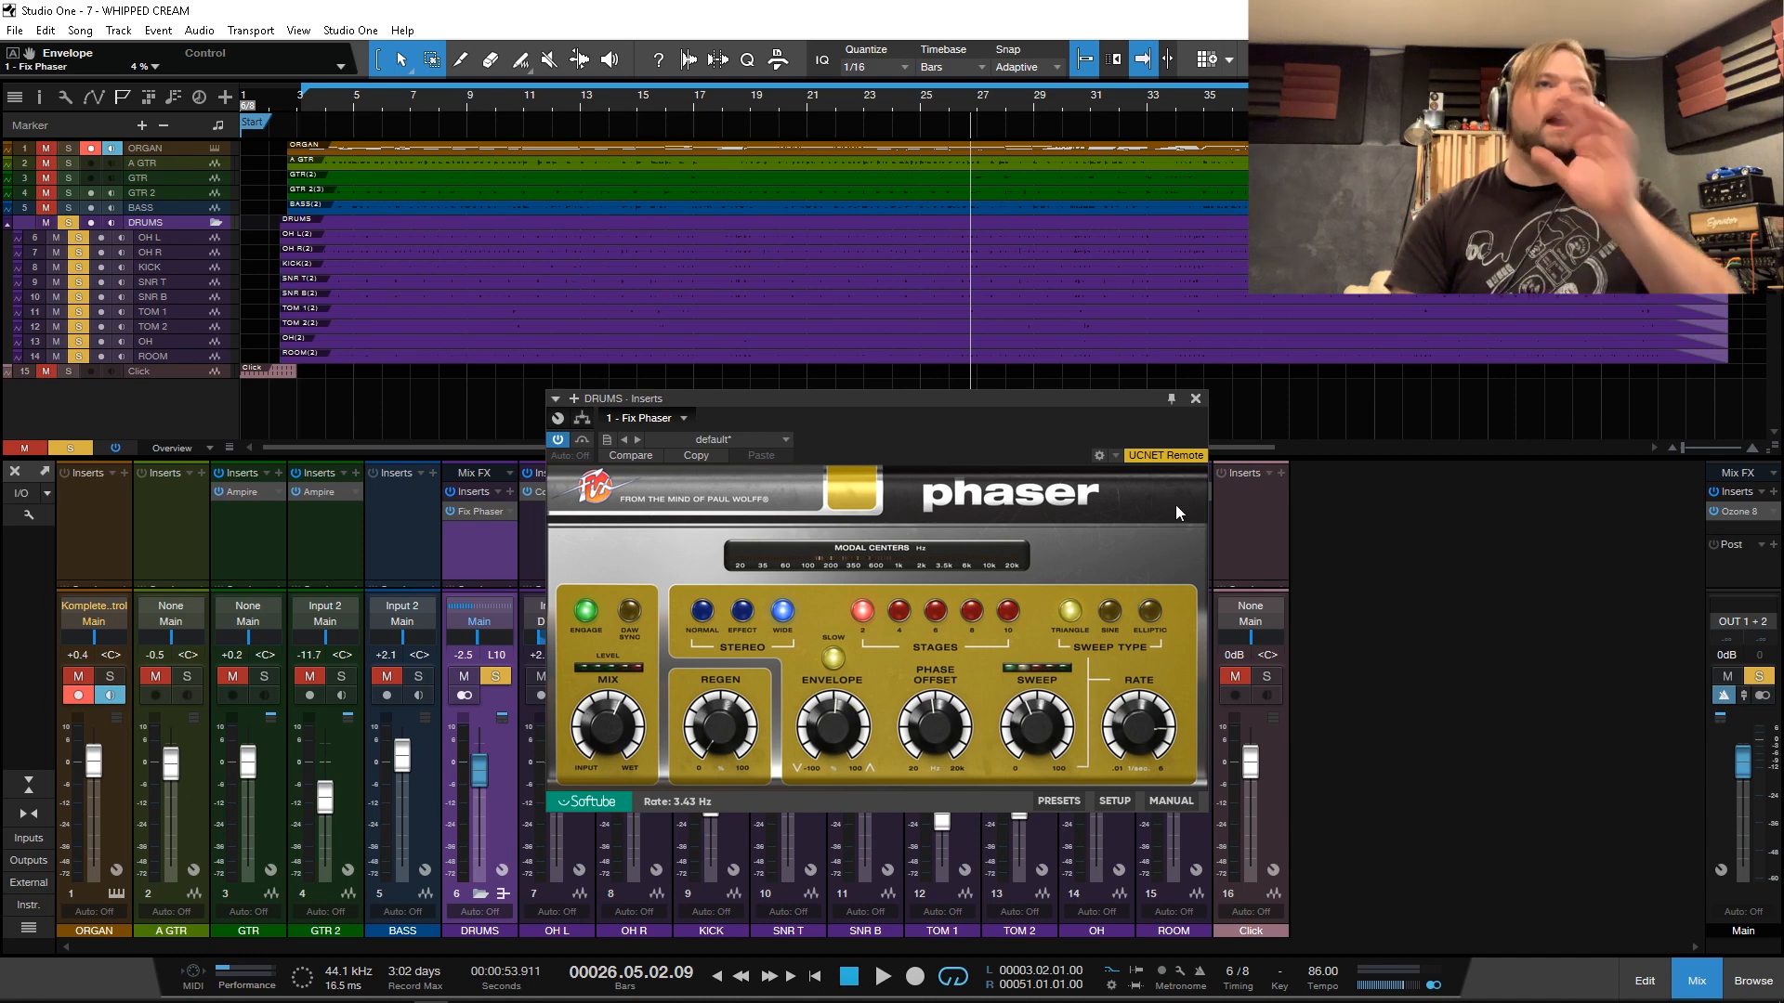
left_click(1195, 398)
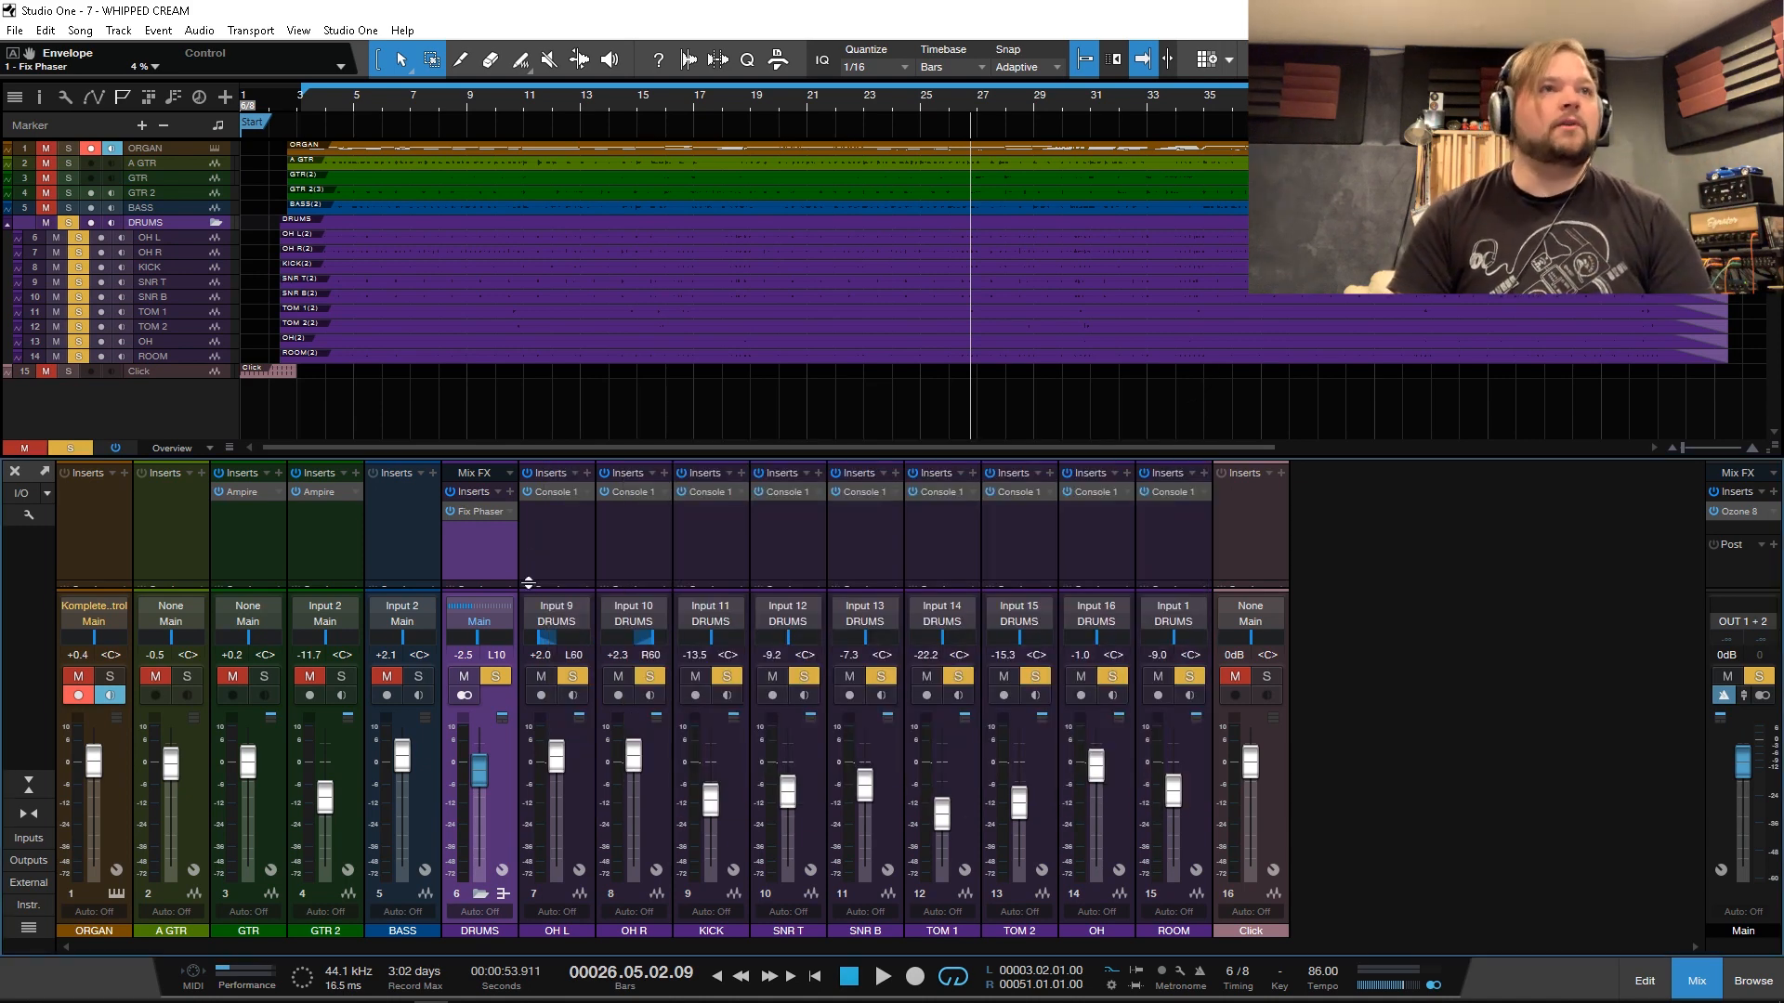
Step: Replace the Fix Phaser on the DRUMS bus with Softube's Saturation Knob
left_click(512, 510)
left_click(554, 706)
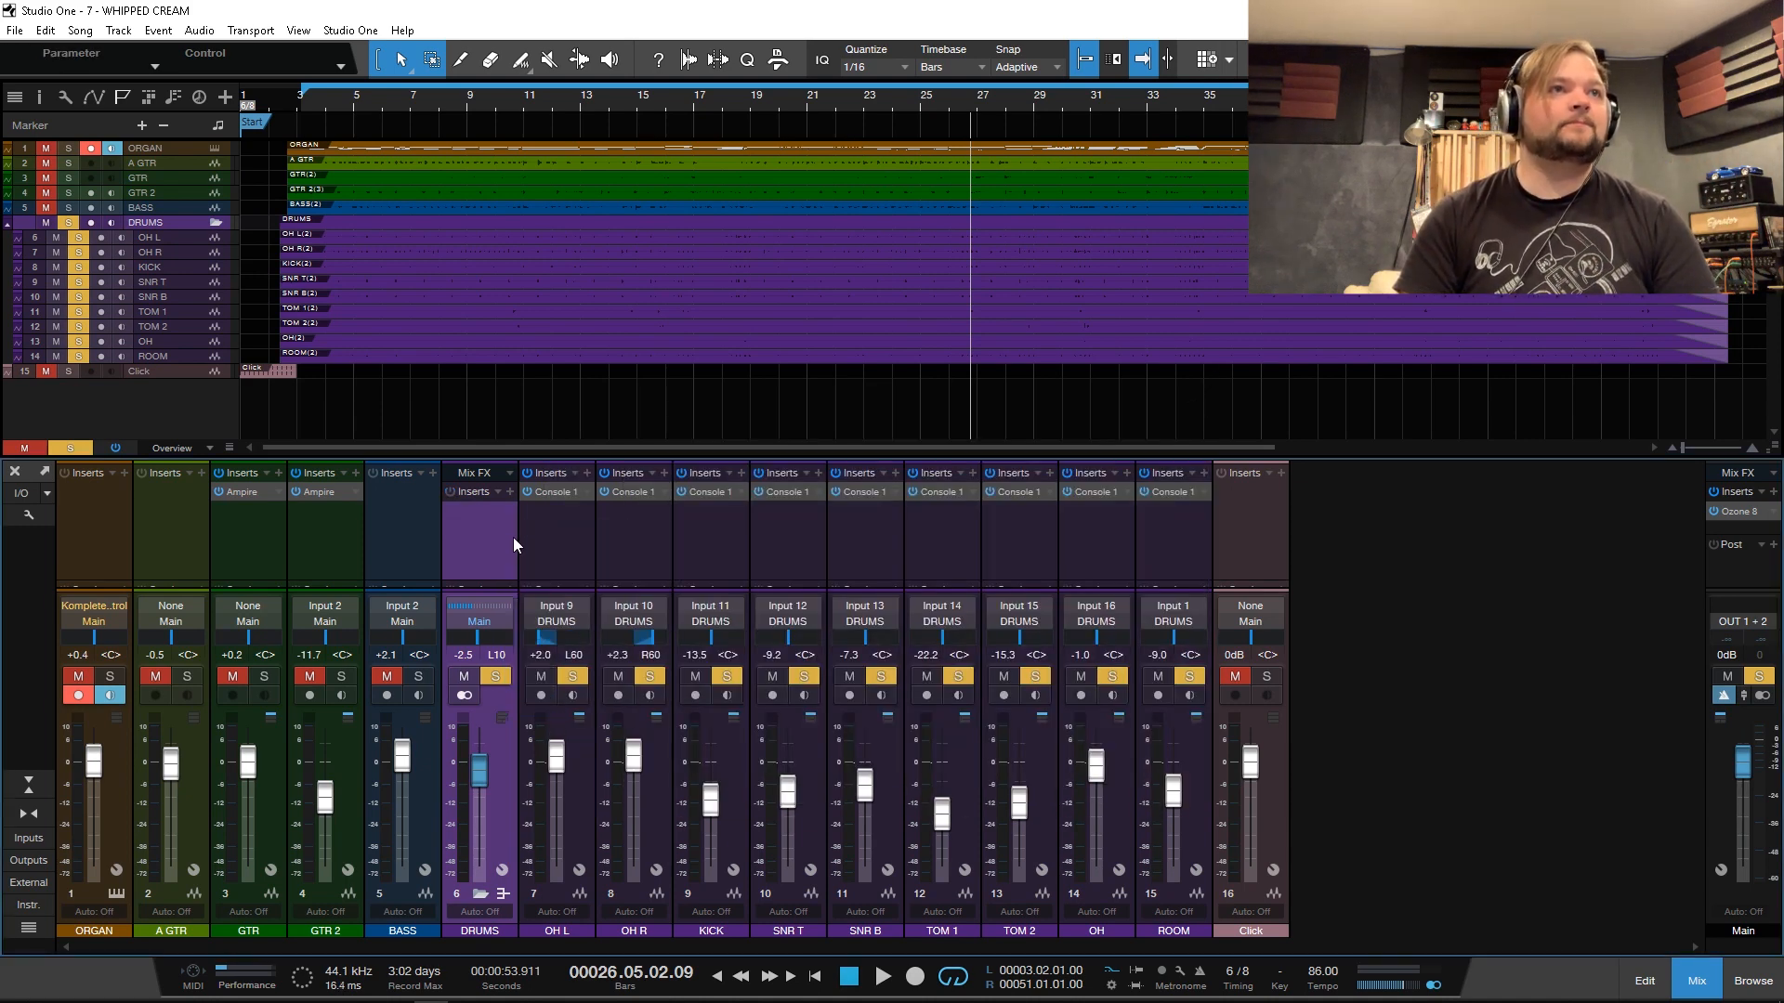
left_click(509, 490)
scroll(706, 788, "down", 5)
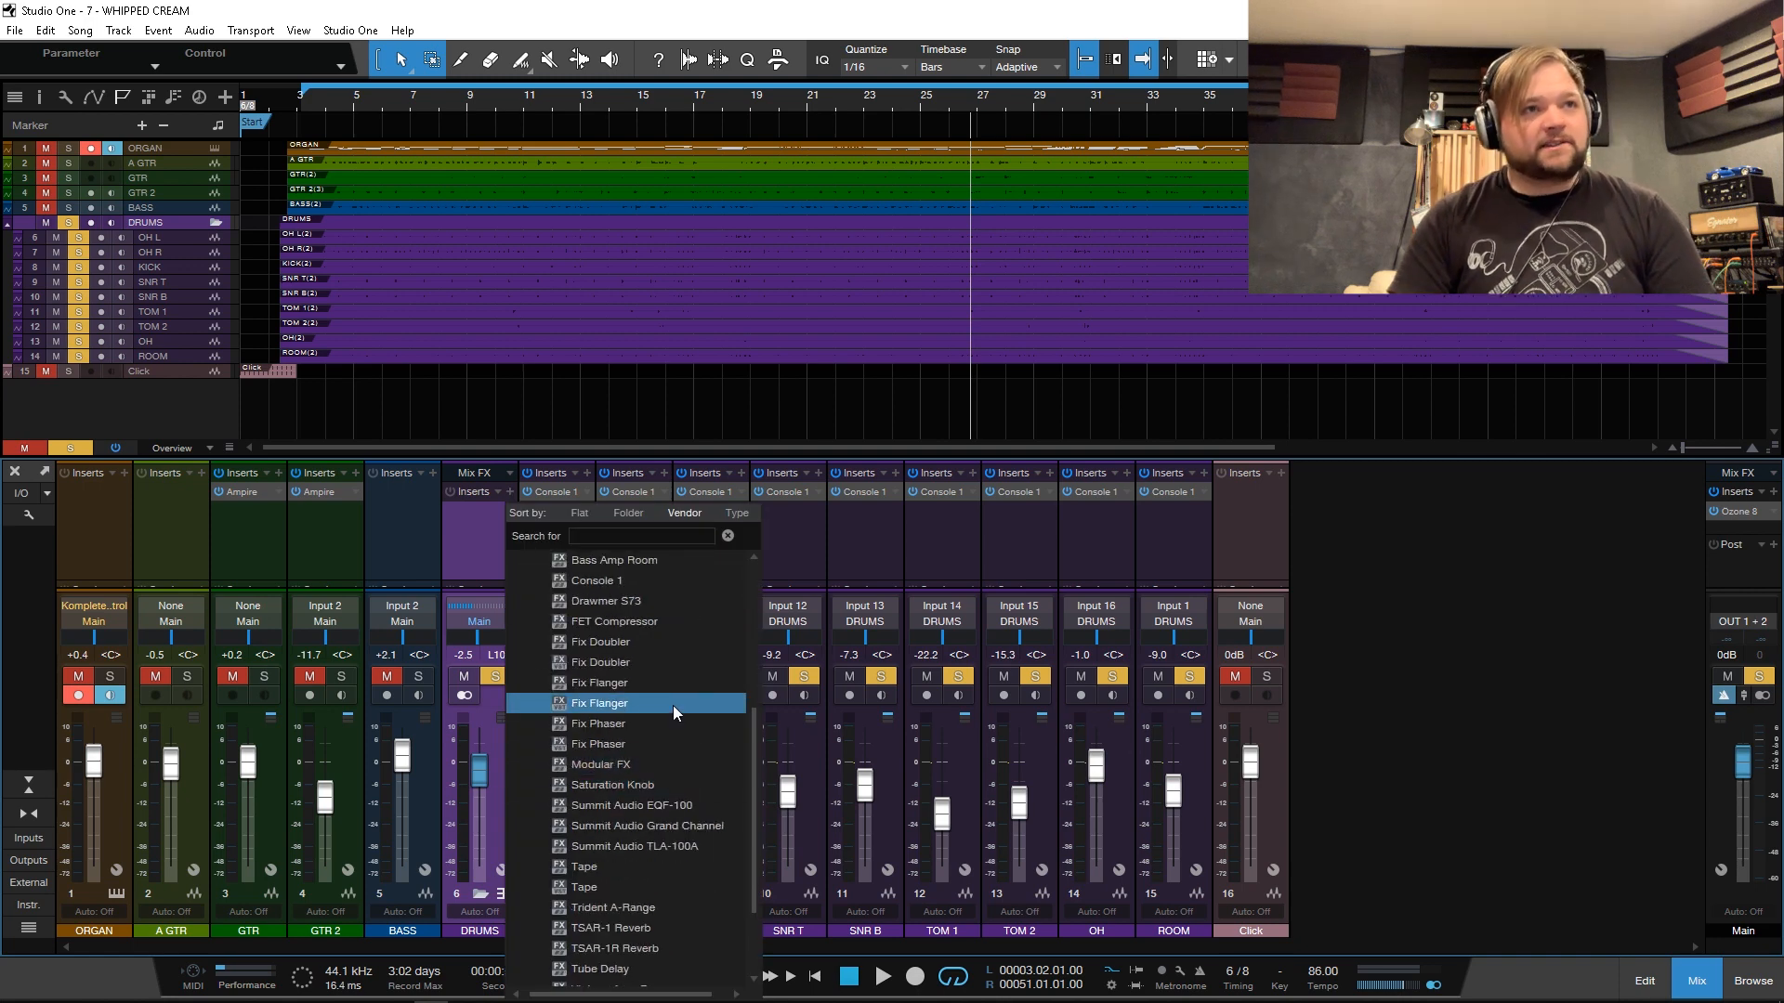
left_click(665, 778)
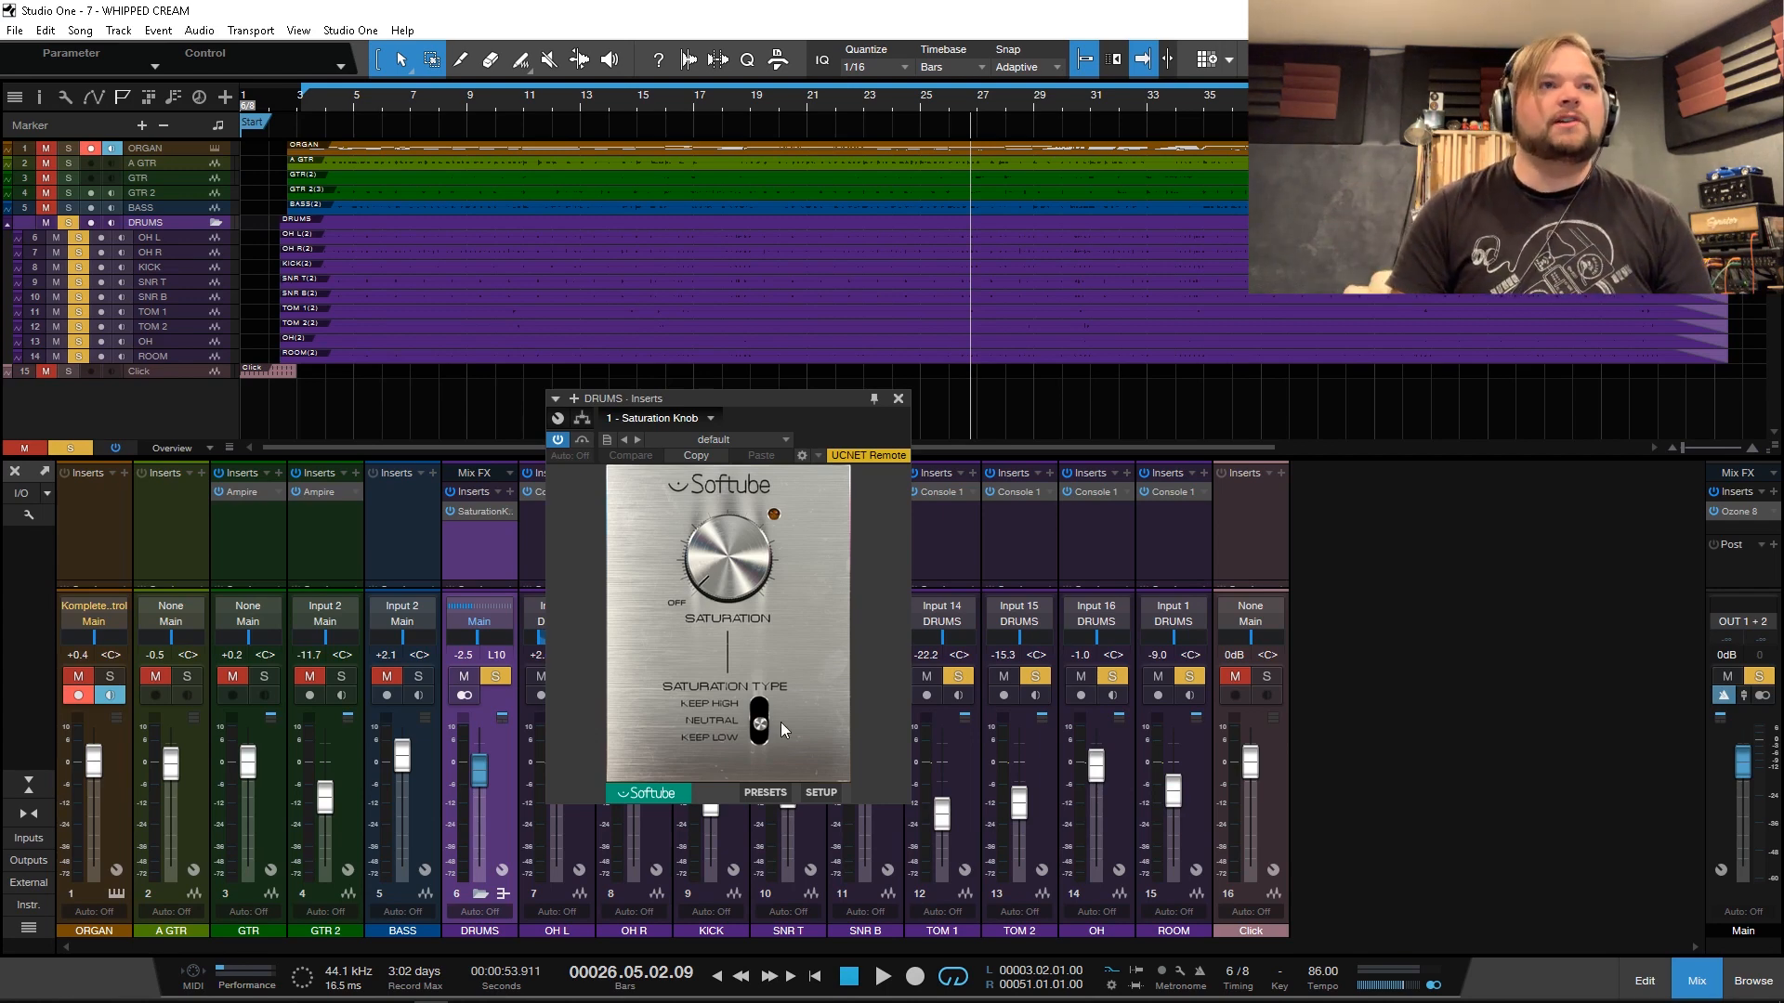
Step: Set the saturation type to Keep Low and audition the drums from bar 14 while raising the saturation to 7.4
mouse_move(762, 725)
left_mouse_down()
mouse_move(758, 685)
mouse_move(764, 745)
left_mouse_up()
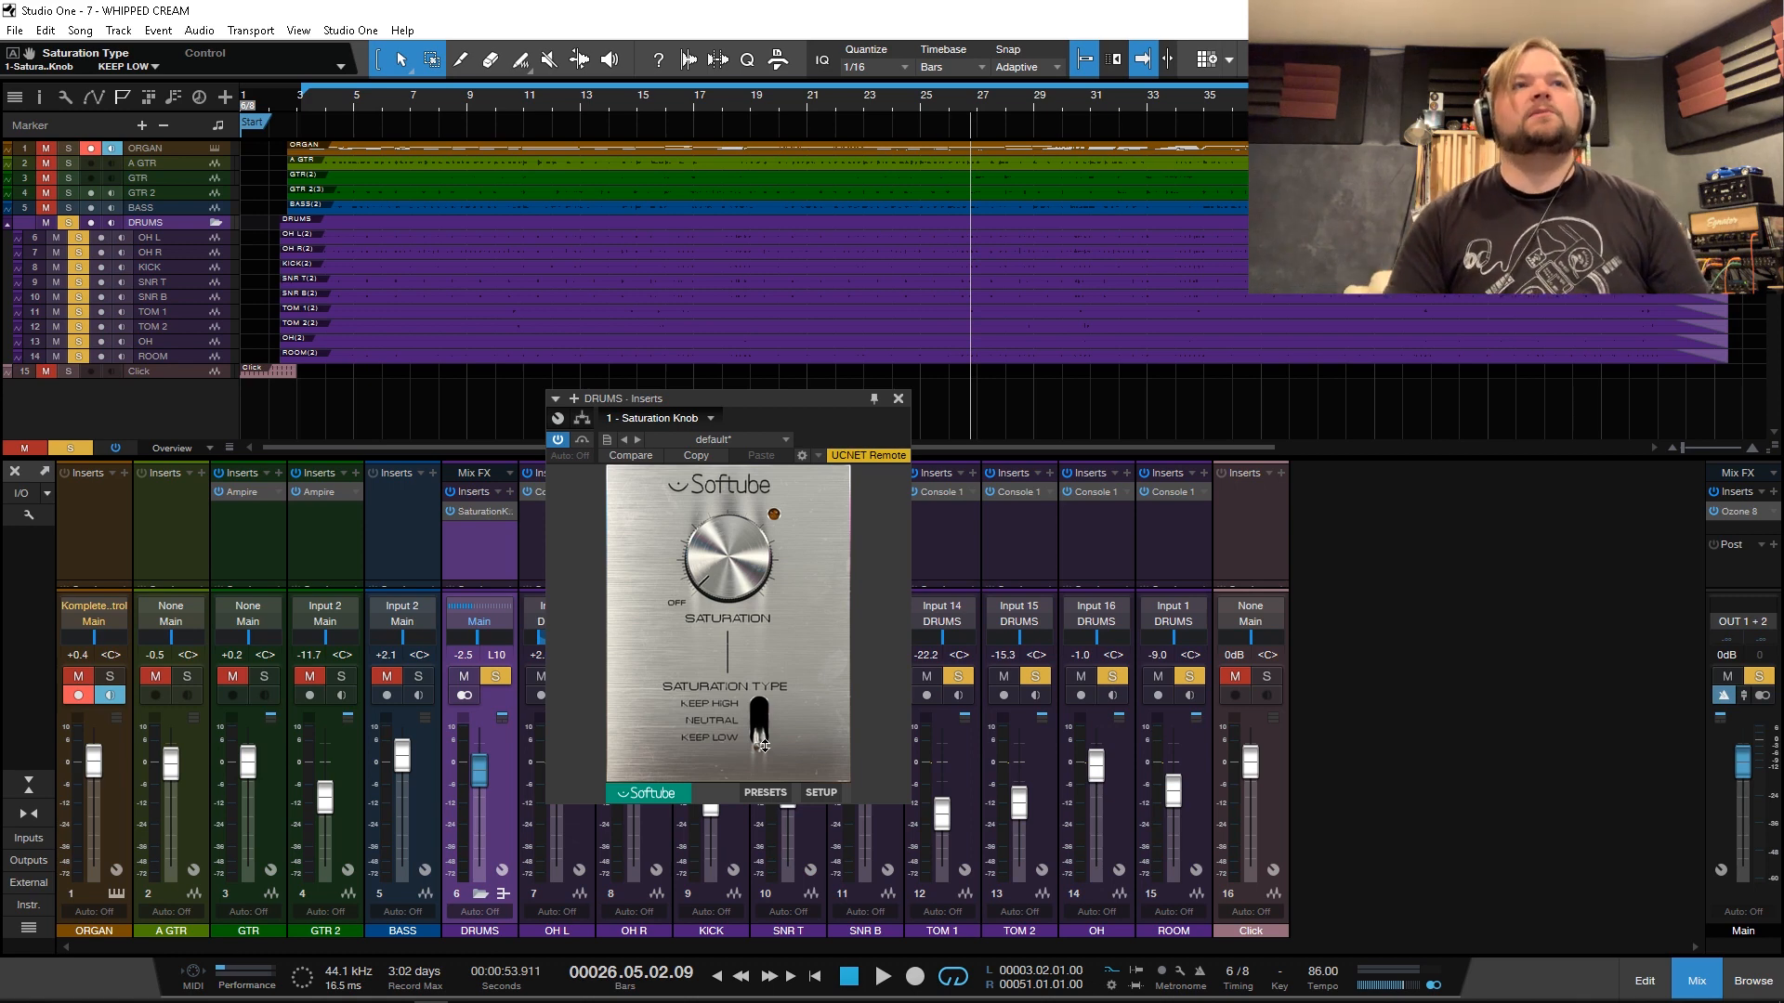
left_click(618, 116)
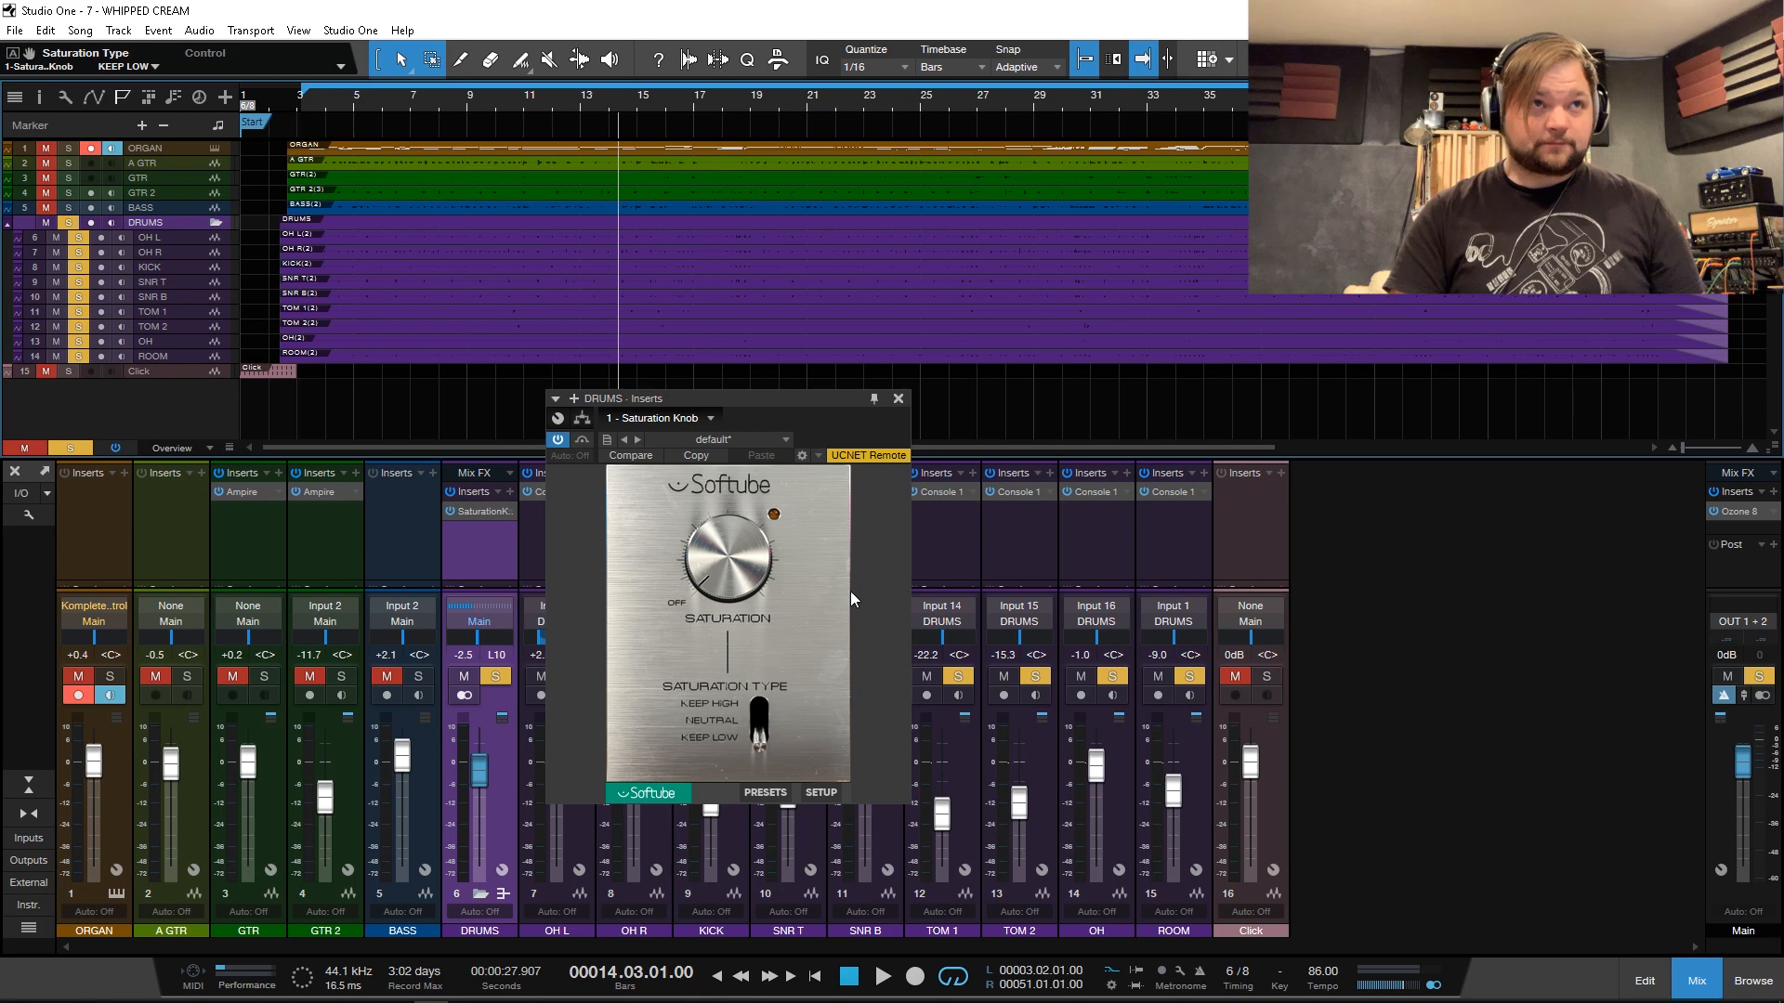
key("space")
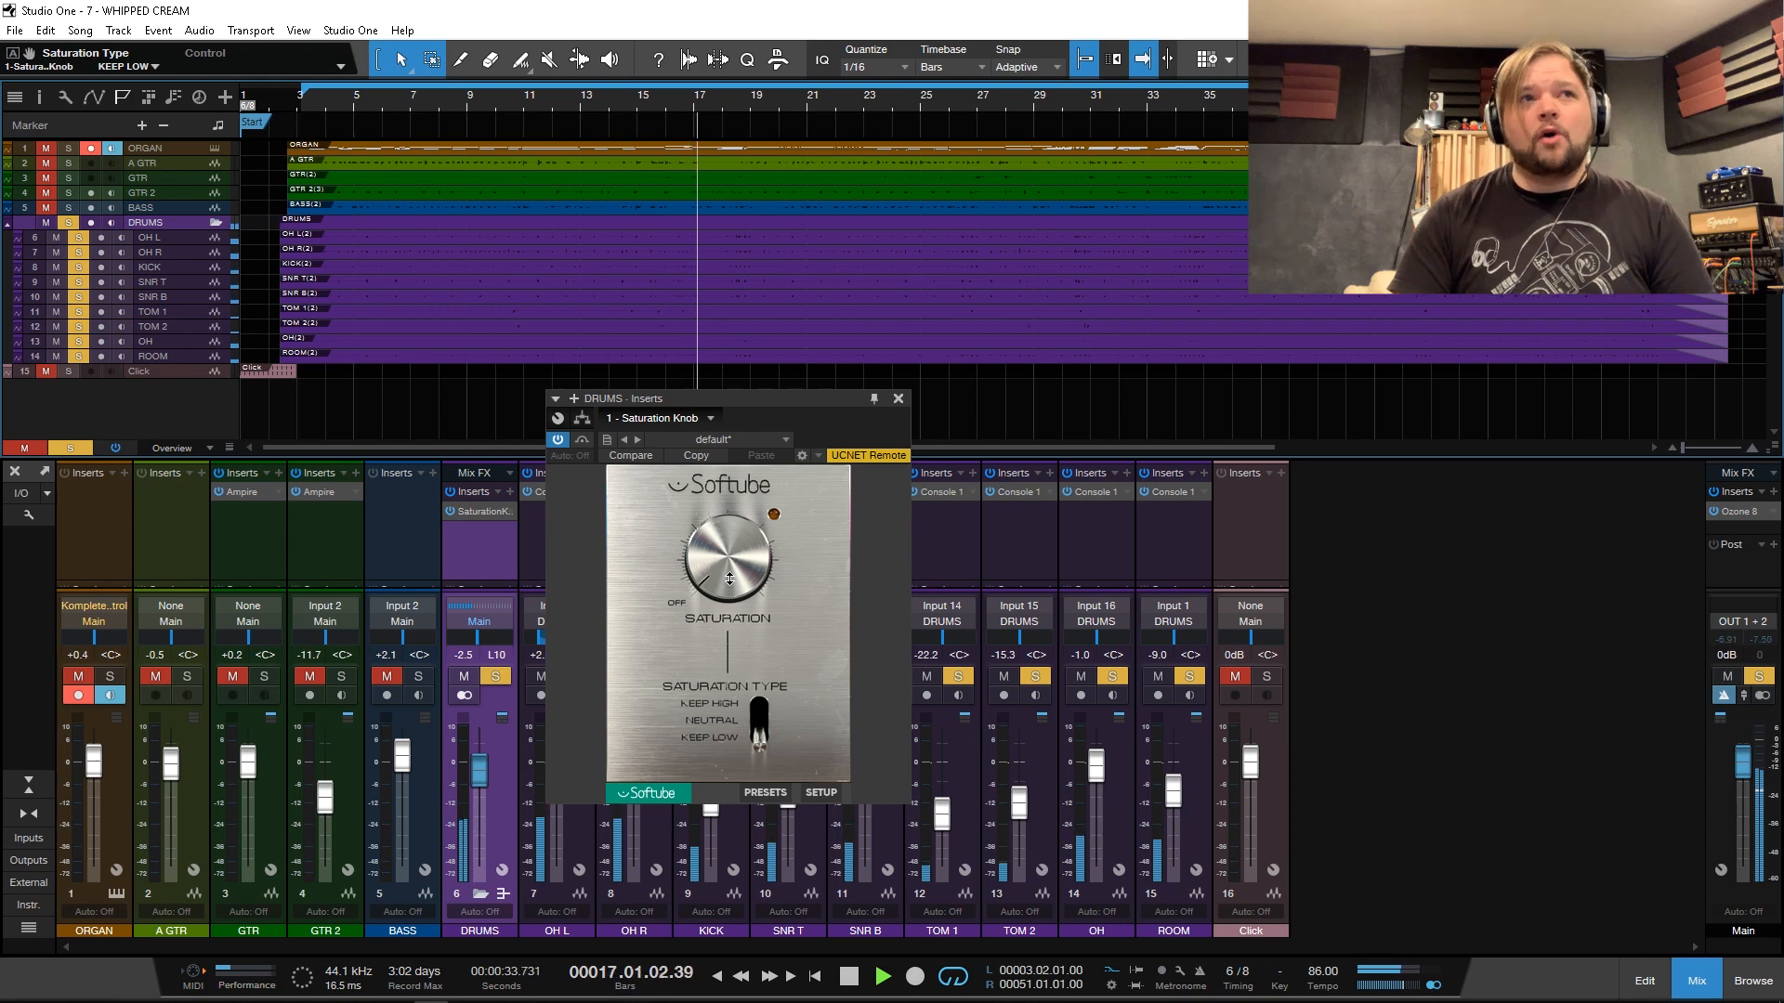
left_click_drag(729, 585, 755, 477)
left_click_drag(759, 564, 756, 585)
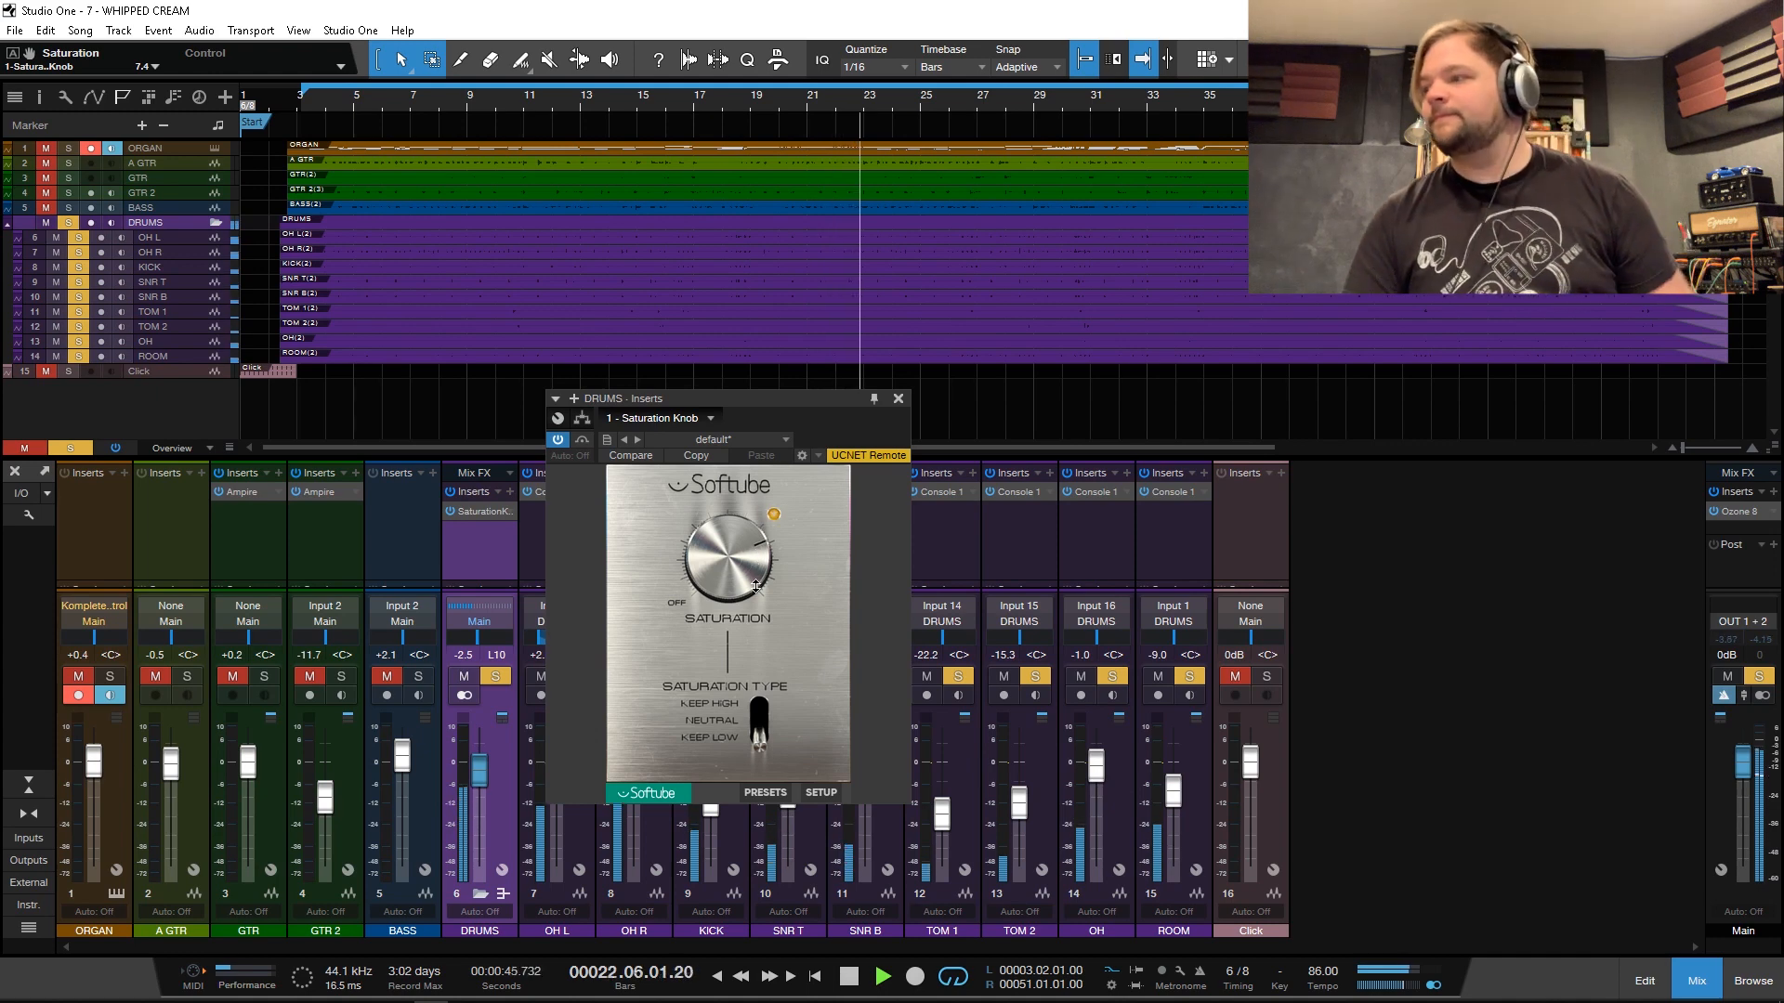
key("space")
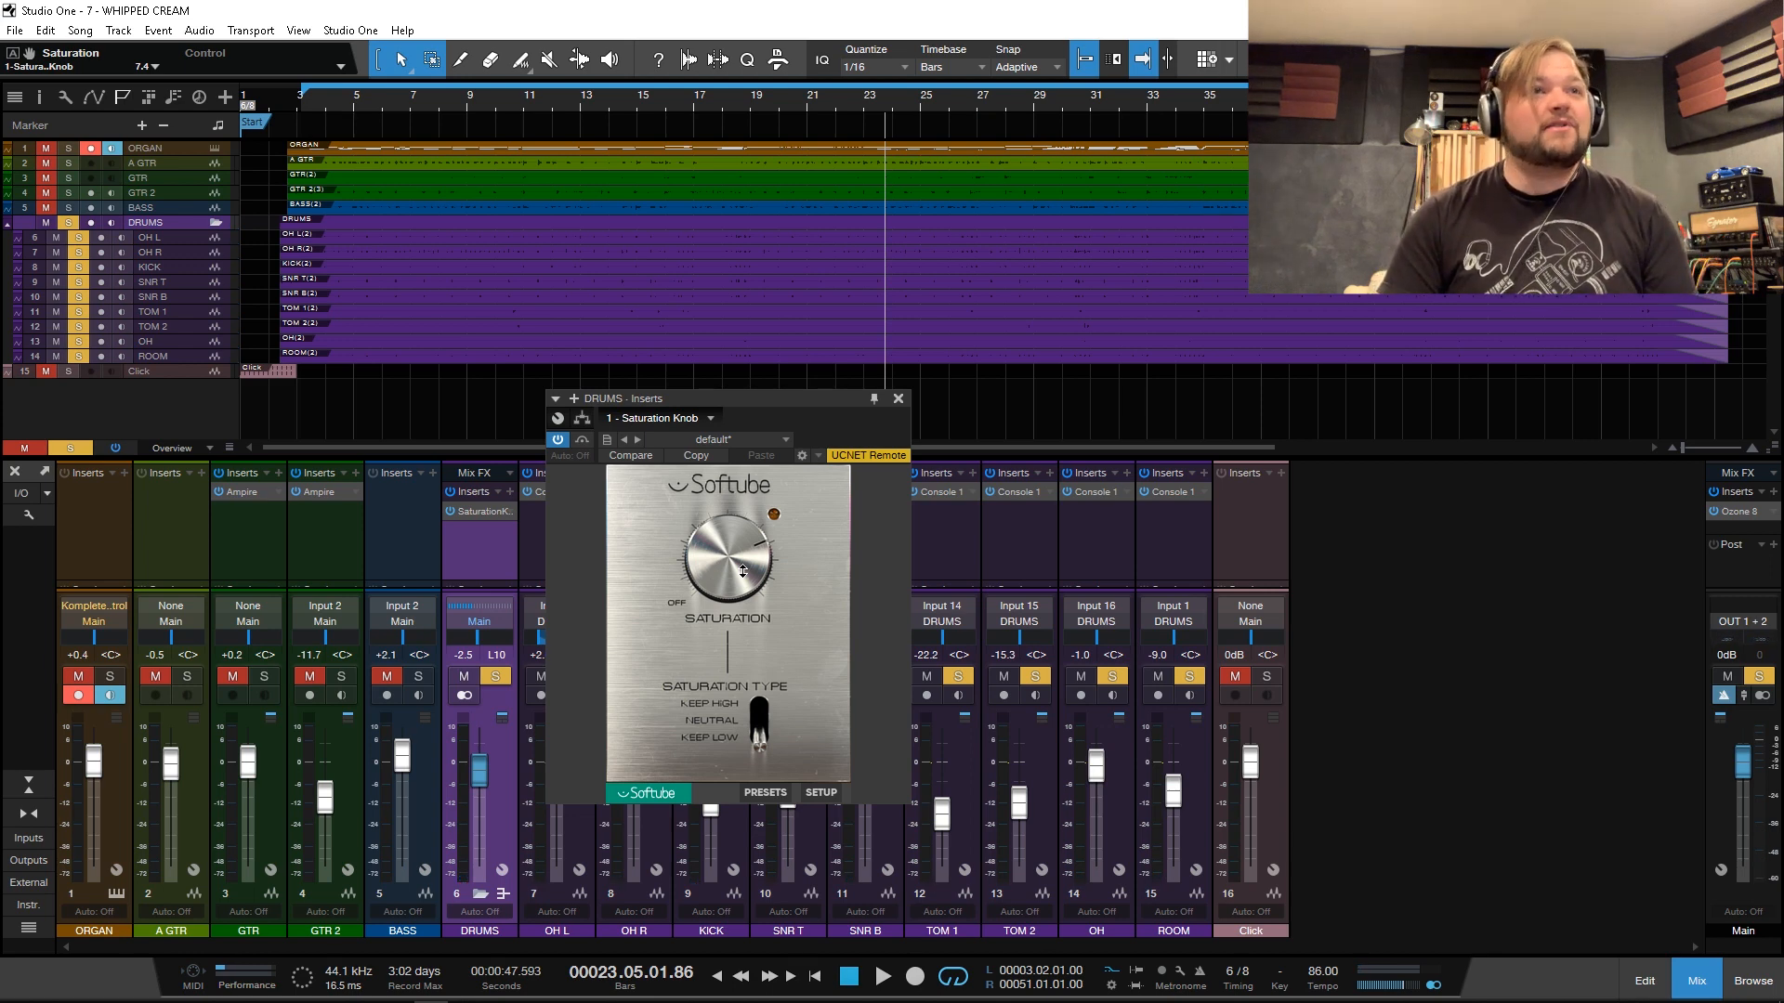
Step: Switch the saturation type to Neutral and audition the drums with the saturation at 7.2
left_click_drag(752, 742, 752, 731)
key("space")
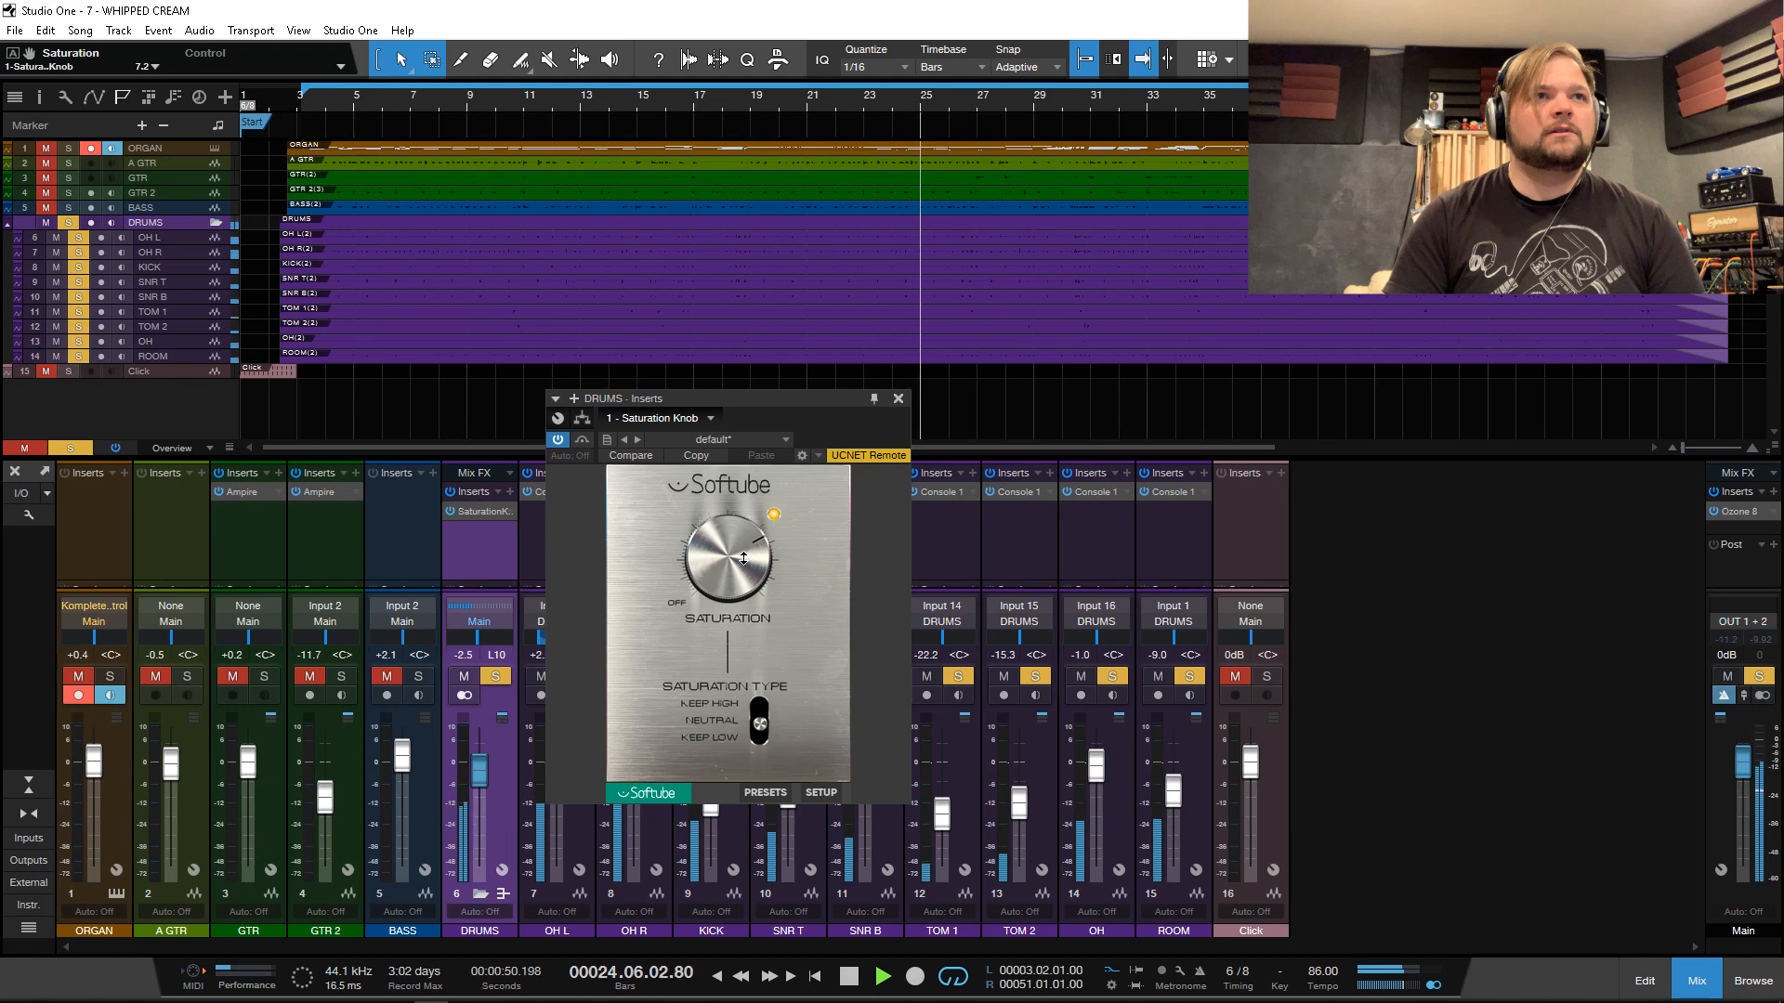
key("space")
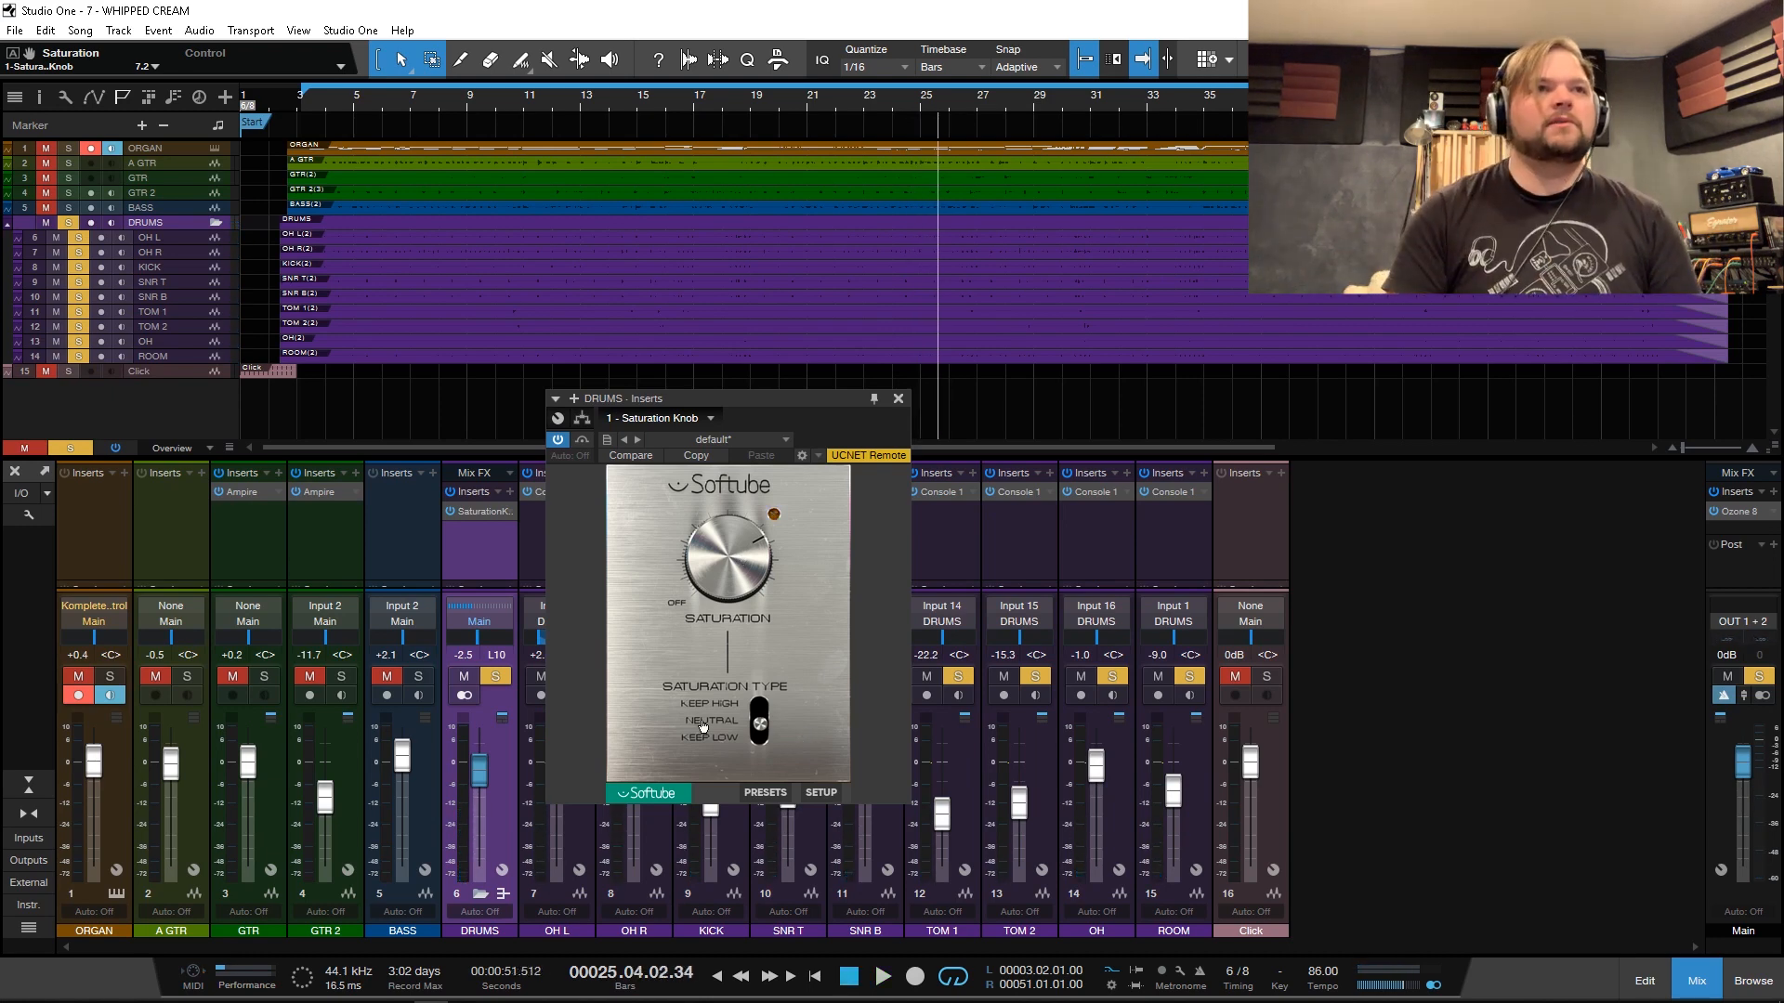
Step: Switch the saturation type to Keep High and play the drums while lowering the saturation to 6.7
left_click_drag(749, 717, 753, 692)
key("space")
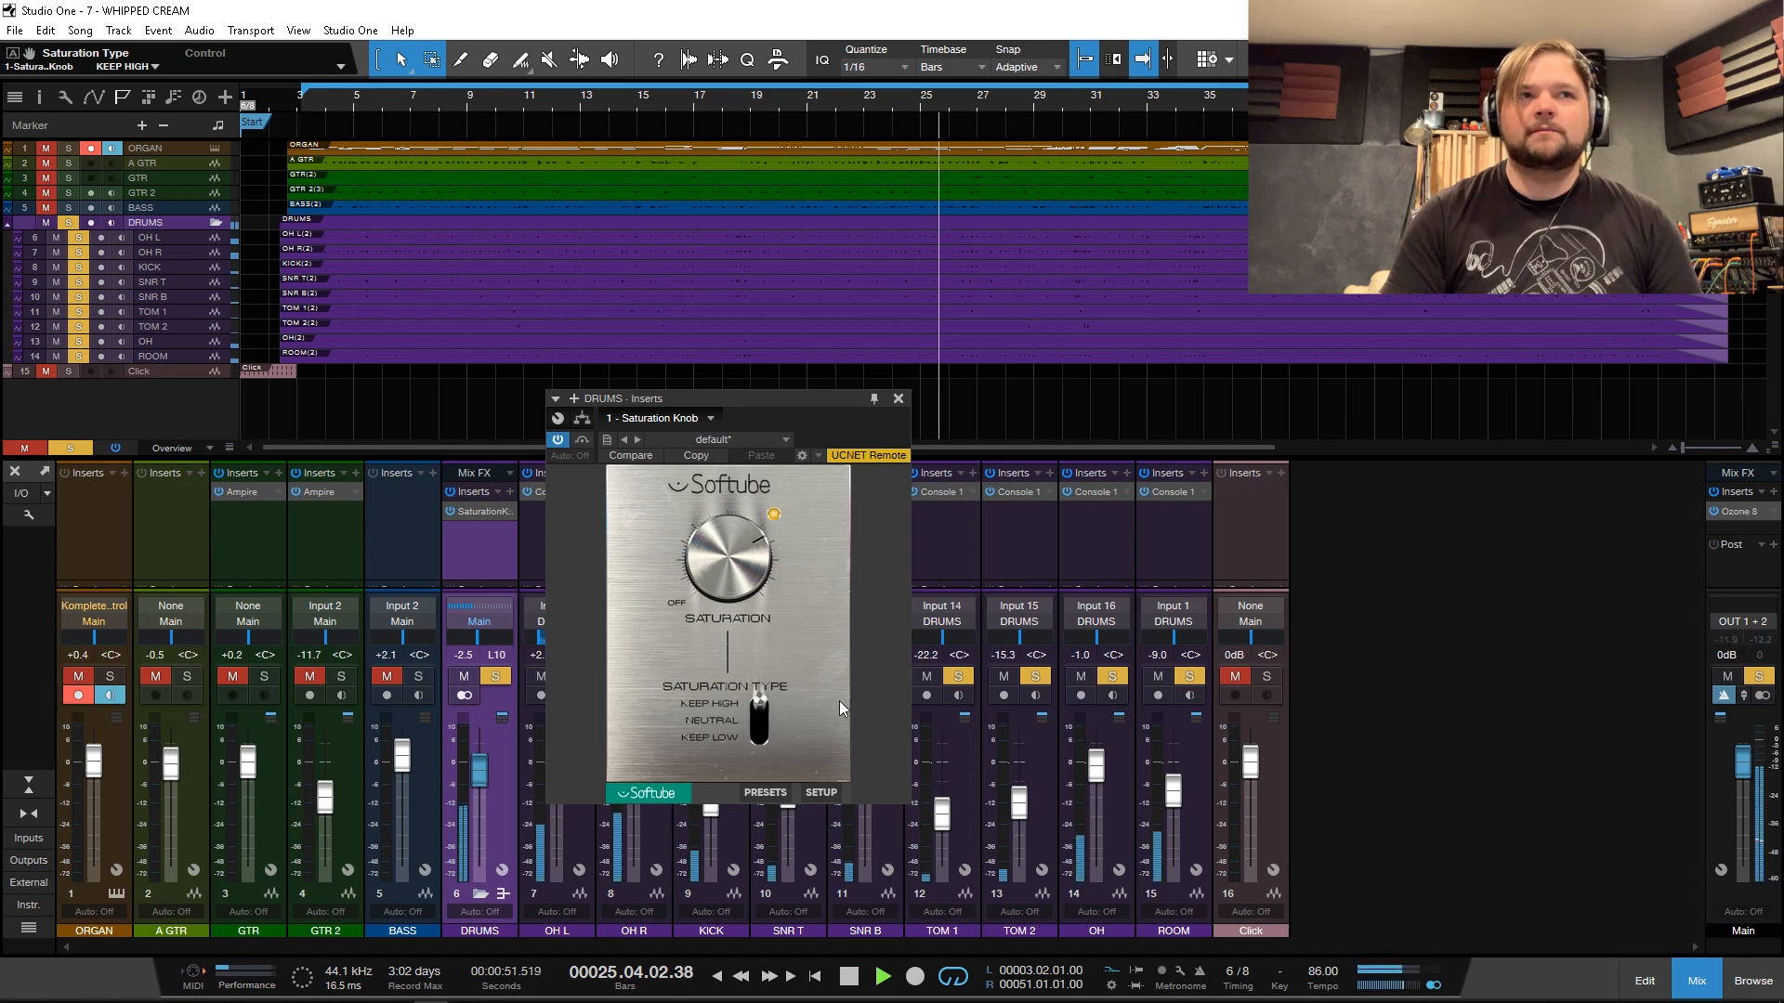
left_click_drag(737, 580, 736, 589)
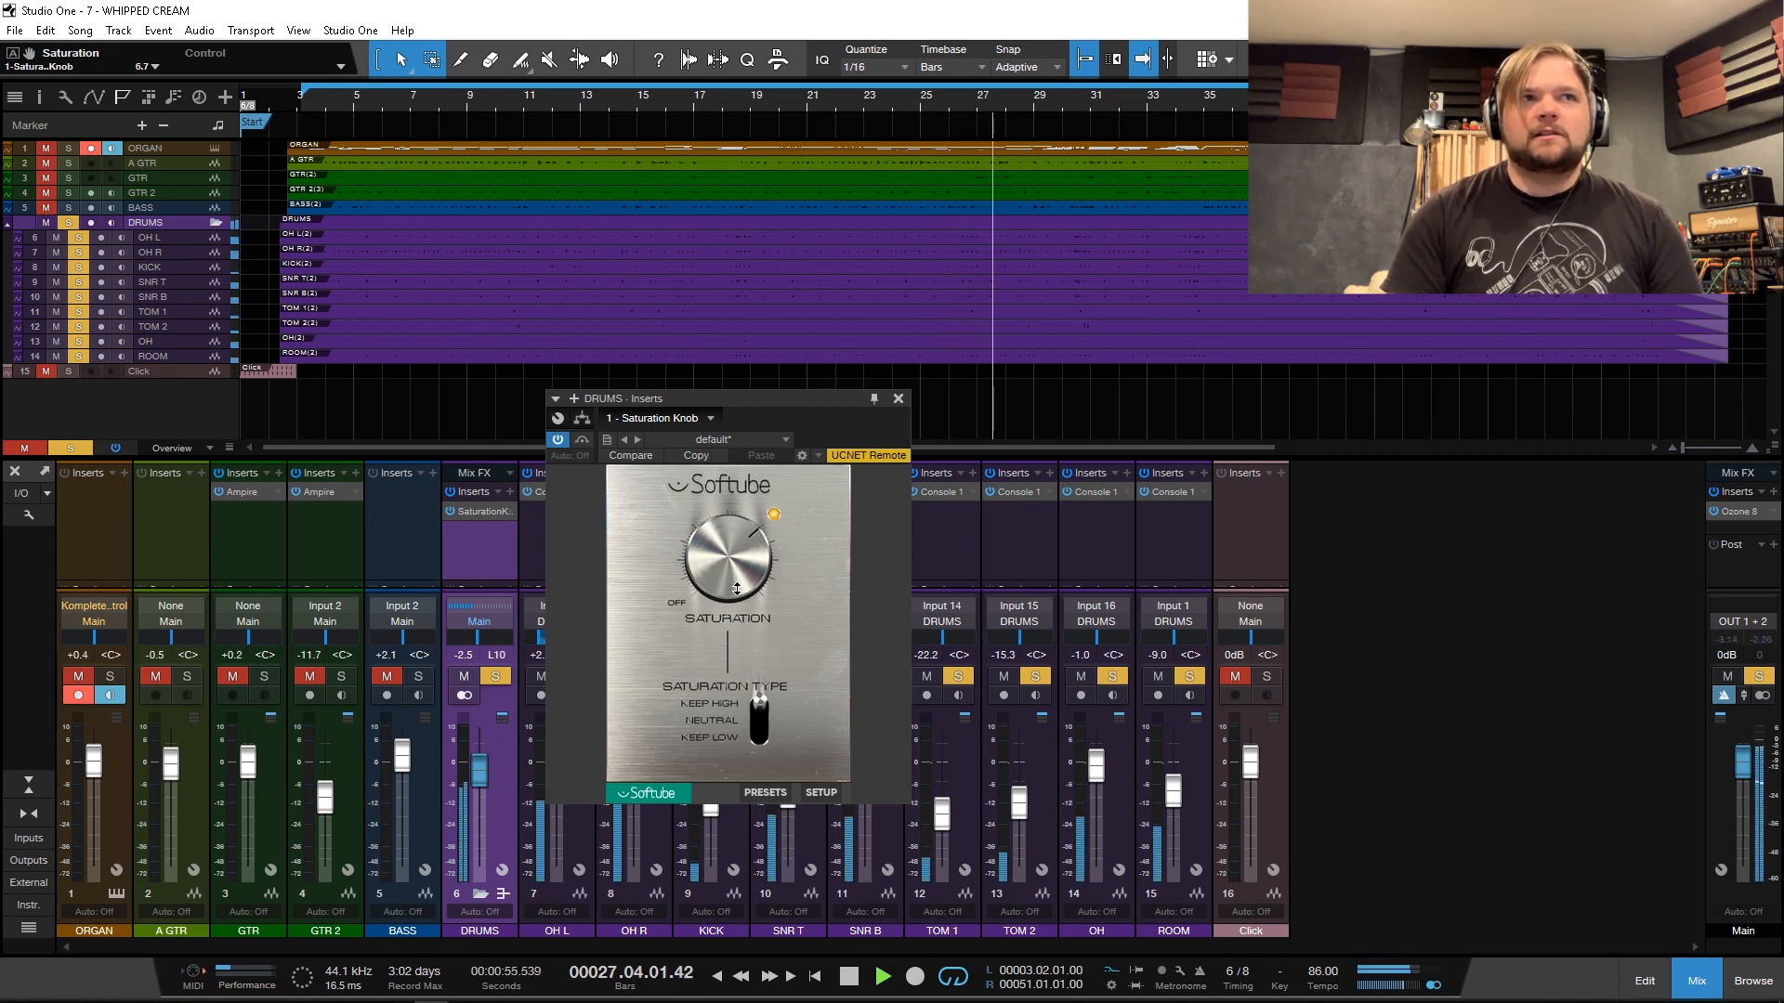
key("space")
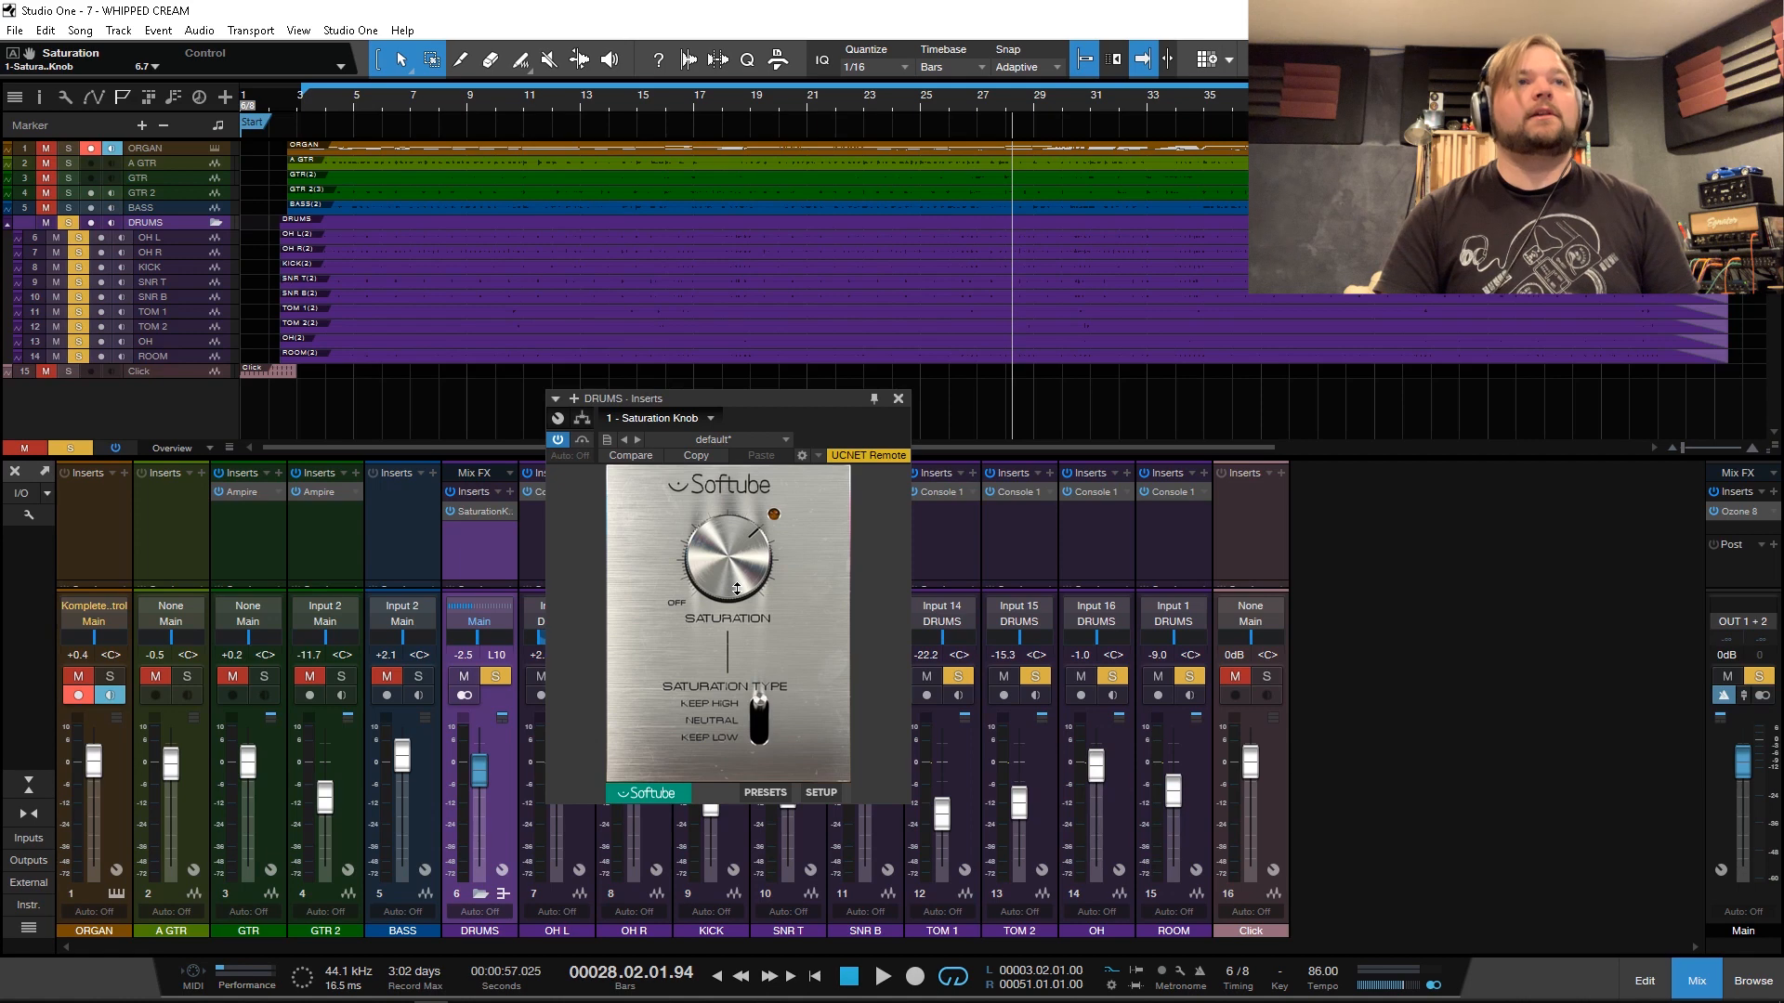
Step: Compare the drums with saturation at 4.1 and at 9.8, stop playback and close the Saturation Knob
key("space")
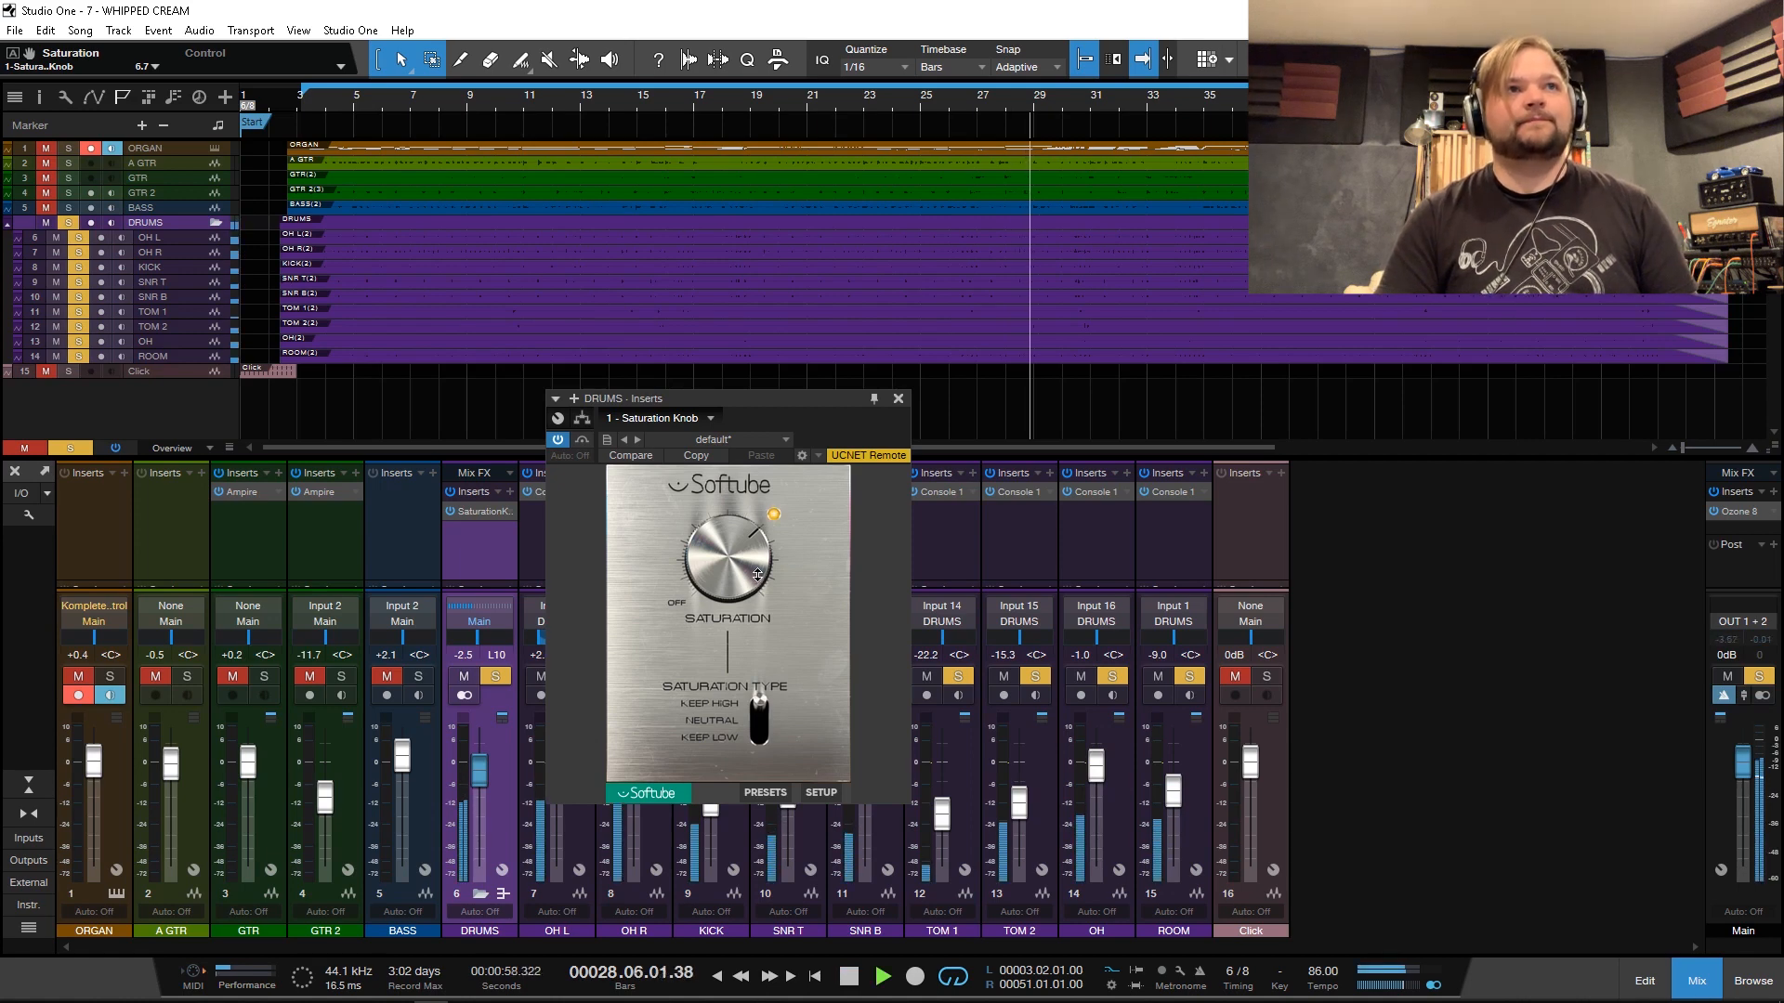
left_click_drag(758, 574, 756, 615)
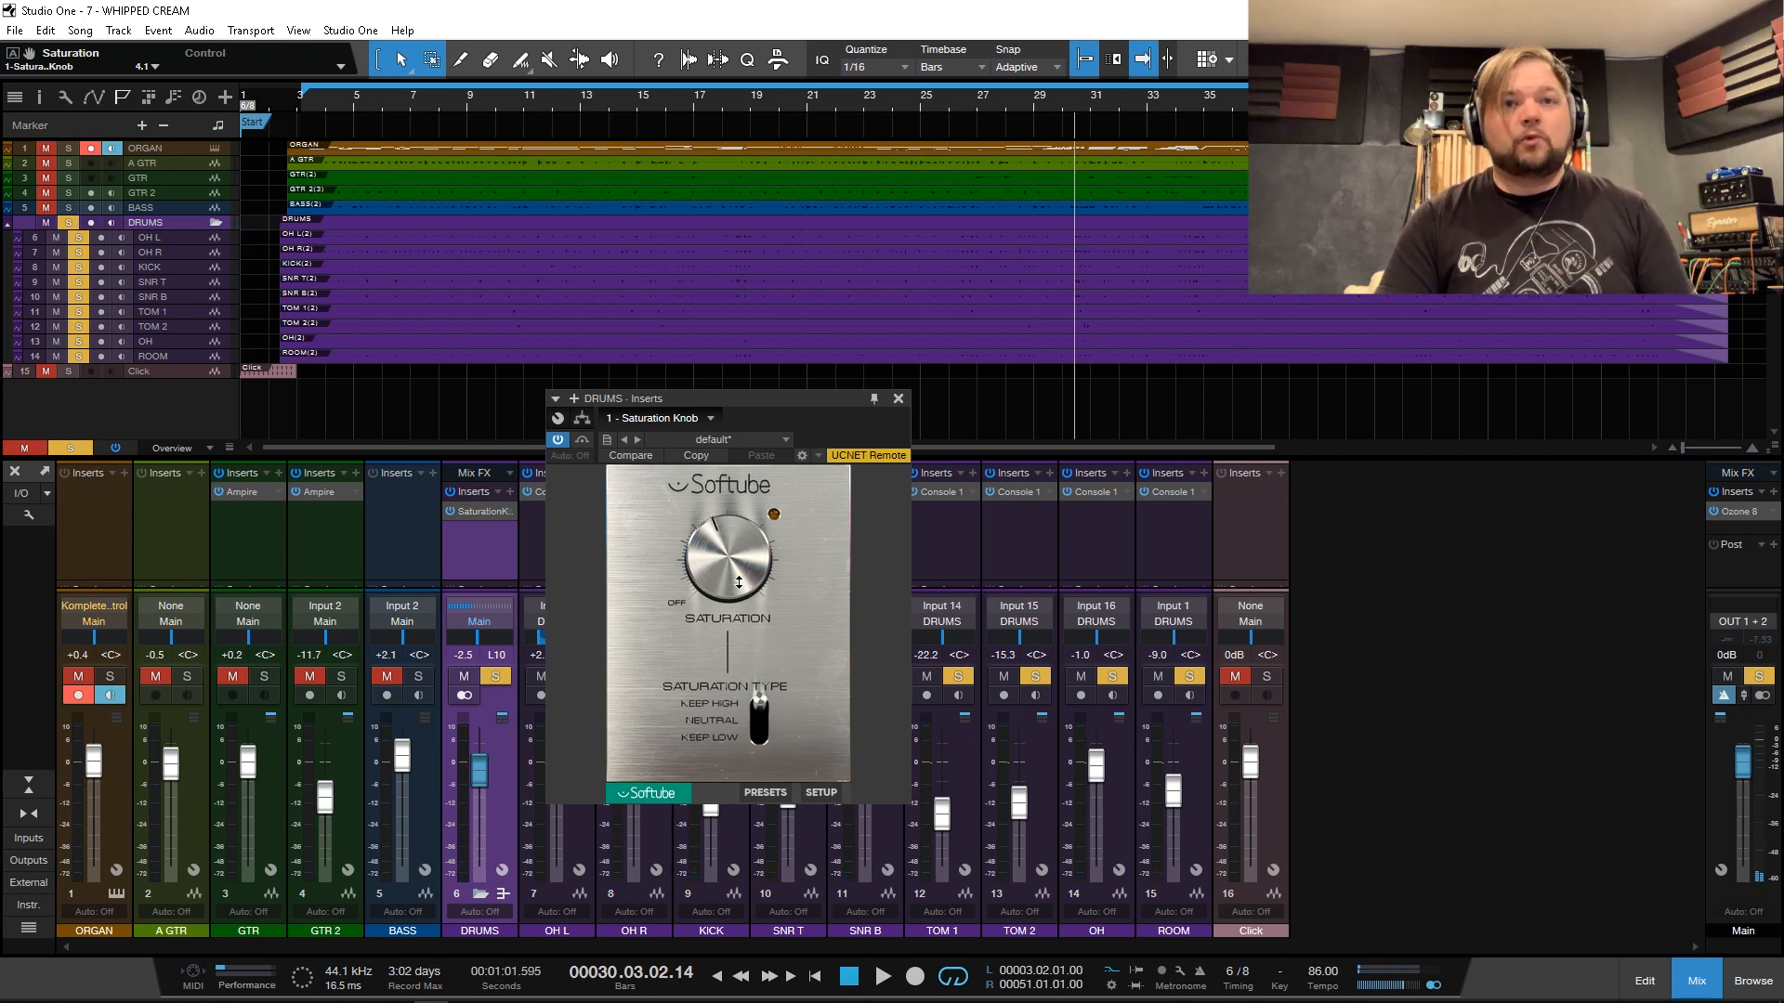
key("space")
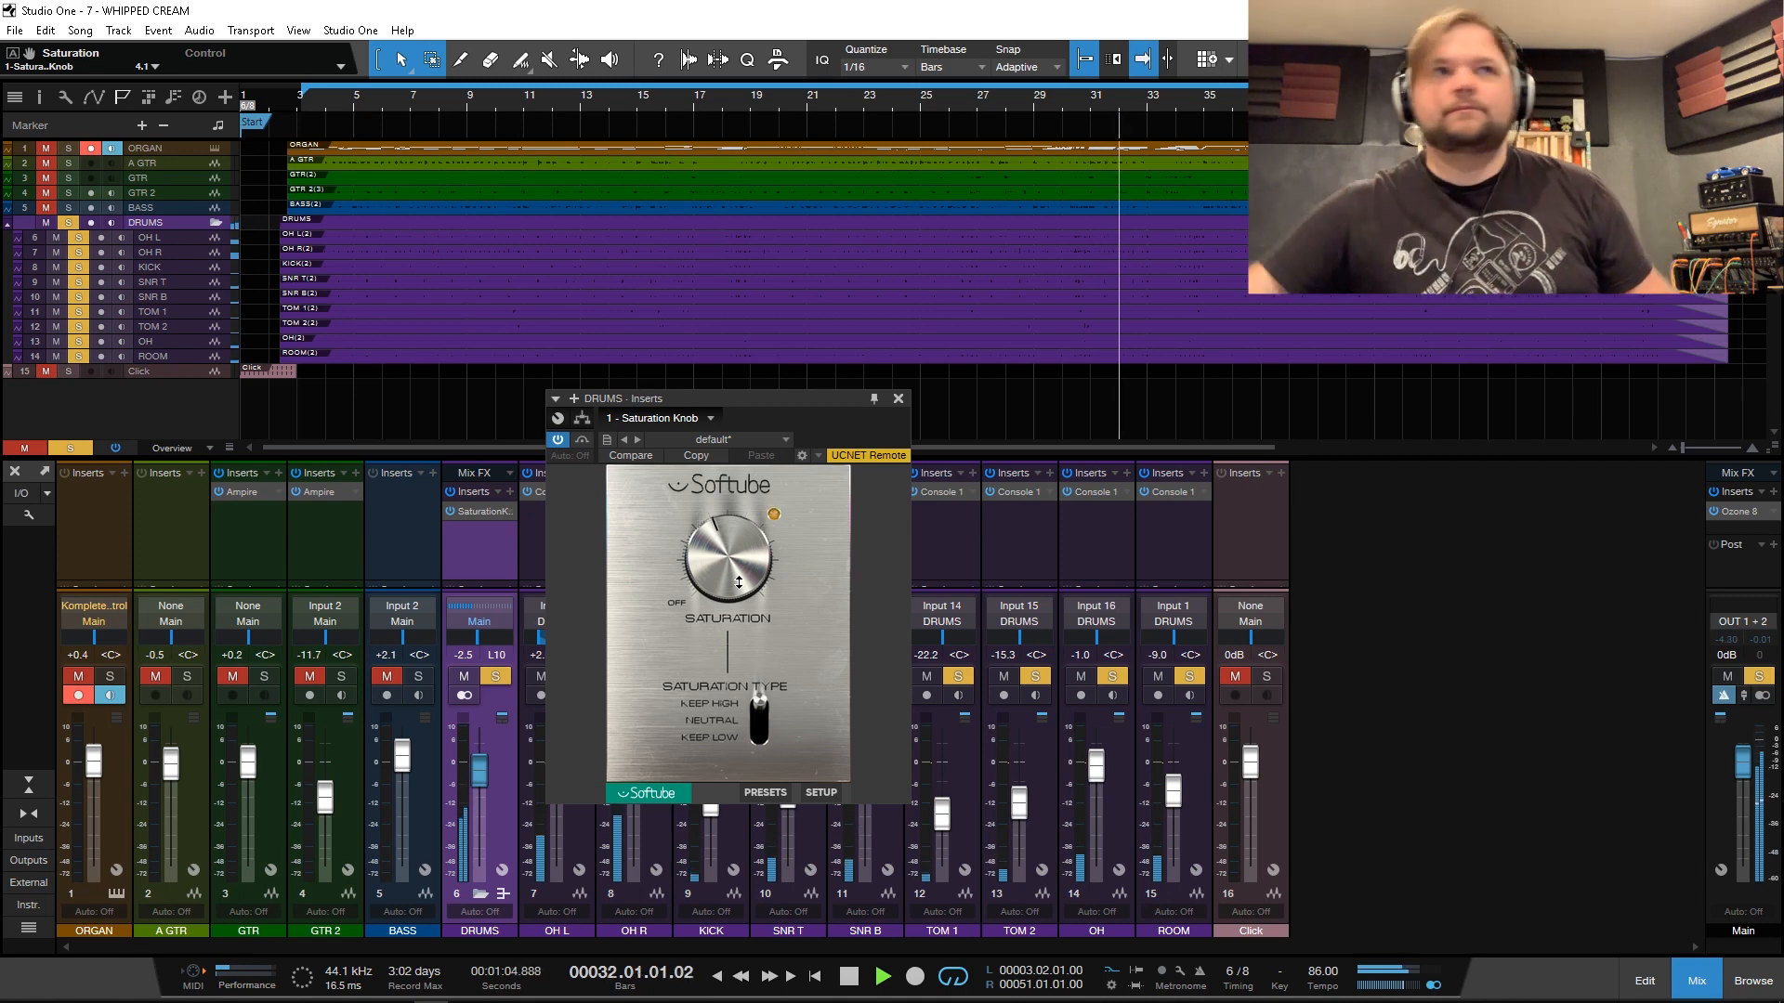
left_click_drag(738, 581, 753, 504)
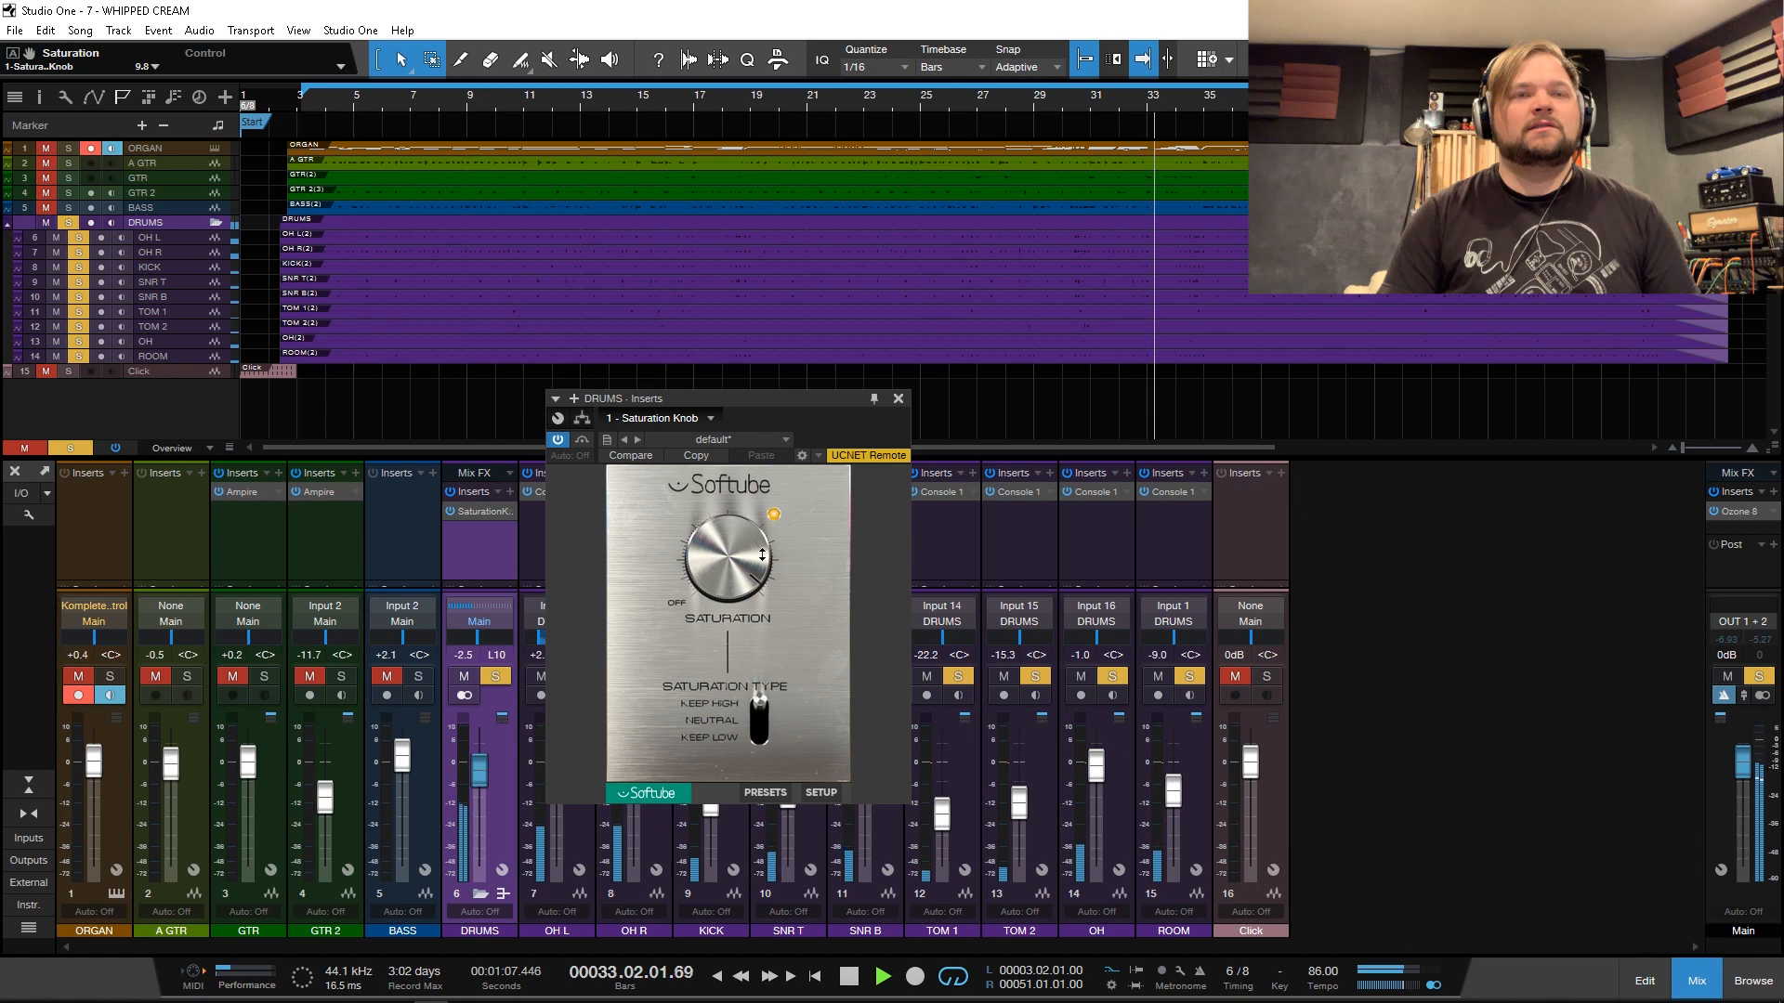
key("space")
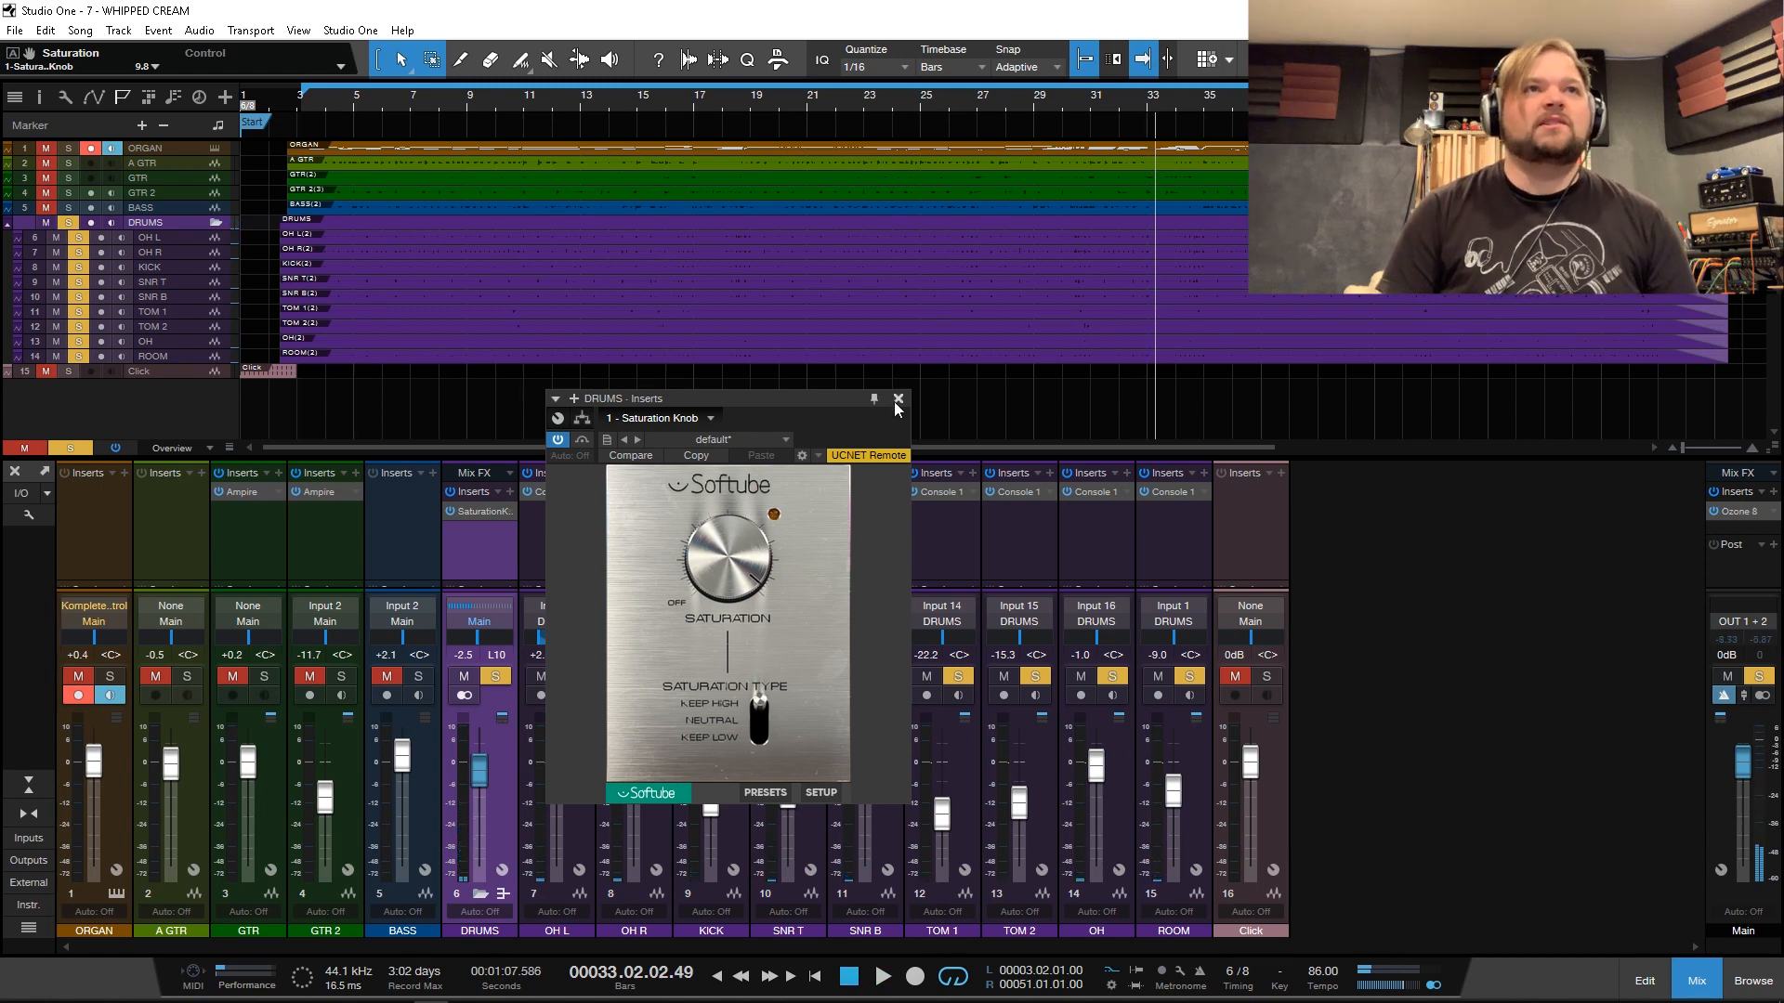
left_click(897, 400)
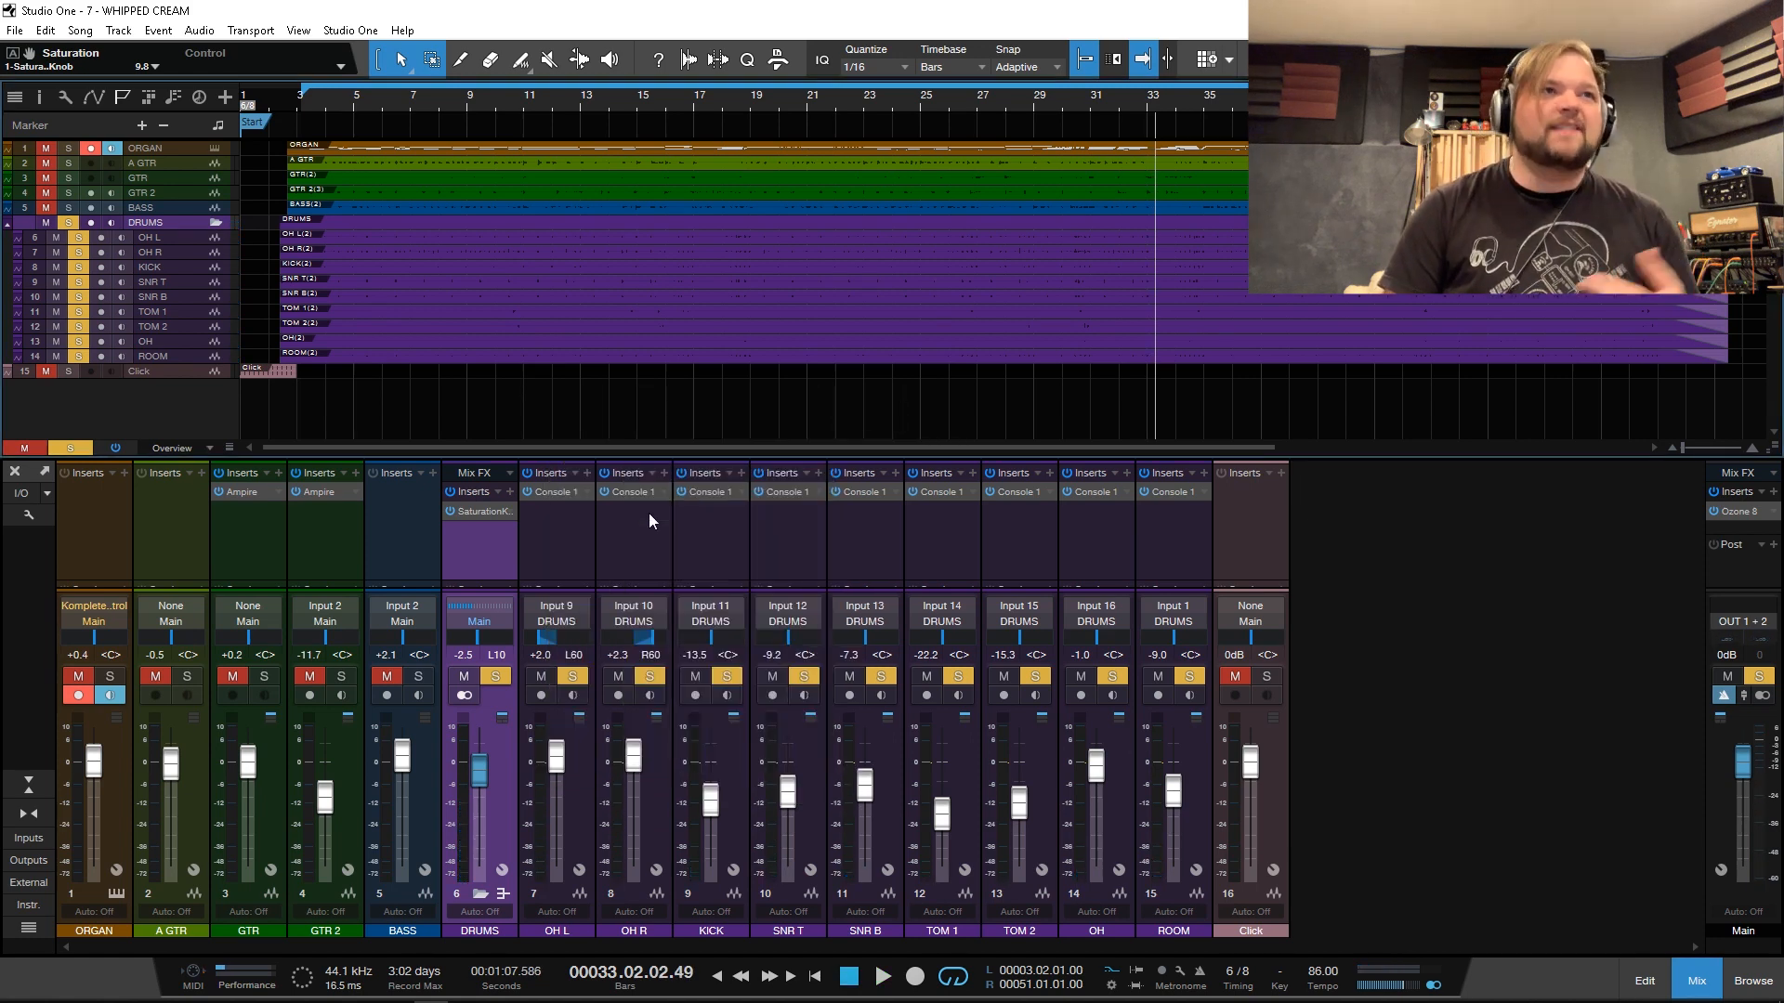
Step: Replace the Saturation Knob on the DRUMS bus with Softube's Tape
right_click(509, 510)
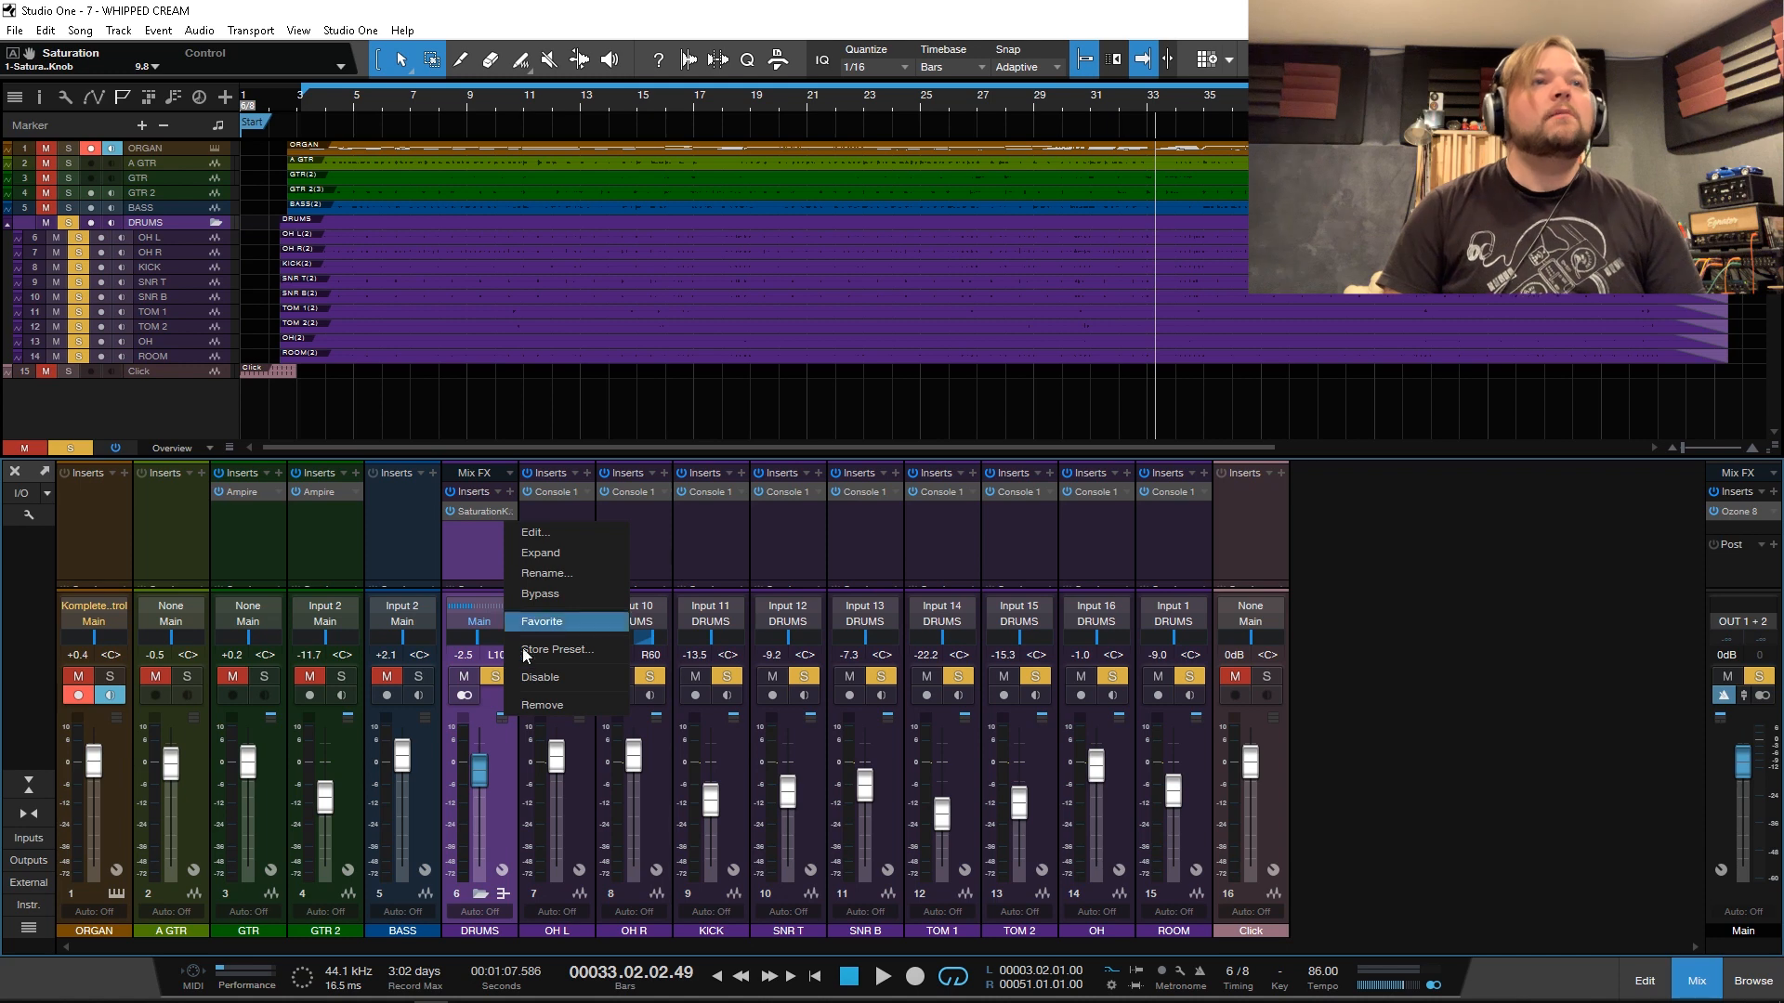
left_click(528, 706)
left_click(509, 493)
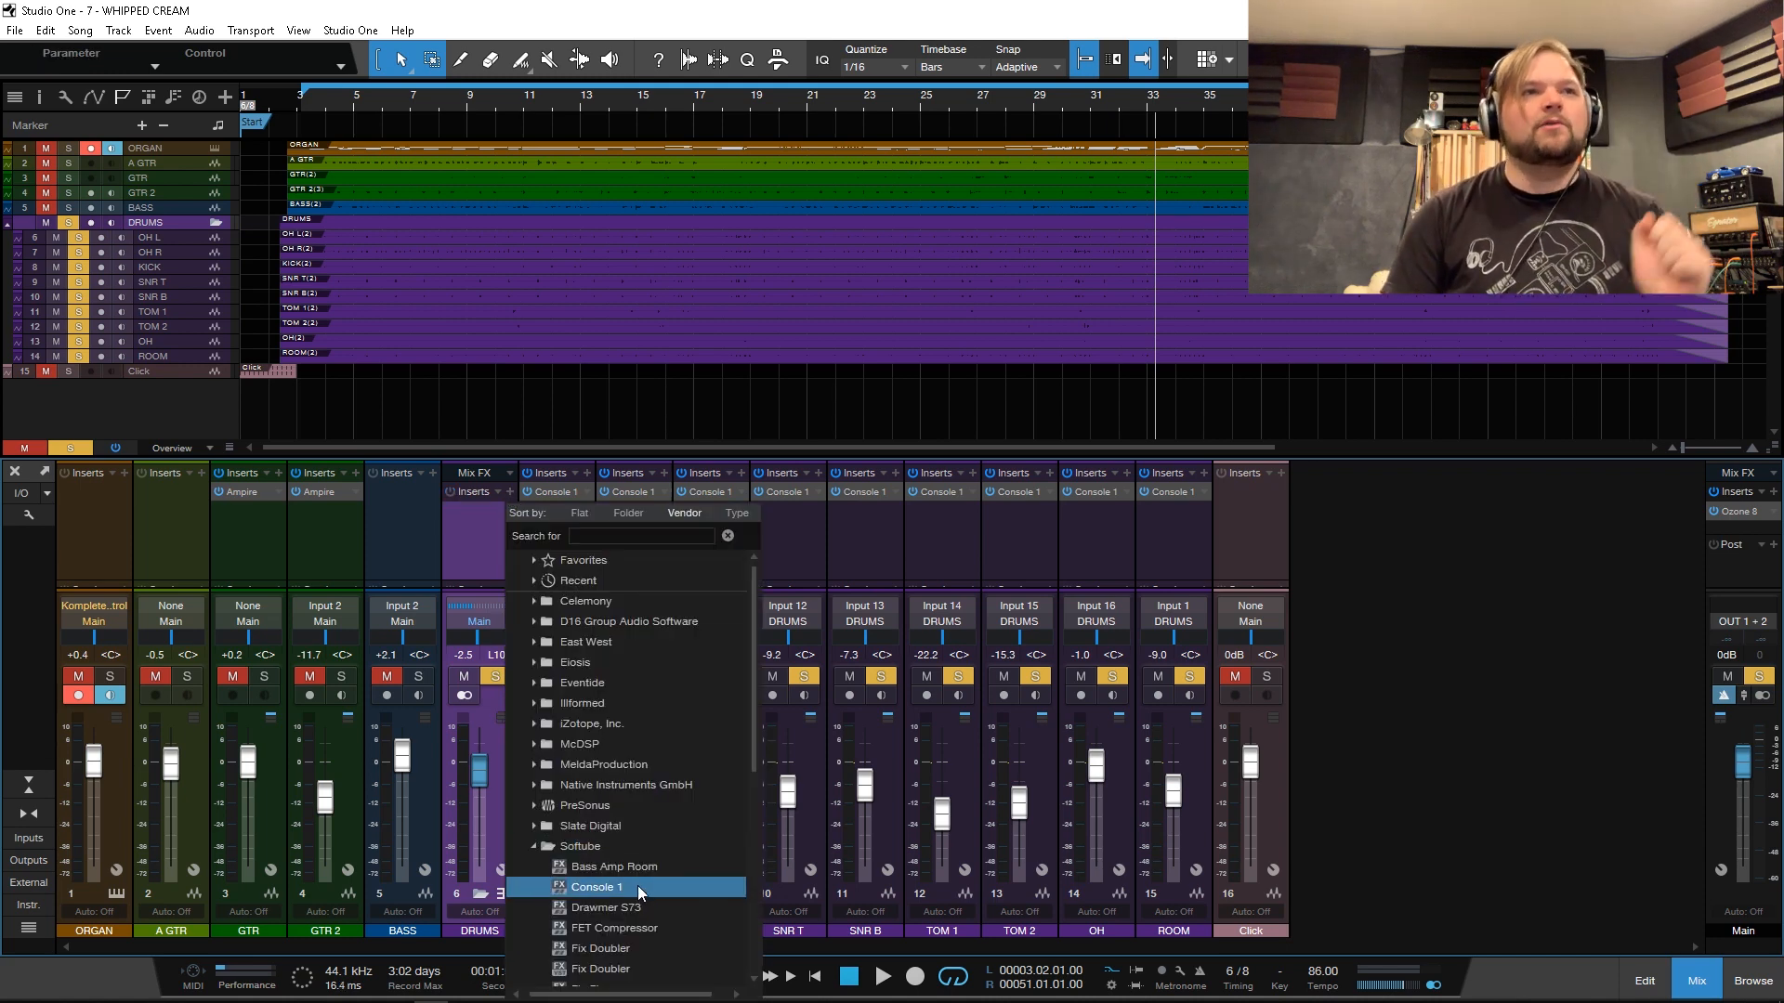
scroll(638, 885, "down", 5)
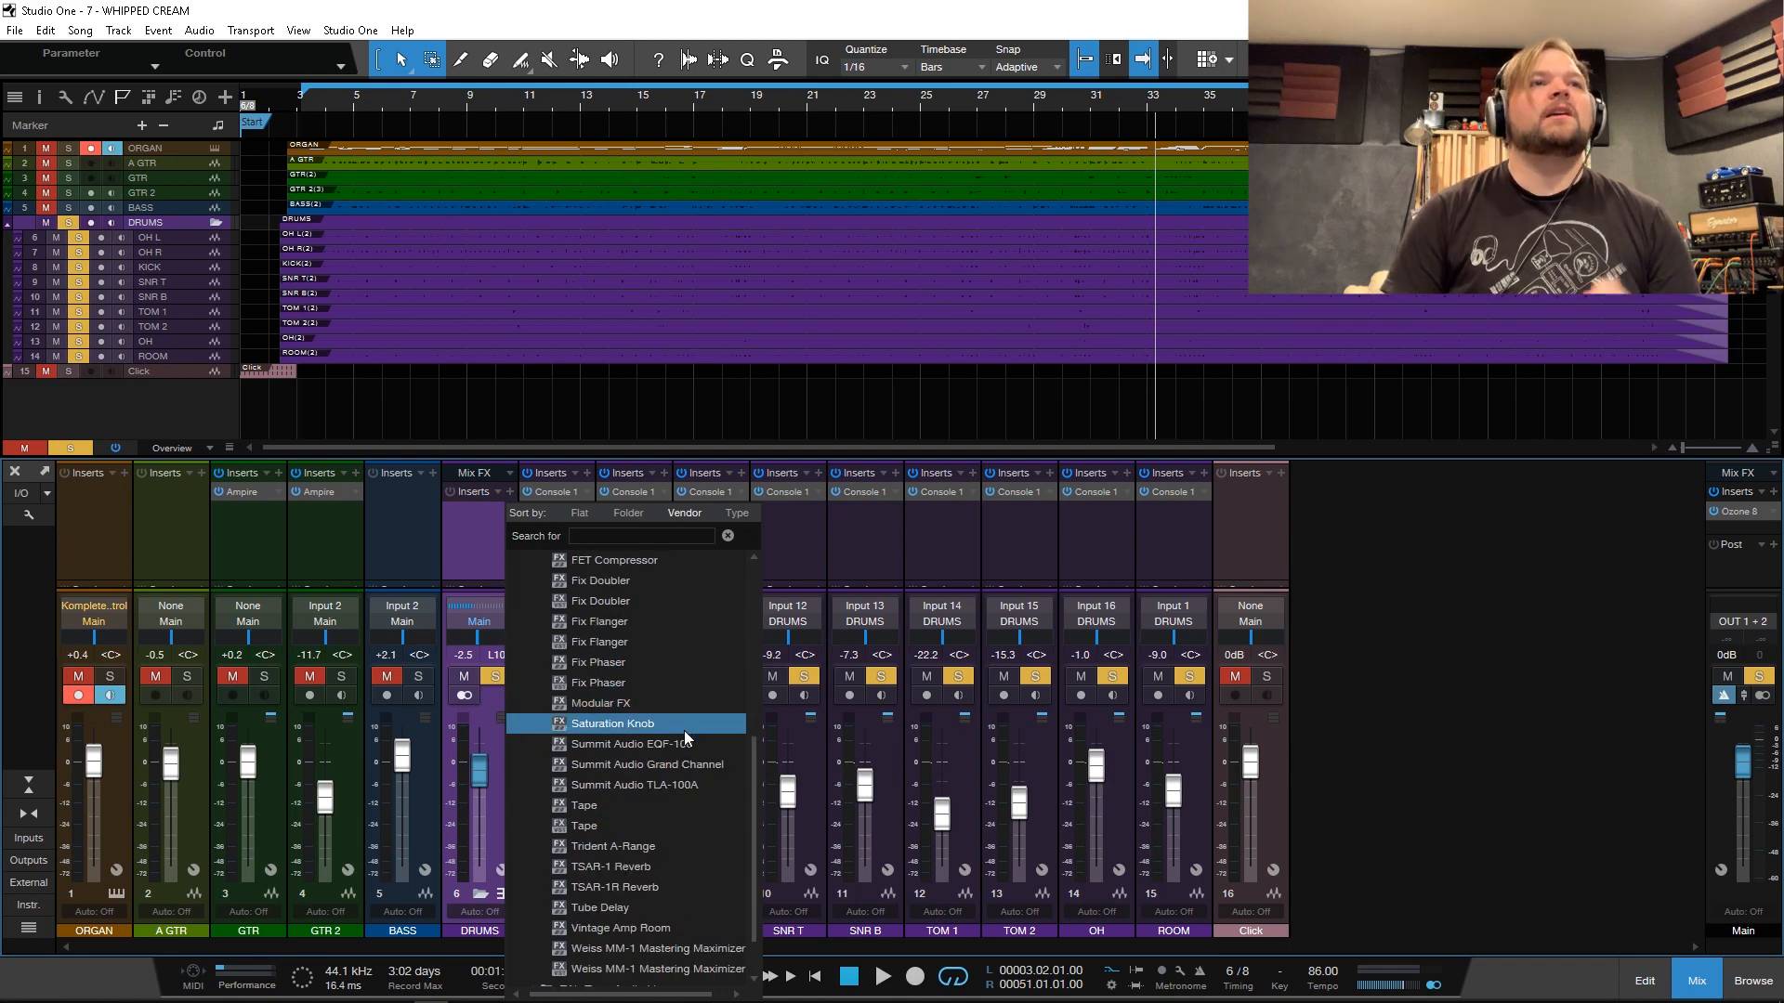
left_click(673, 797)
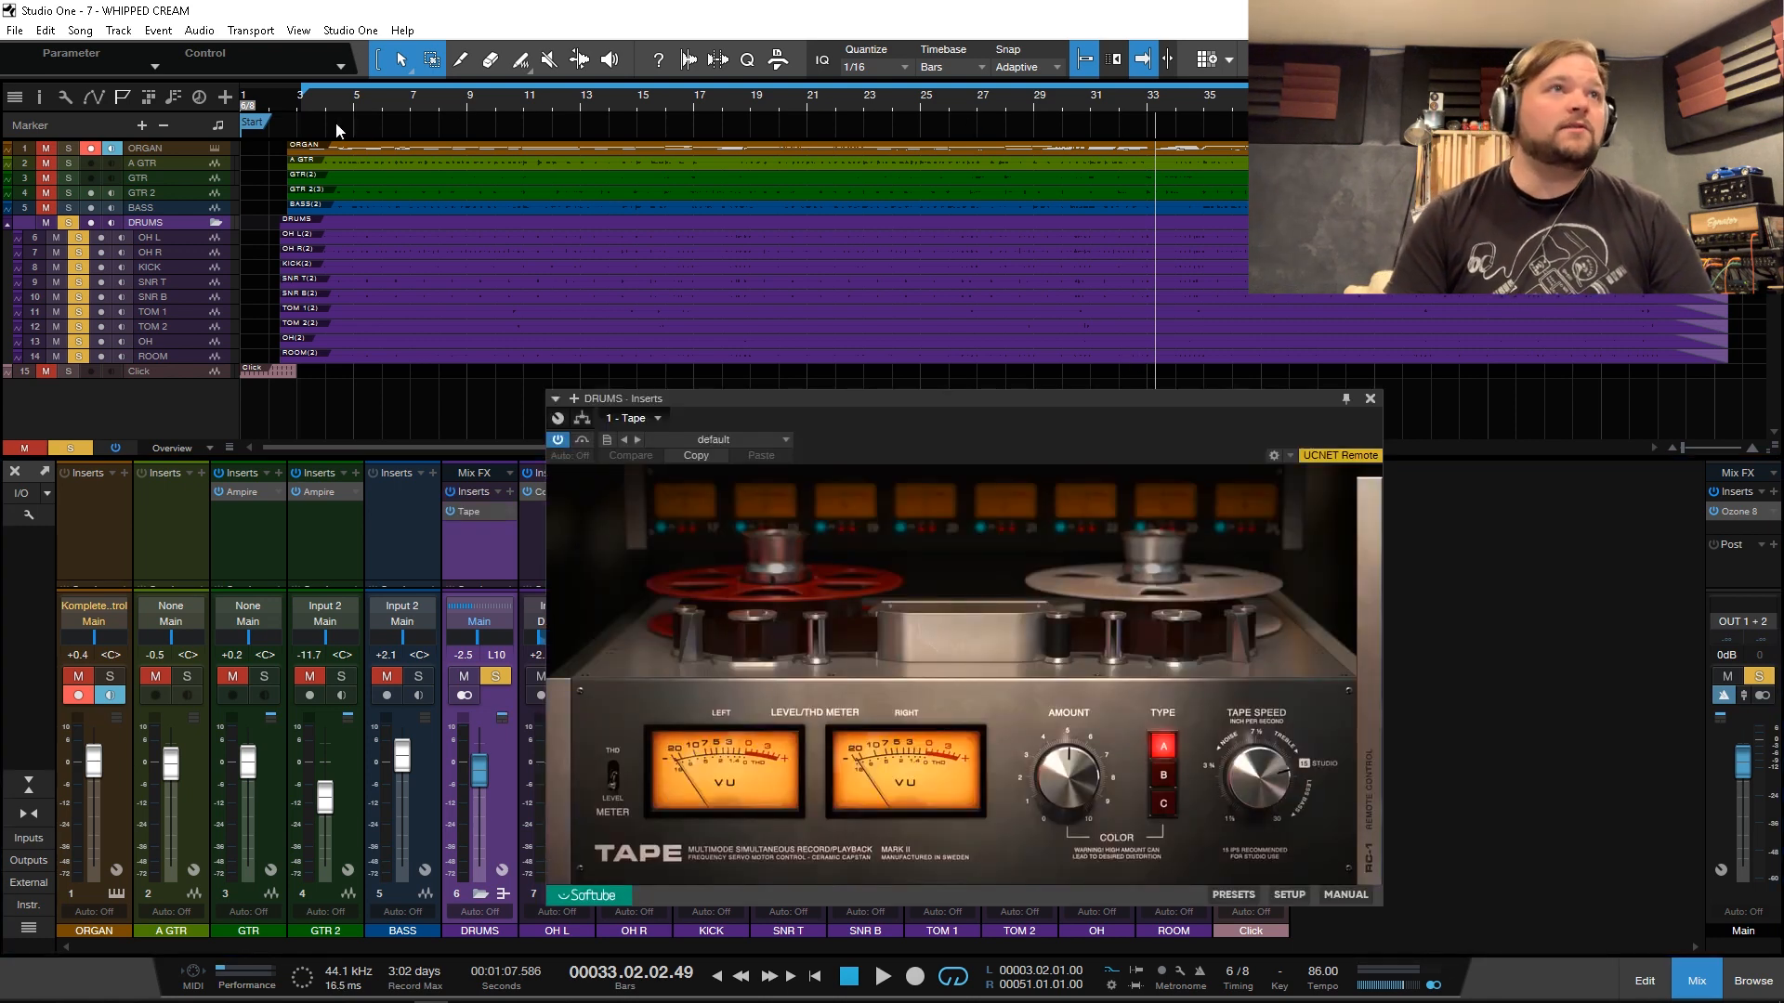
Step: Play the drums from bar 3 through Tape, trying a tape speed of 30 IPS and lowering it to 1 7/8 IPS
left_click(310, 103)
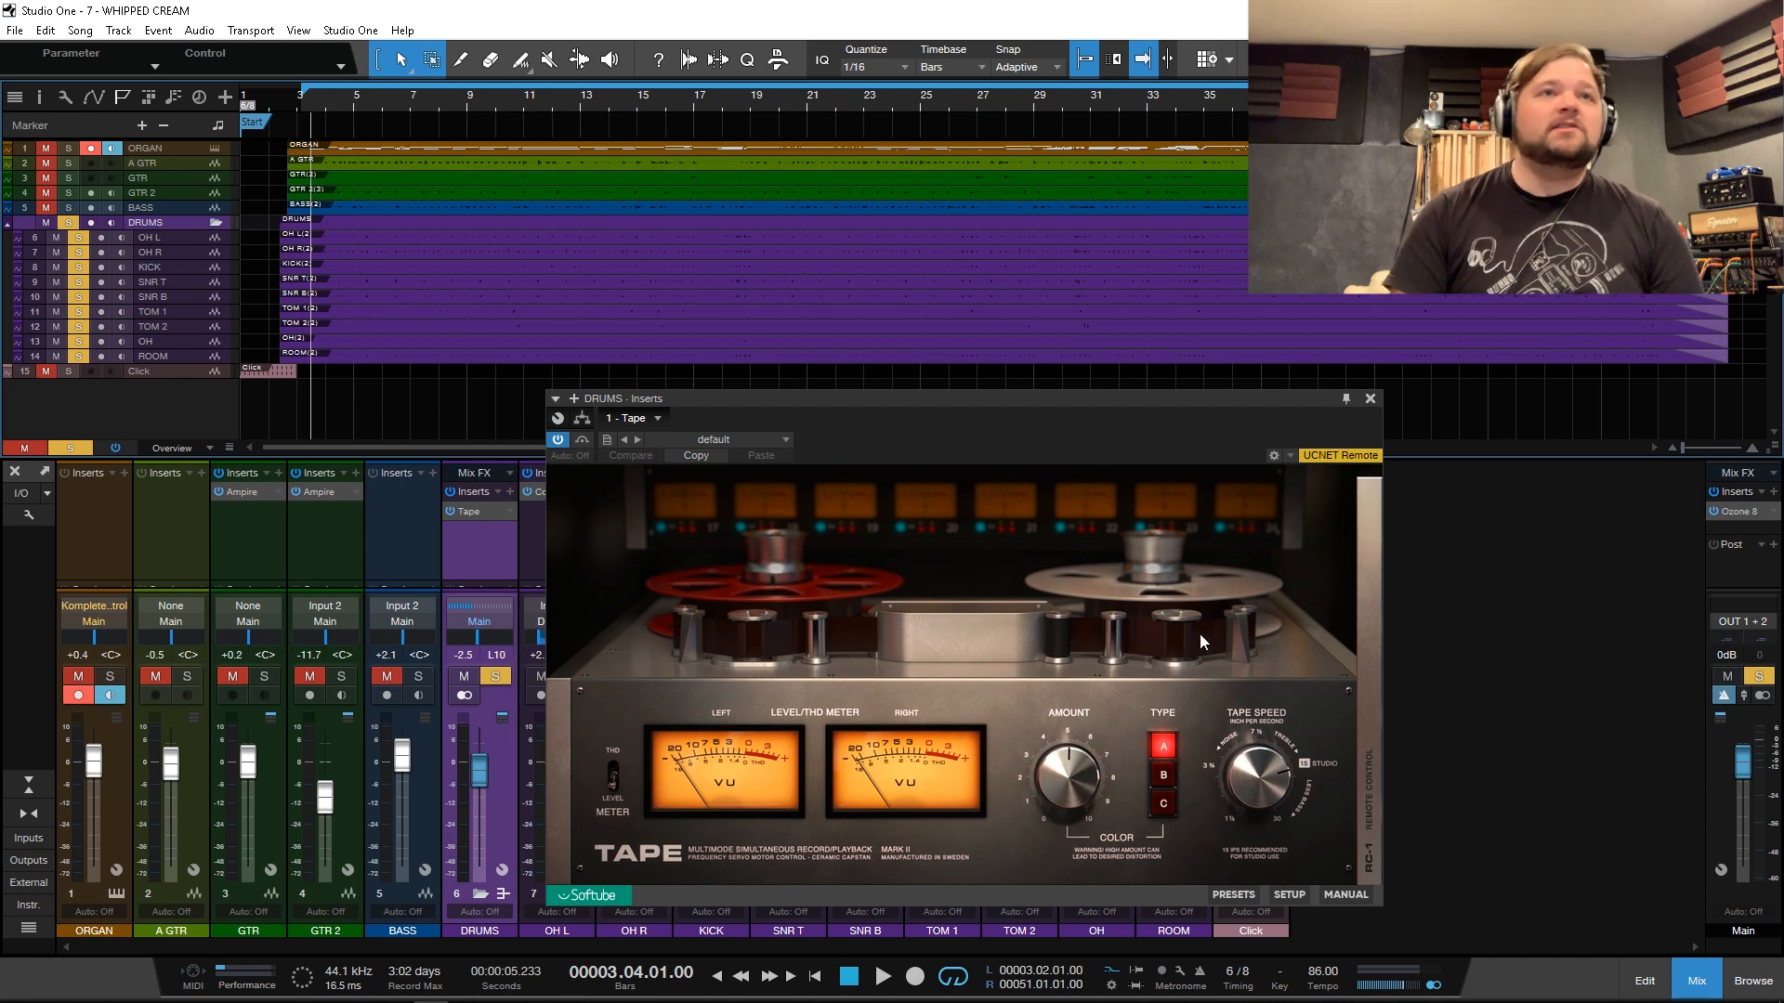
left_click_drag(1281, 797, 1281, 776)
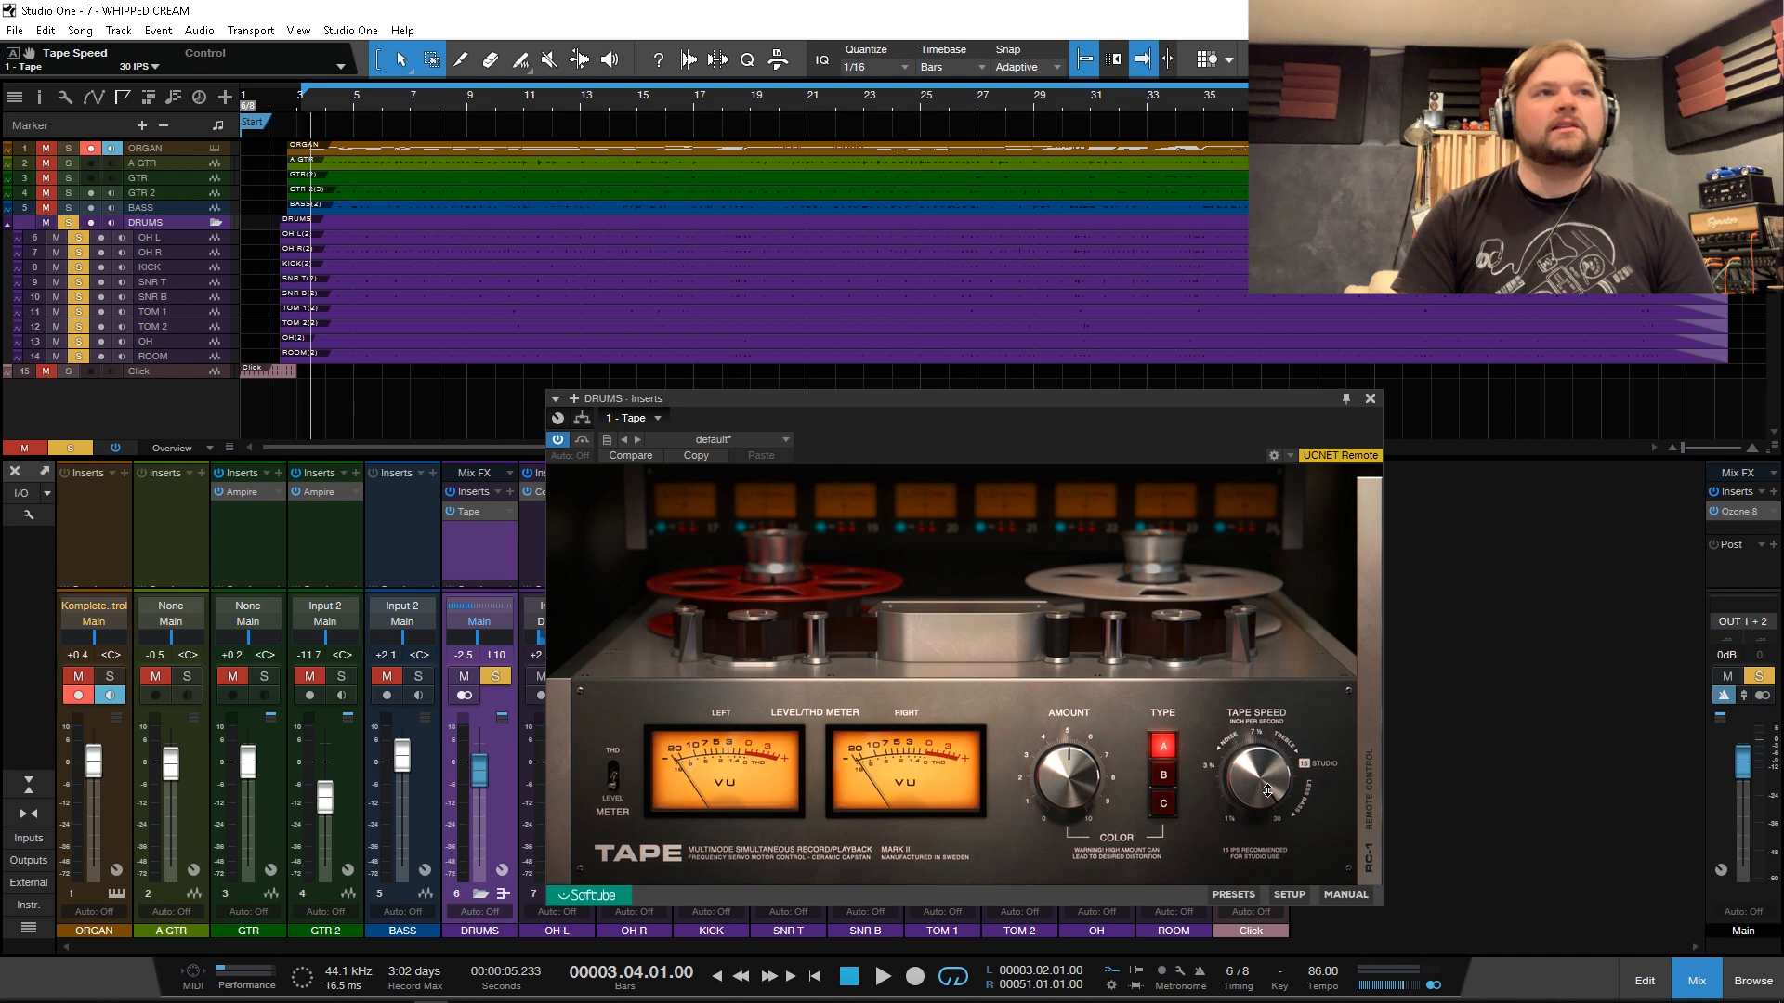
key("space")
left_click_drag(1305, 773, 1258, 979)
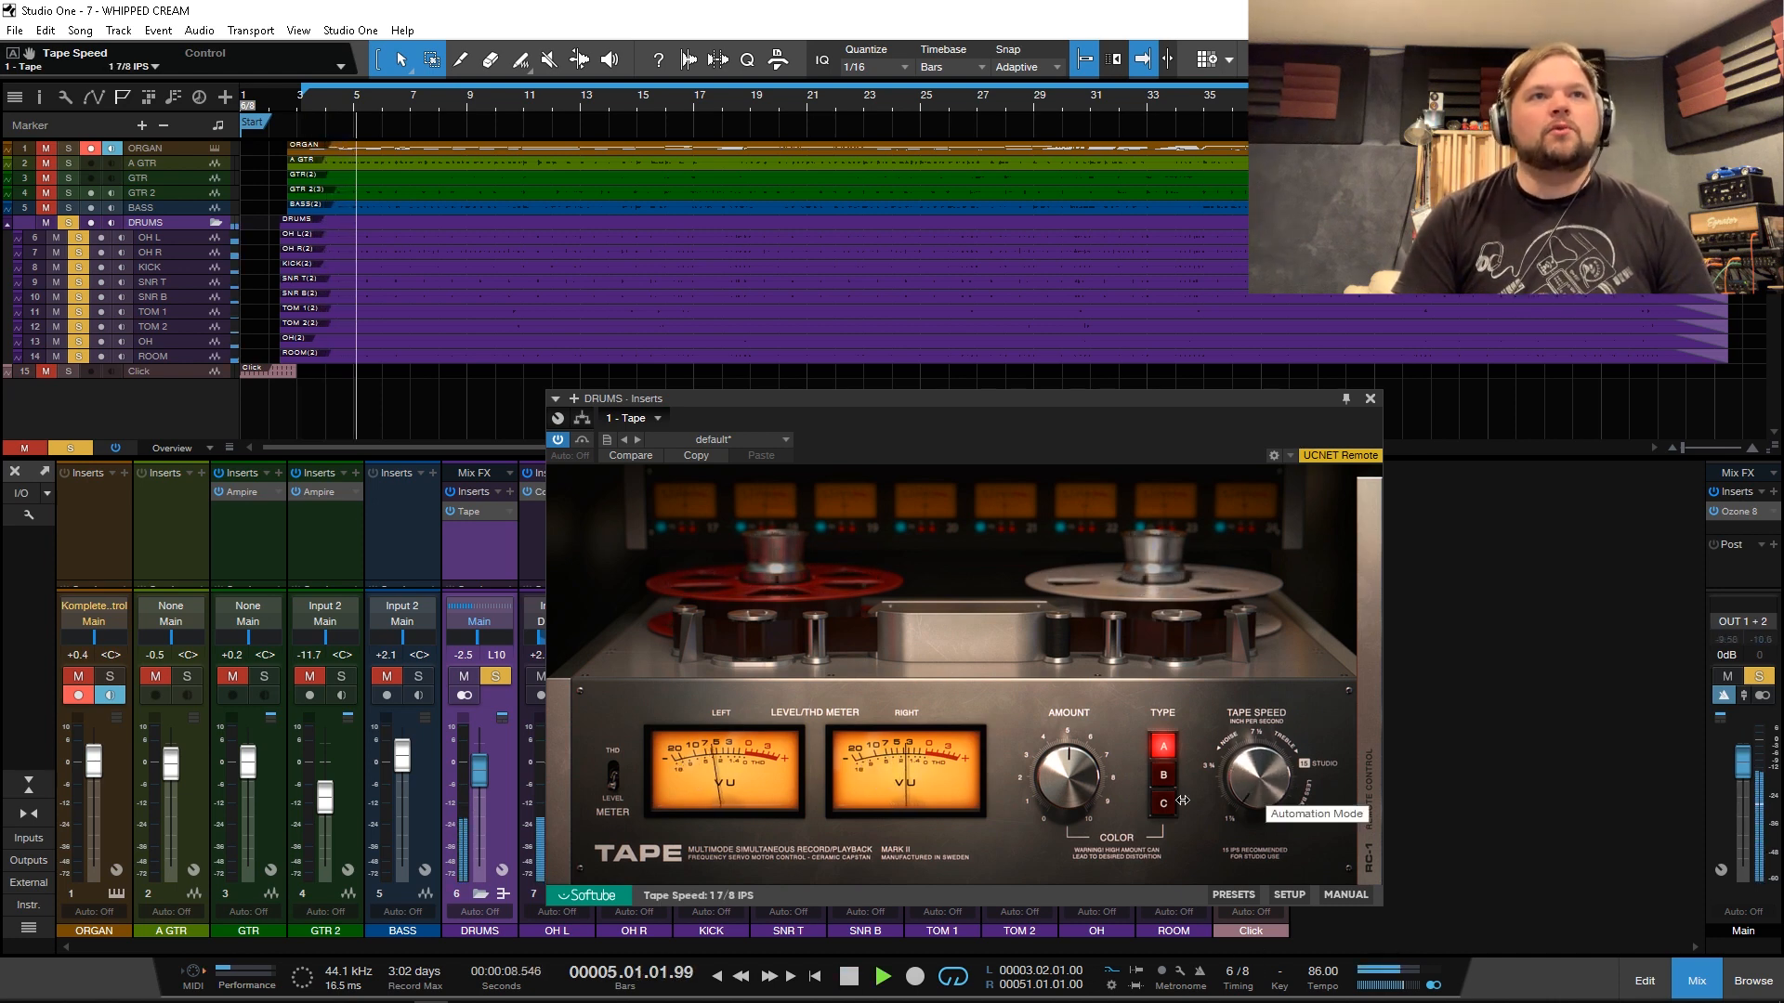
Step: Set Tape's color amount to 10.0, its meter to THD and its type to C while auditioning the drums, and stop playback
left_click_drag(1108, 804, 1110, 771)
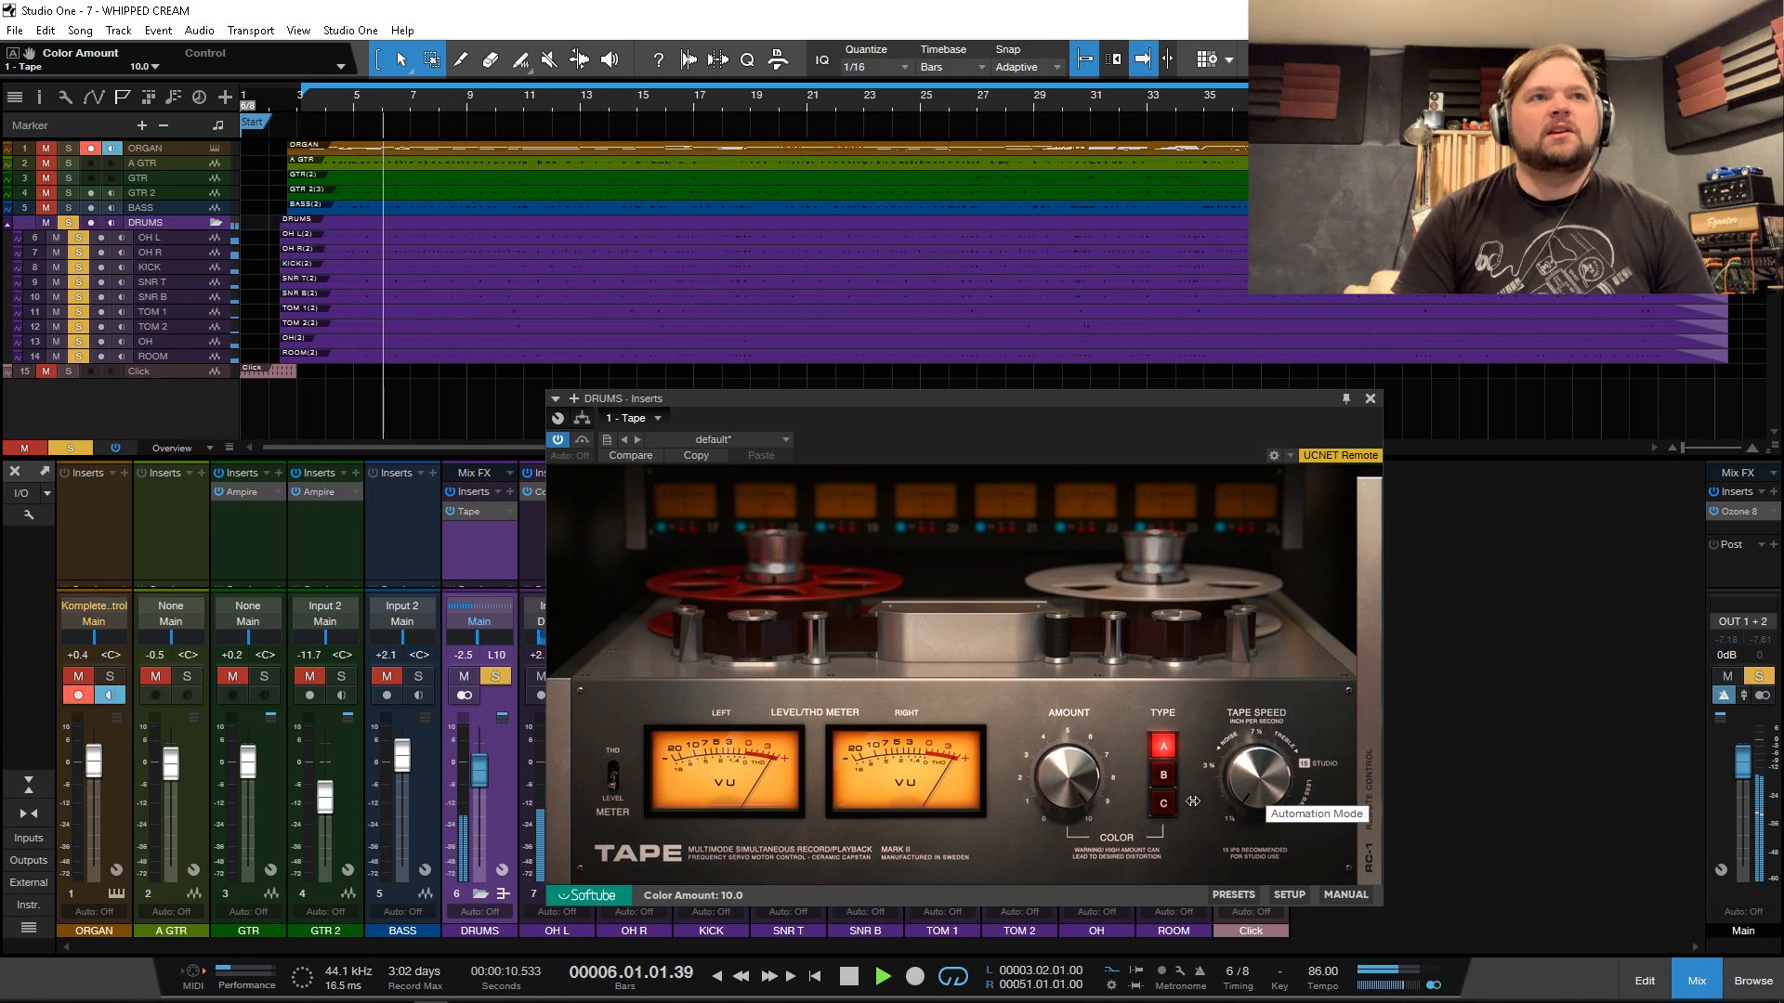
left_click(612, 774)
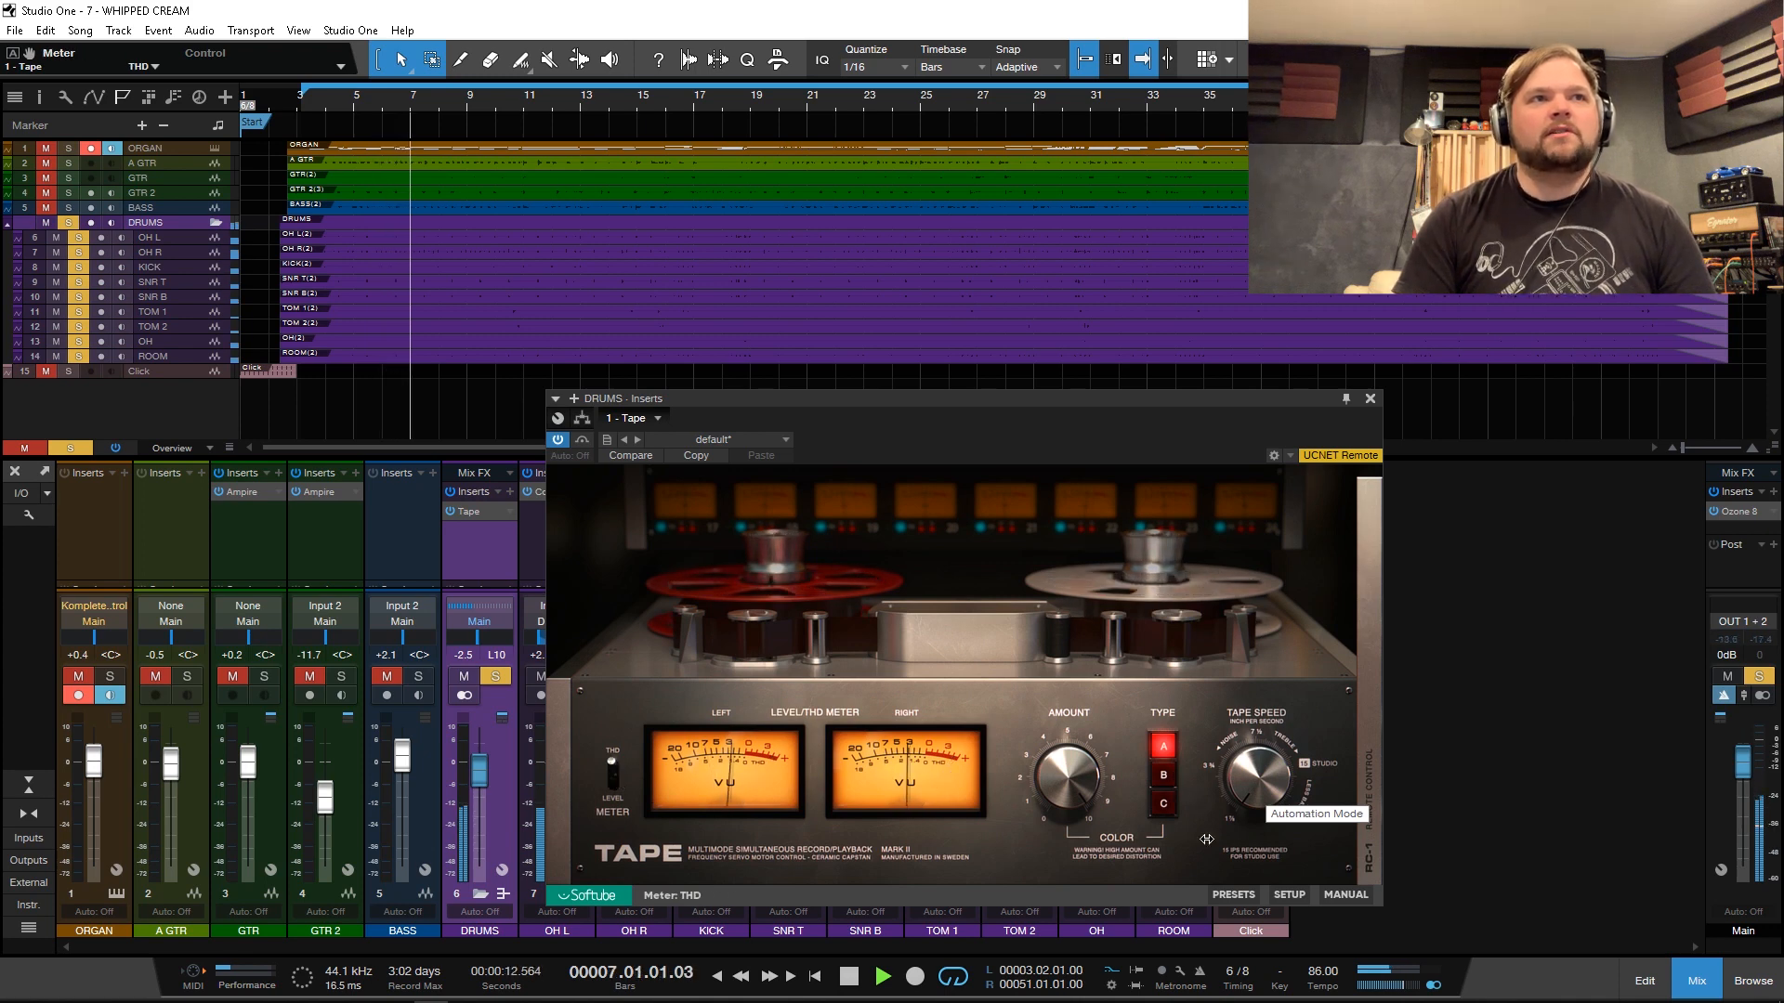
left_click(1163, 804)
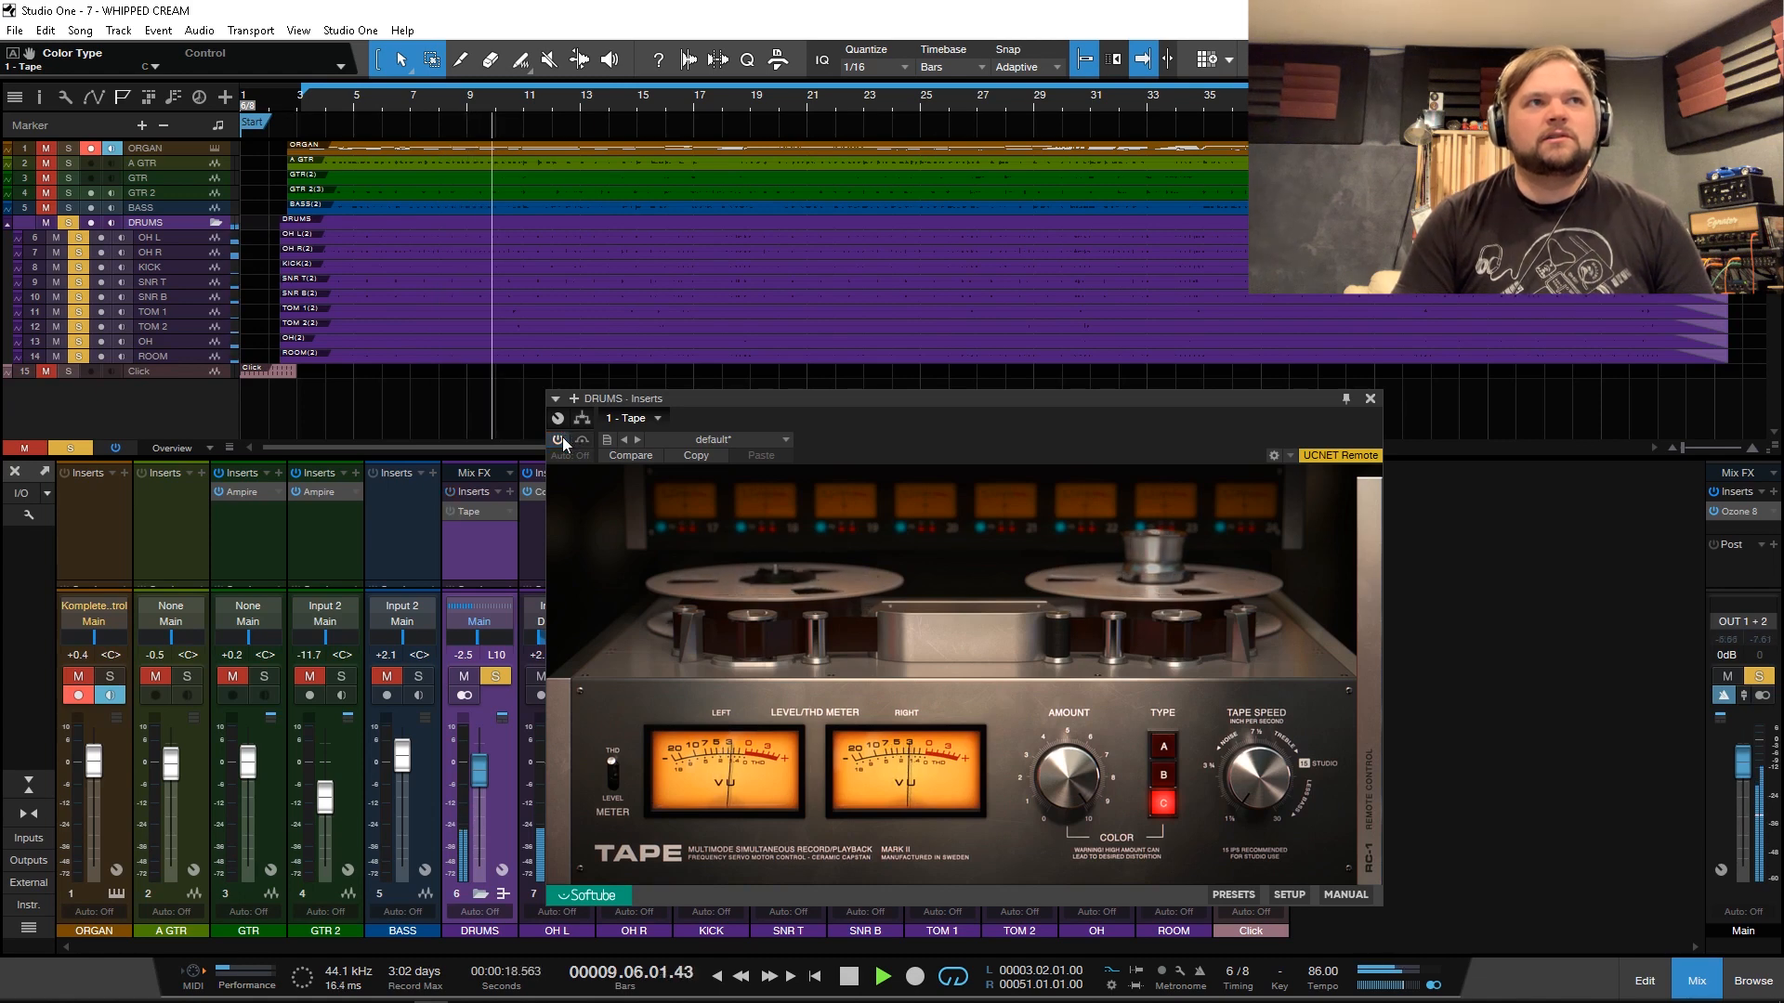
key("space")
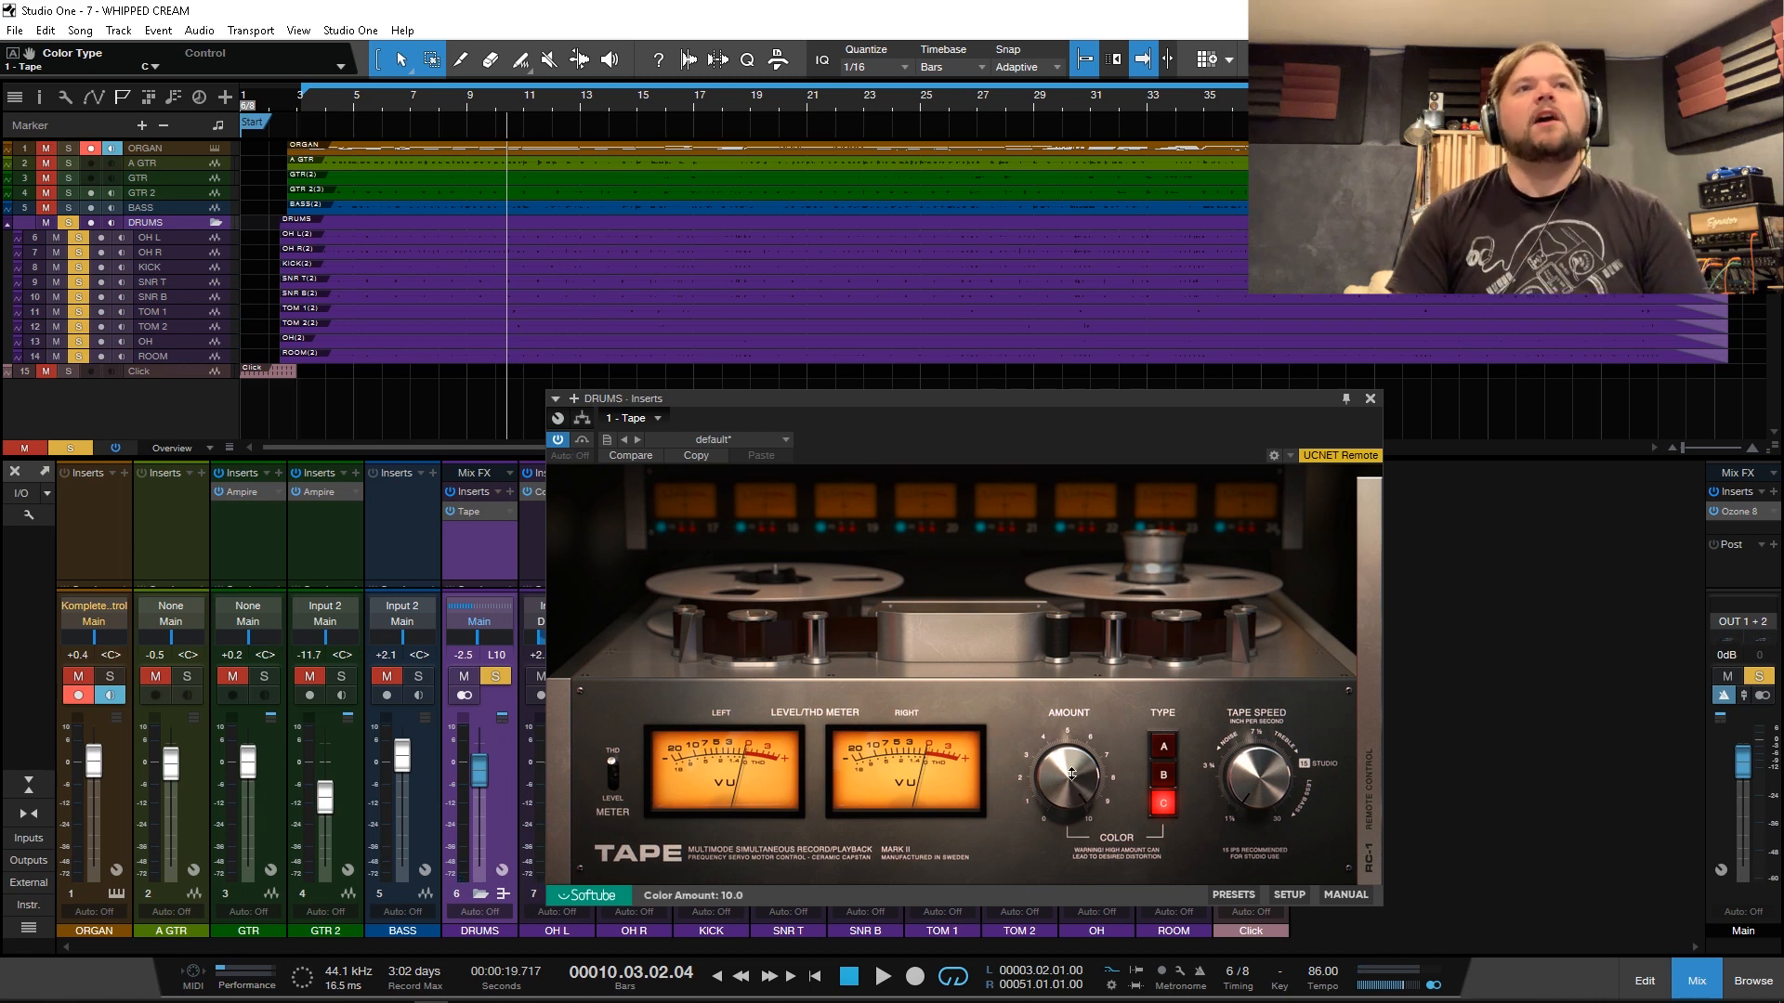
Step: Set Tape's speed to 3 3/4 IPS and its color type to A, and close the plug-in window
left_click_drag(1254, 785, 1260, 816)
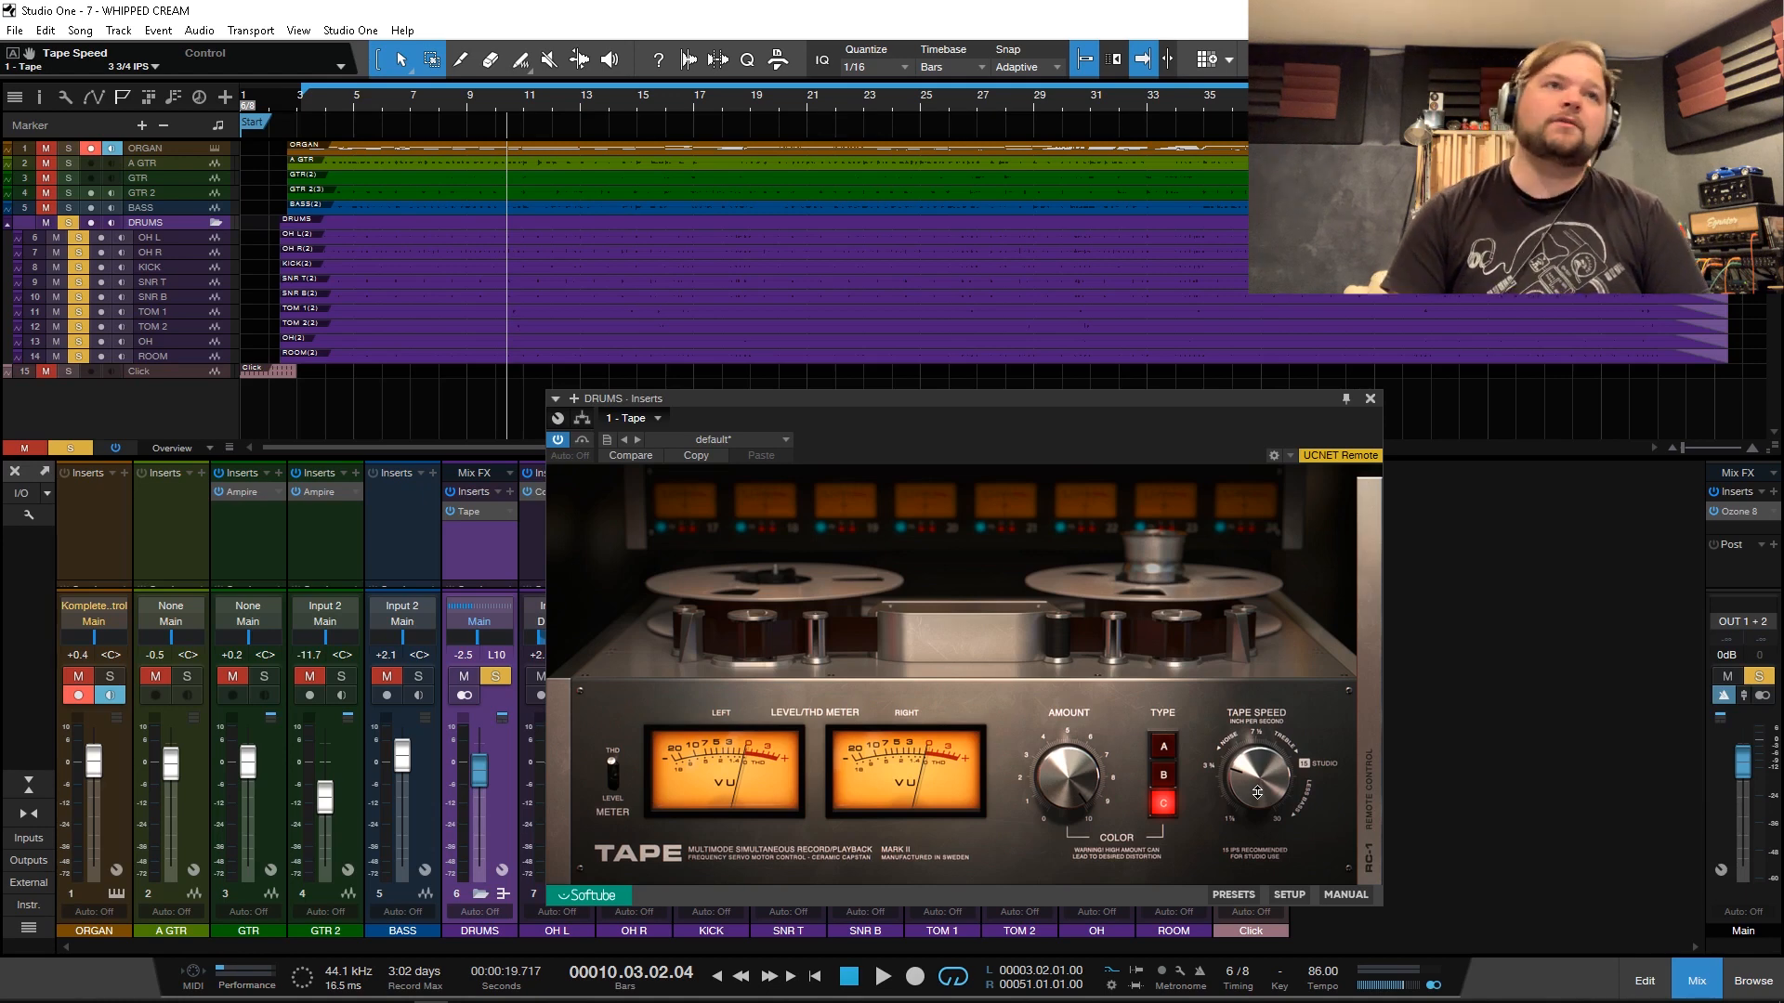
left_click(1164, 747)
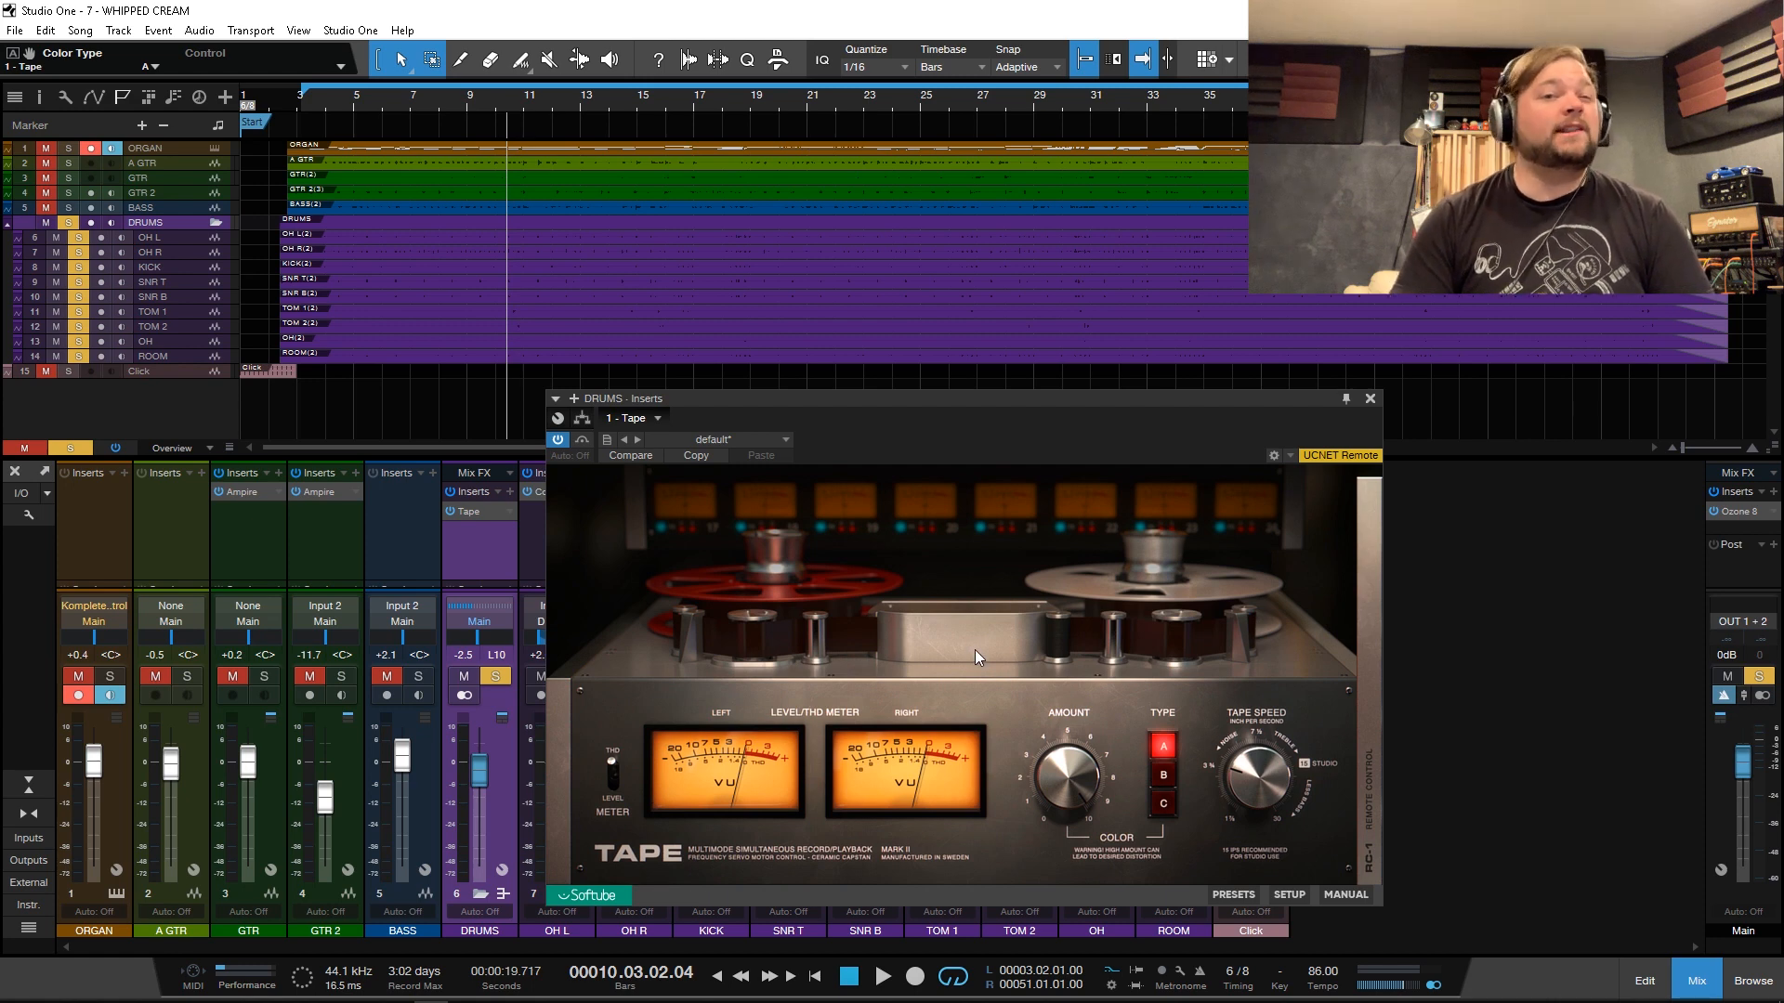
left_click(1369, 401)
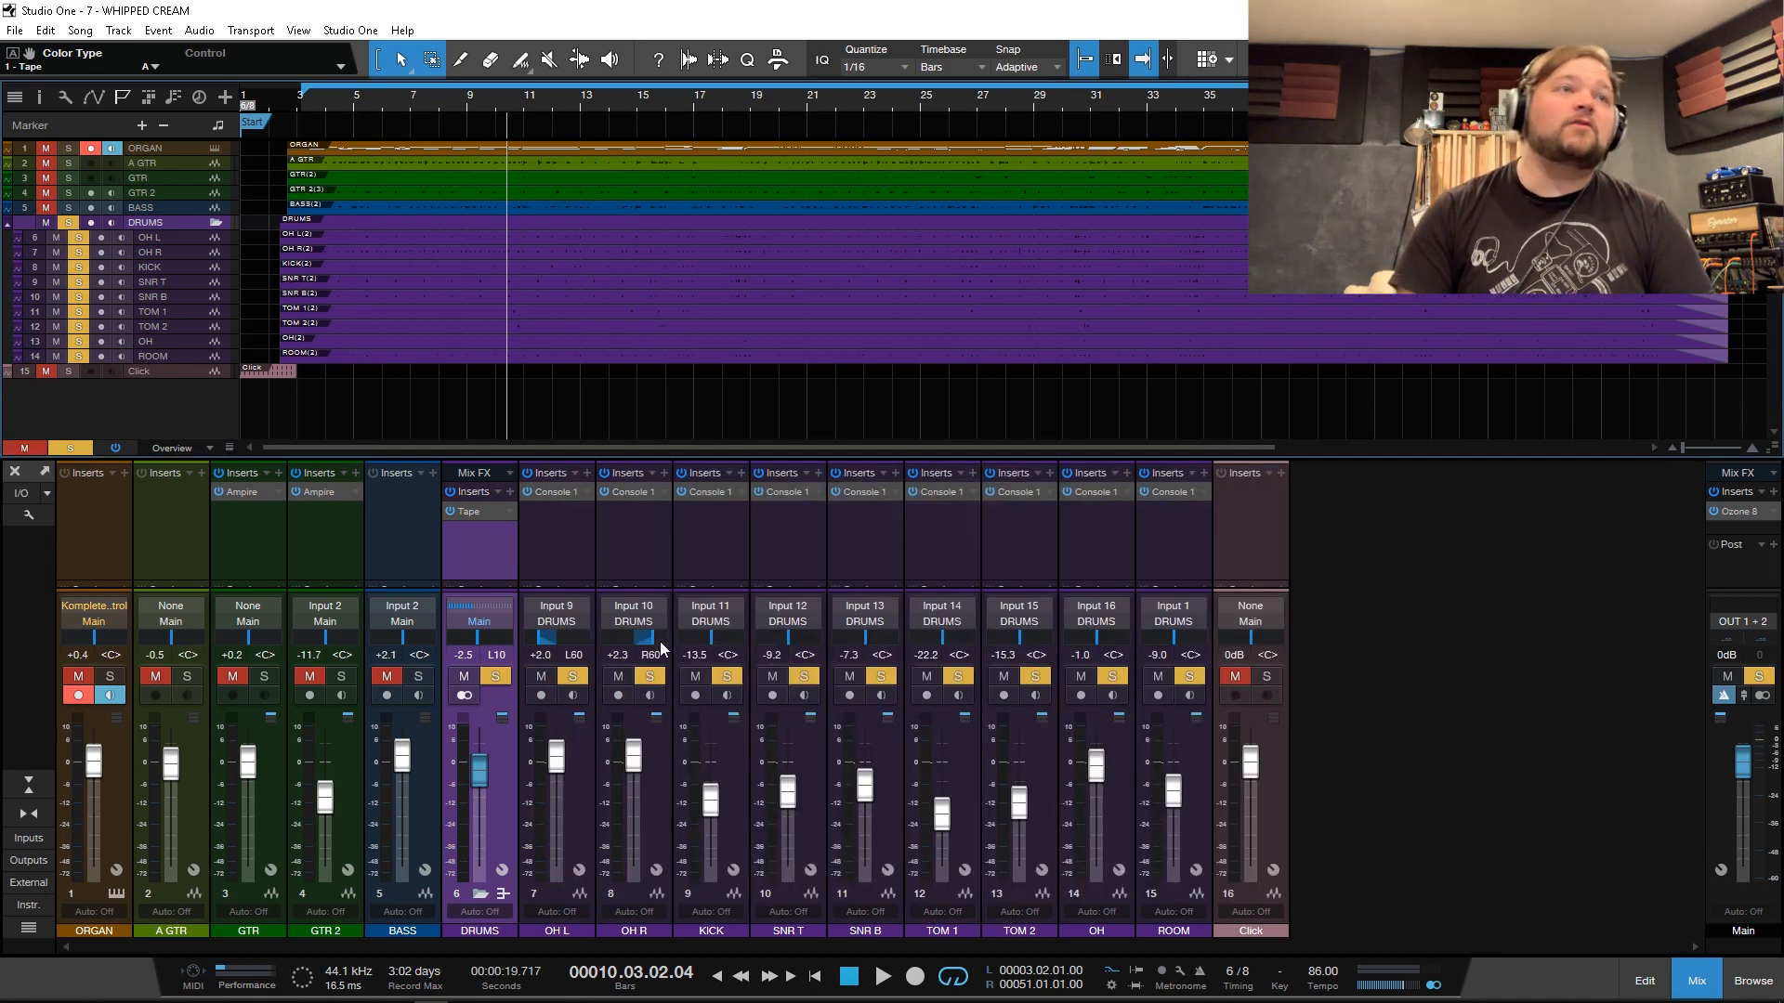
Step: Replace Tape on the DRUMS bus with Softube's Tube Delay and reposition its window over the mixer
left_click(507, 513)
left_click(538, 705)
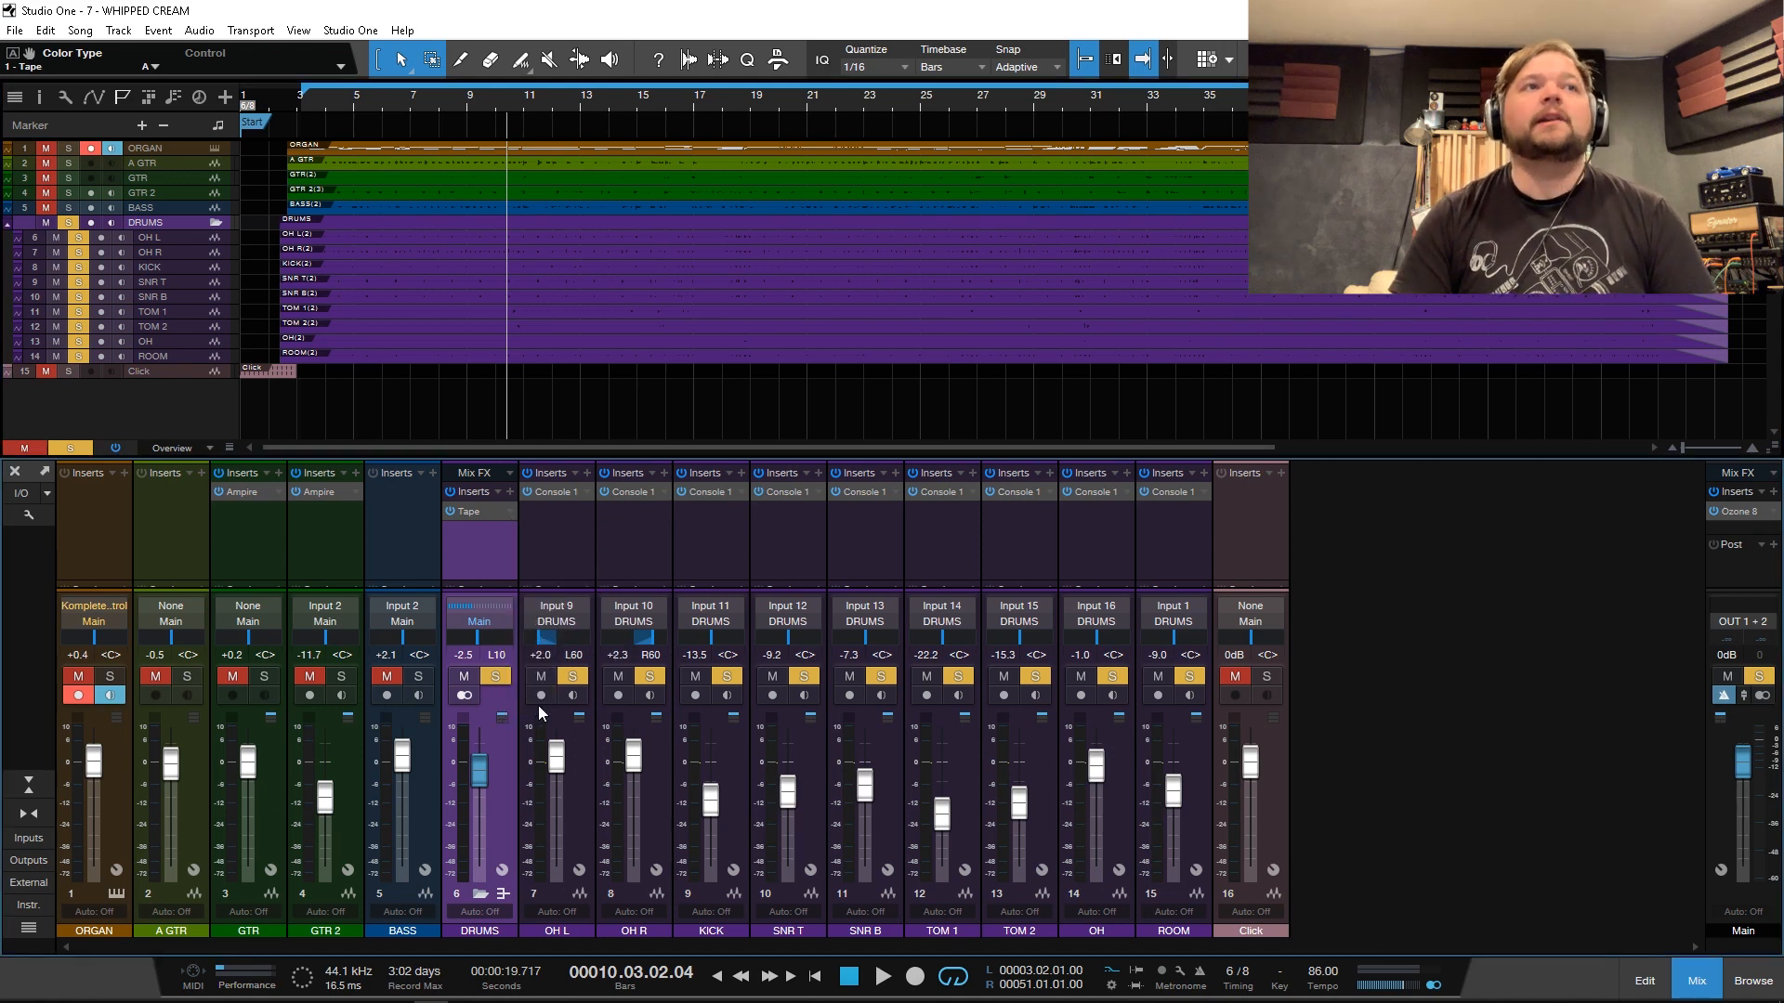
left_click(511, 485)
scroll(678, 846, "down", 7)
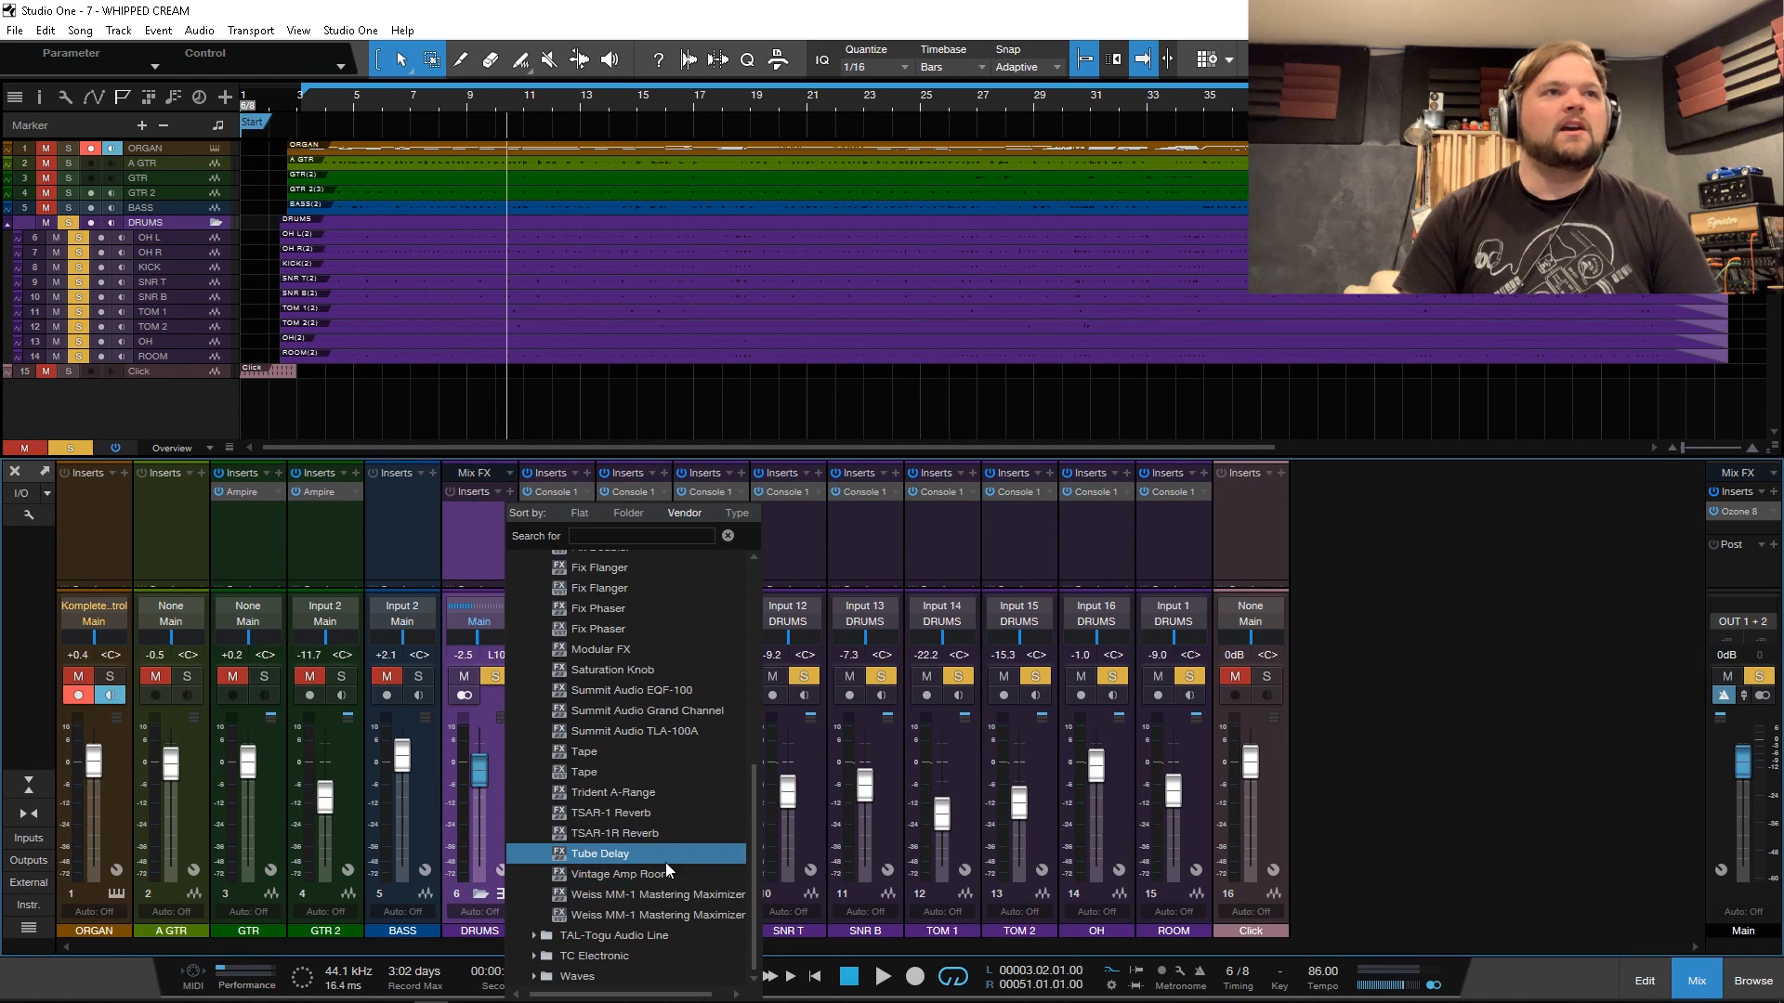
left_click(665, 863)
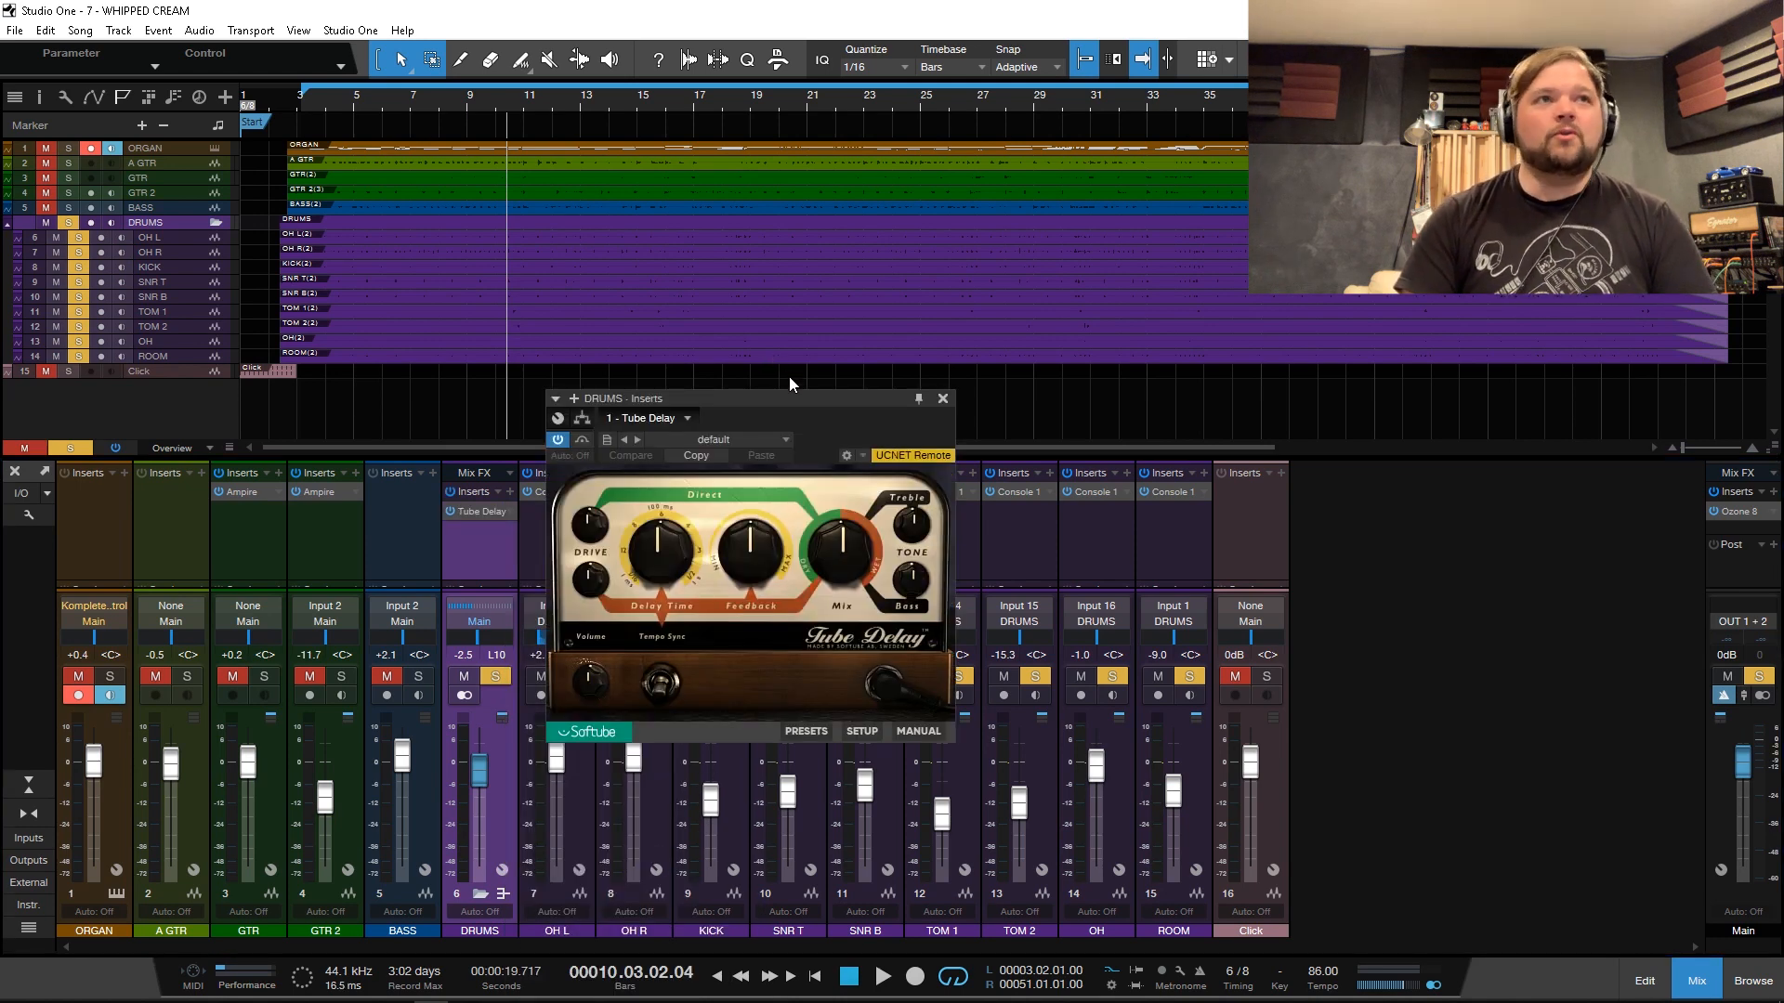
left_click_drag(791, 394, 949, 370)
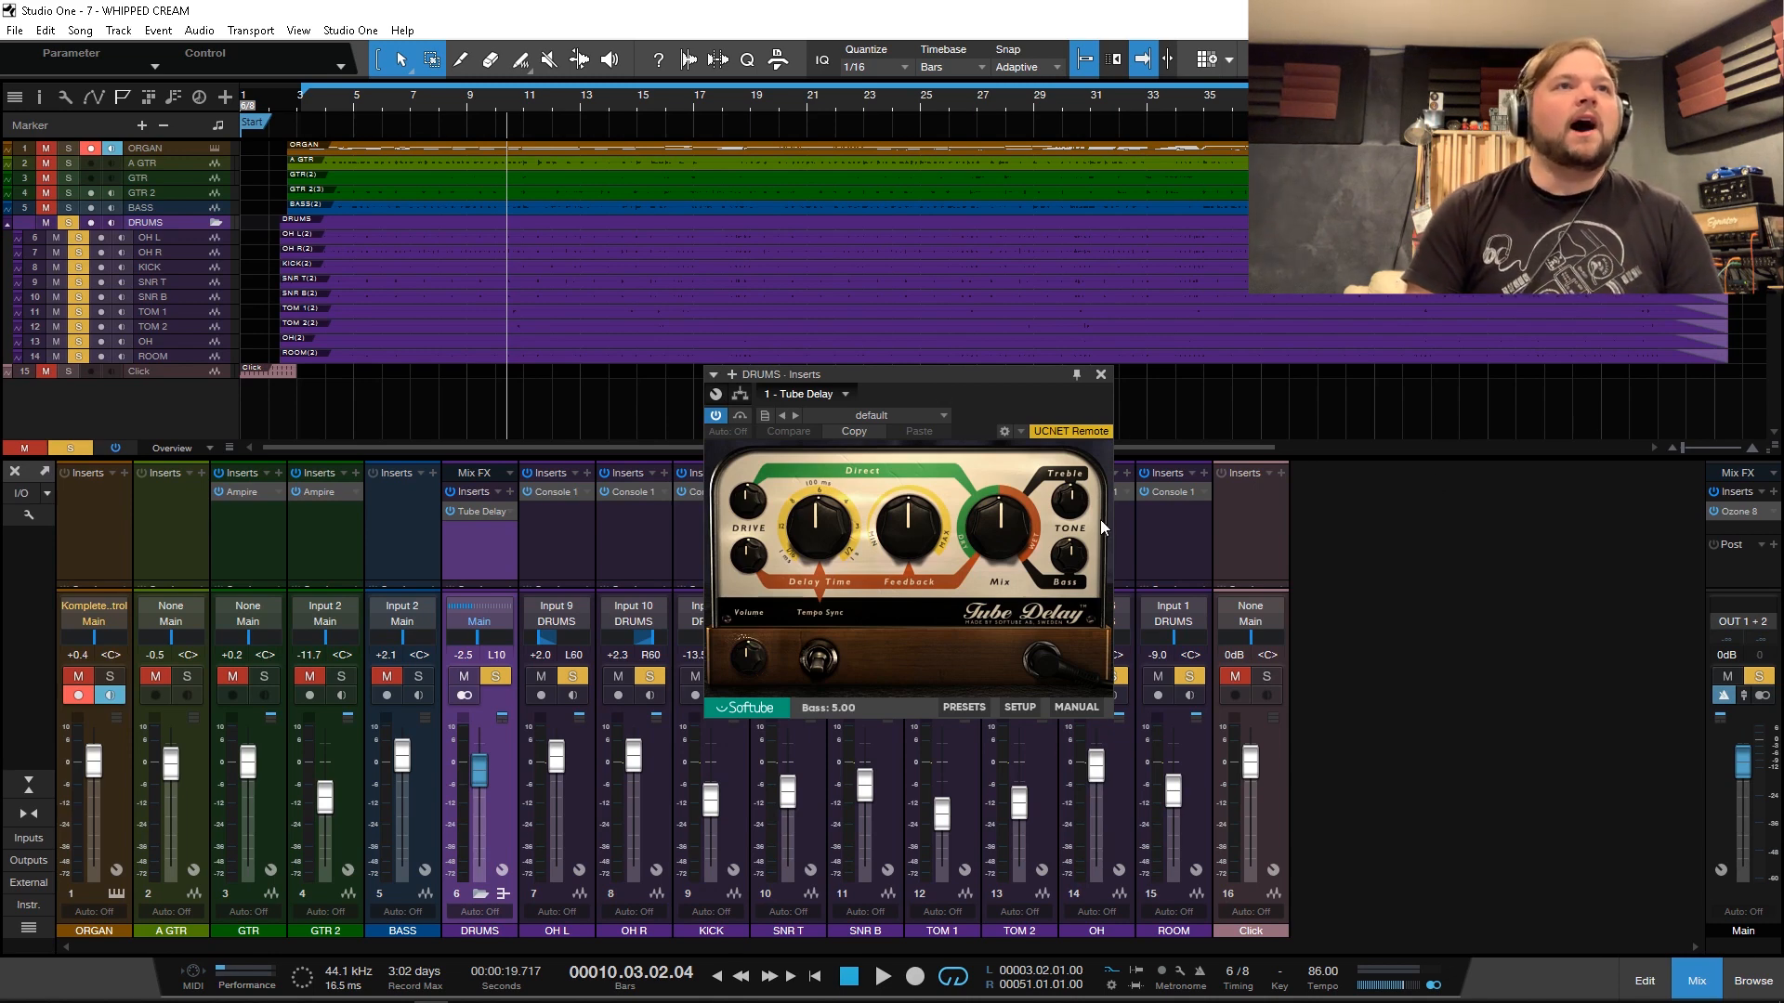
Step: Lower Tube Delay's mix to 0 %, play the drums, and raise the mix to 31 % while listening
left_click_drag(983, 523, 957, 587)
left_click_drag(946, 514, 920, 670)
left_click_drag(1001, 541, 1001, 515)
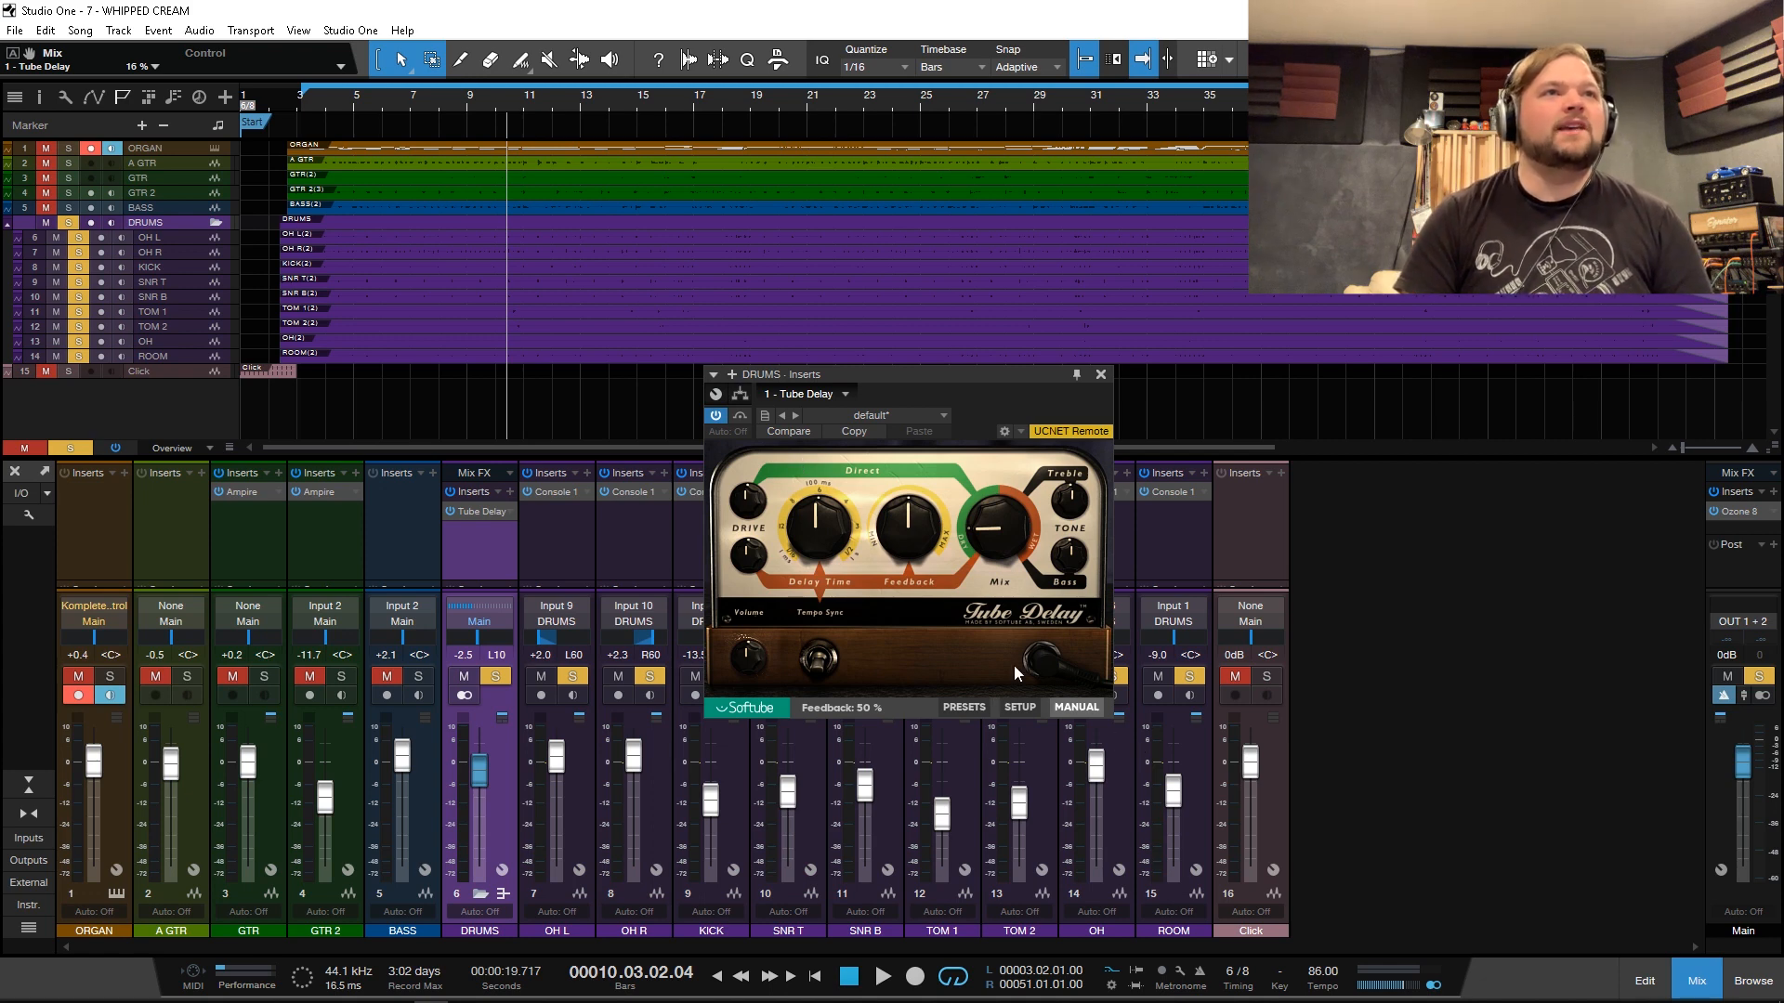
left_click_drag(1004, 518, 1007, 581)
key("space")
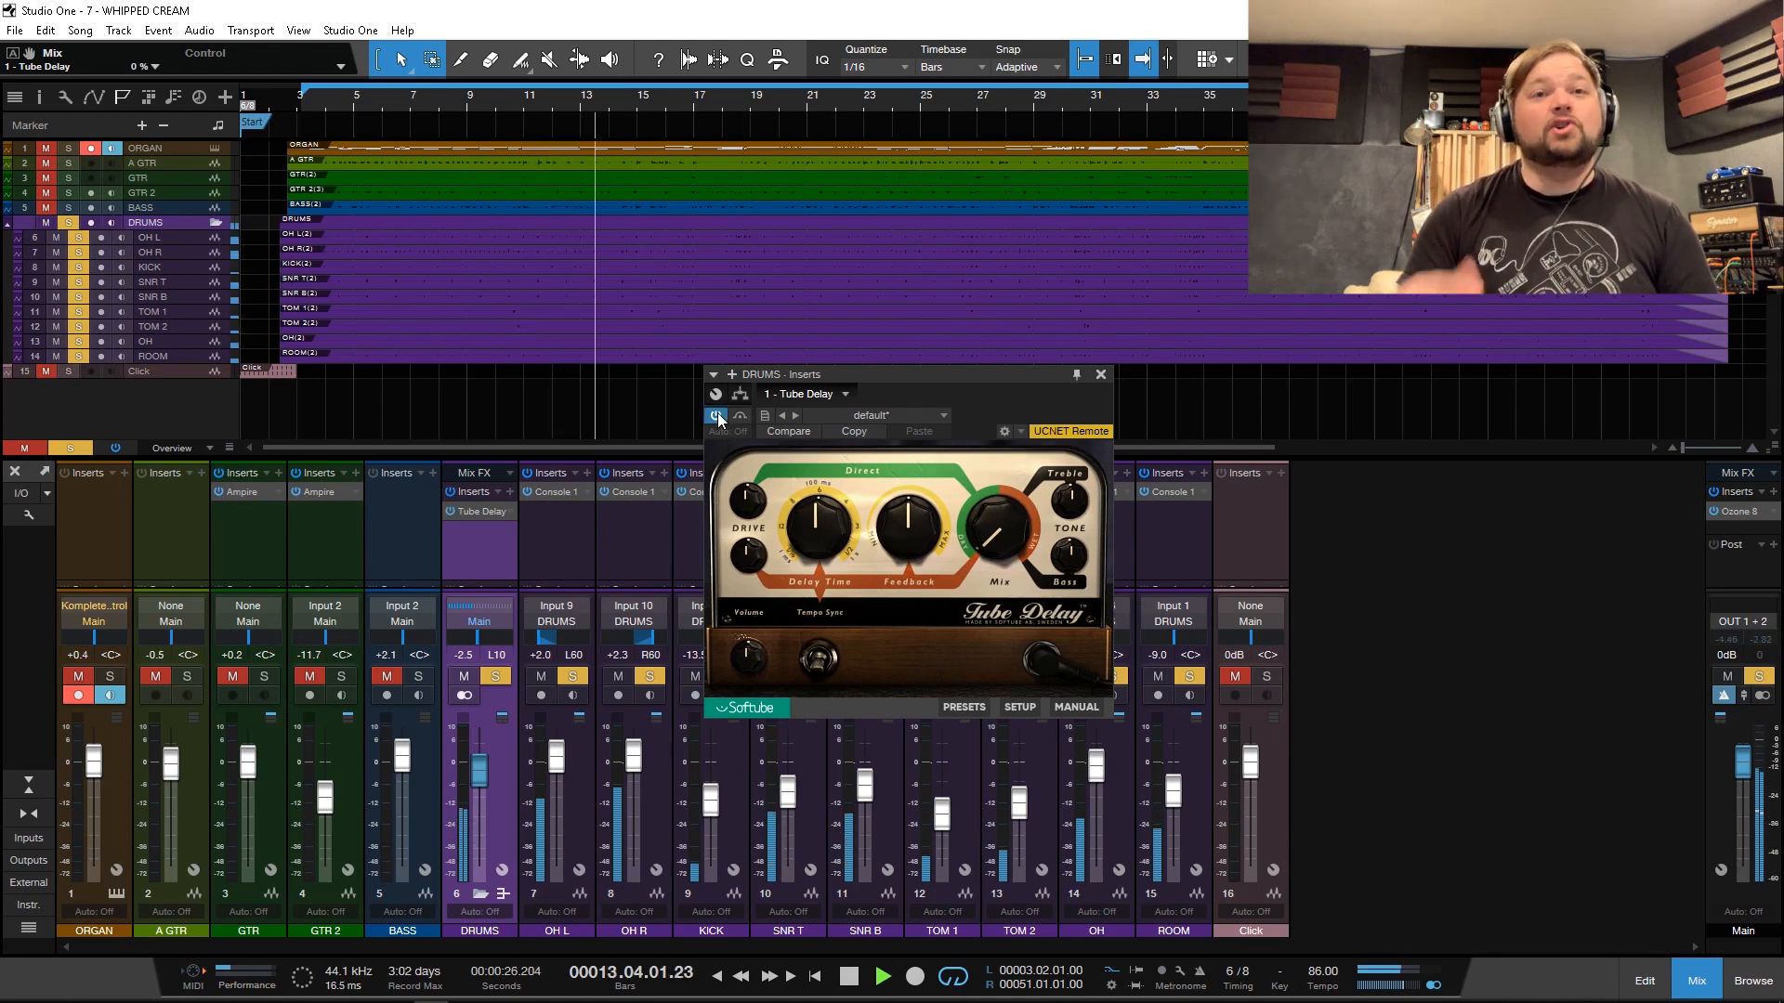
left_click_drag(998, 528, 993, 458)
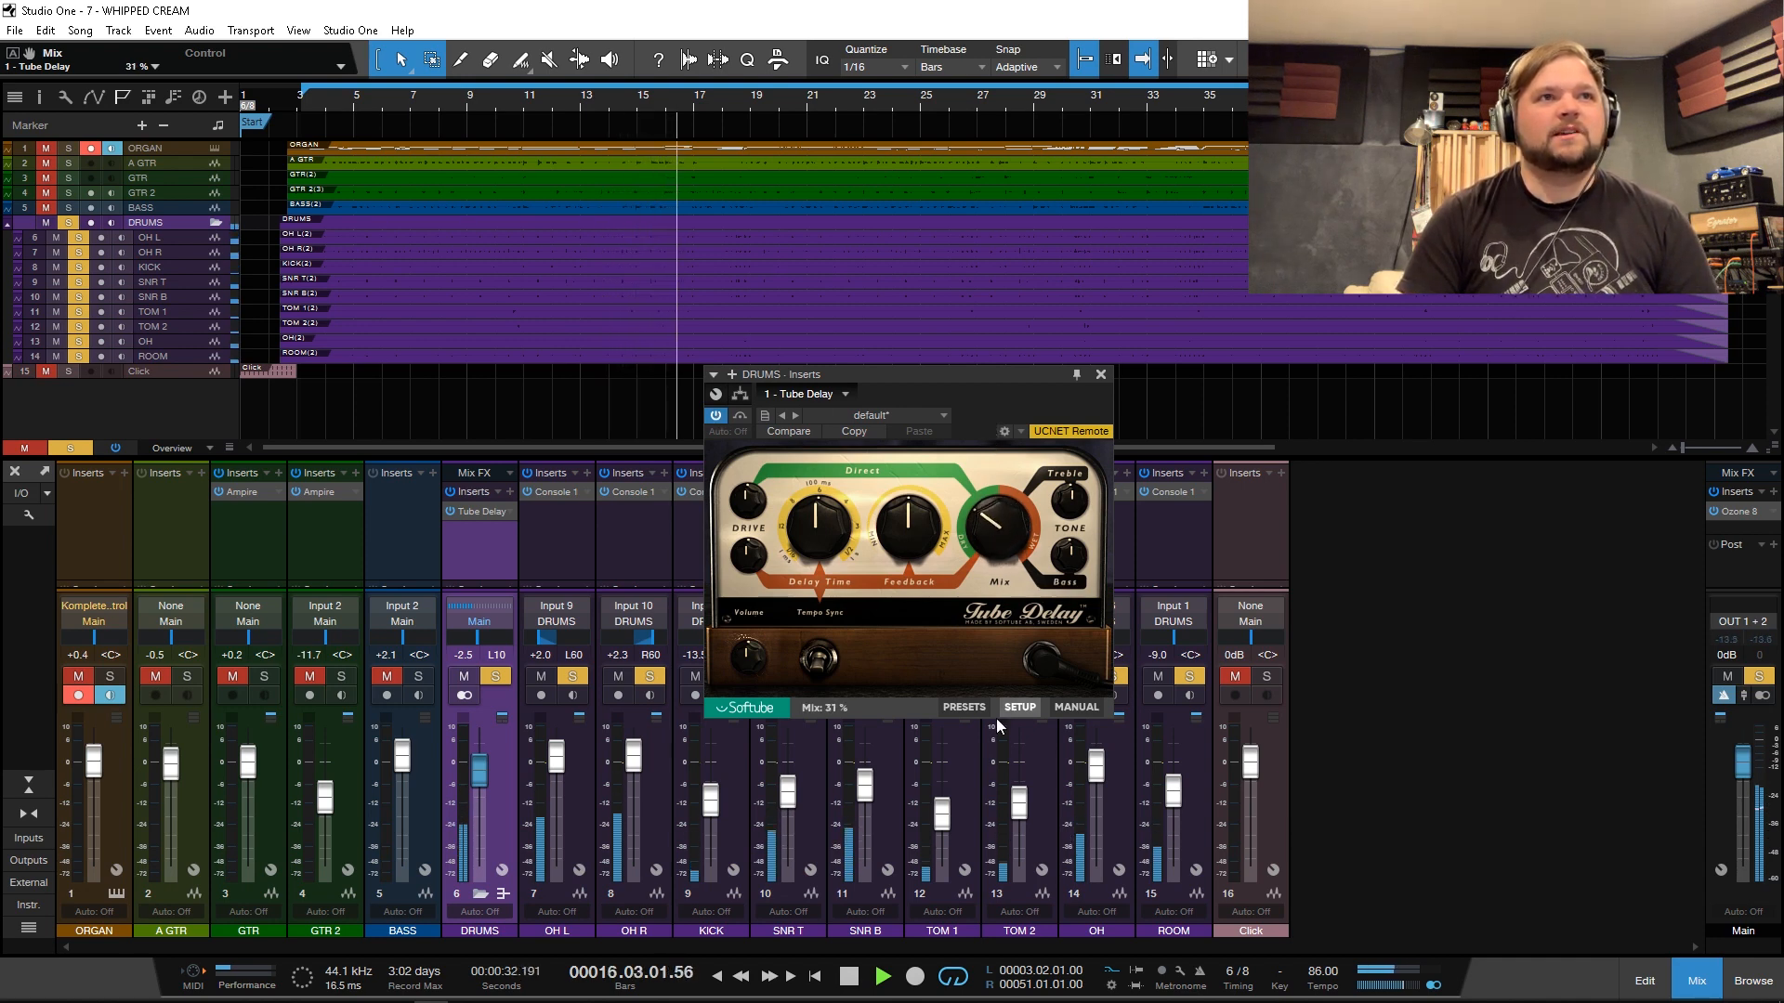
Step: Raise Tube Delay's output volume, turn tempo sync on and set the delay time to 8.6 beats/bar
left_click_drag(759, 663, 816, 632)
left_click(817, 660)
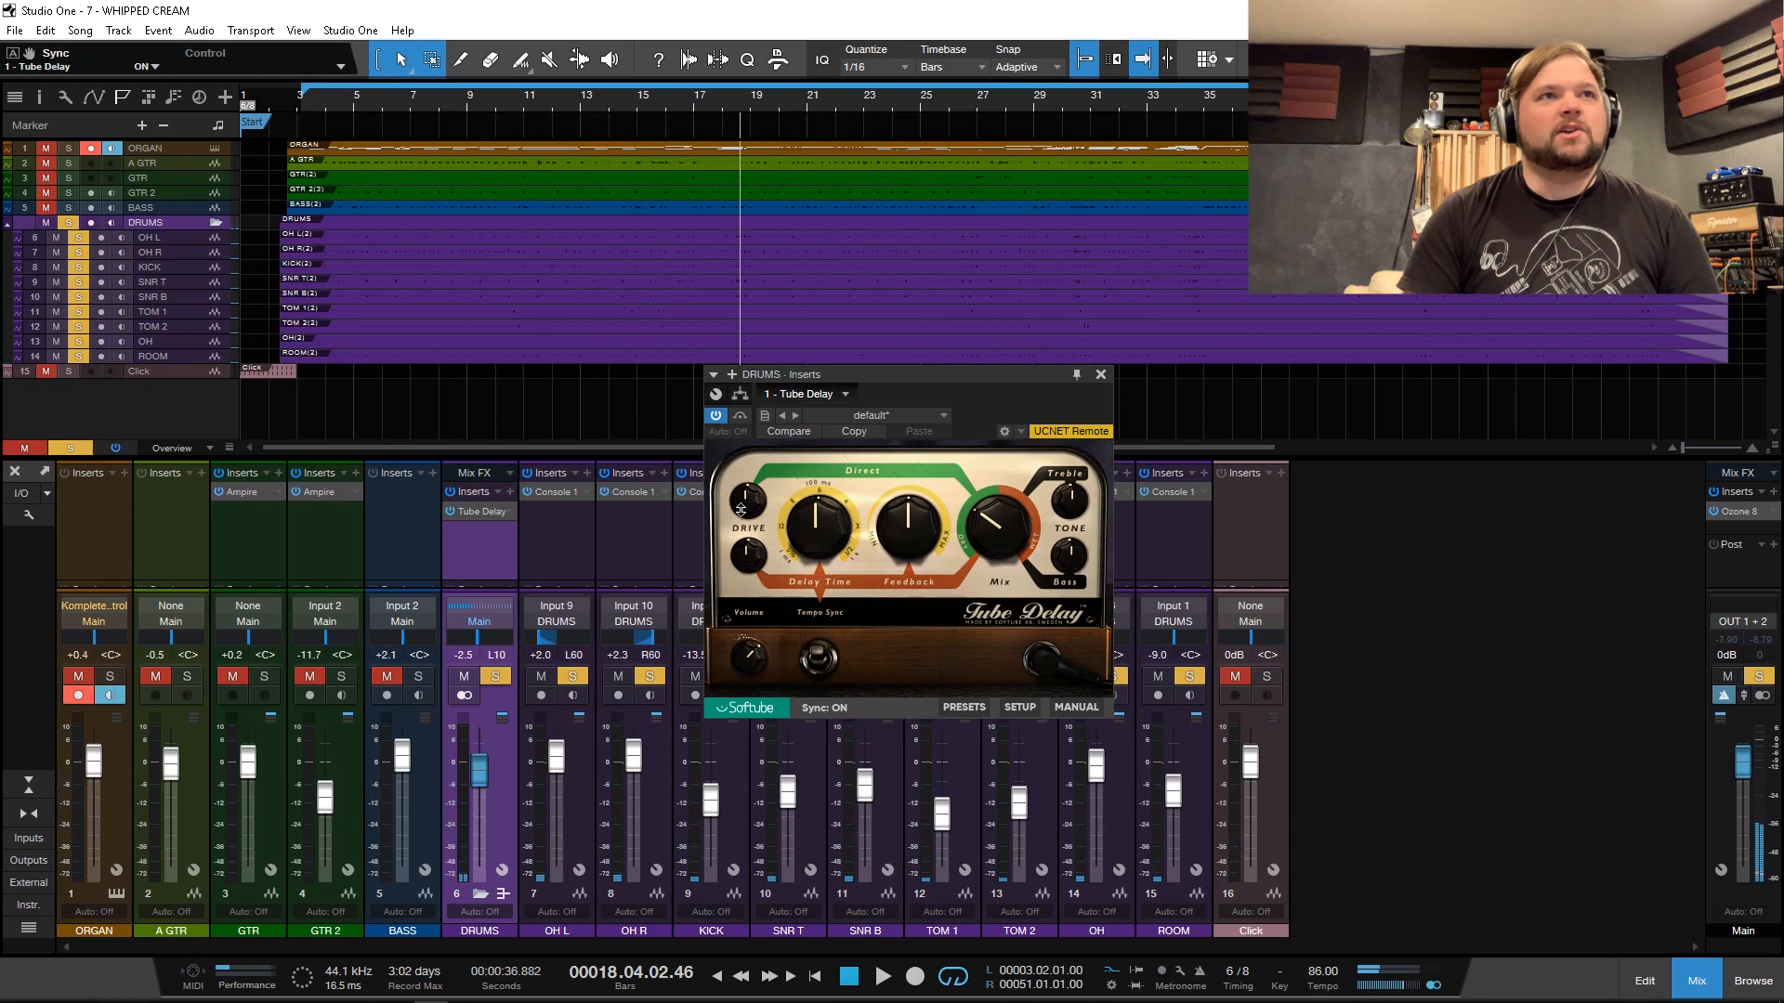
left_click_drag(810, 524, 820, 541)
key("space")
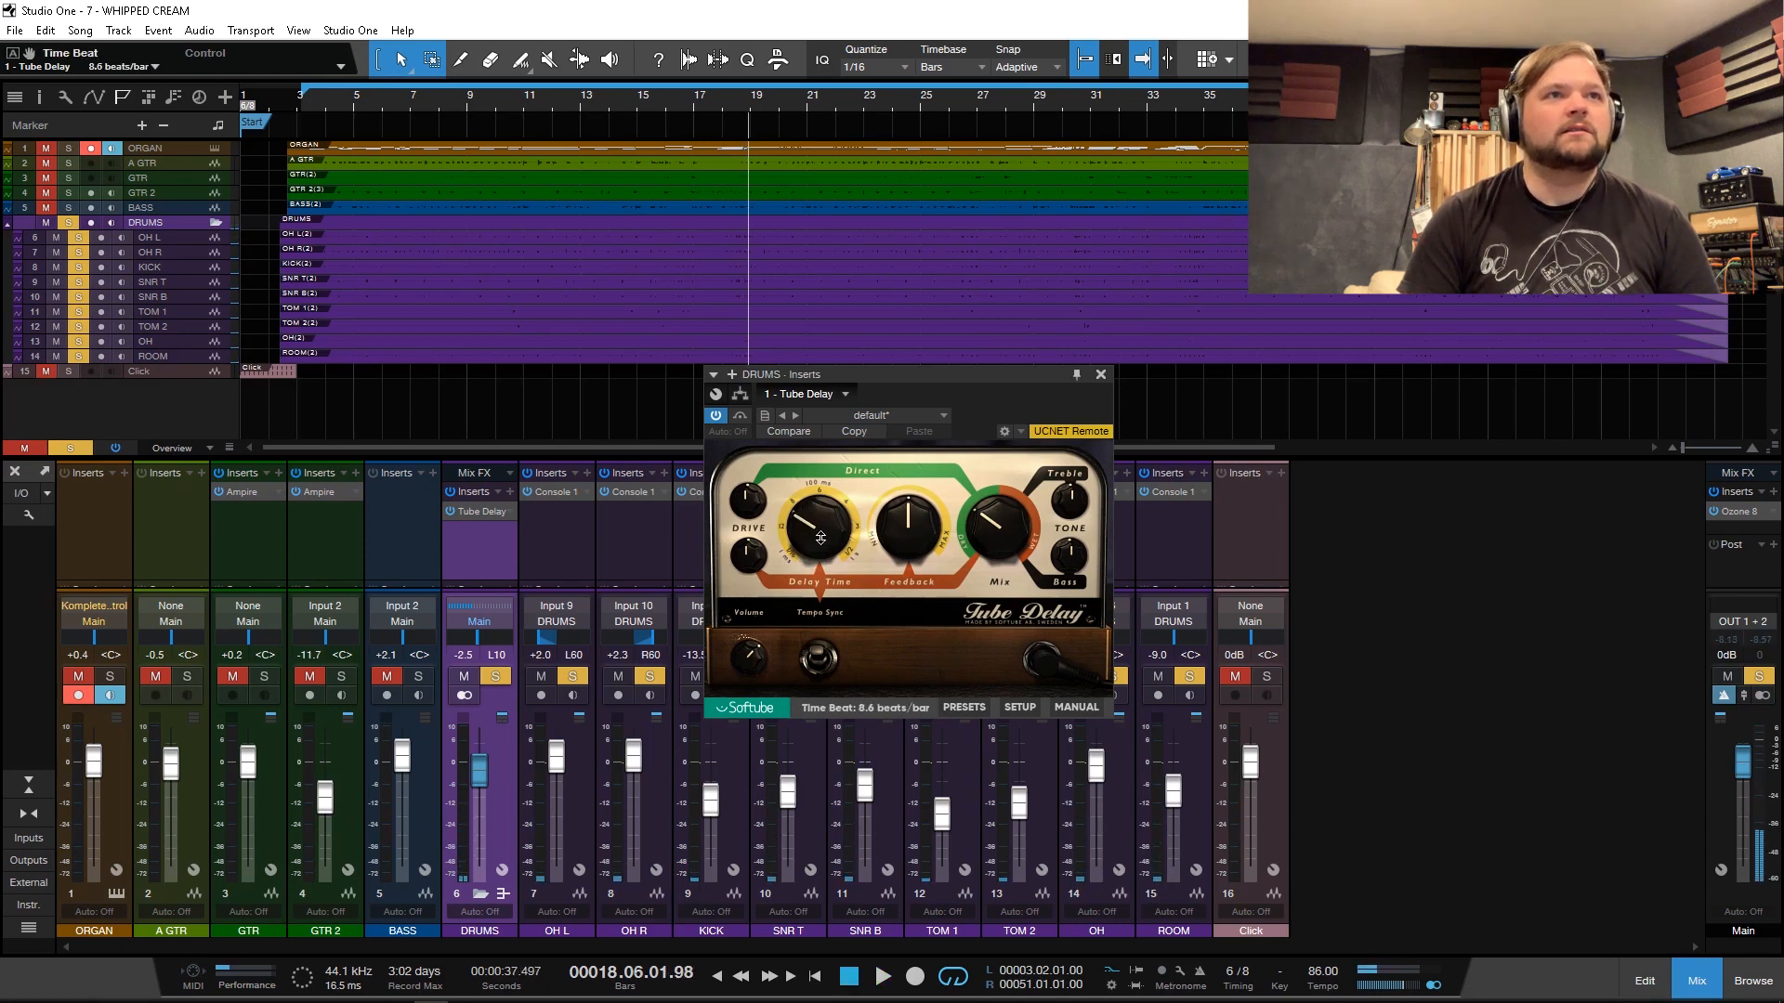
Step: Audition the drums while switching Tube Delay's tempo sync off and on again, and turn up the delay time
key("space")
left_click(819, 658)
key("space")
left_click(821, 658)
left_click_drag(822, 533, 751, 463)
Step: Set Tube Delay's delay drive to 6.90 and its treble to 7.45 while auditioning the drums, and stop playback
left_click_drag(749, 554, 749, 531)
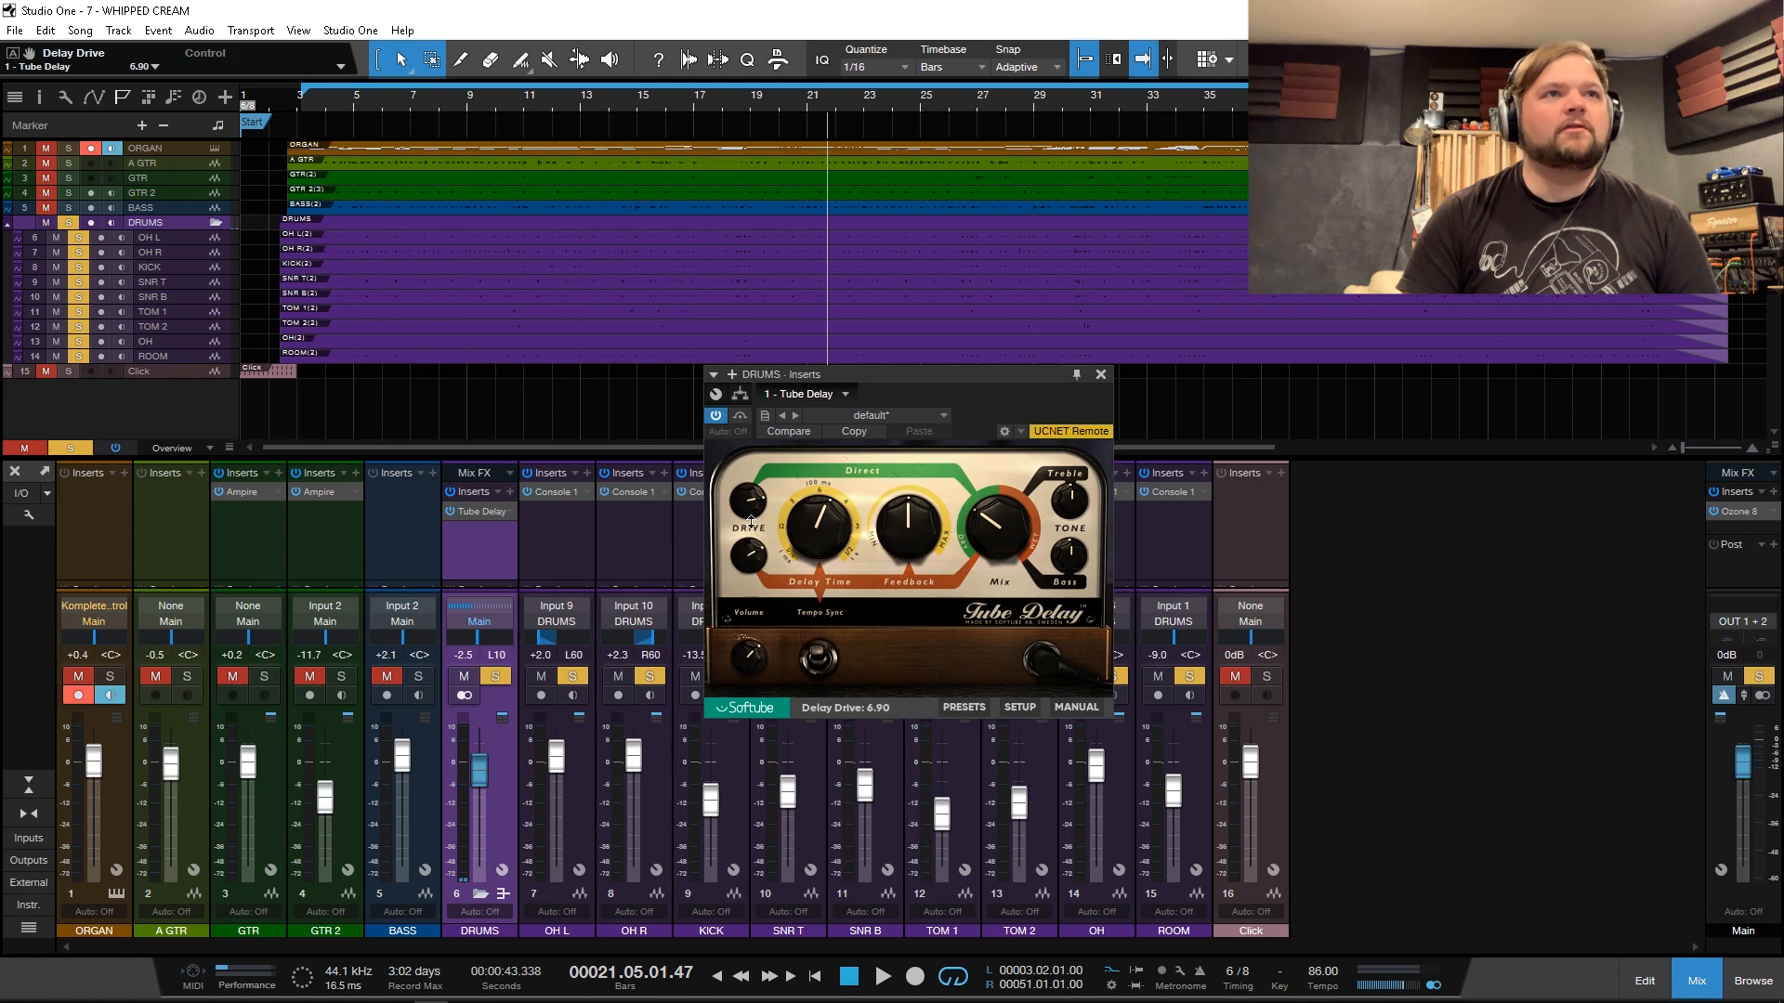
key("space")
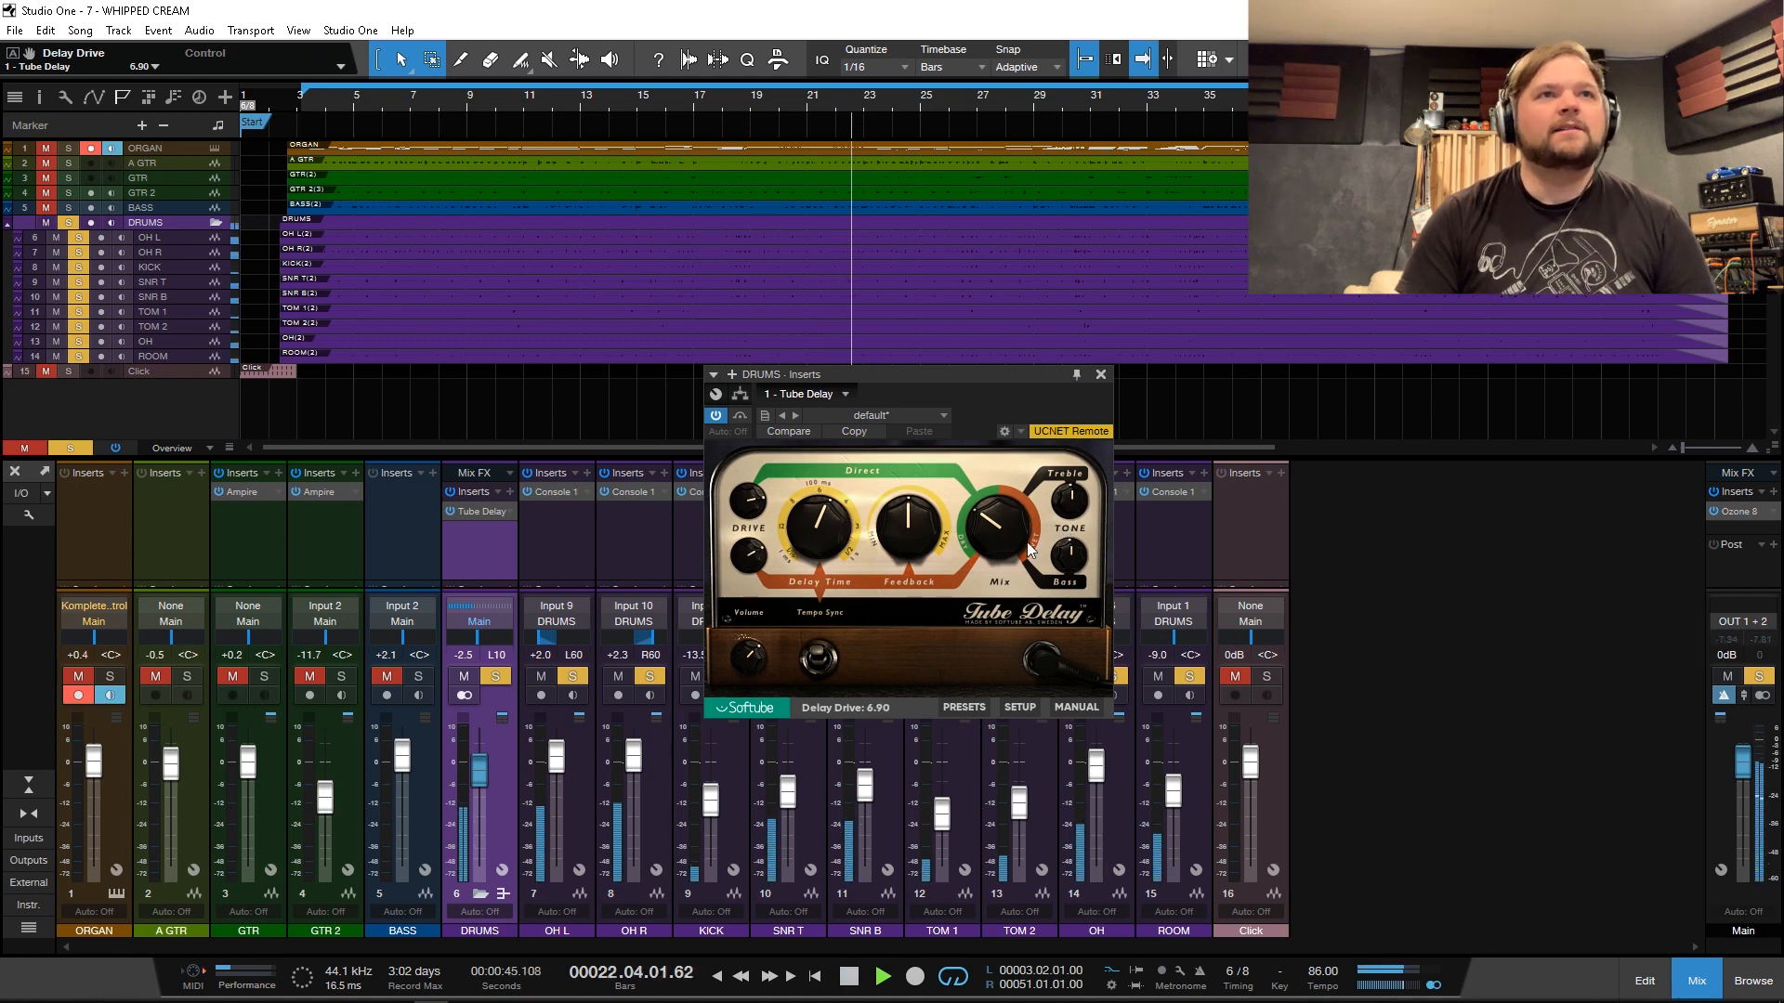
key("space")
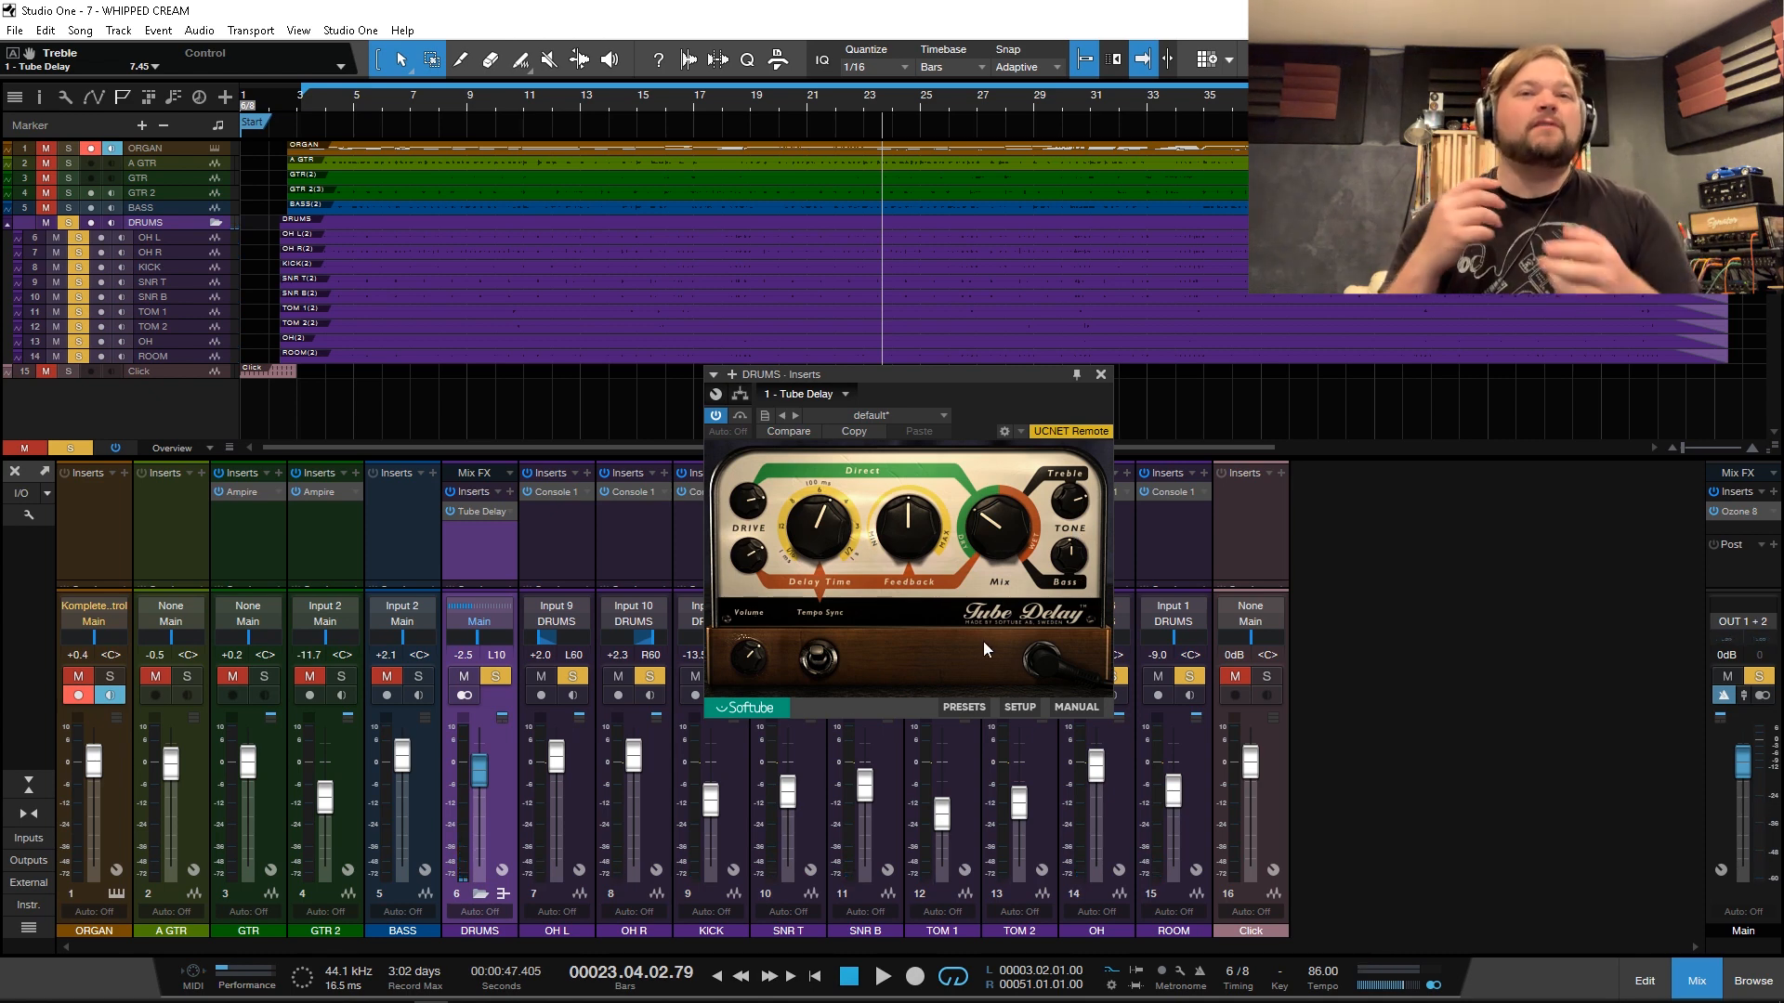
Step: Turn Tube Delay's tempo sync off, play the drums briefly and stop playback
left_click(815, 656)
key("space")
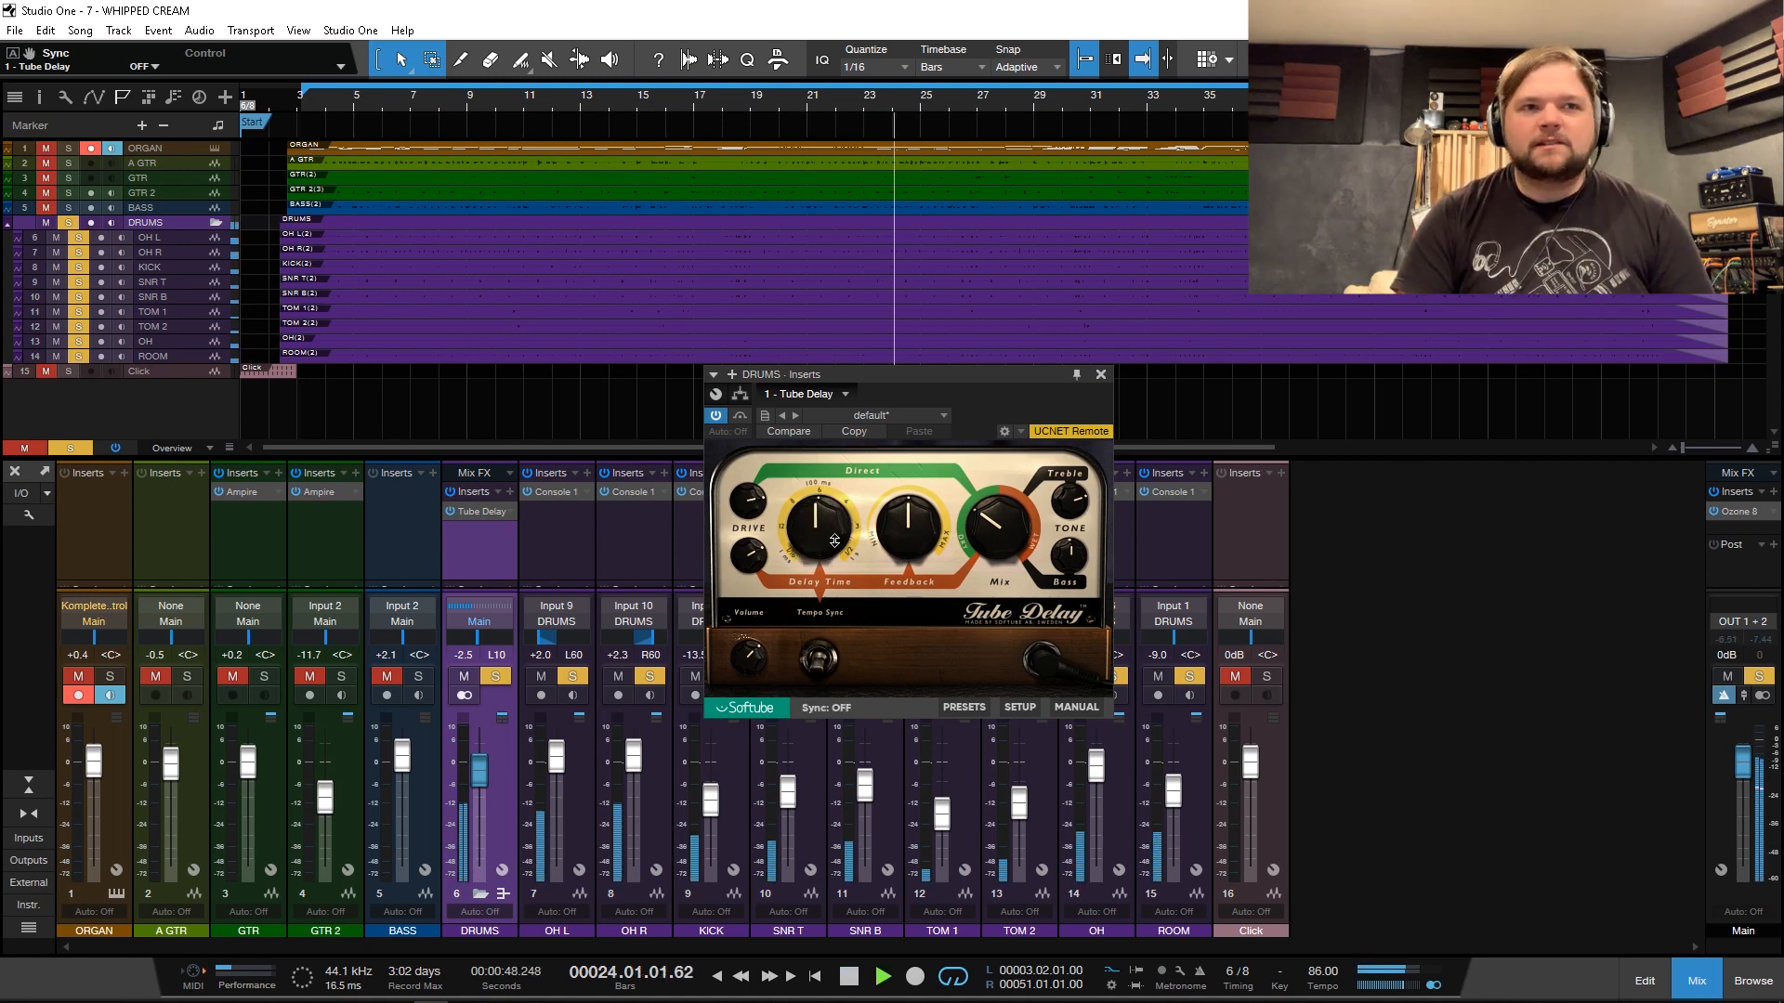
key("space")
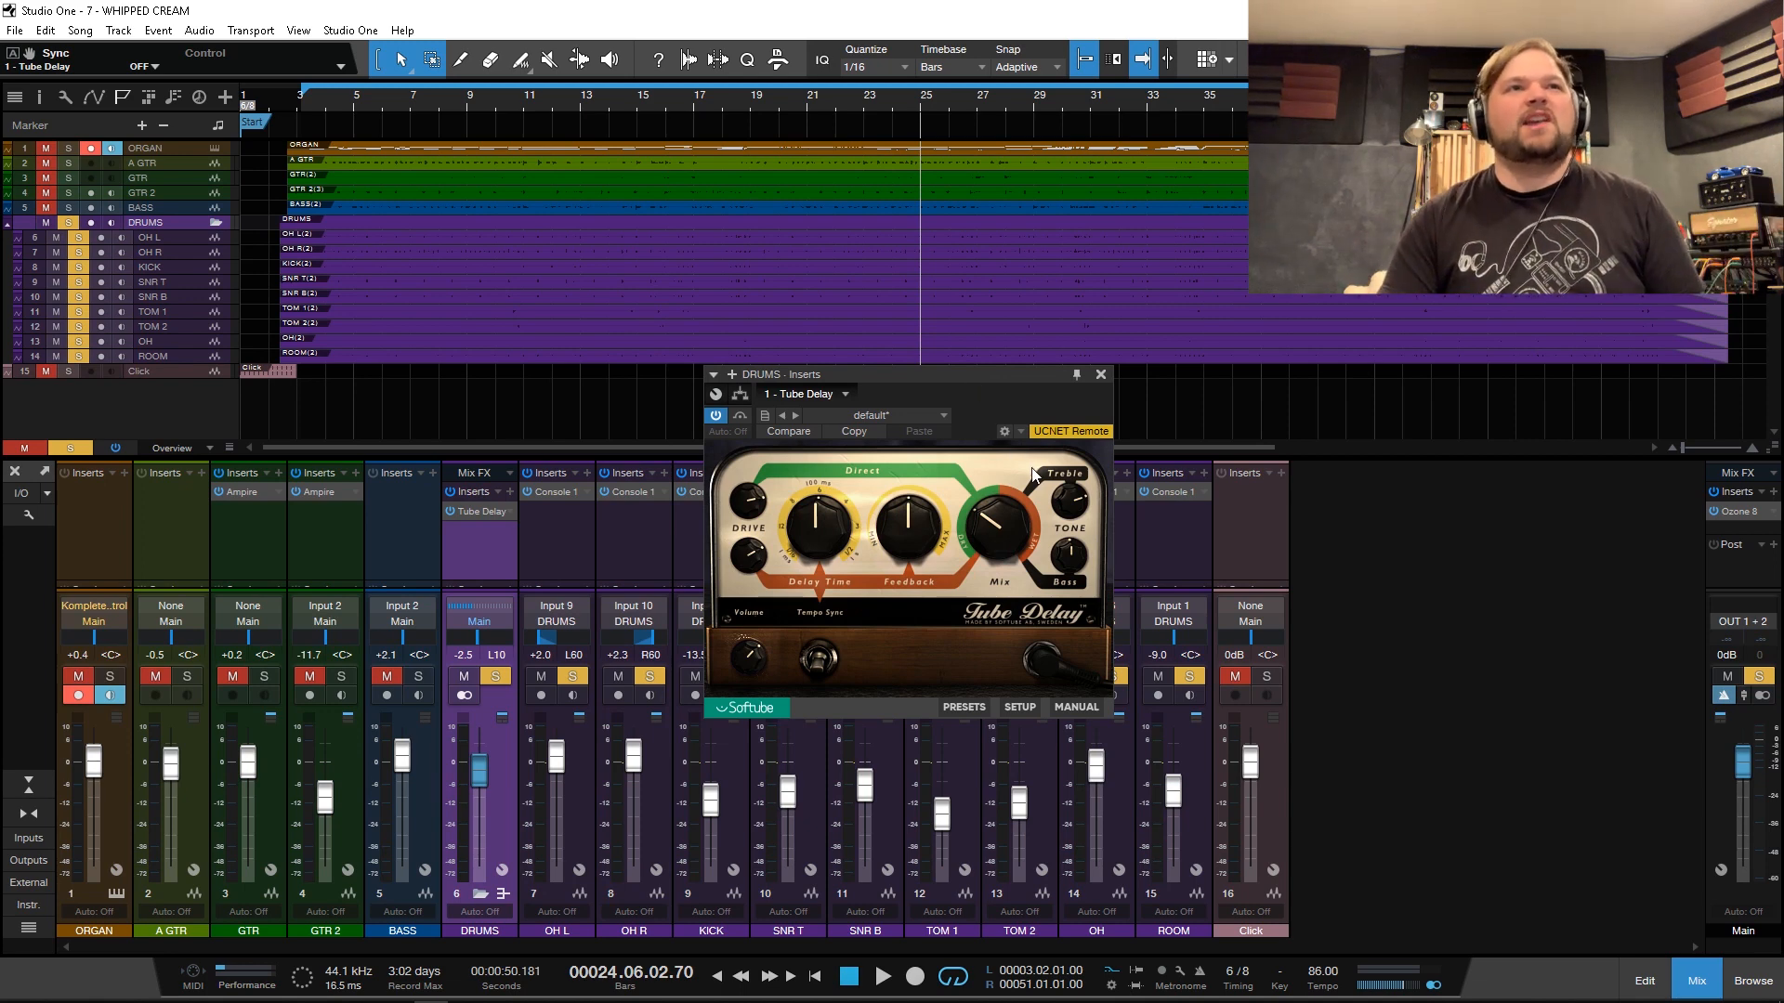
Step: Compare the playing drums with Tube Delay bypassed and active, and close its window
key("space")
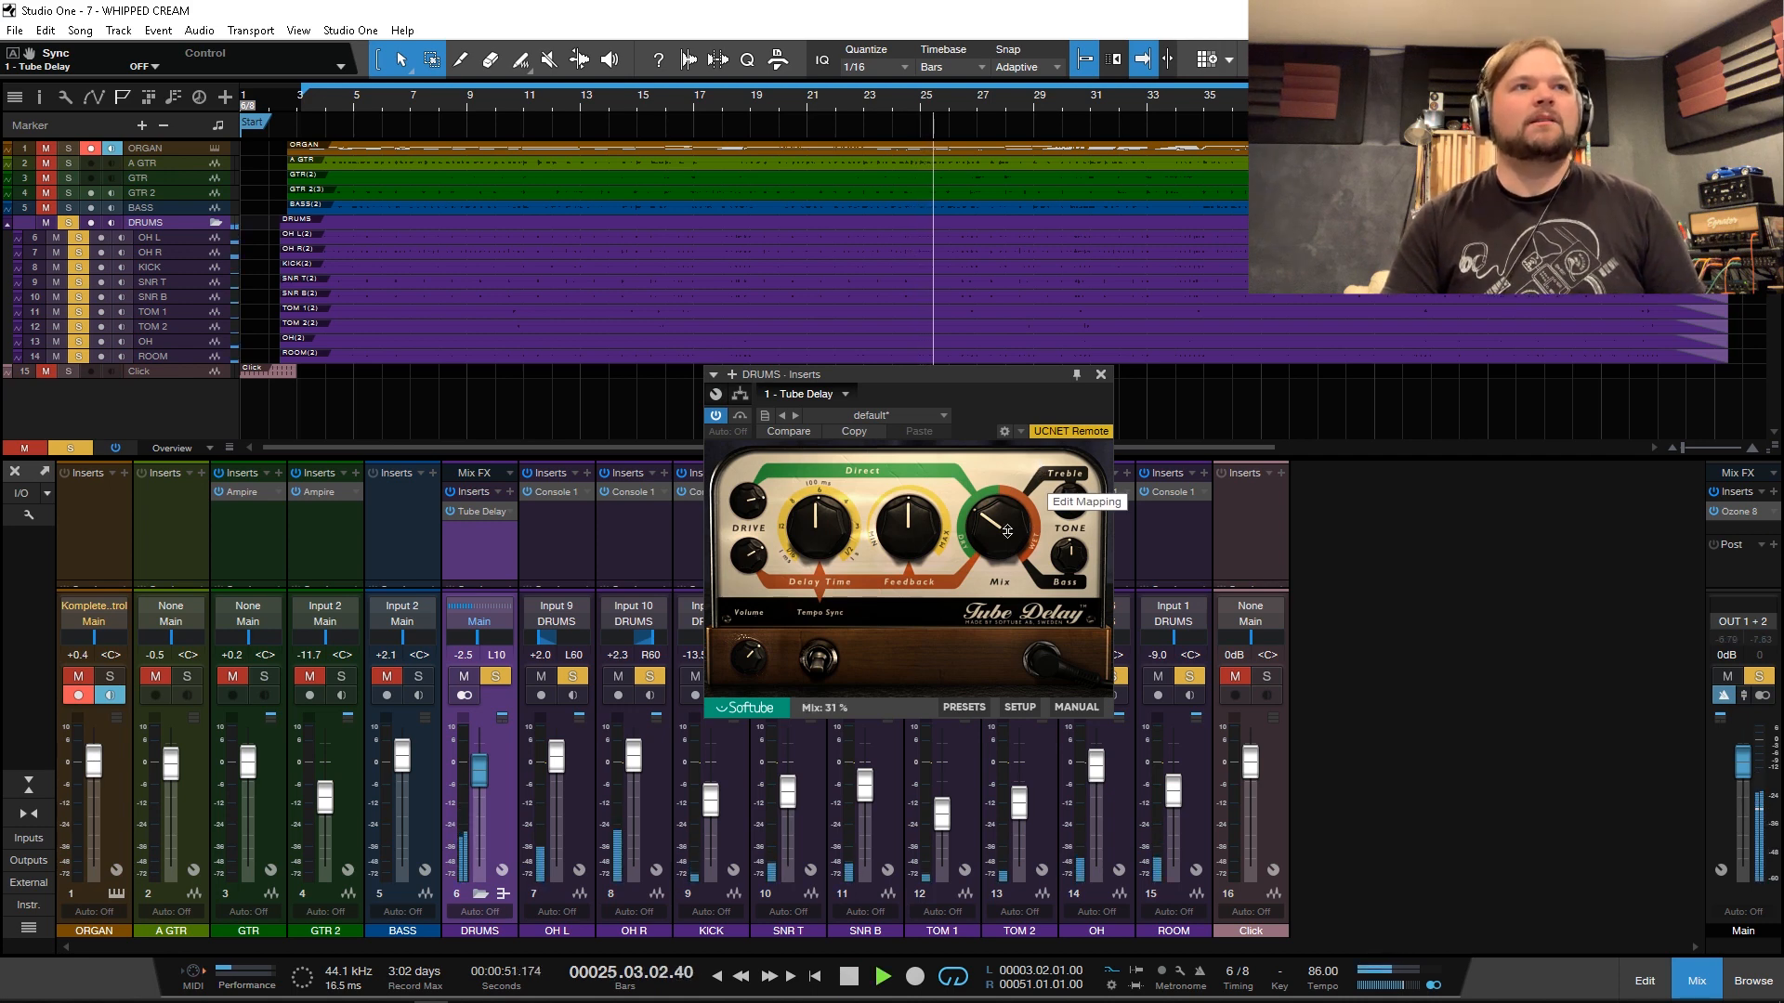
left_click(716, 416)
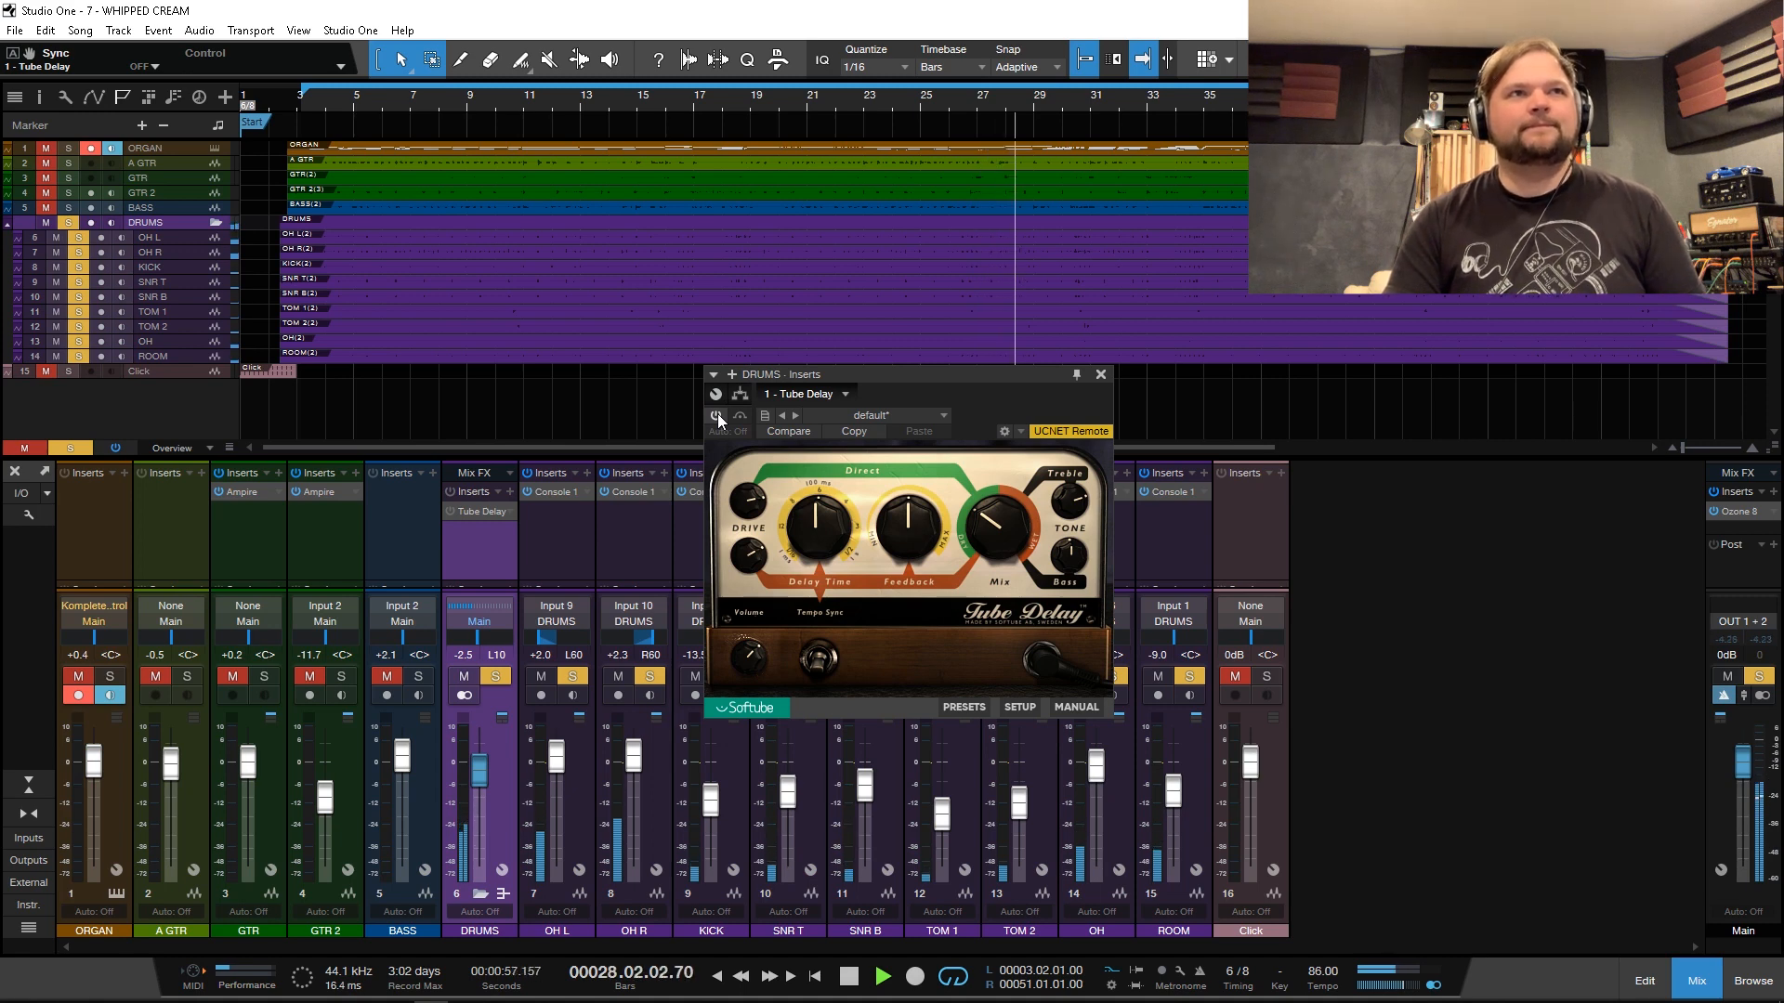
left_click(716, 415)
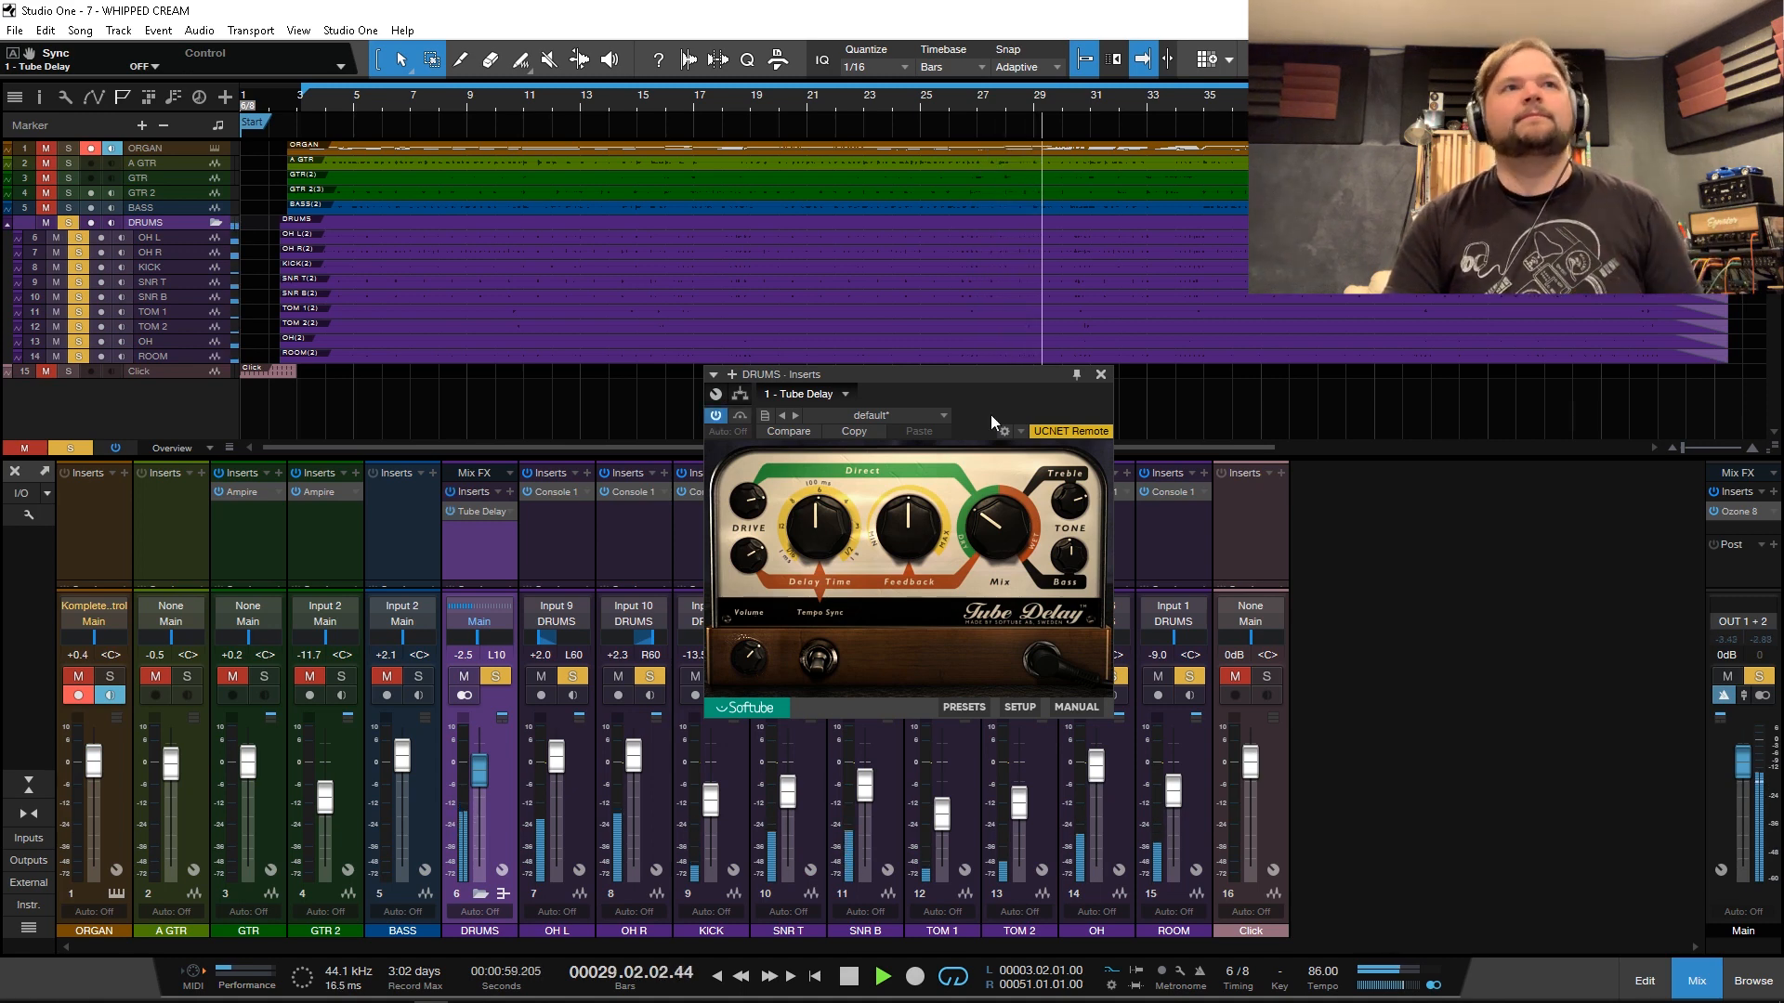
left_click(1100, 374)
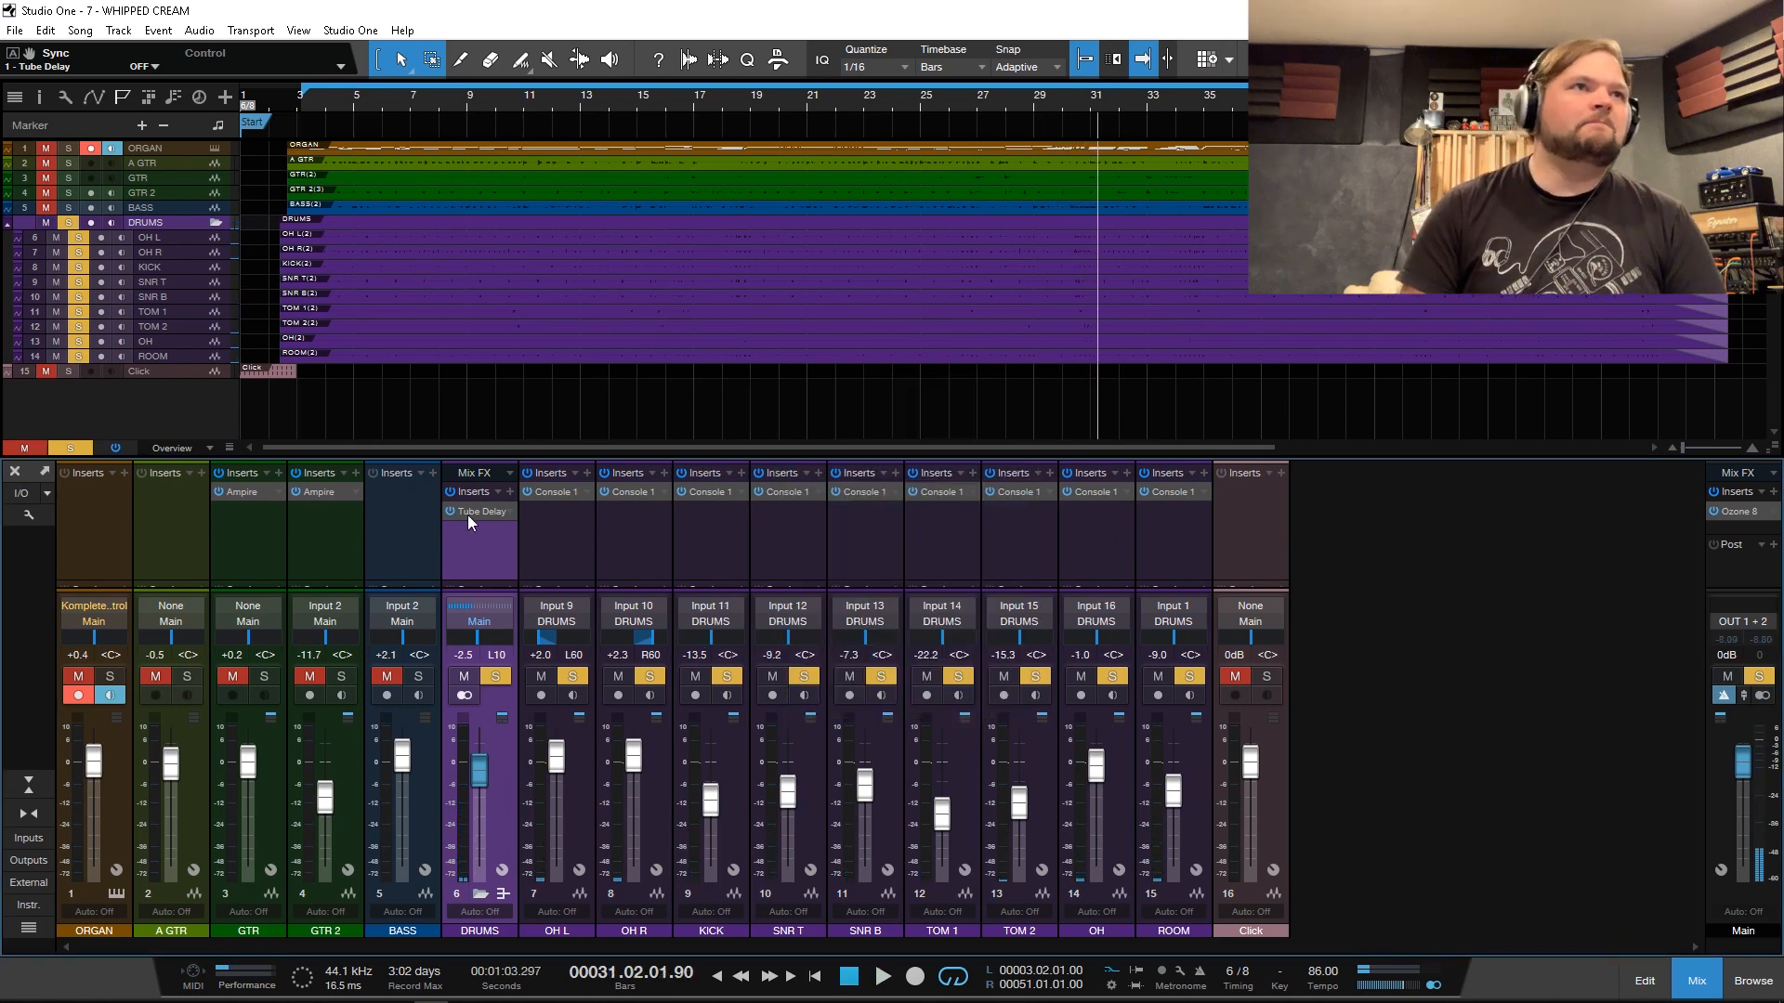
Step: Replace Tube Delay on the DRUMS bus with Softube's TSAR-1 Reverb and move its window fully into view
right_click(512, 511)
left_click(546, 705)
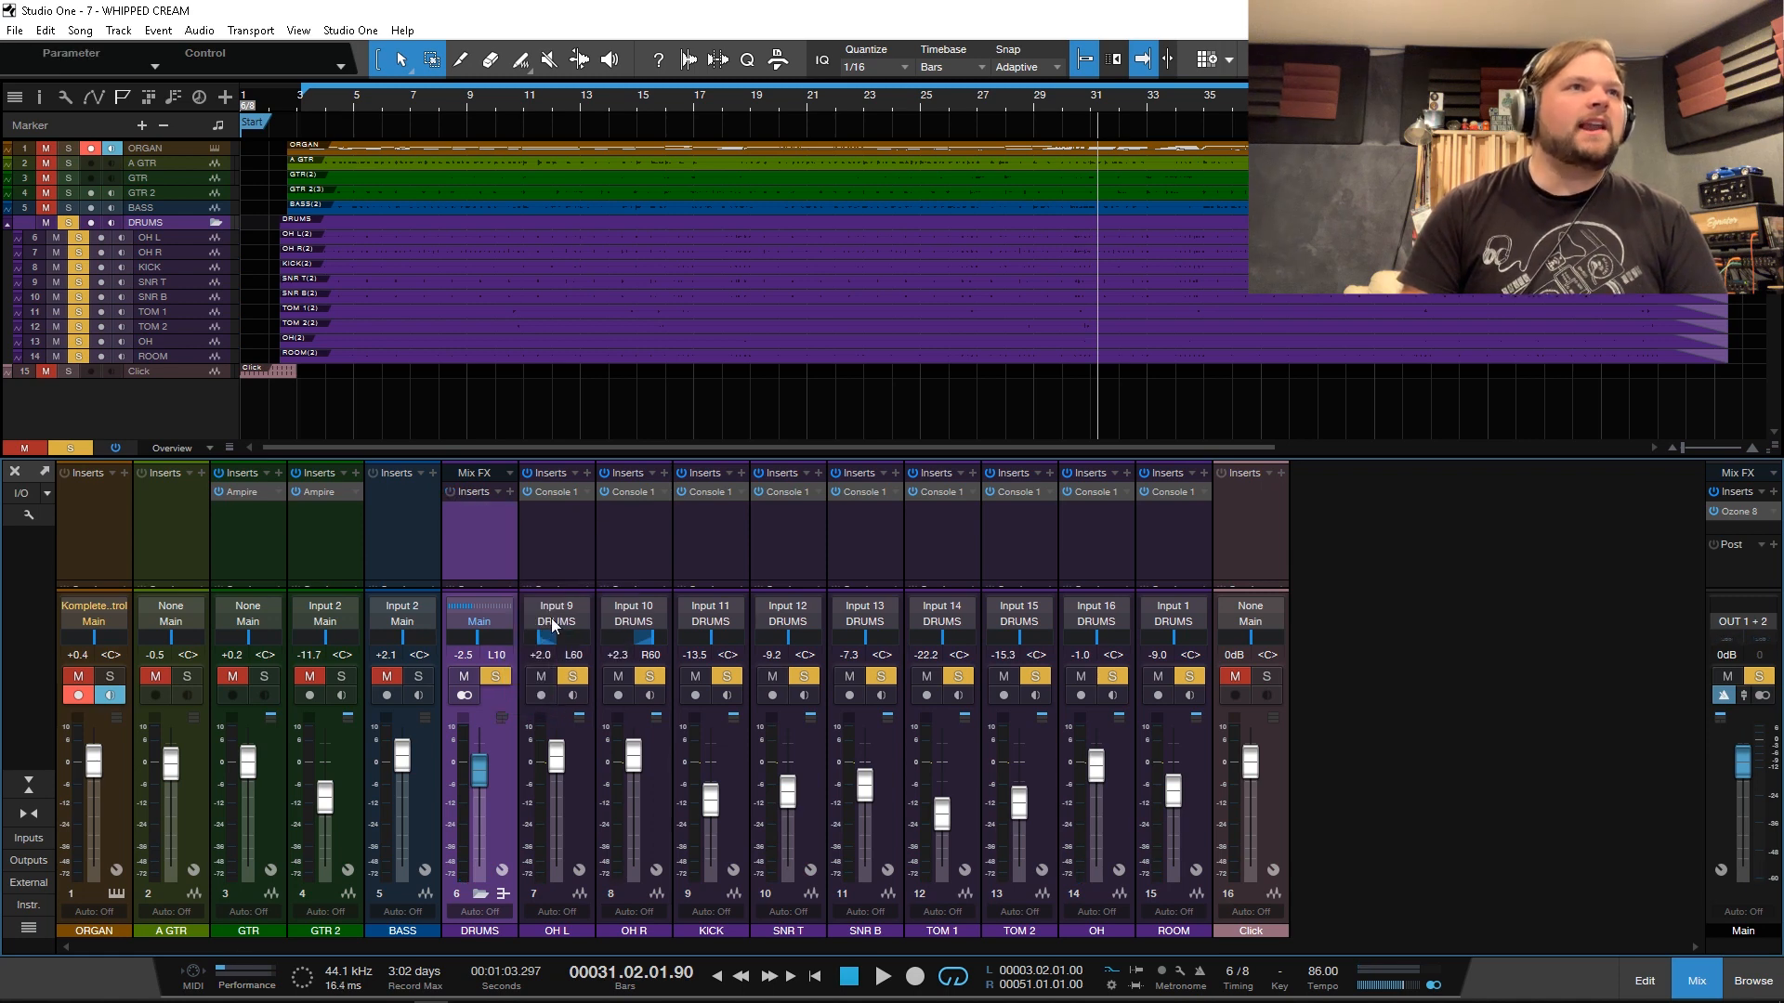
left_click(510, 490)
scroll(633, 783, "down", 3)
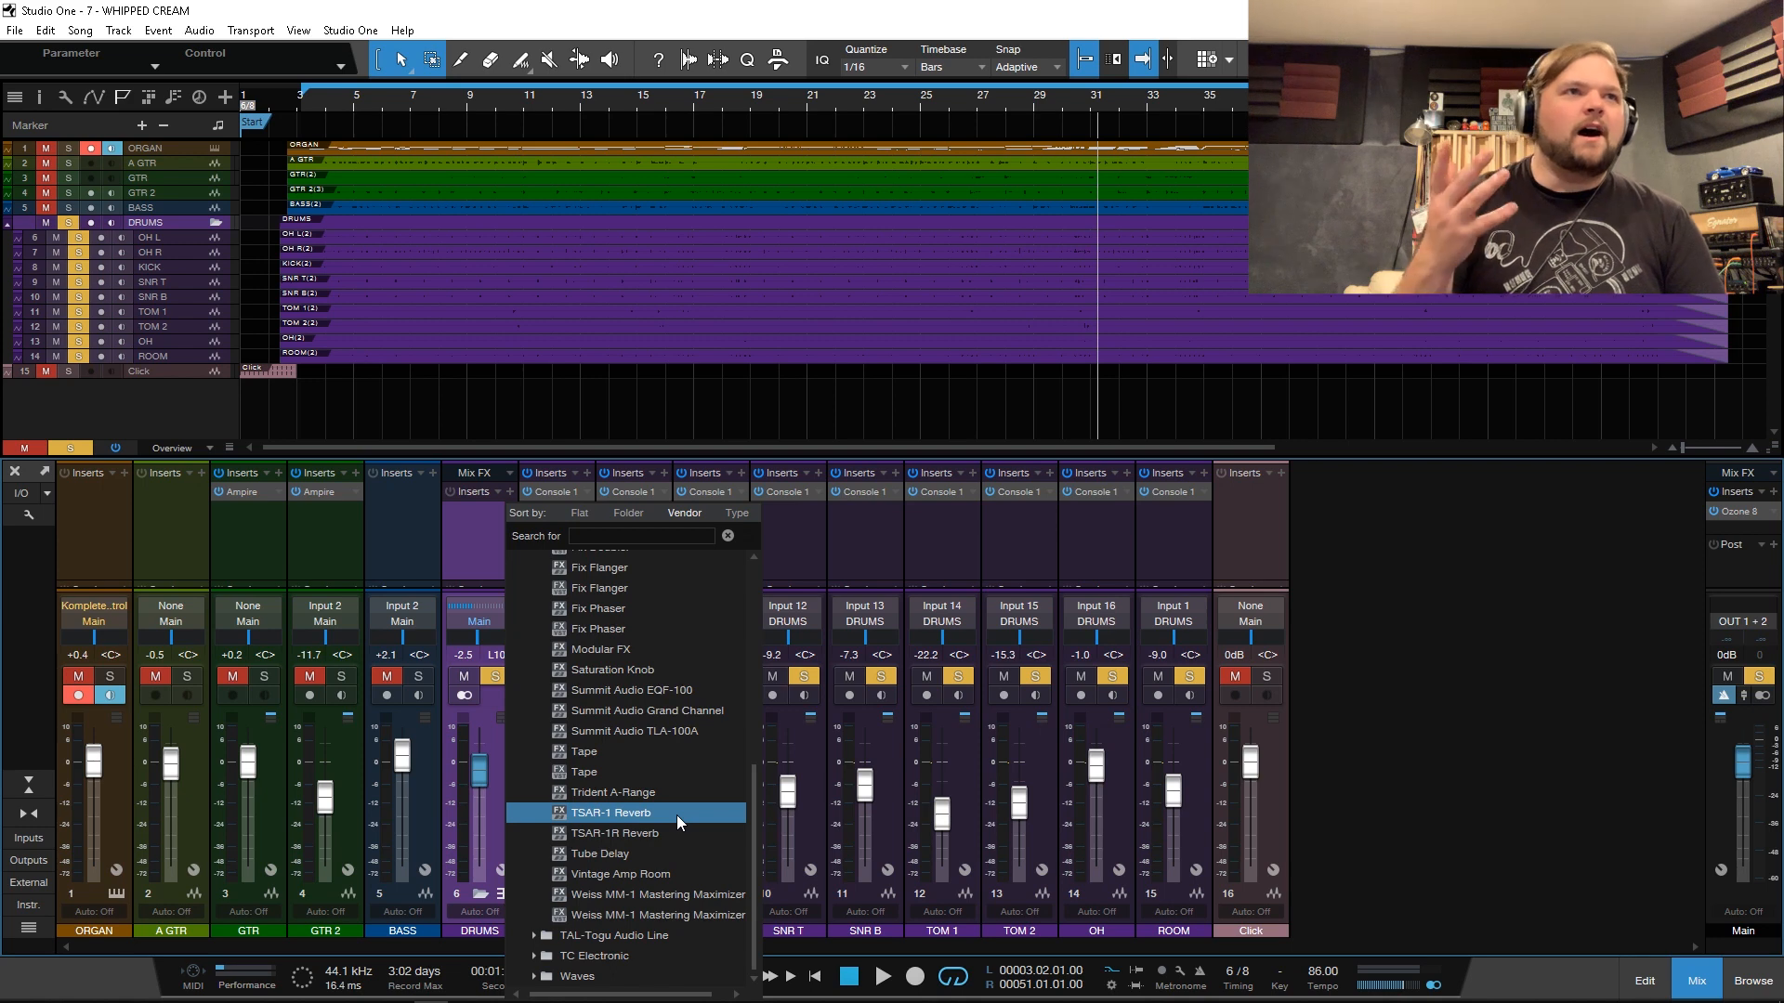
left_click(676, 813)
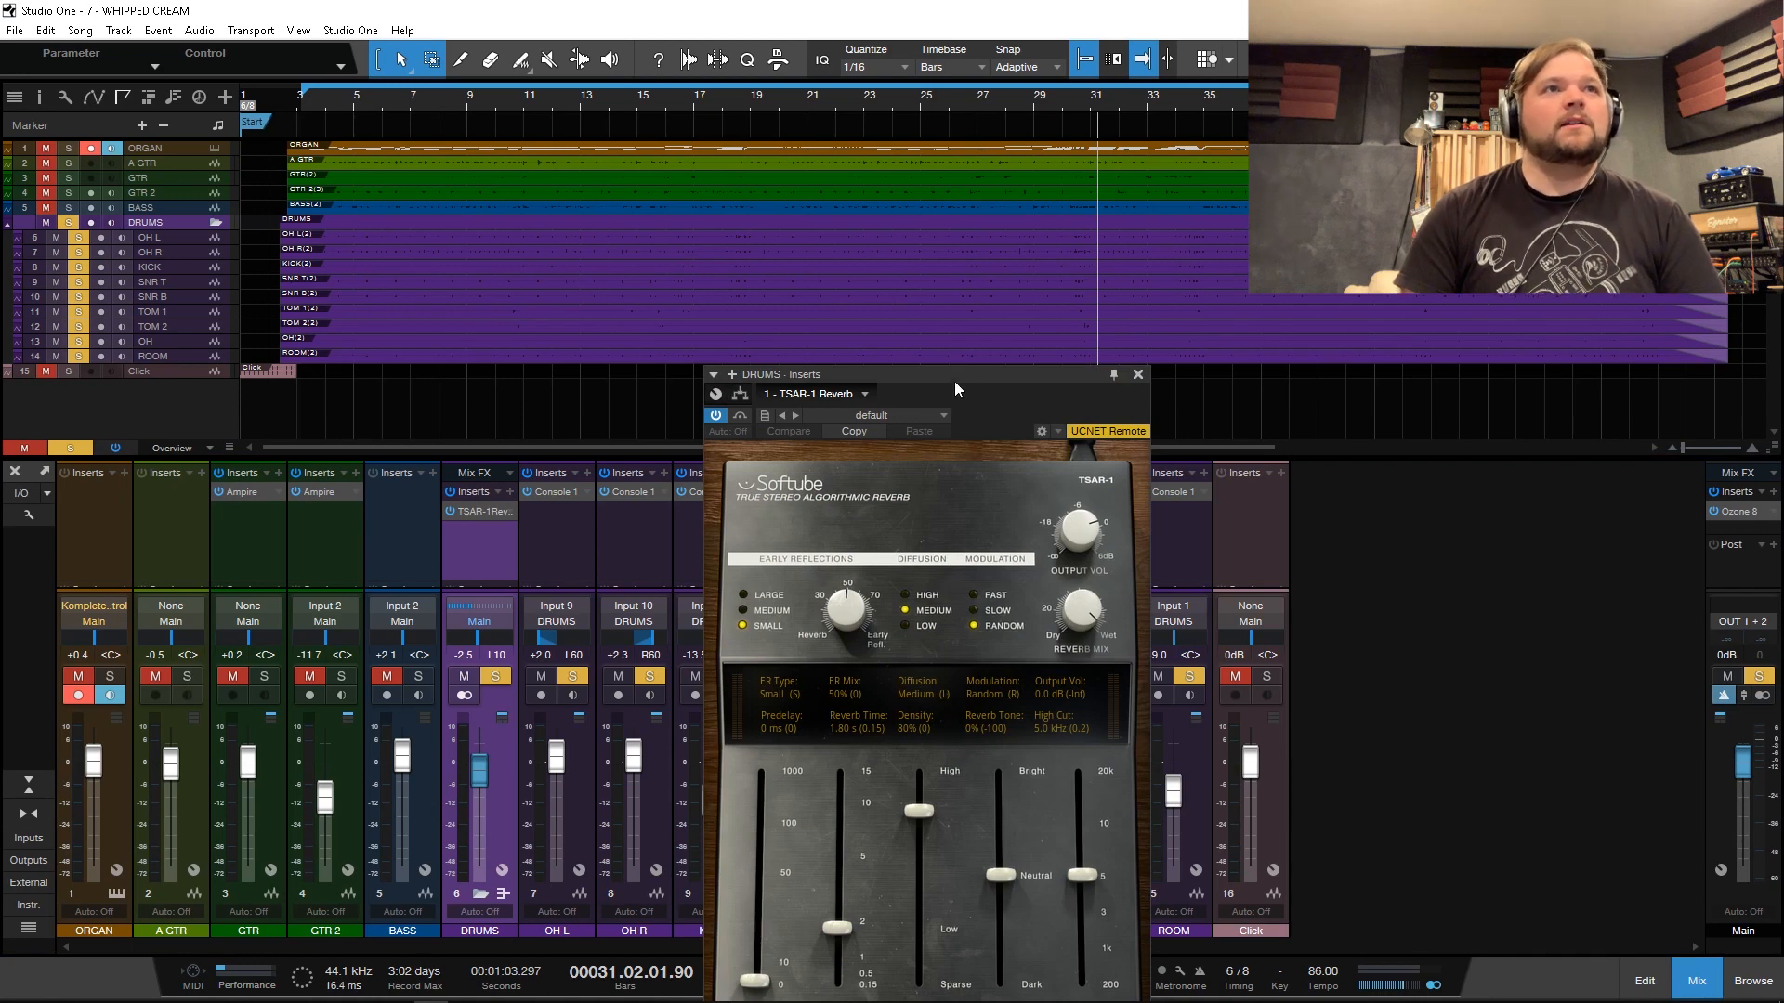
left_click_drag(957, 375, 953, 200)
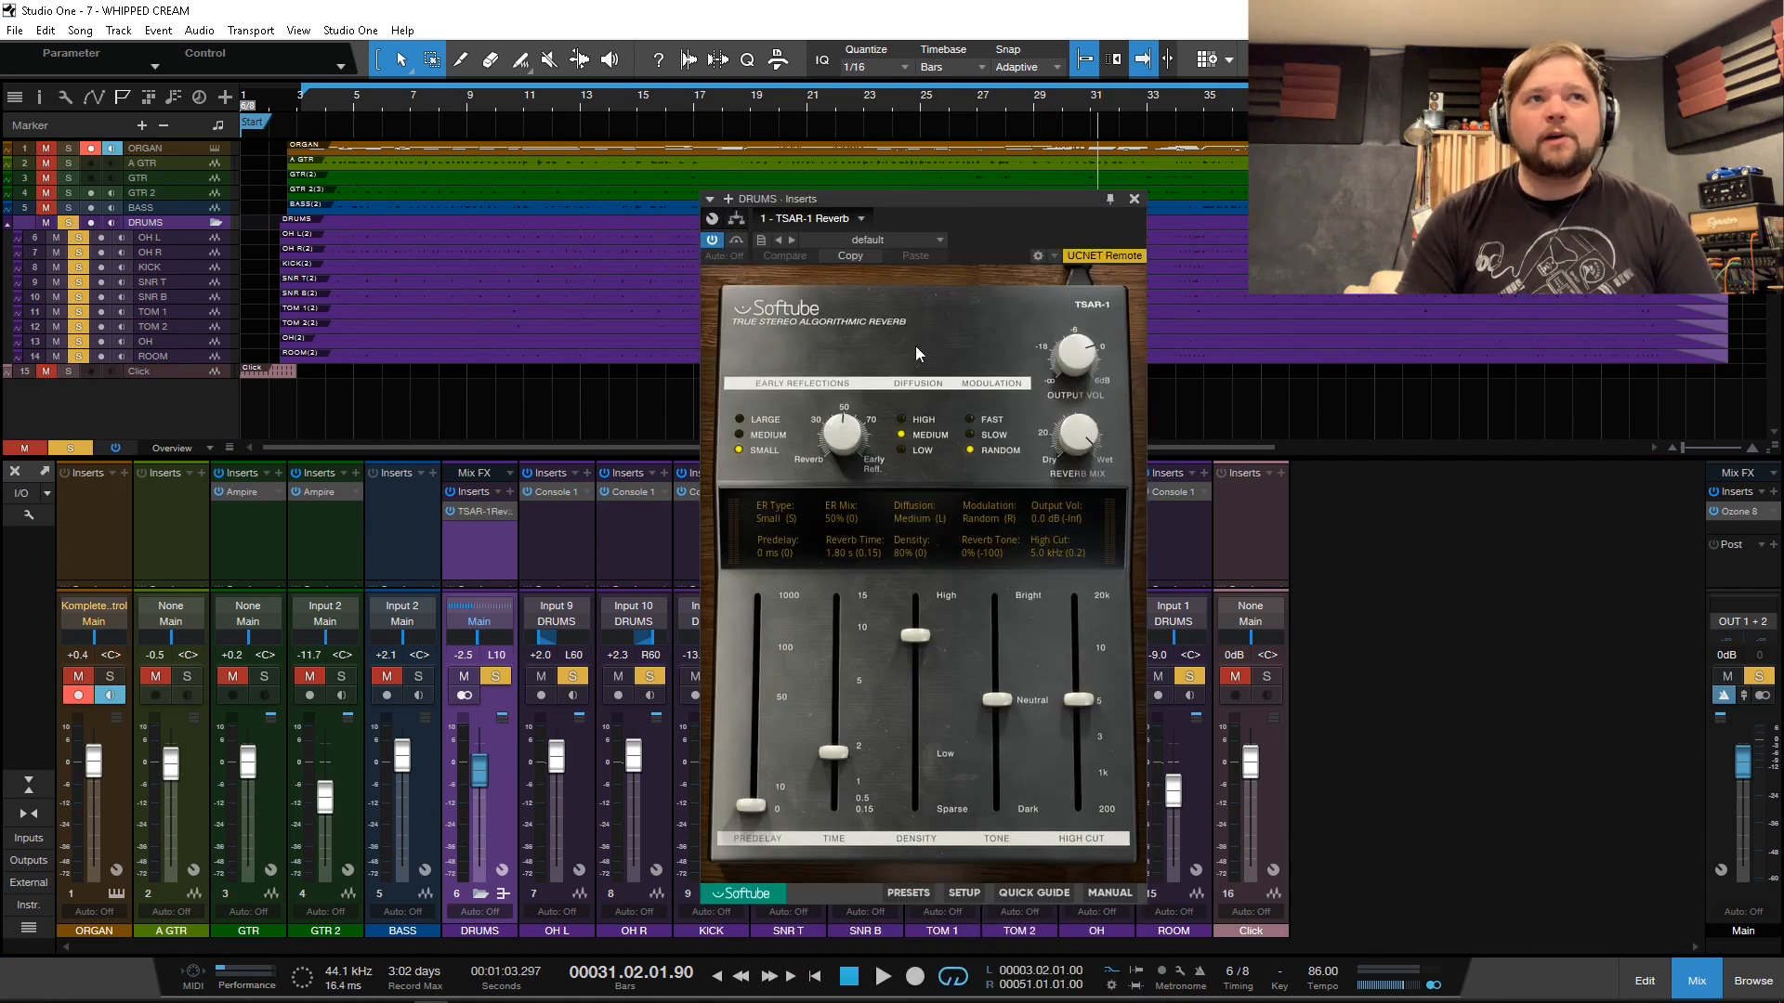
Step: Set the TSAR-1 reverb mix to 14 %, compare the drums bypassed and active, lower the mix to 9 % and stop playback
left_click(1083, 436)
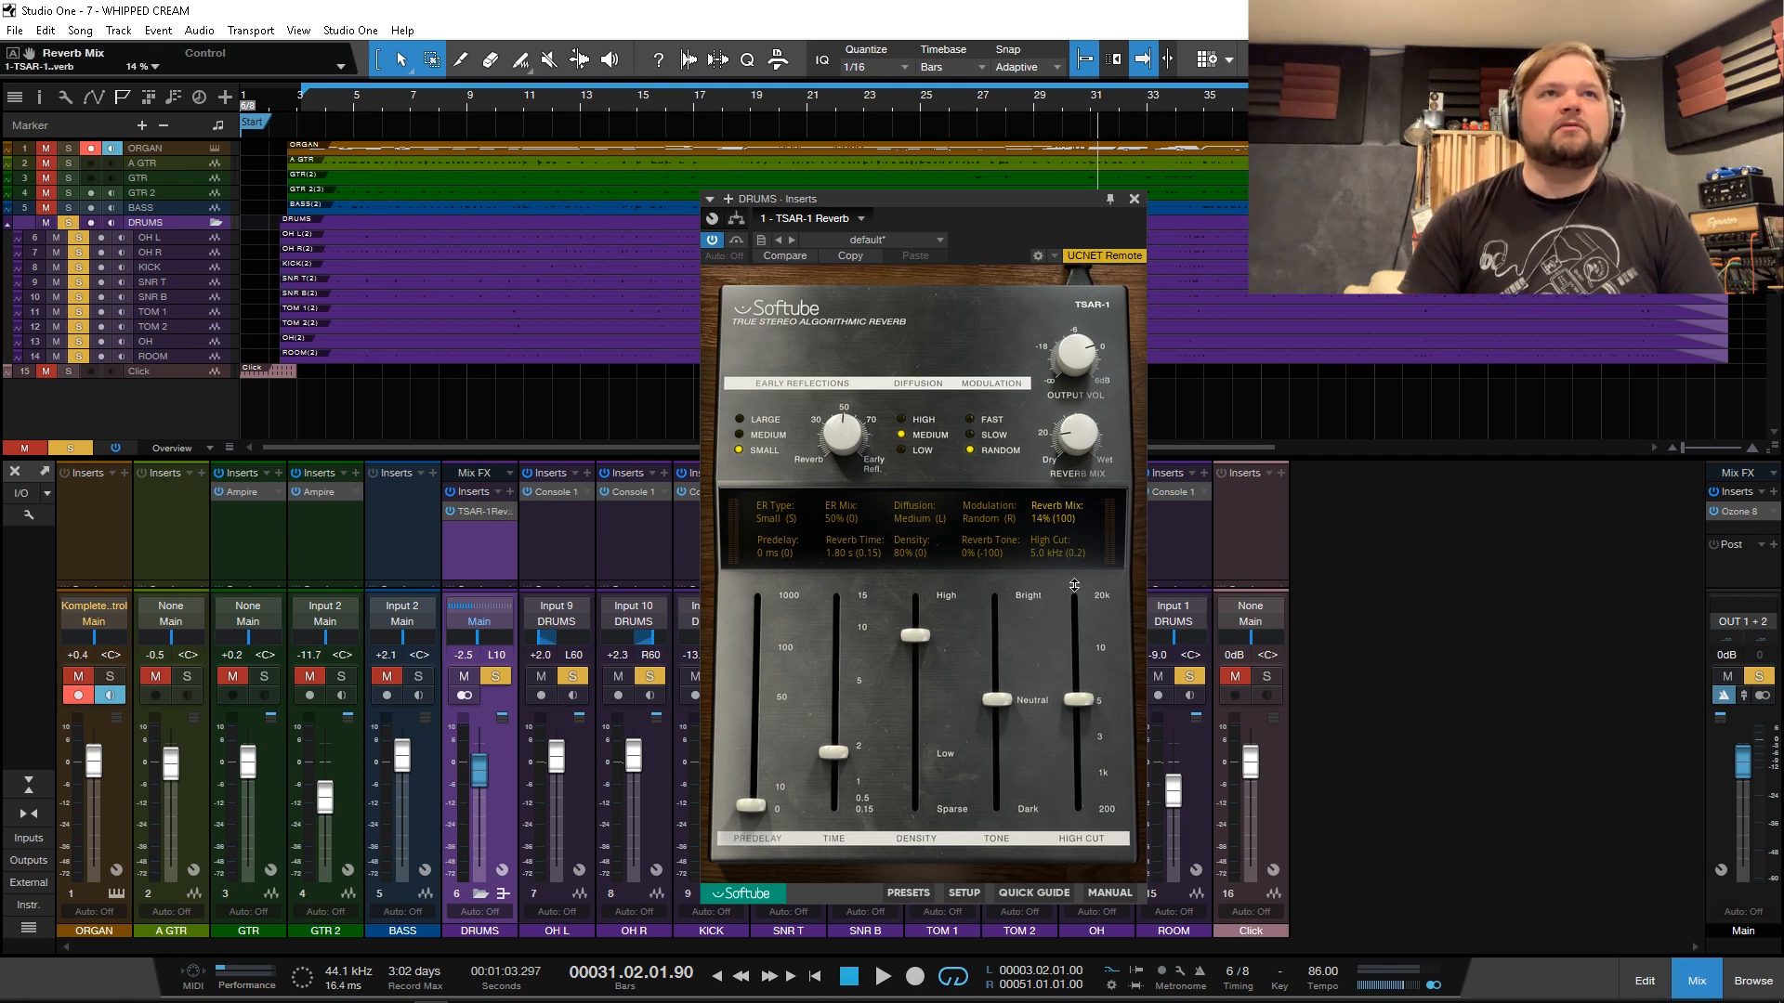
left_click(708, 241)
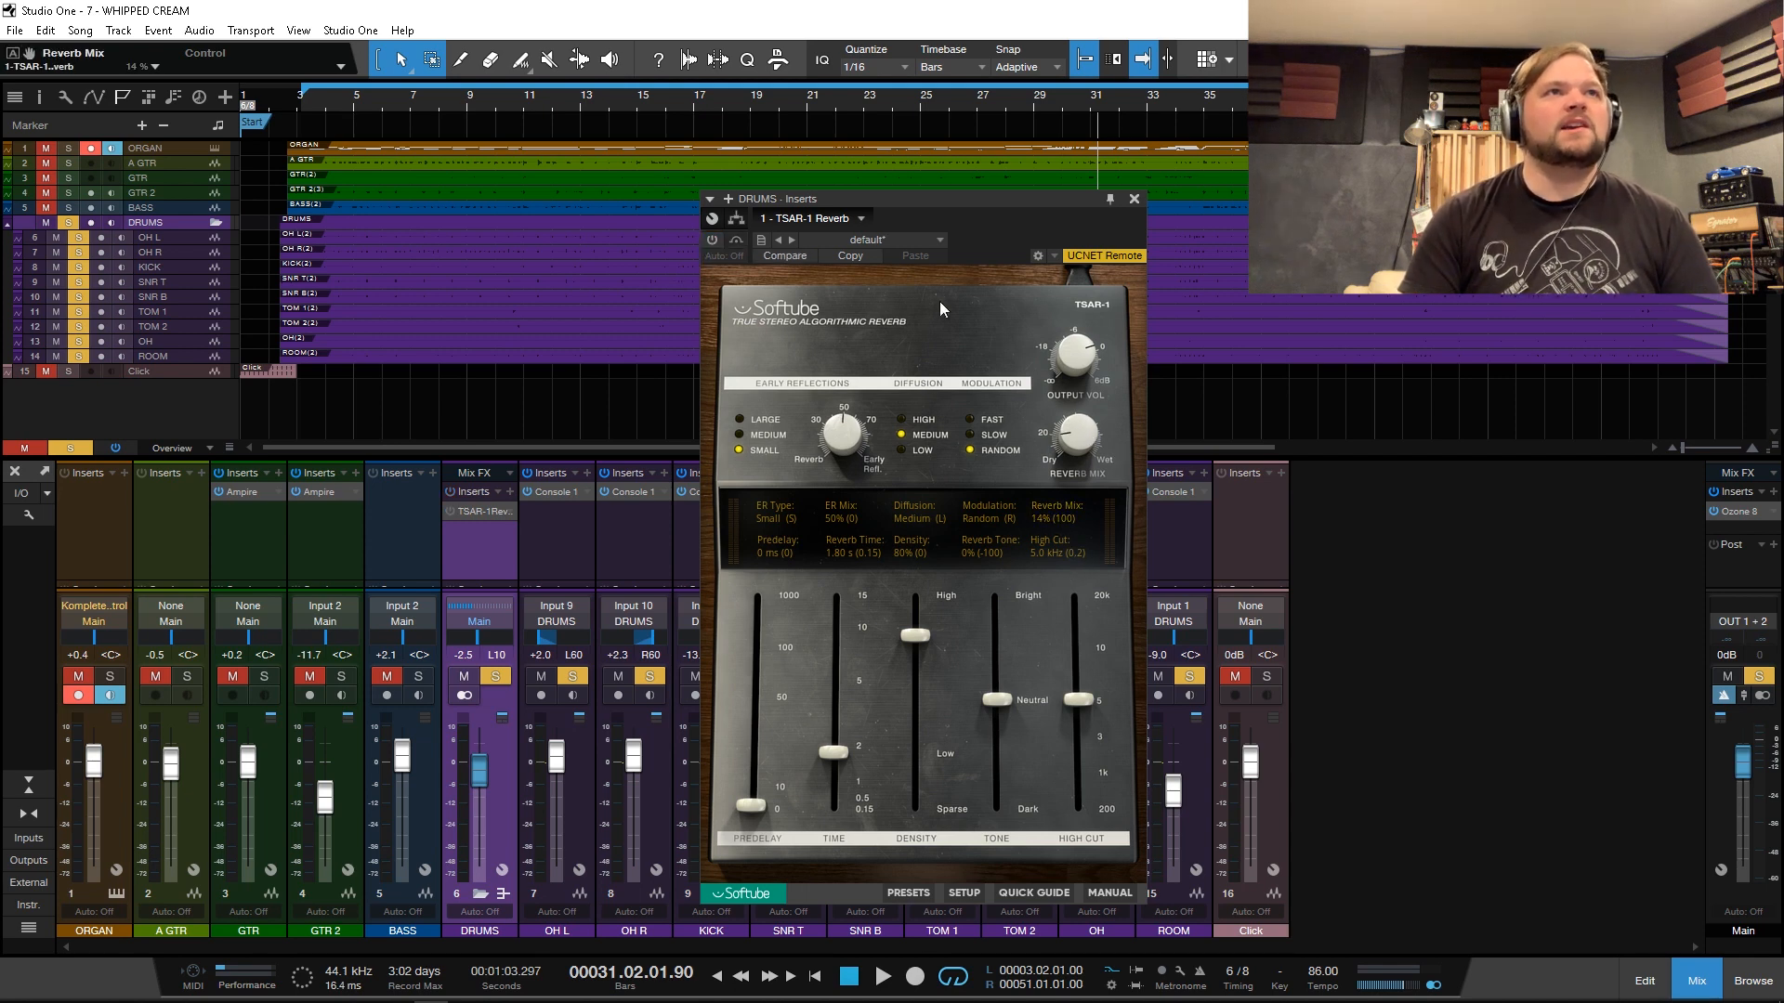
key("space")
left_click(714, 240)
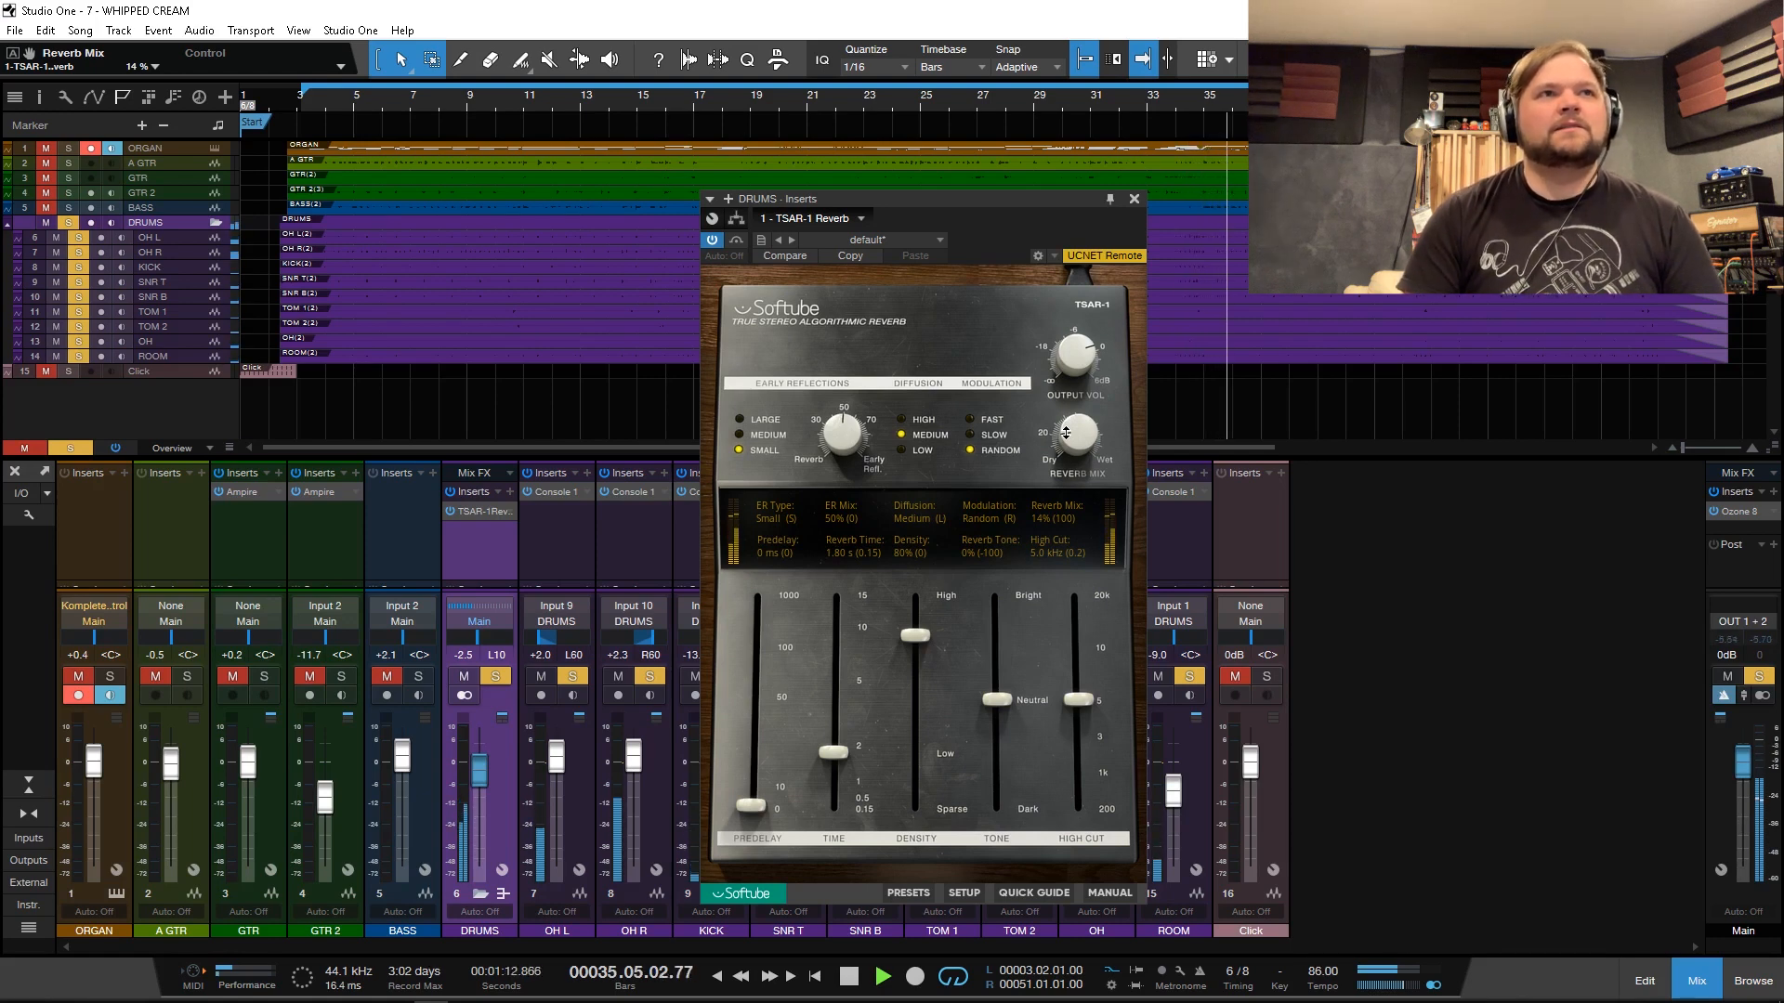
mouse_move(1065, 433)
left_mouse_down()
mouse_move(1076, 390)
mouse_move(1048, 433)
left_mouse_up()
key("space")
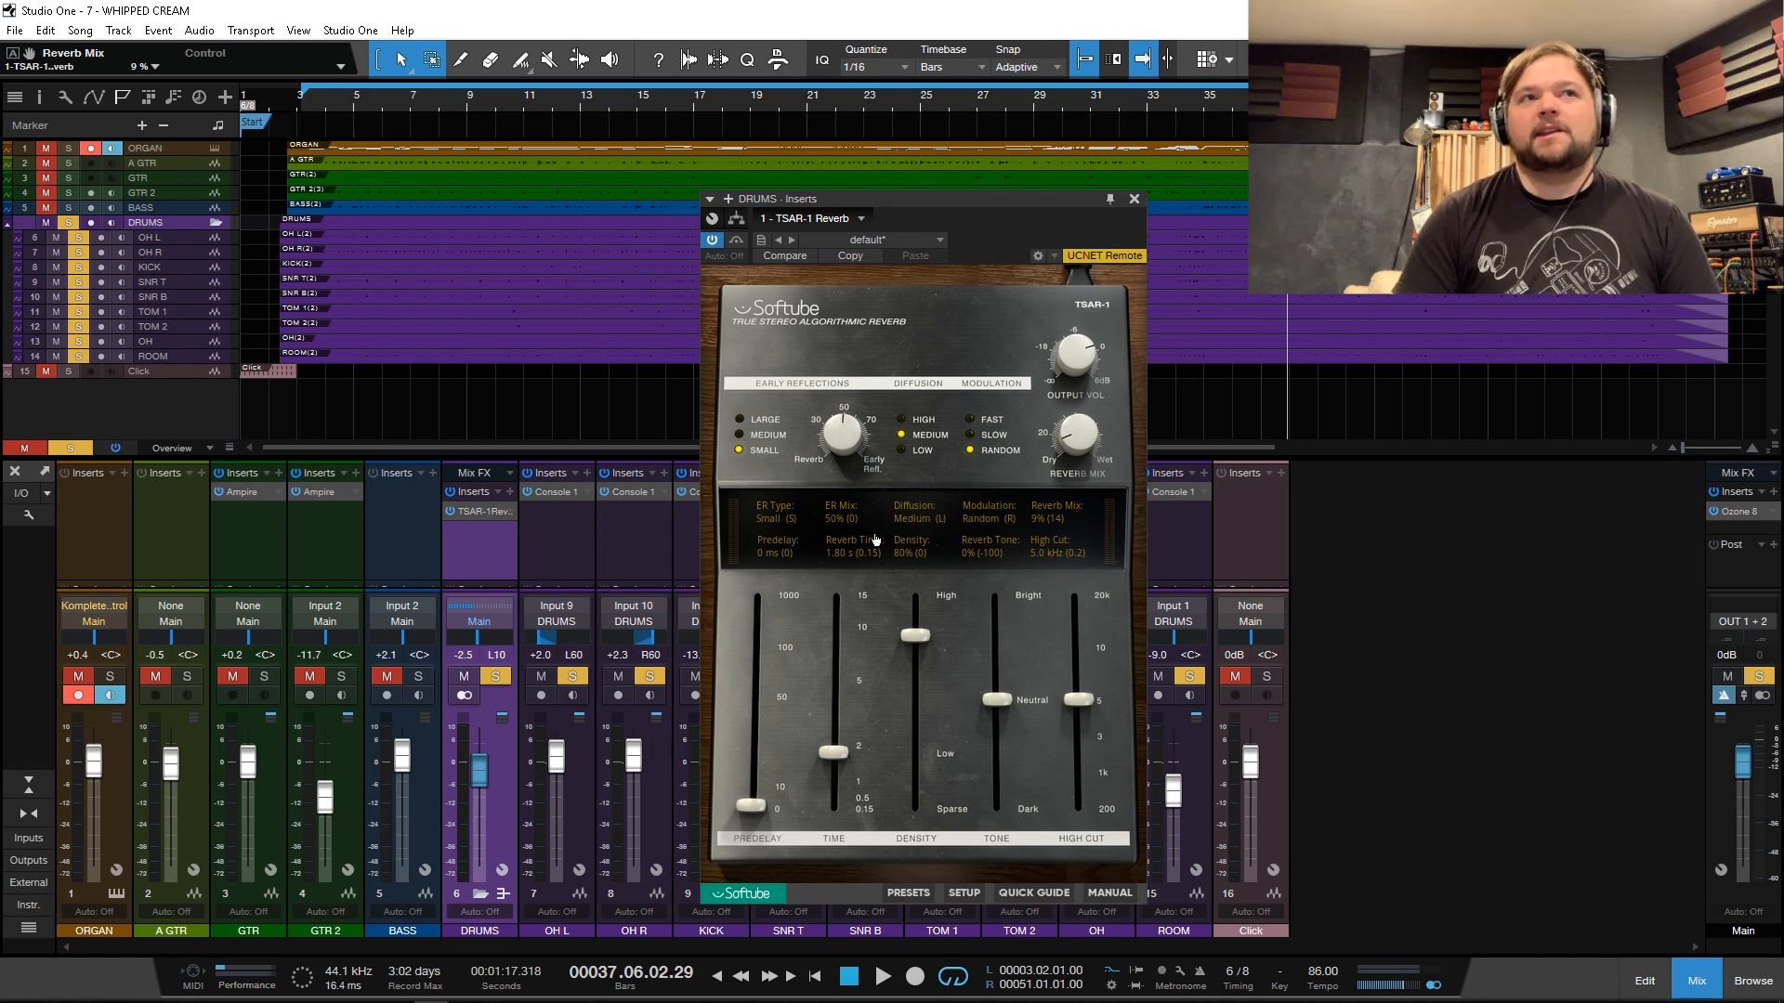
Step: Set the TSAR-1's predelay to 3 ms, reverb time to 1.34 s, density to 87 %, reverb tone to 2 % and high cut to 6.7 kHz
scroll(792, 796, "up", 1)
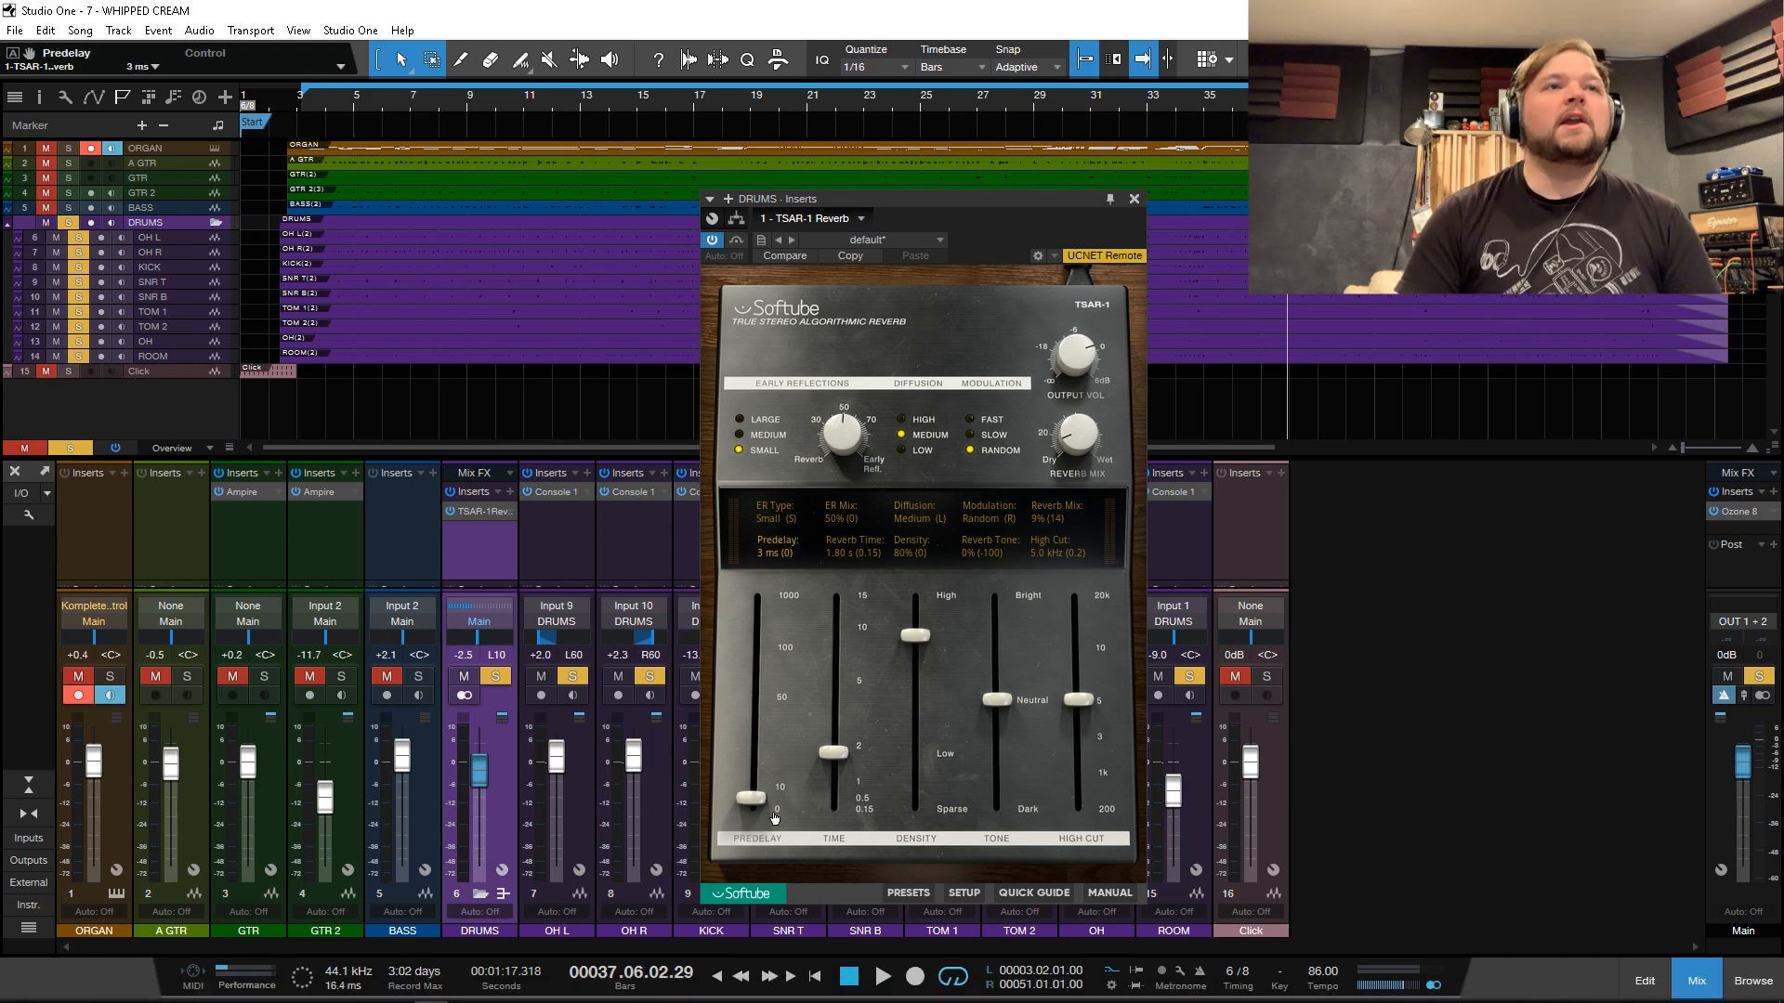
scroll(817, 738, "down", 2)
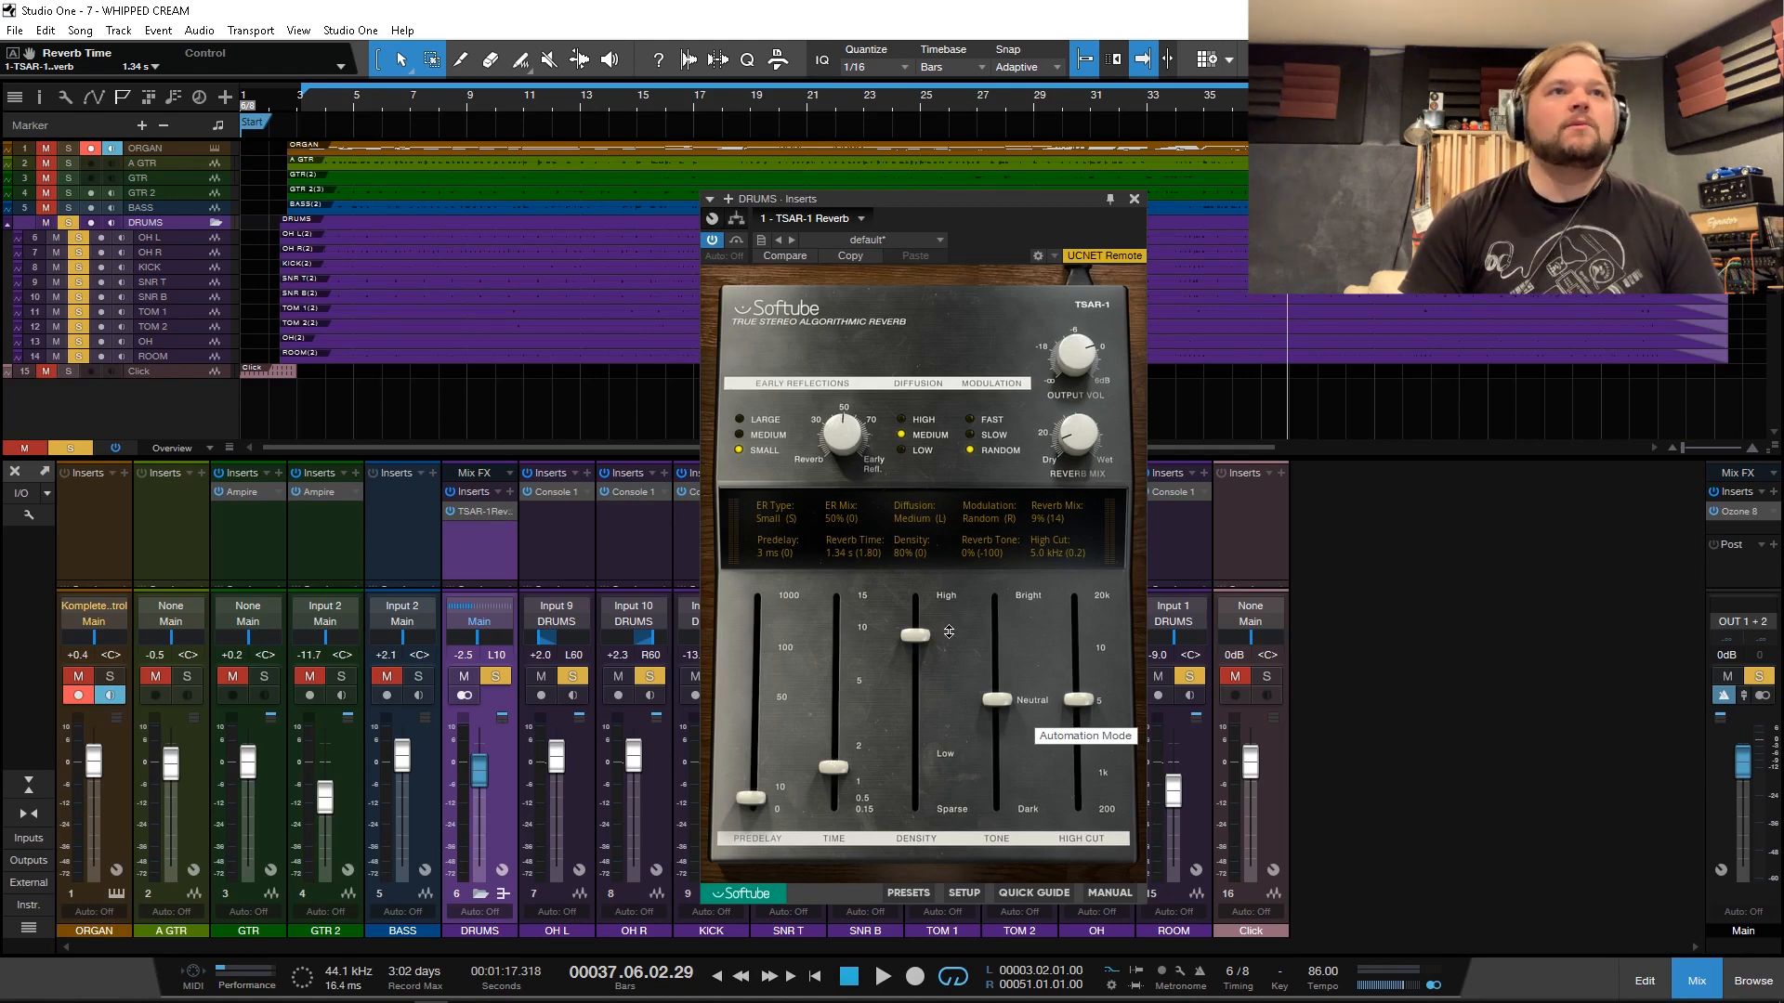
left_click_drag(915, 636, 935, 617)
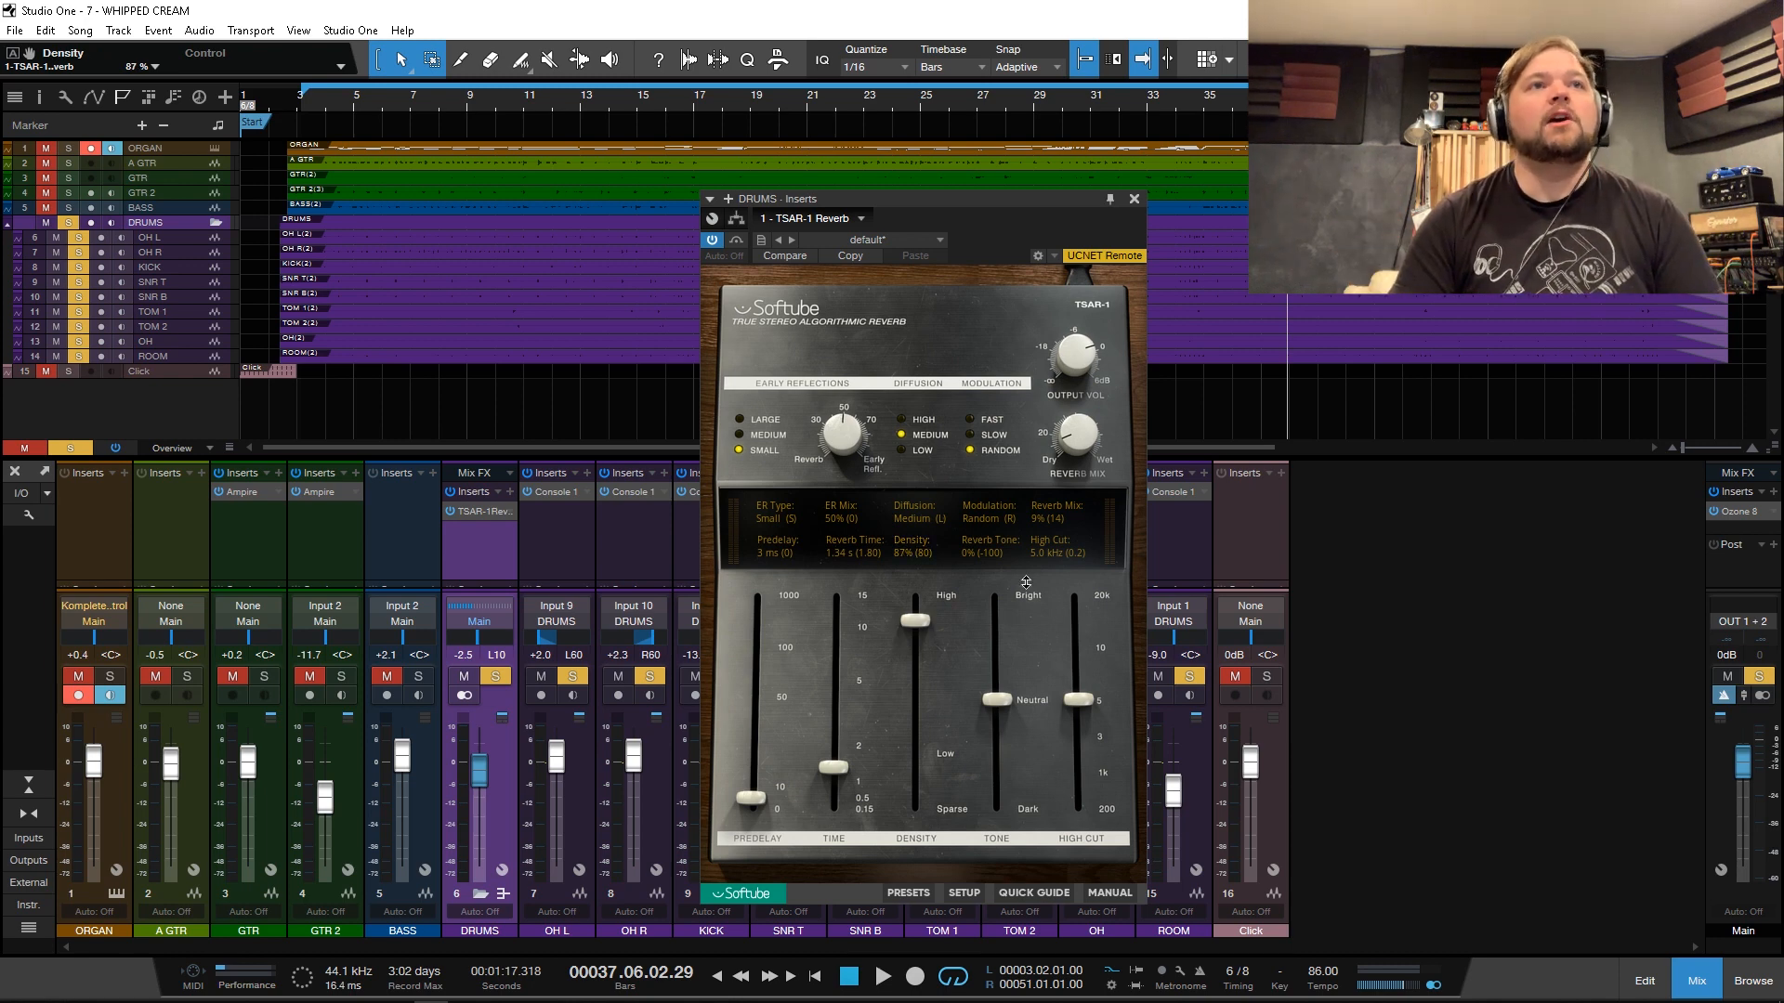
left_click_drag(996, 701, 990, 781)
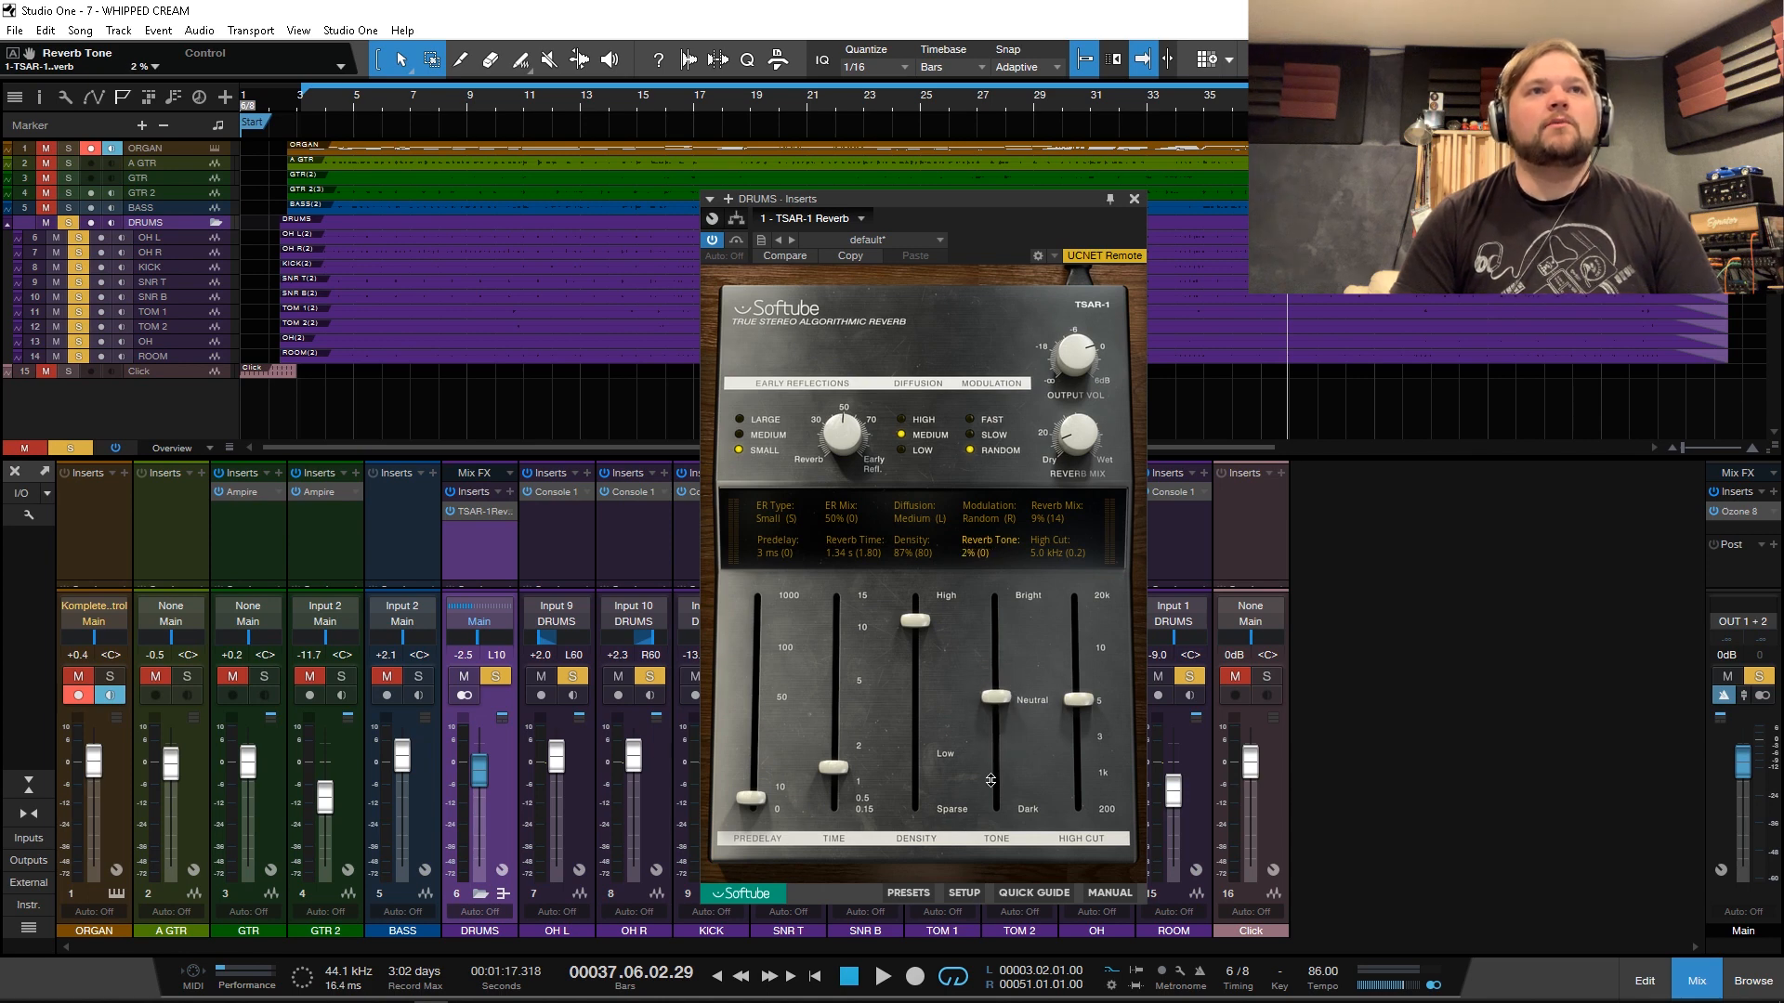
mouse_move(1080, 701)
left_mouse_down()
mouse_move(1080, 794)
mouse_move(1079, 621)
mouse_move(1079, 741)
mouse_move(1080, 683)
left_mouse_up()
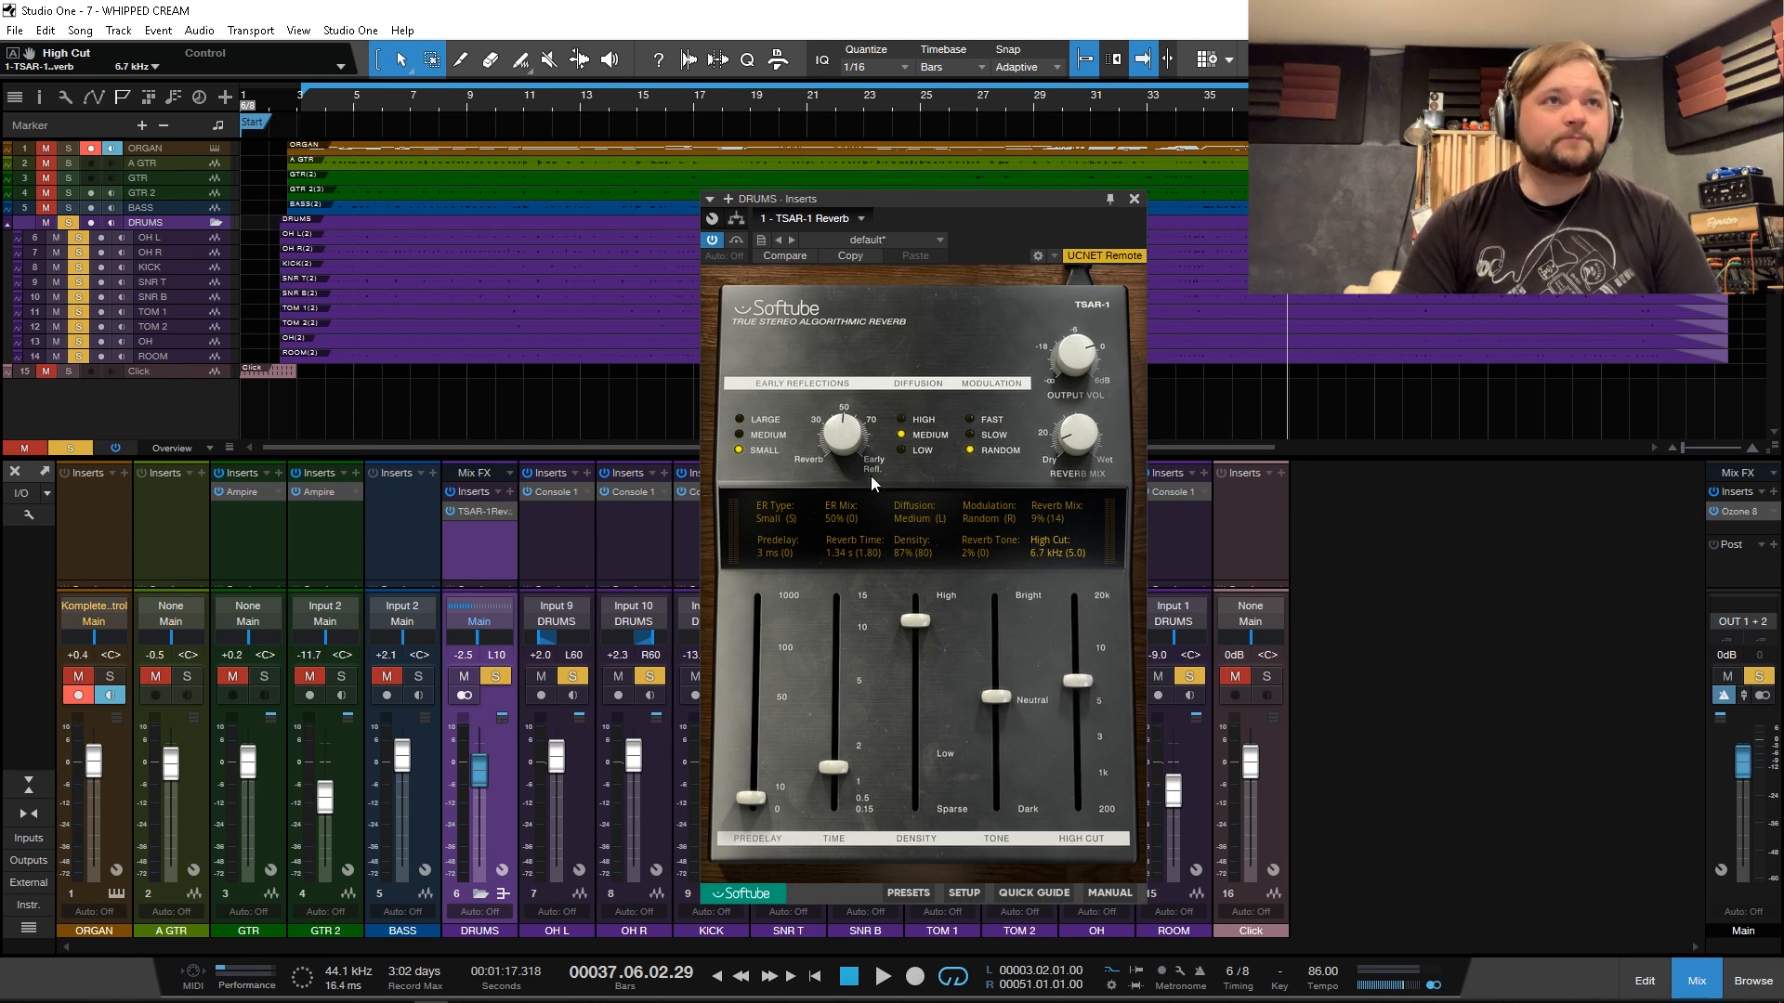
Step: Set the early reflections mix to 36 %, try low diffusion and return the diffusion to medium
left_click_drag(864, 424, 841, 473)
left_click(922, 451)
left_click(924, 433)
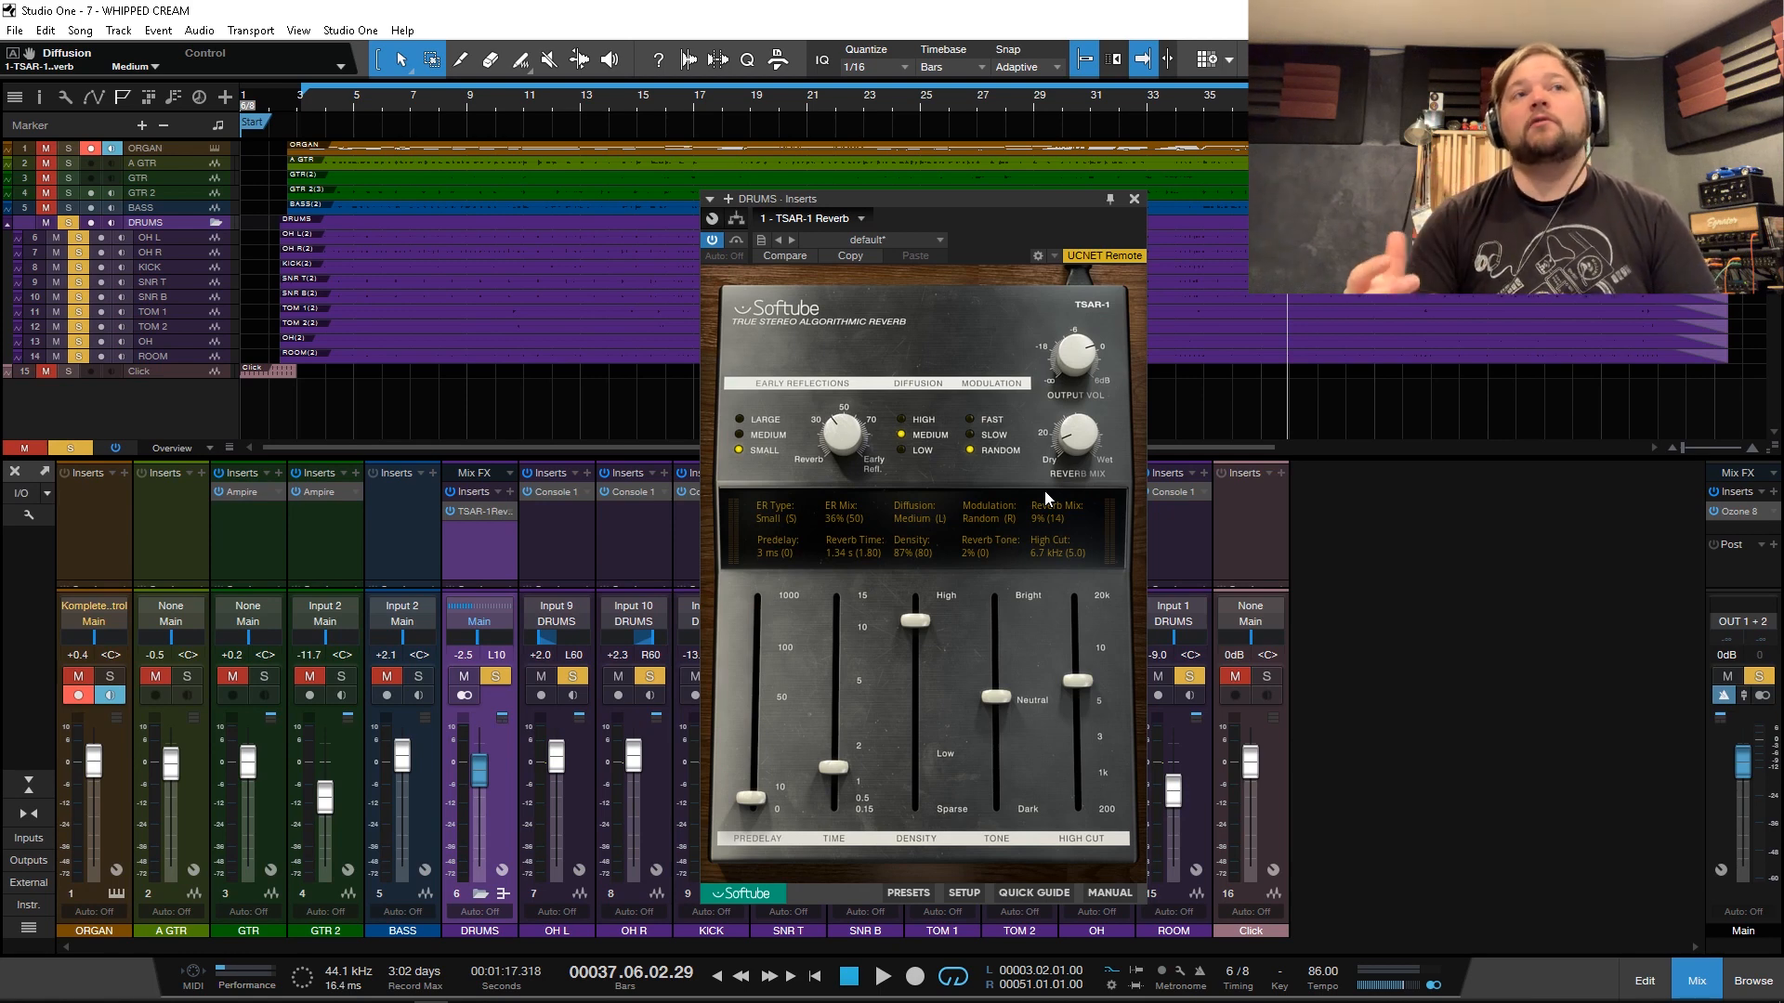
Step: Play the drums while setting the reverb tone to 62 %, reverb time to 1.80 s and reverb mix to 17 %, and stop playback
key("space")
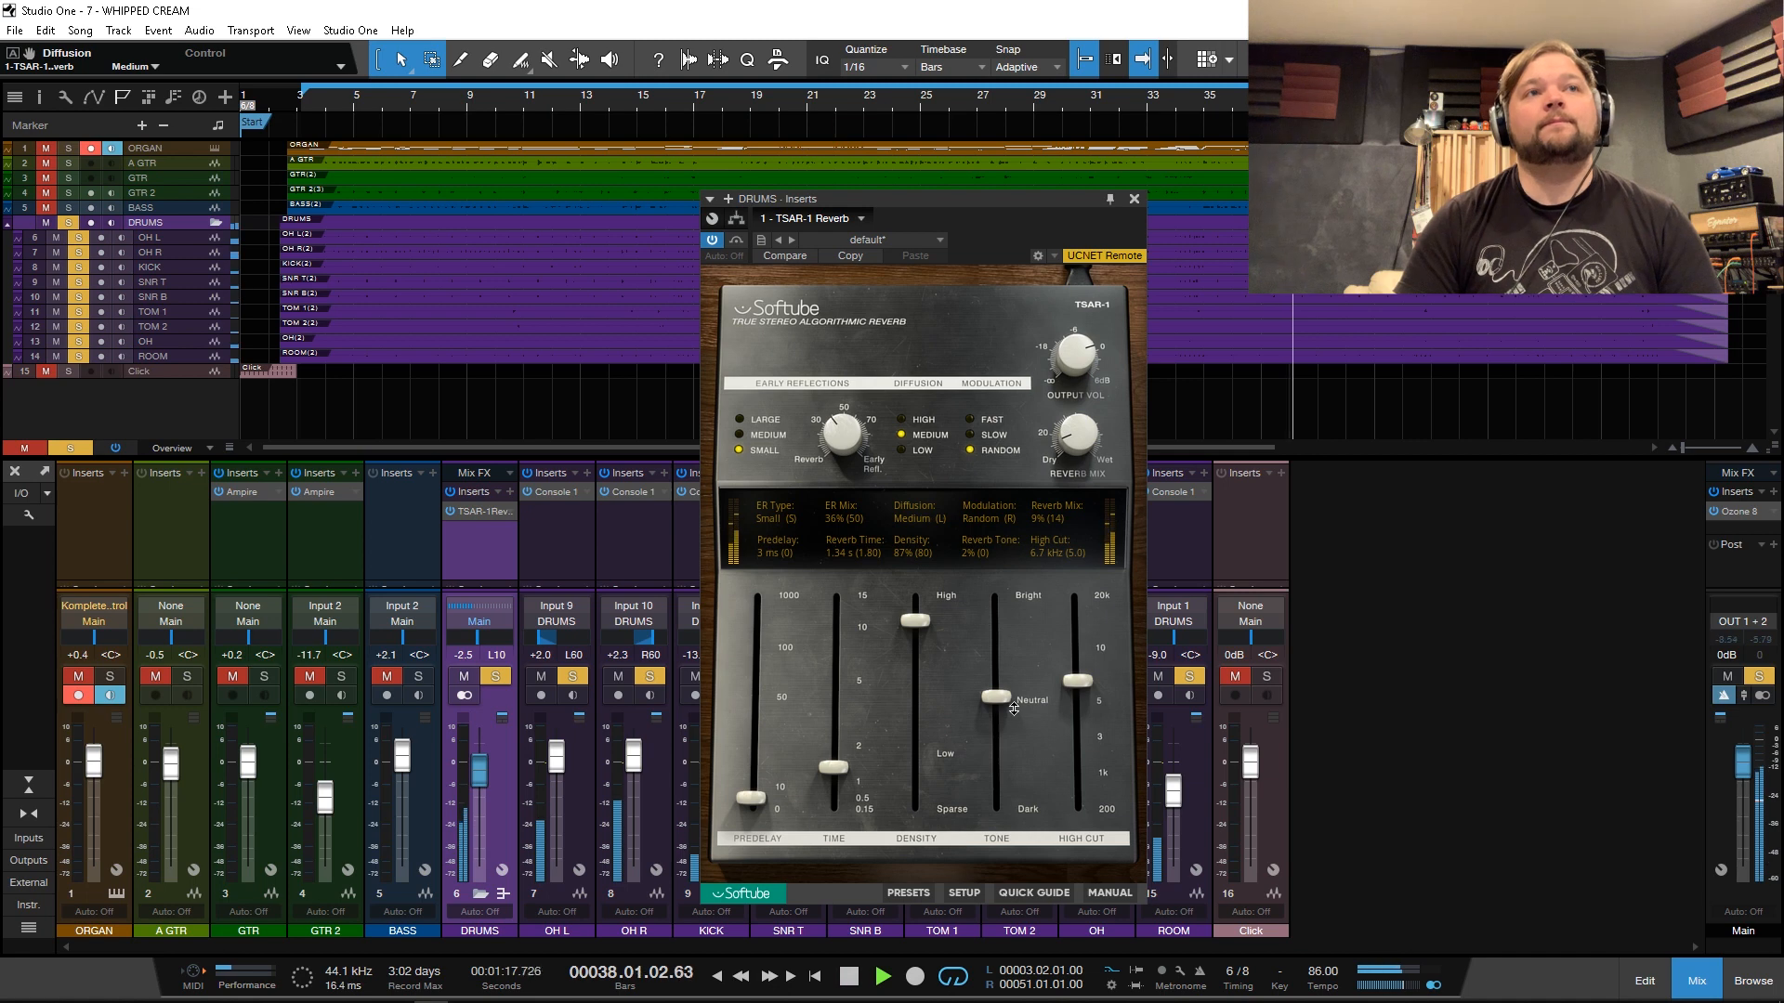
left_click_drag(996, 694, 997, 633)
left_click_drag(834, 767, 846, 785)
left_click_drag(1082, 449, 1083, 435)
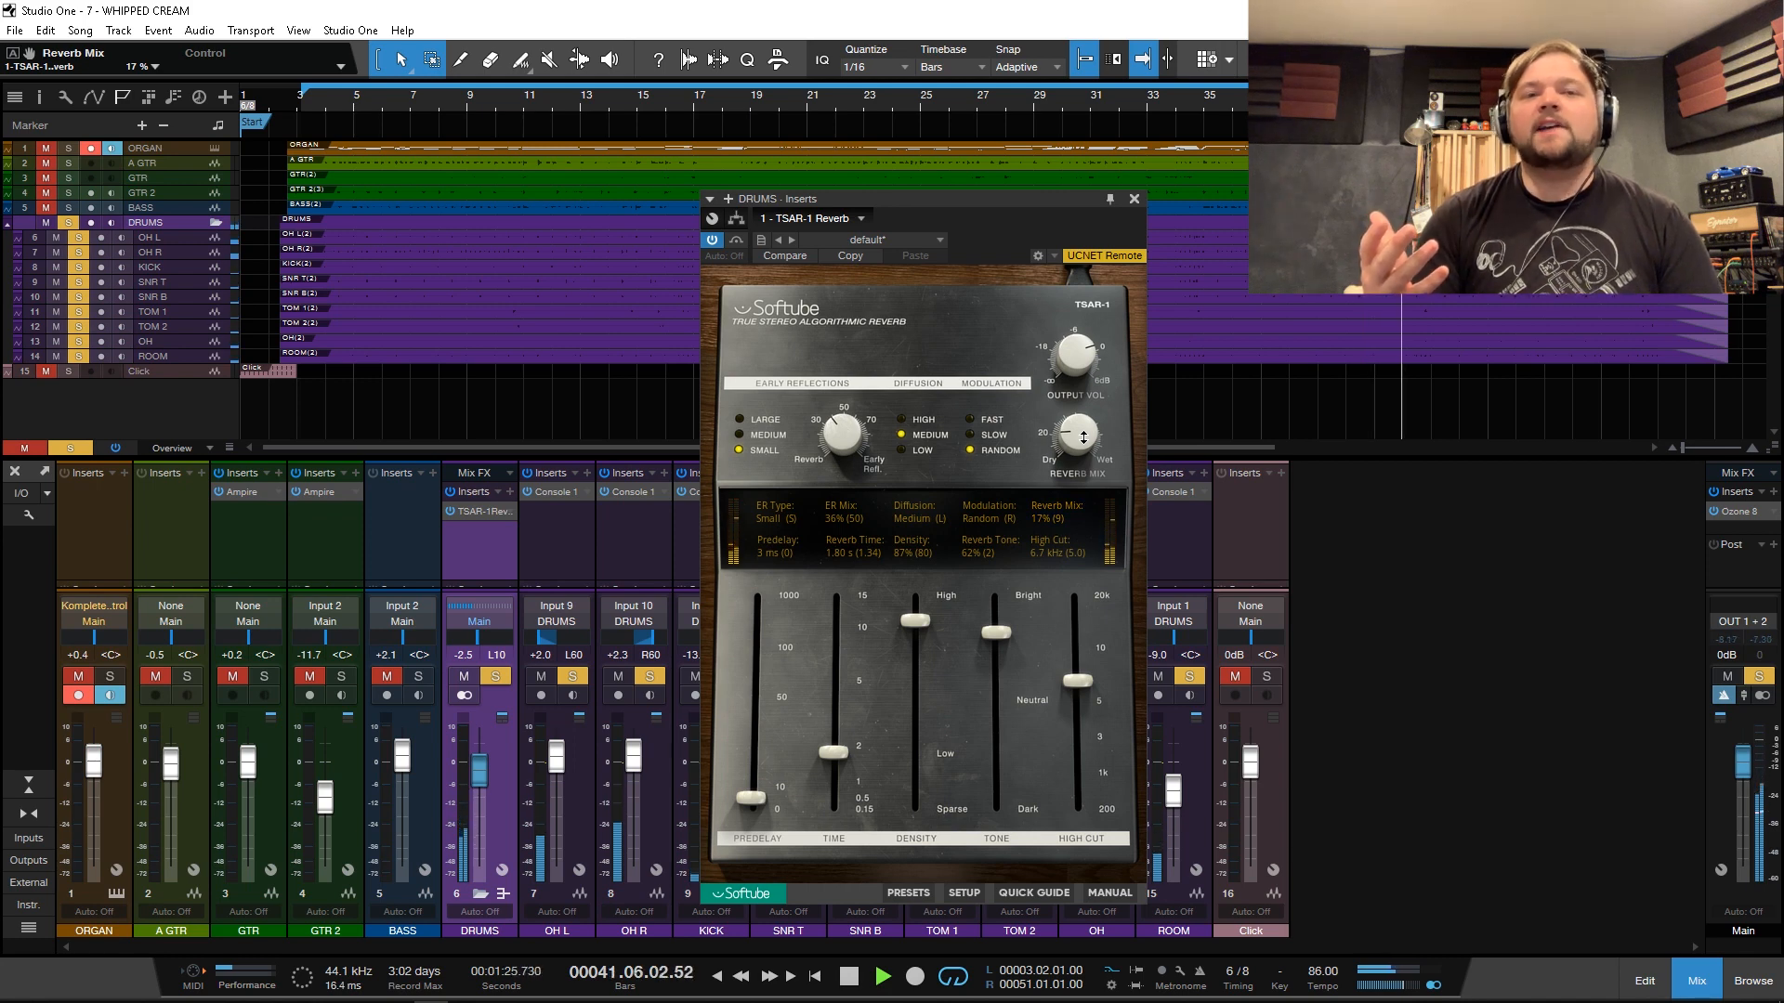
key("space")
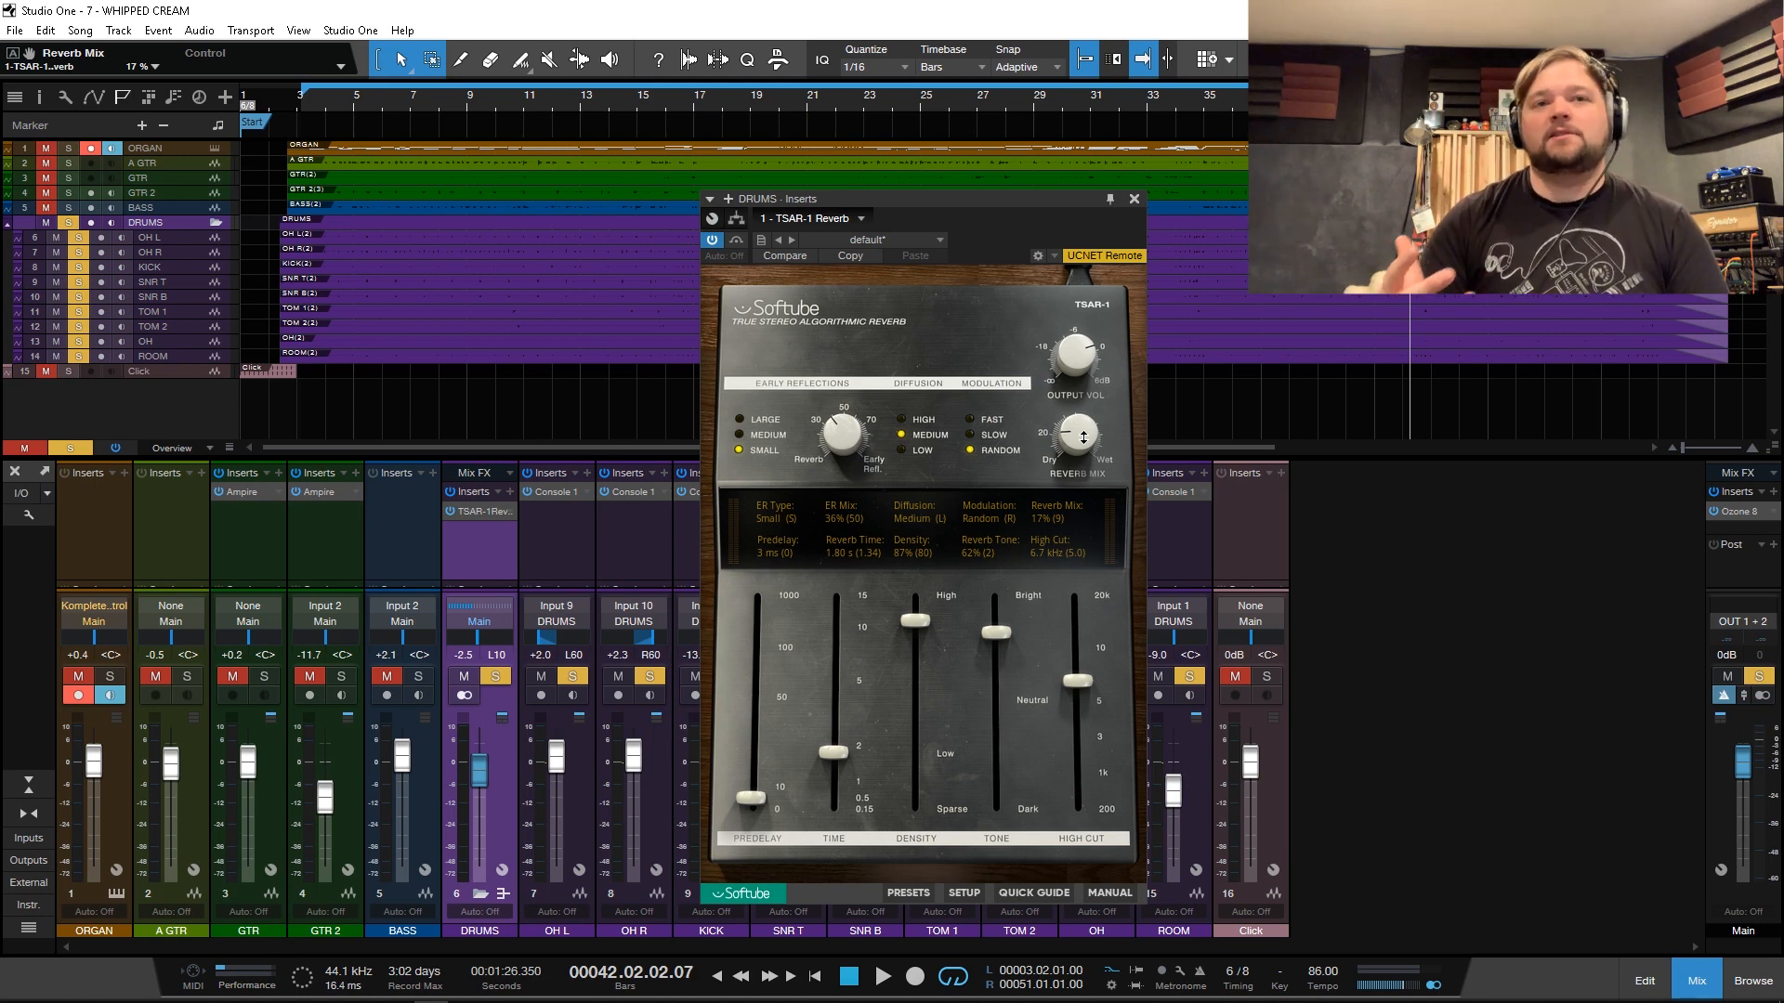
Step: Audition the drums with the current reverb, set the reverb tone to -57 % and listen again
key("space")
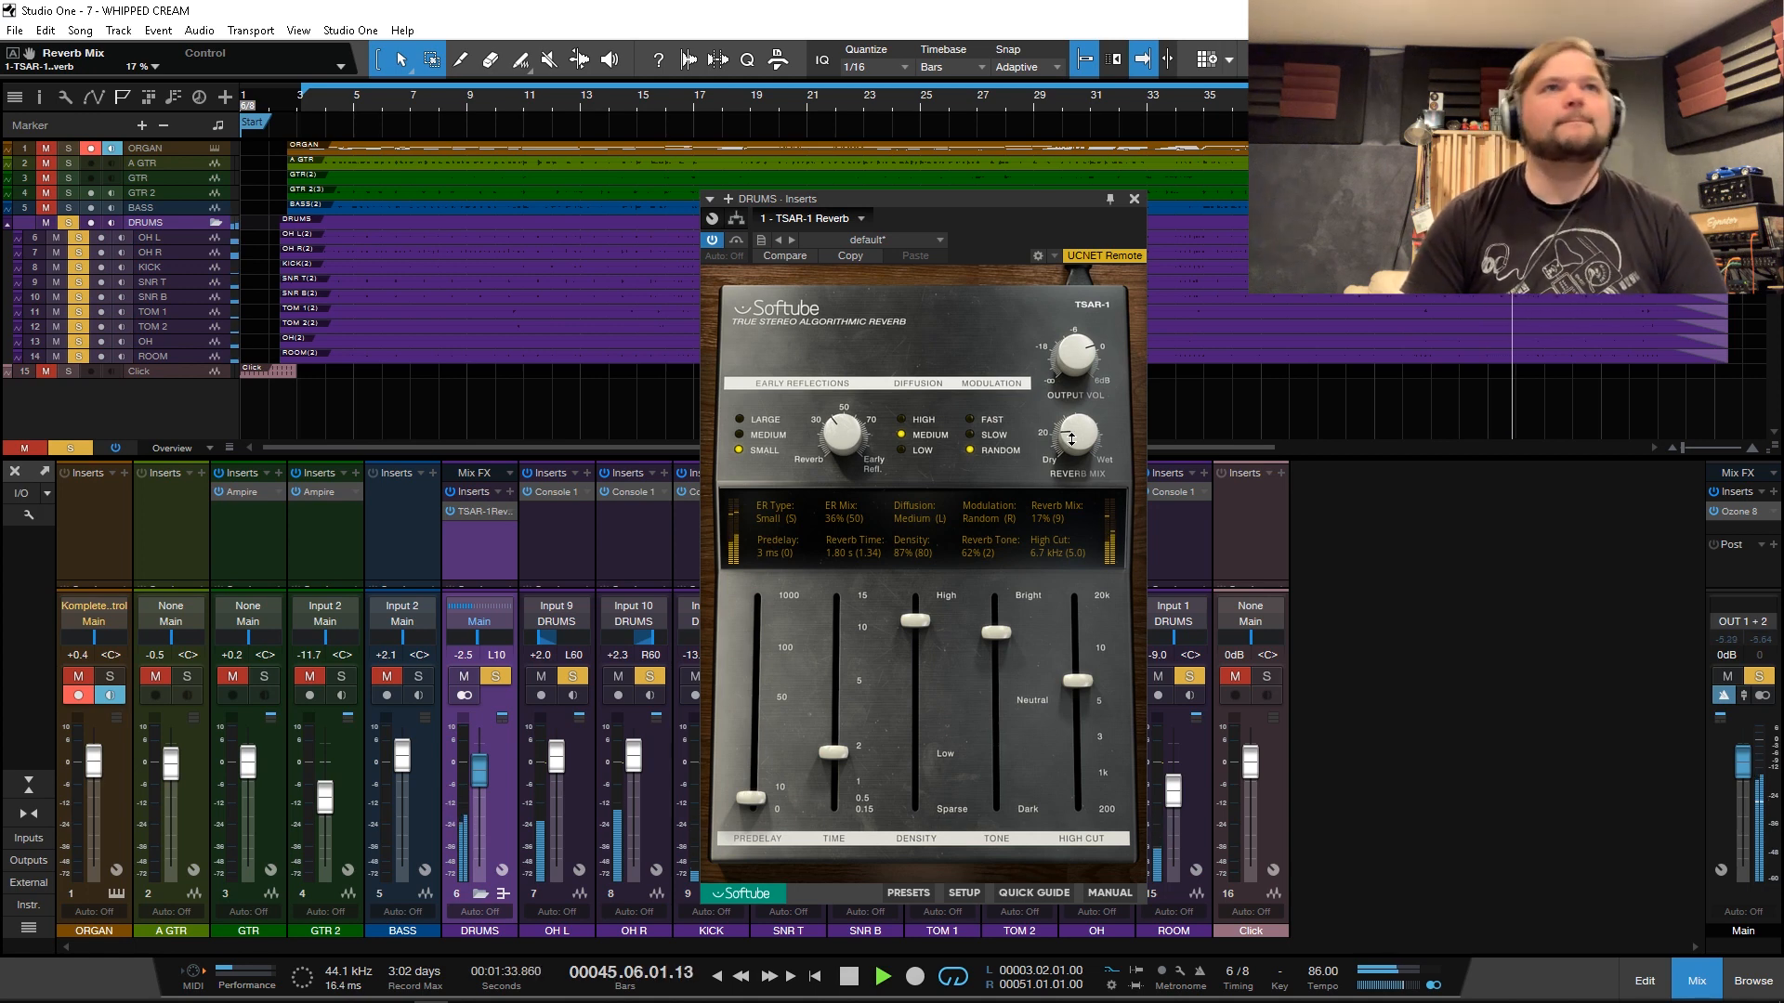
key("space")
left_click_drag(996, 632, 1021, 748)
key("space")
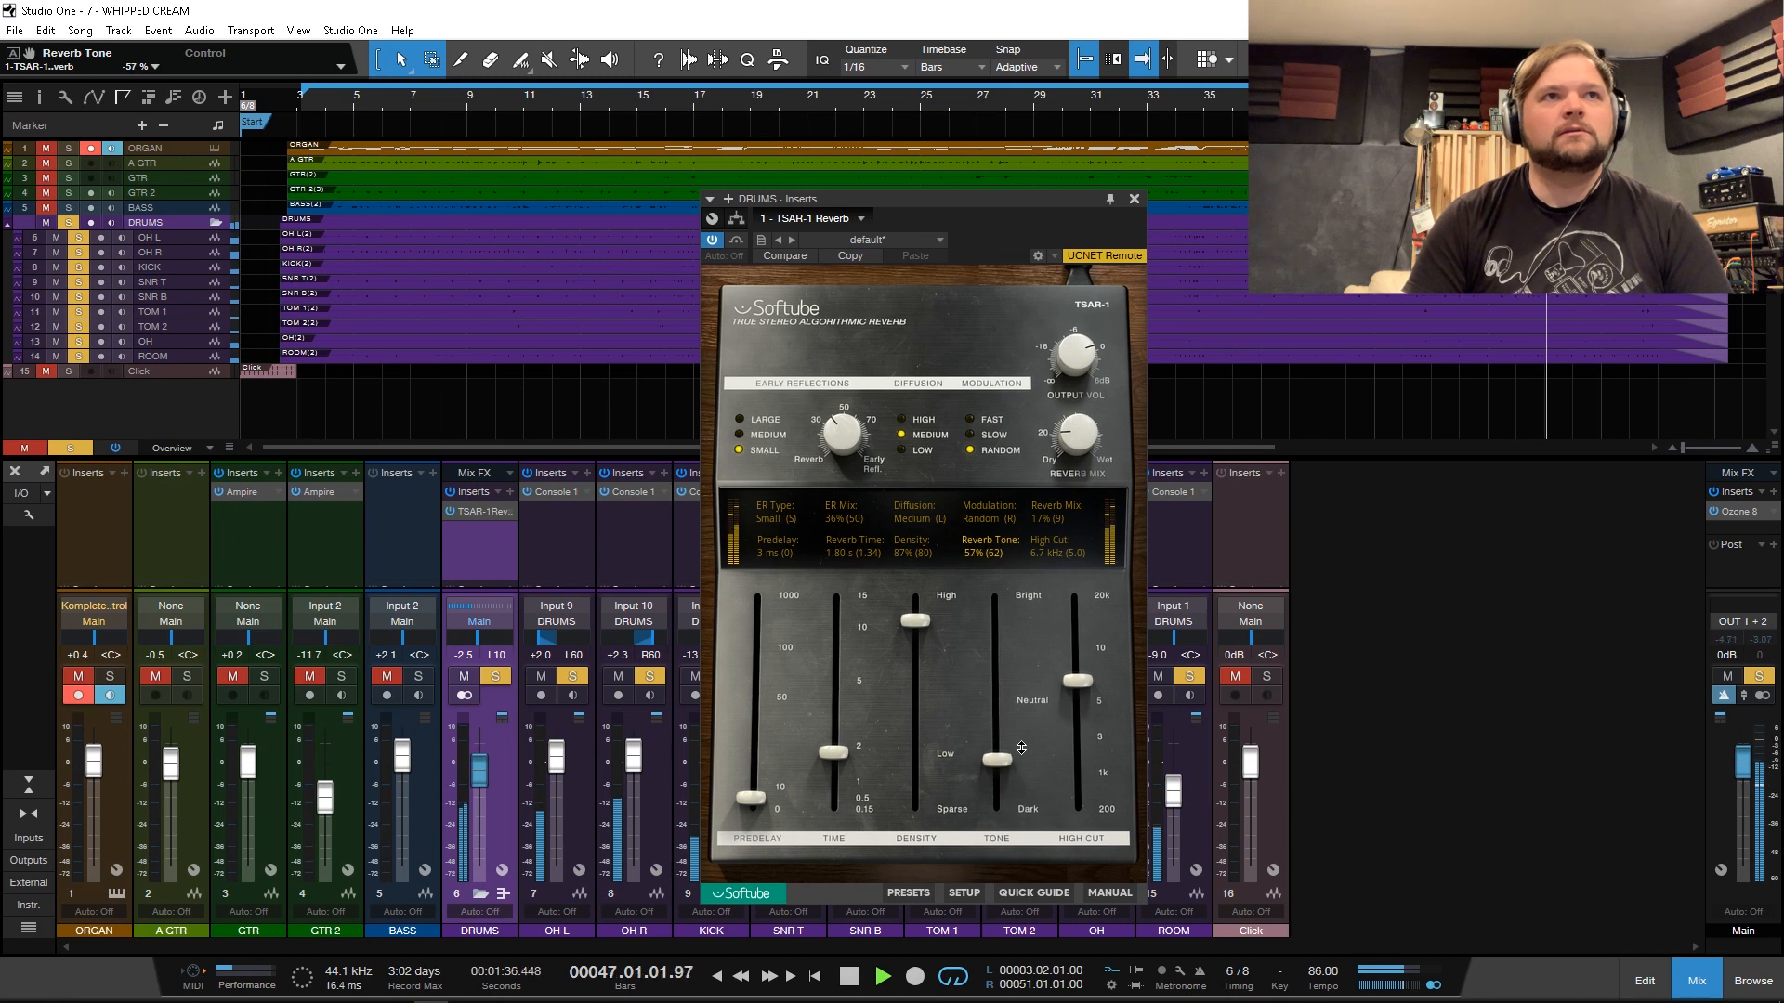
Step: Try a 15.0 s reverb time on the drums and bring the reverb time back down to 1.91 s
key("space")
left_click_drag(834, 752, 835, 593)
key("space")
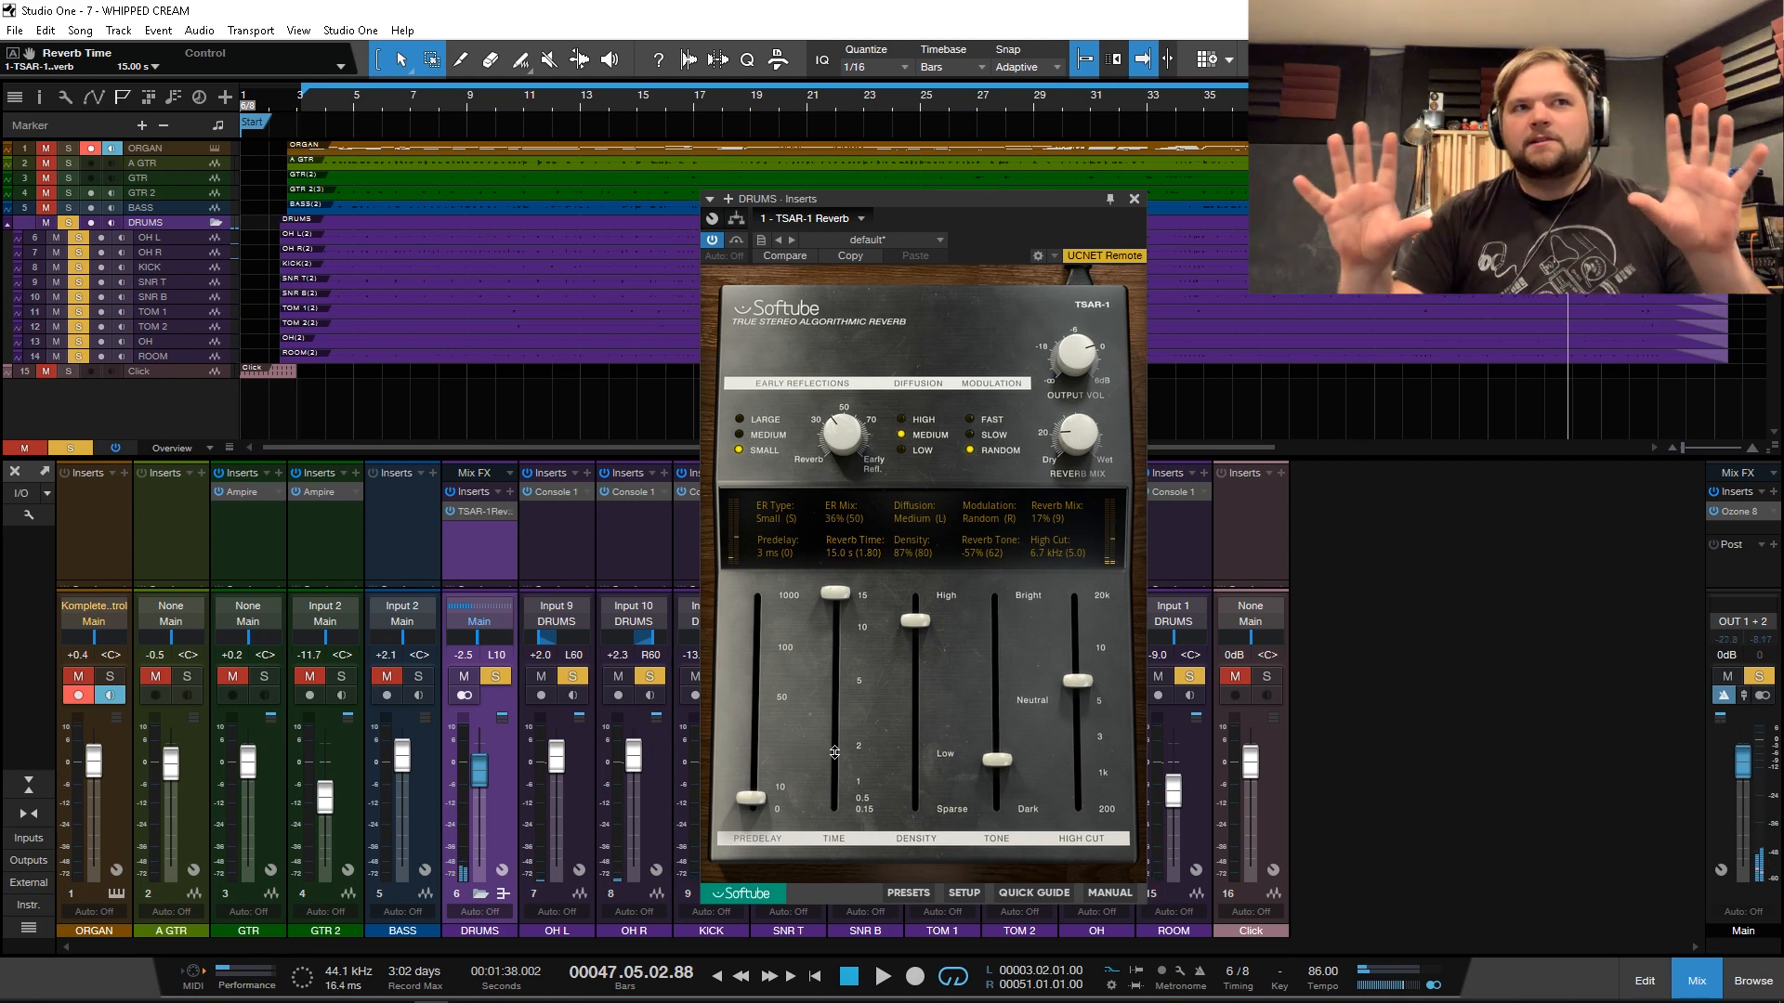
left_click_drag(835, 752, 761, 801)
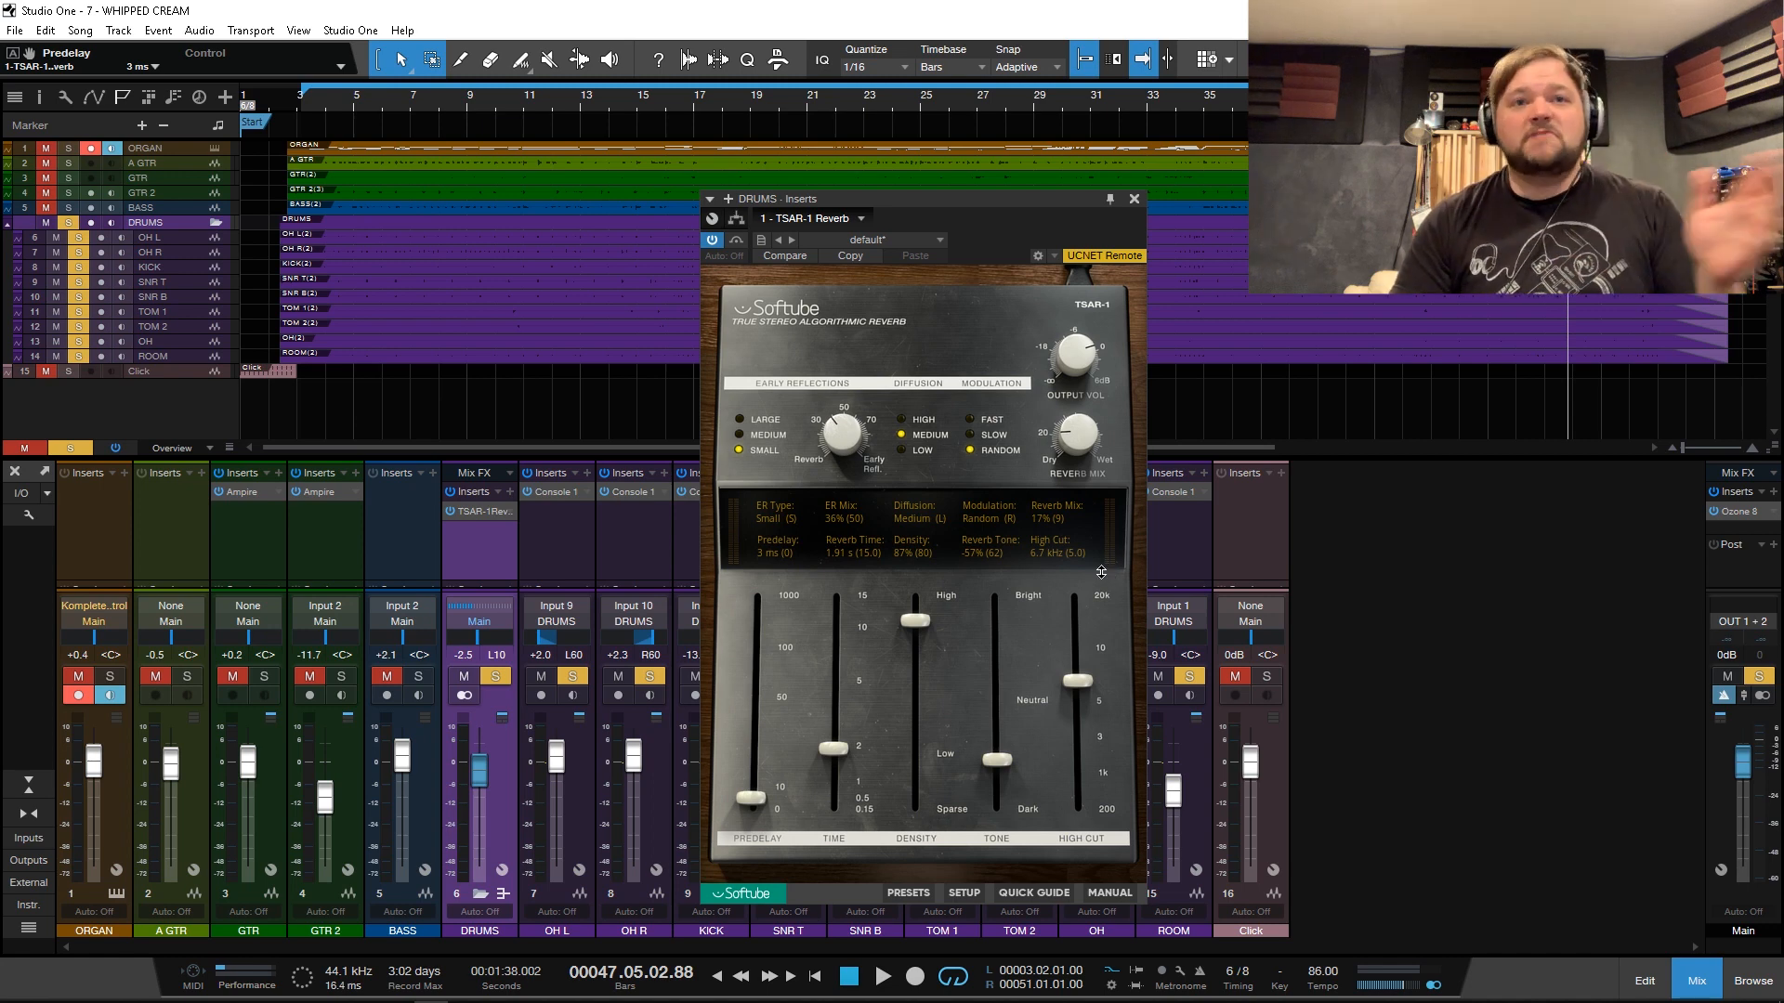
Step: Replace TSAR-1 on the DRUMS bus with Softube's TSAR-1R Reverb
left_click(1132, 198)
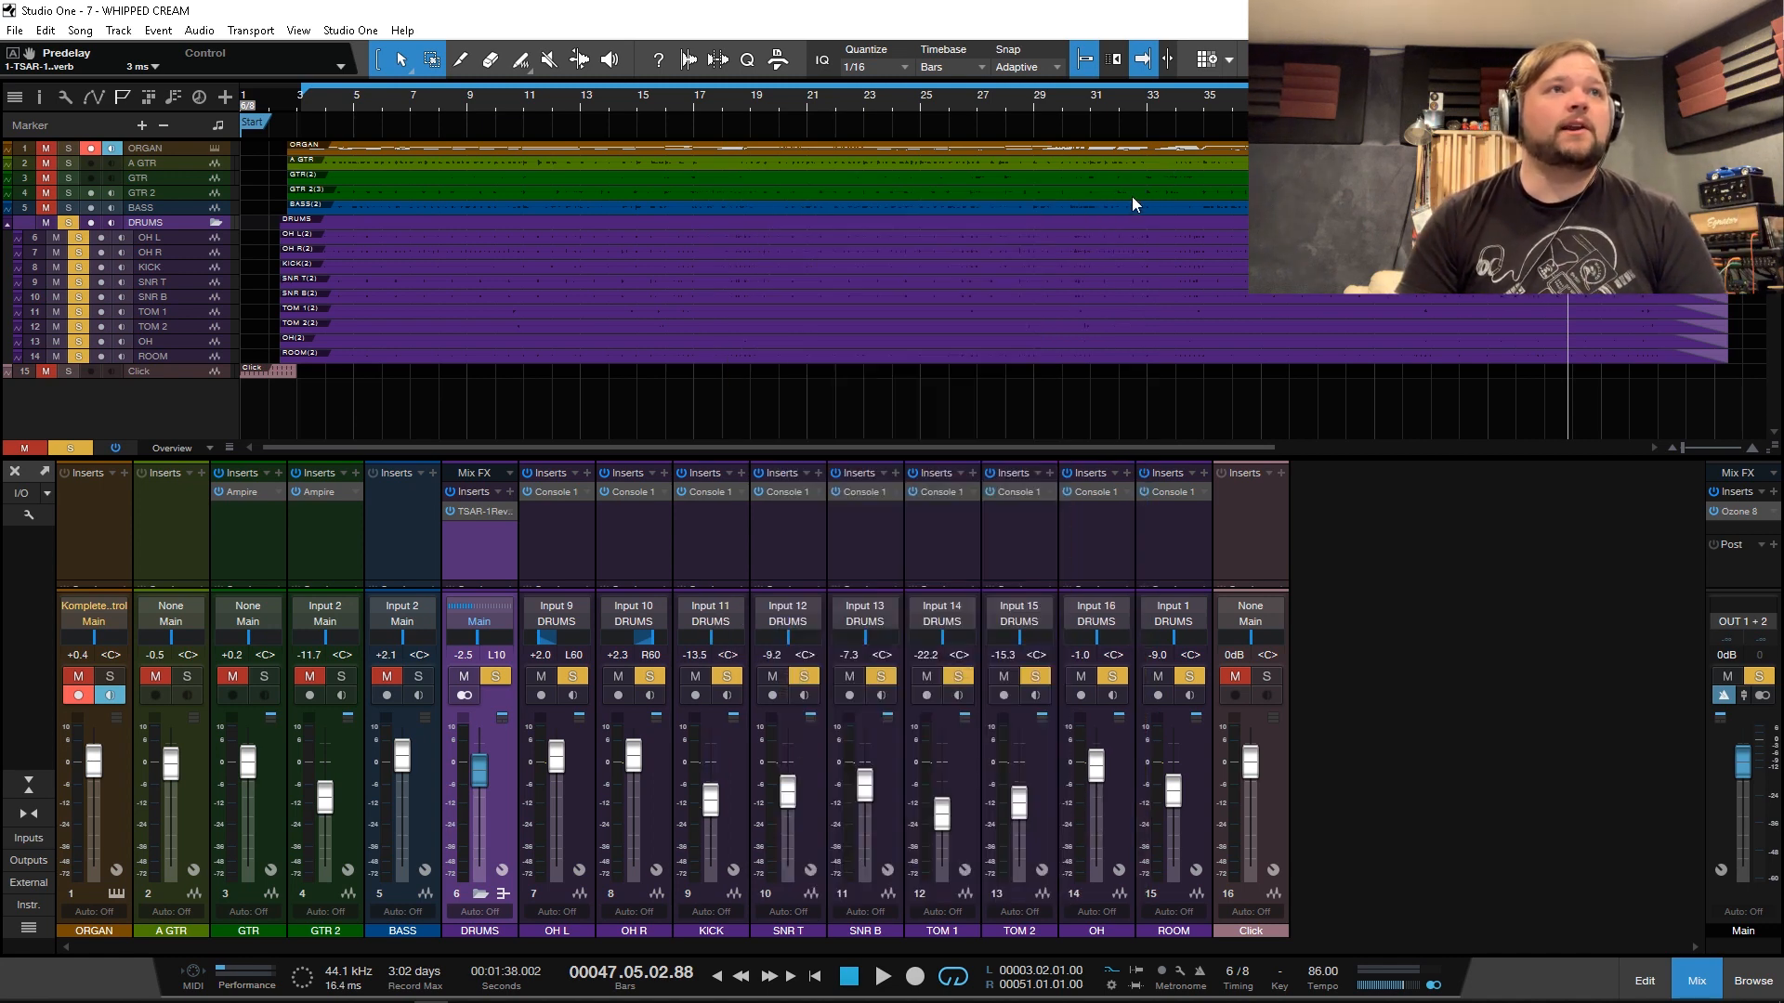
right_click(509, 511)
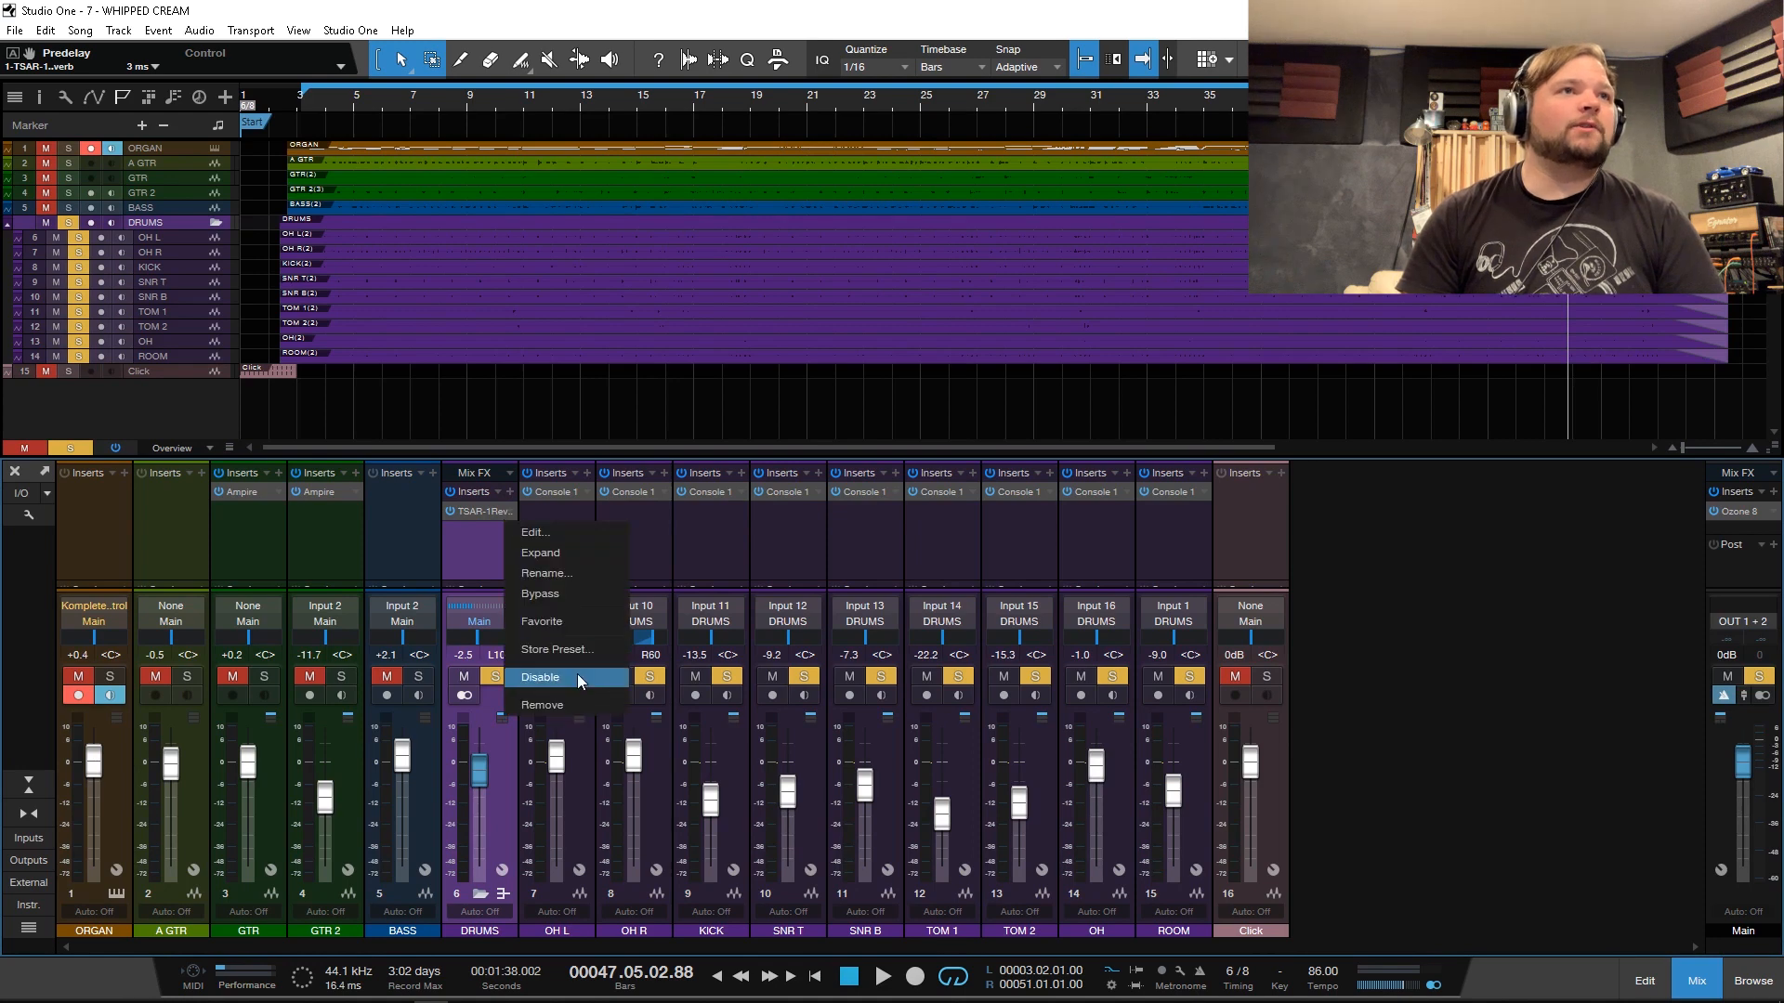
left_click(571, 694)
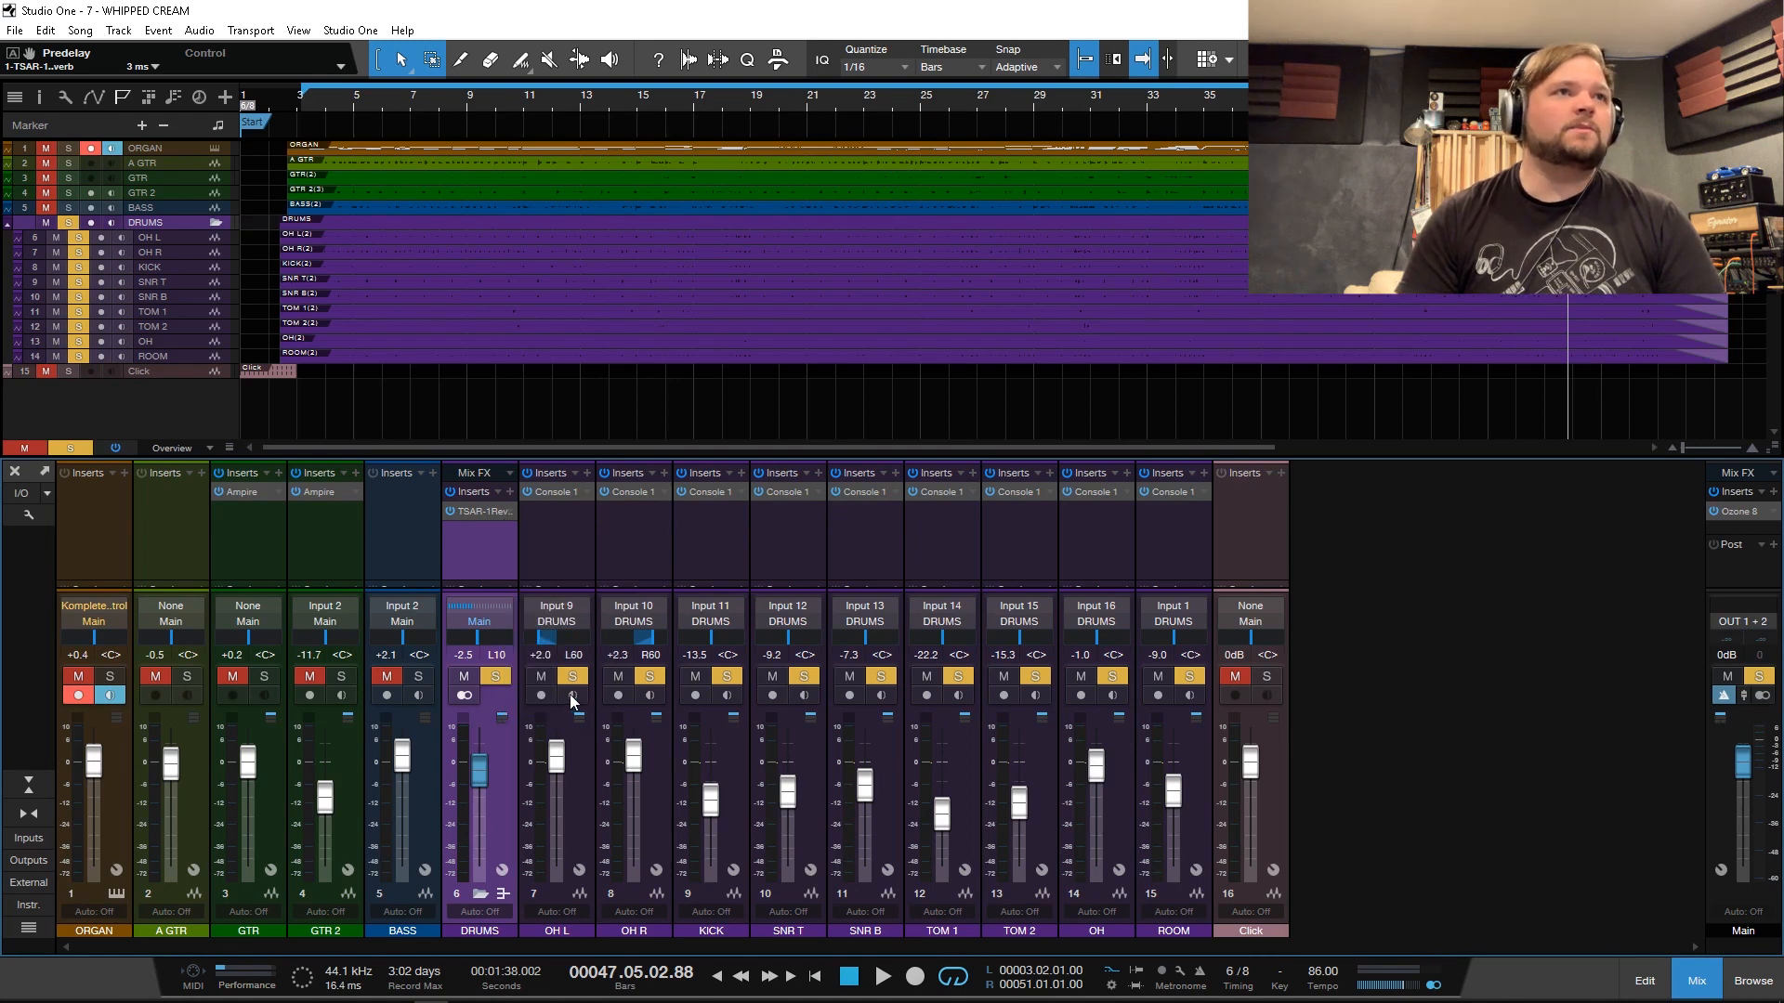
left_click(500, 492)
left_click(628, 817)
left_click(650, 833)
double_click(613, 833)
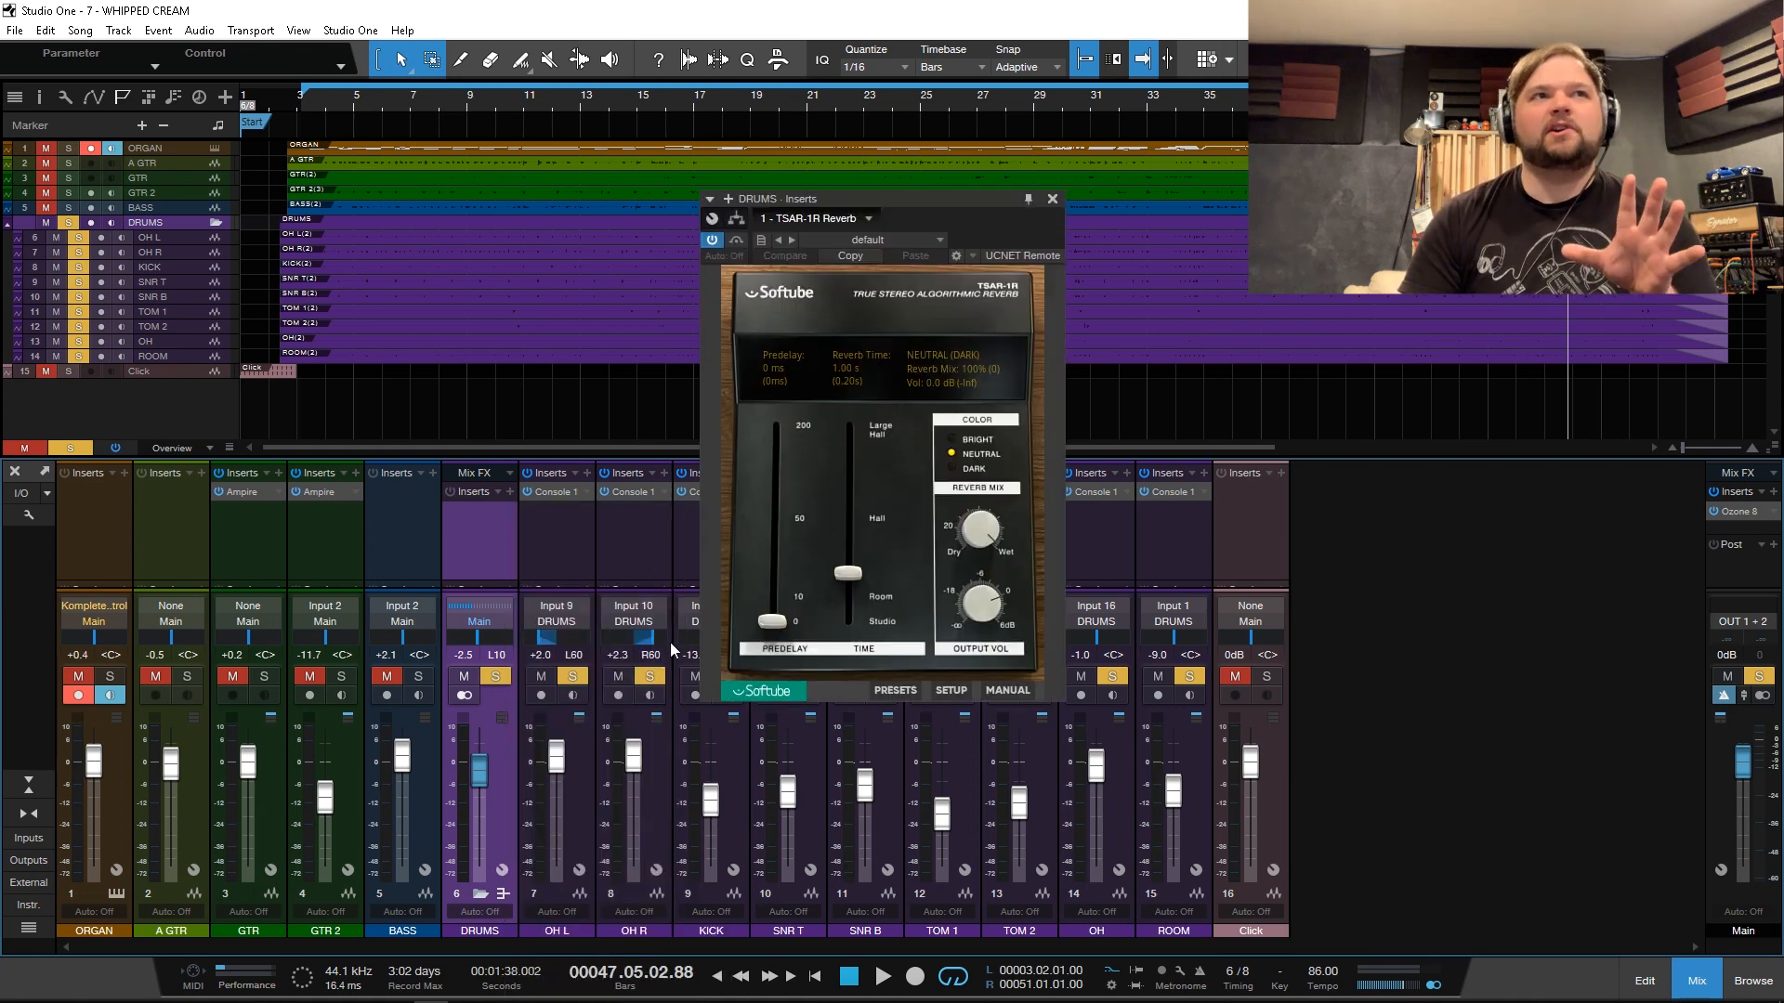
Step: Sweep the TSAR-1R's reverb time to 0.20 s and 15.00 s, and settle it at 0.87 s
left_click(771, 621)
mouse_move(826, 581)
left_mouse_down()
mouse_move(847, 550)
mouse_move(847, 585)
mouse_move(847, 546)
mouse_move(855, 602)
mouse_move(854, 582)
left_mouse_up()
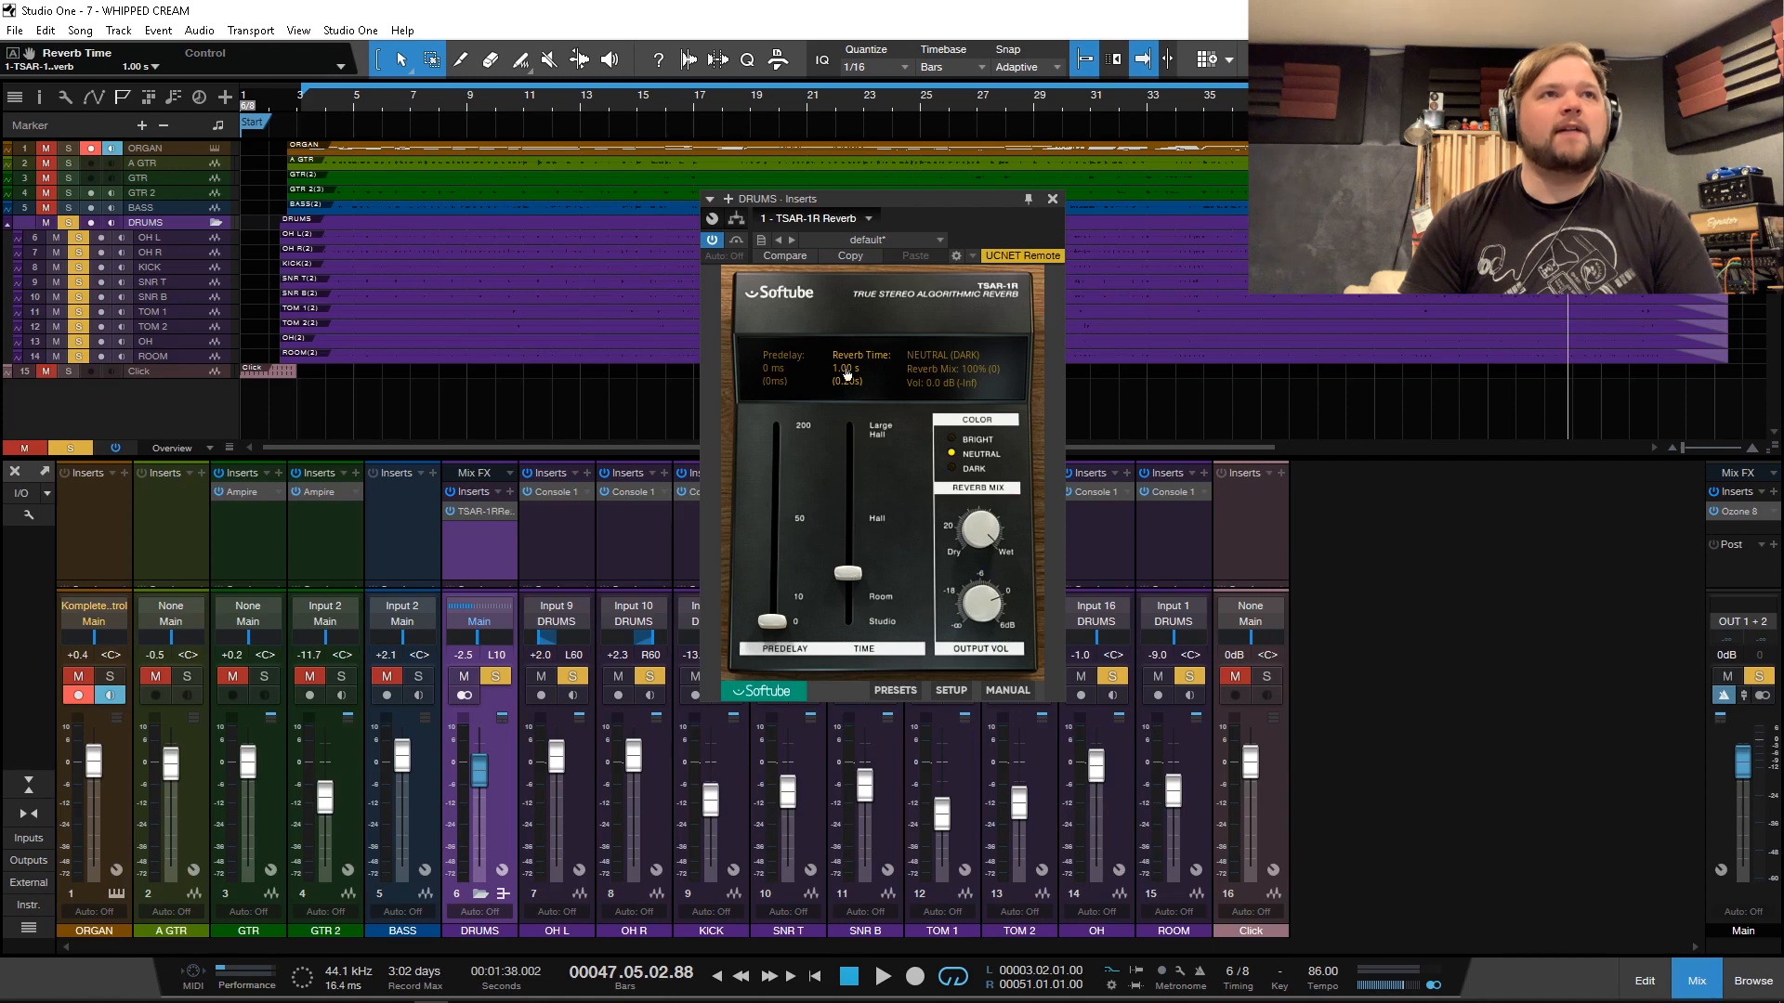
scroll(876, 577, "up", 10)
scroll(876, 577, "down", 15)
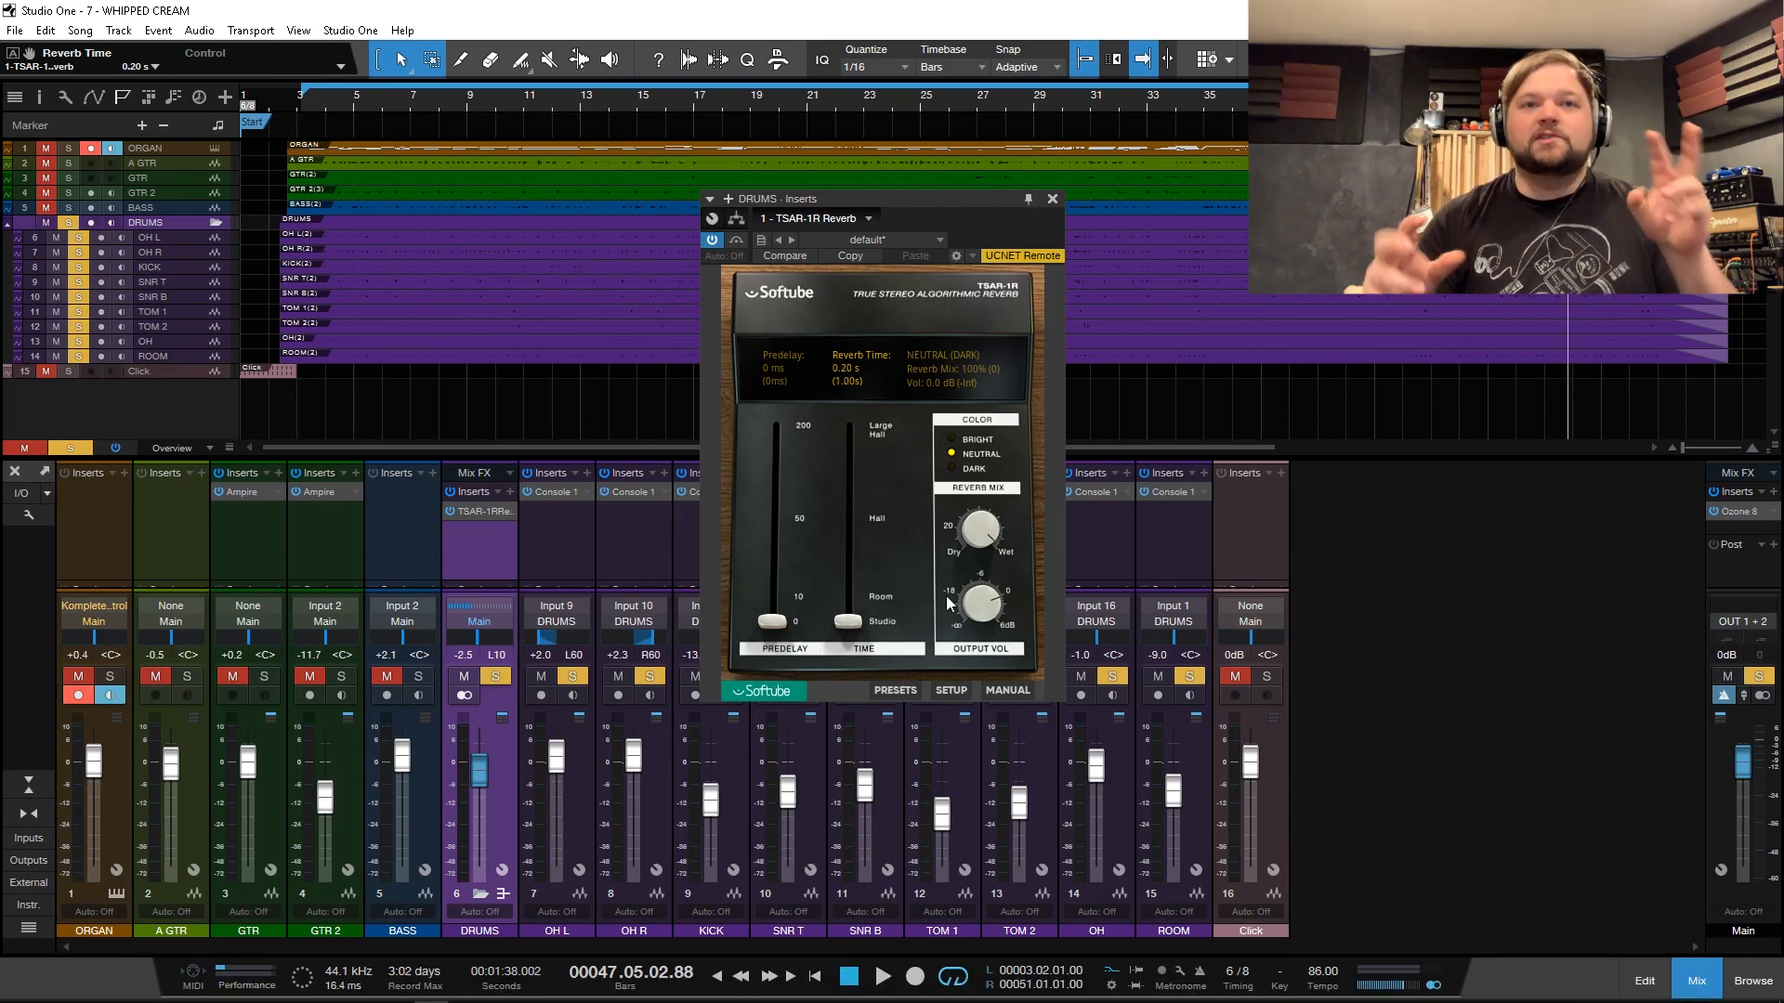
left_click_drag(848, 621, 851, 382)
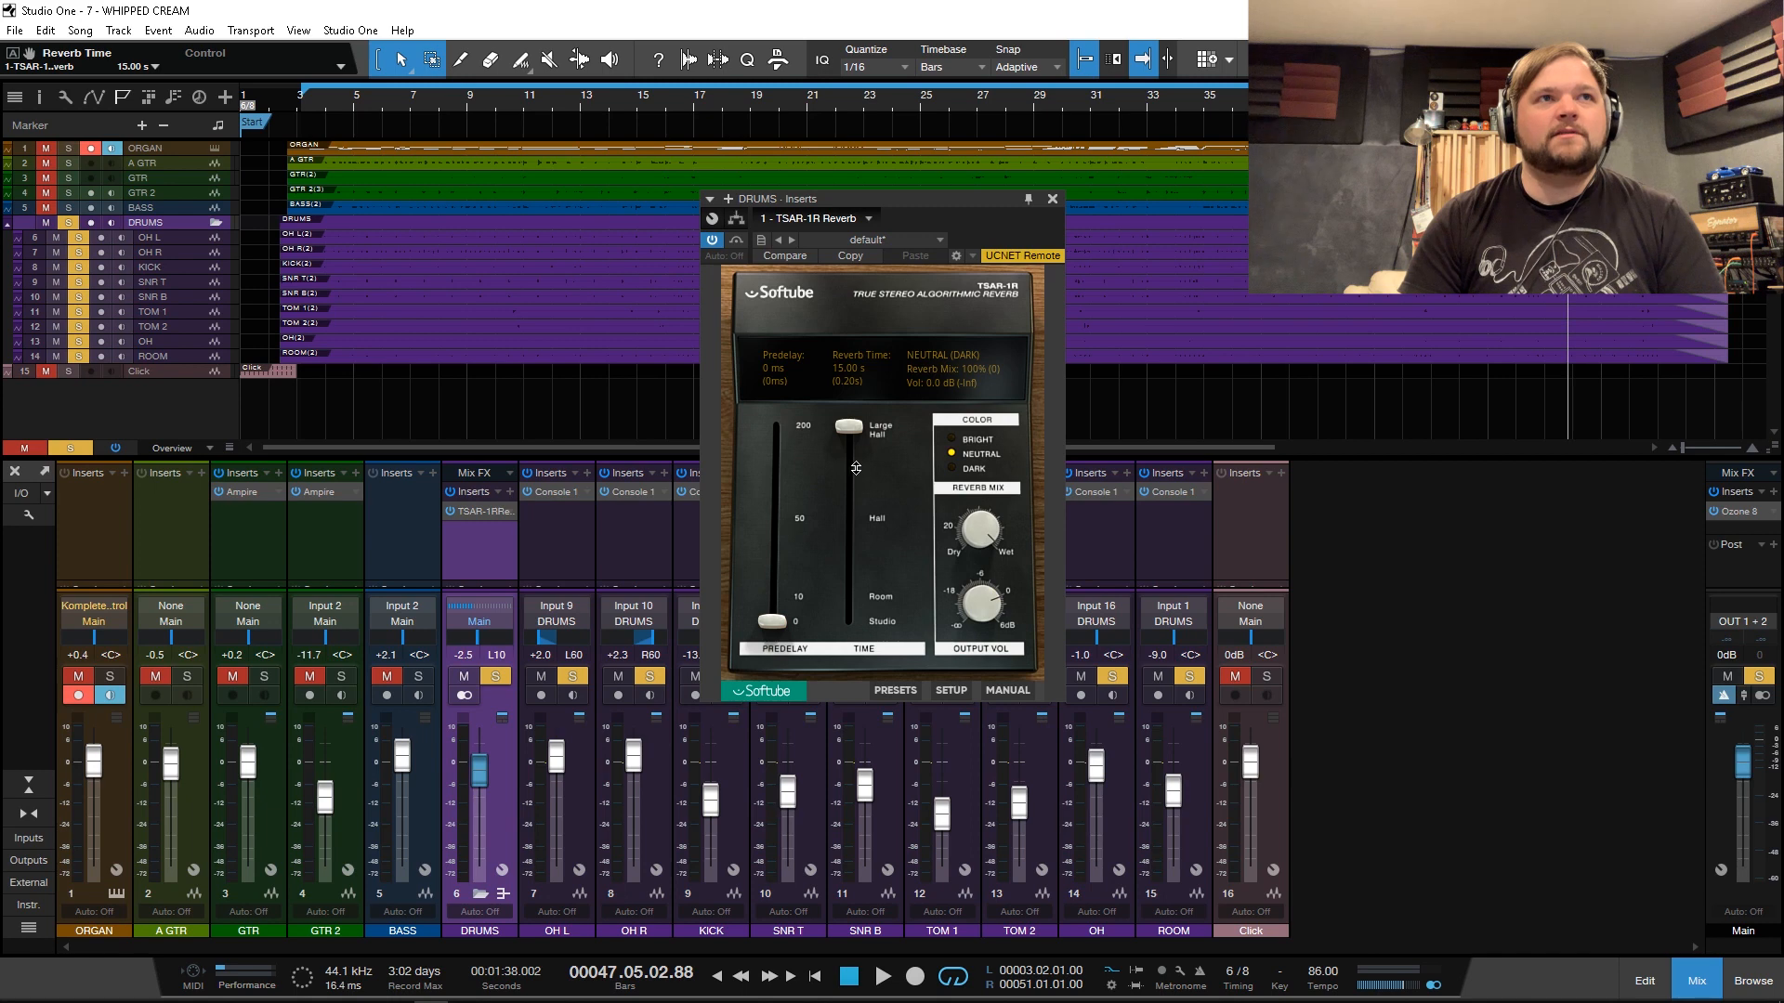
left_click_drag(836, 621, 842, 584)
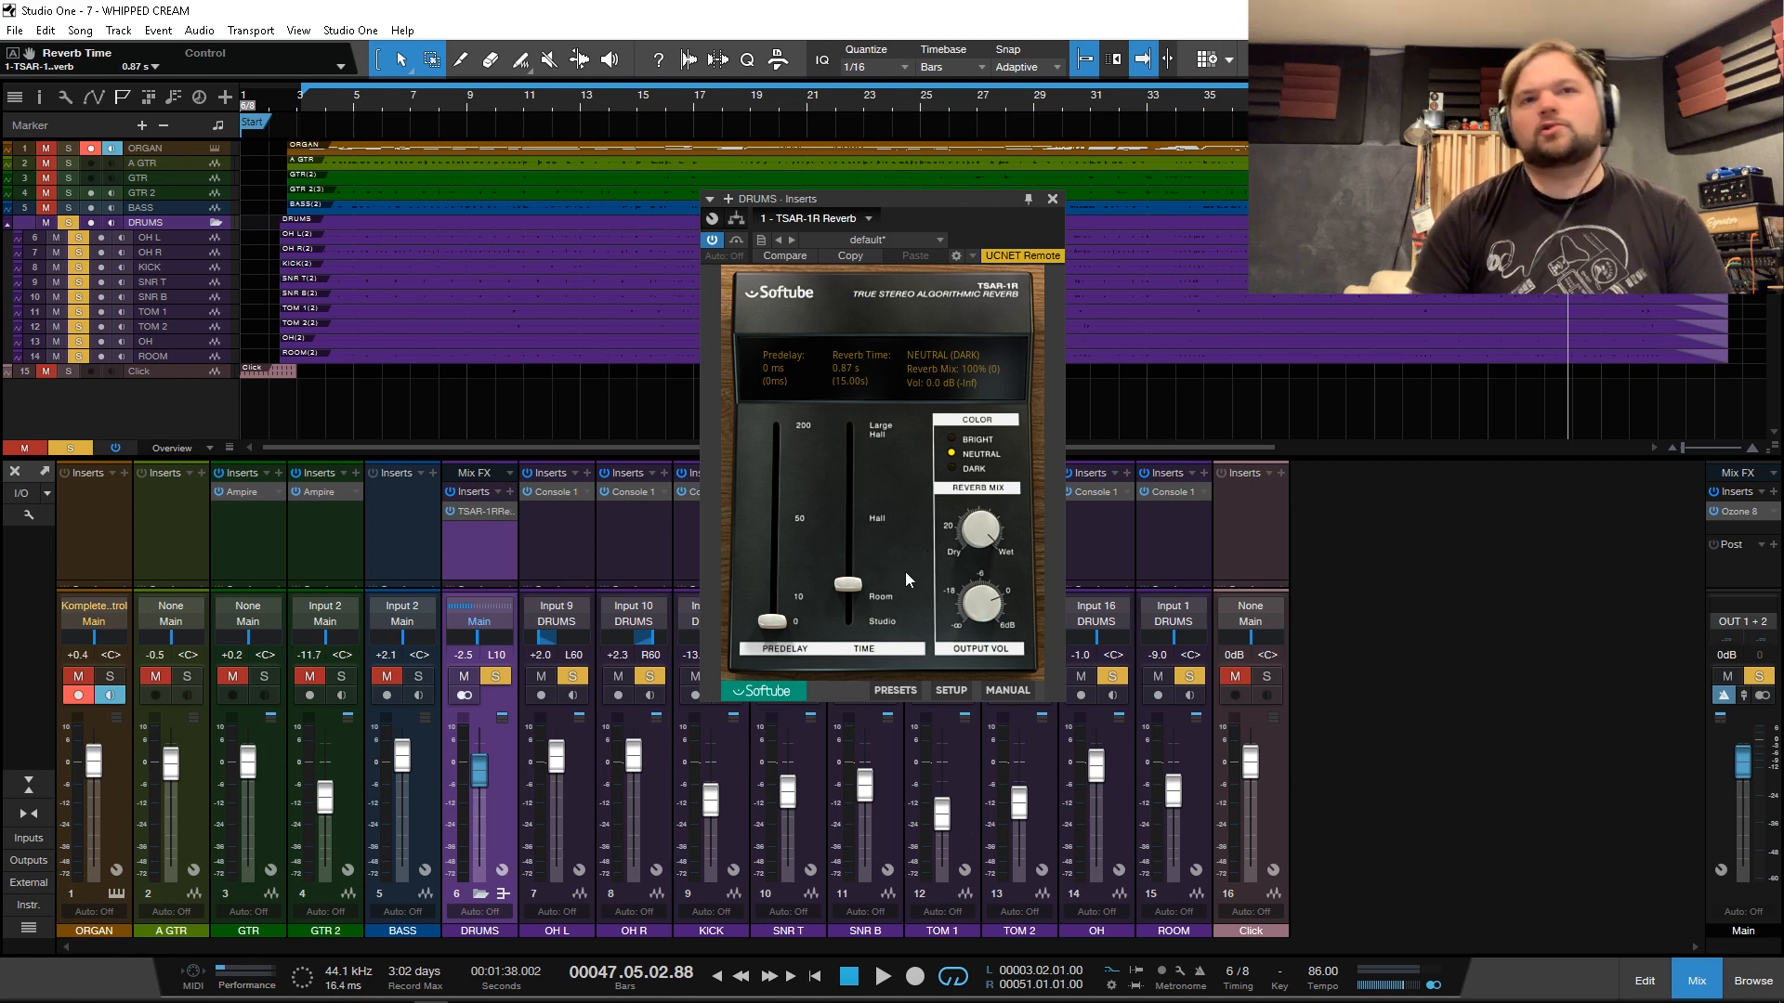
Step: Close the TSAR-1R window, disable the plug-in and remove it from the DRUMS bus
left_click(1052, 201)
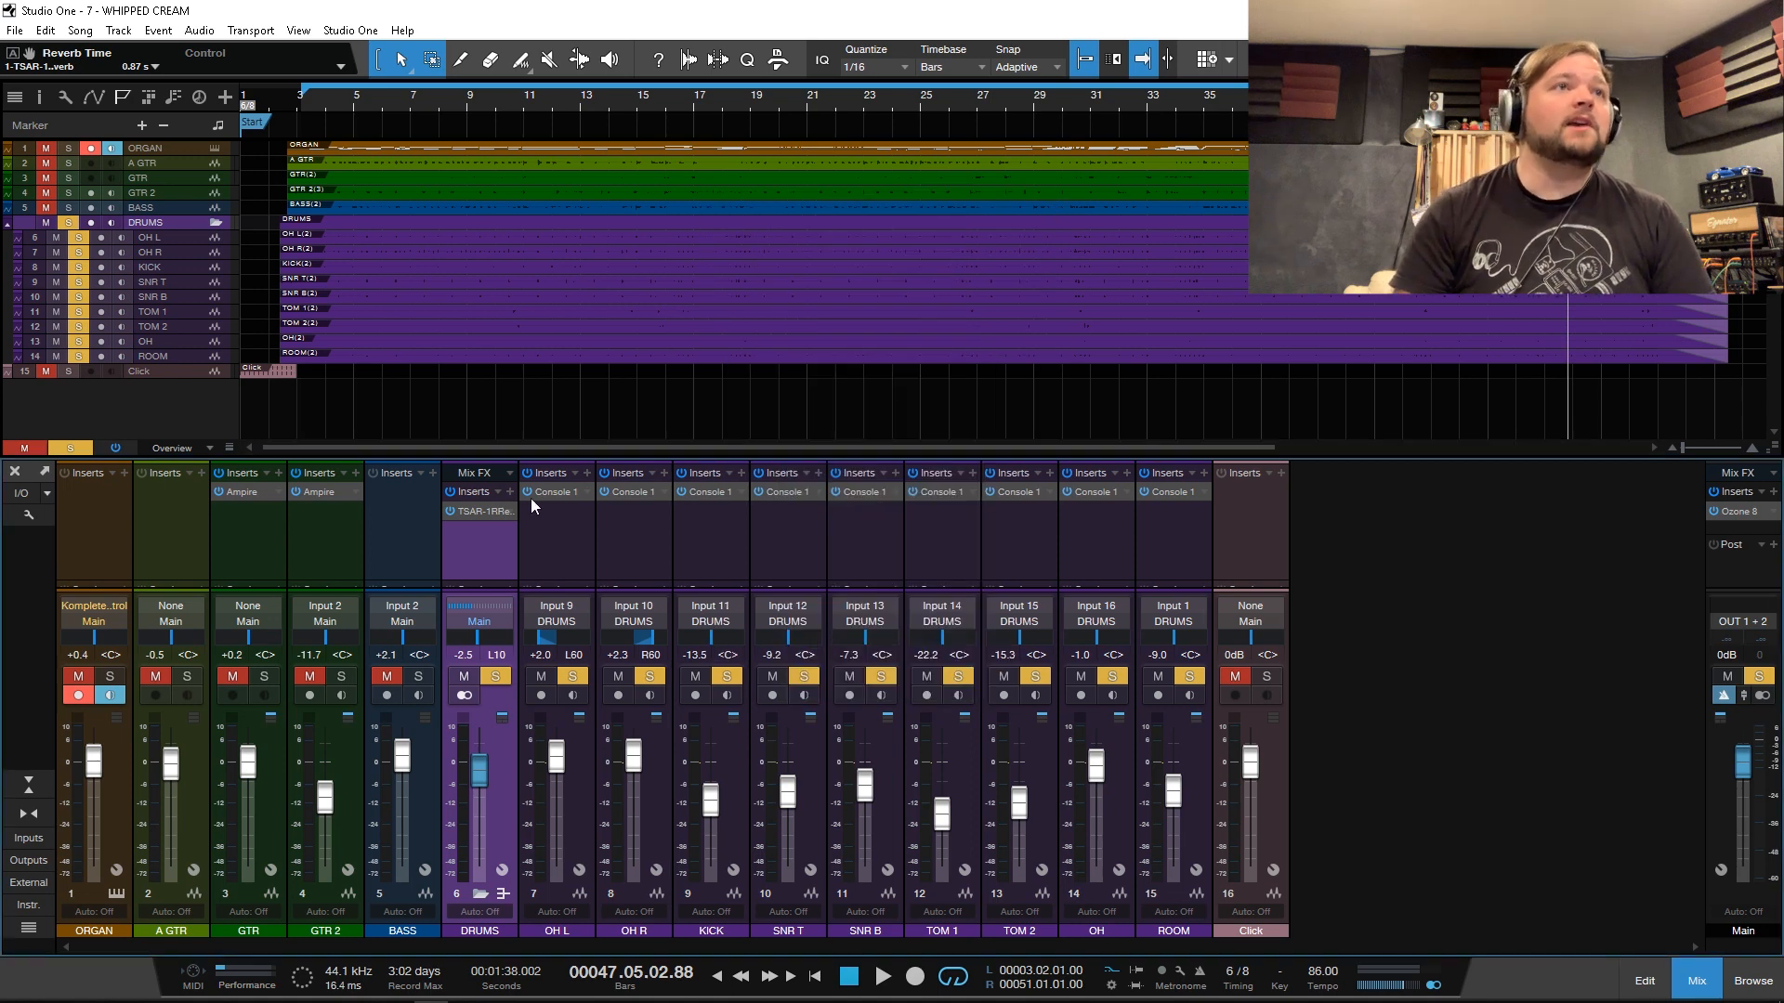
left_click(509, 511)
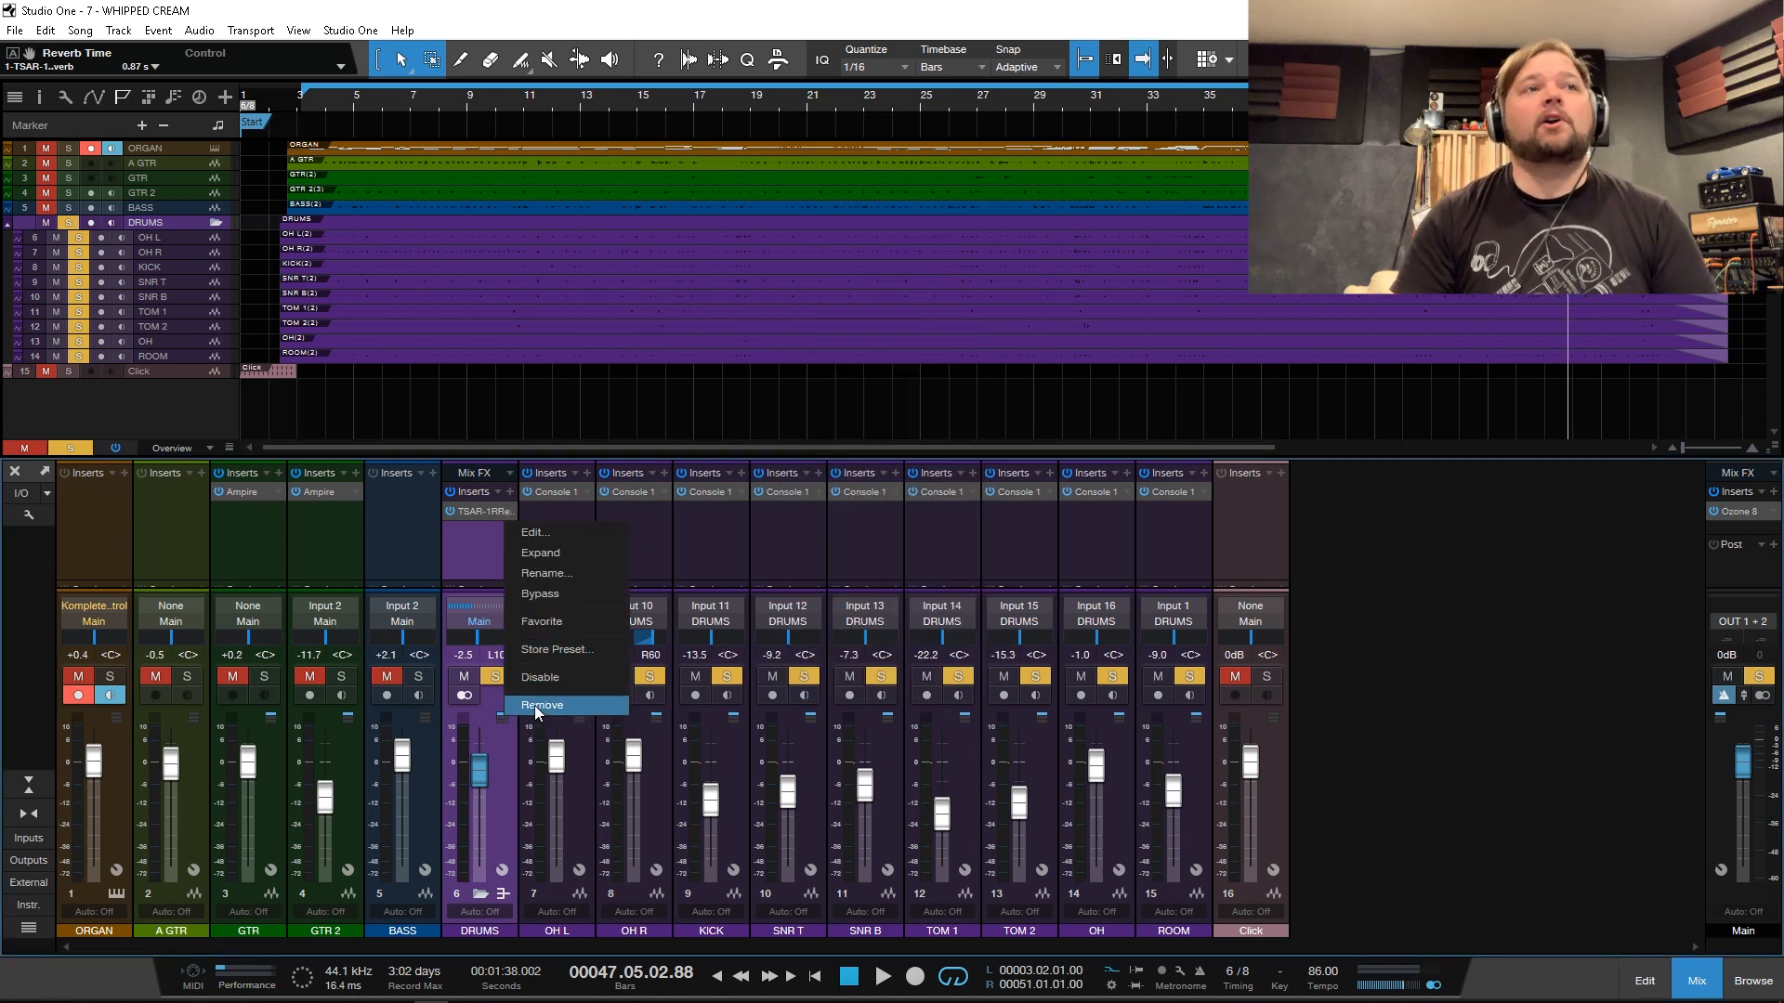
left_click(539, 677)
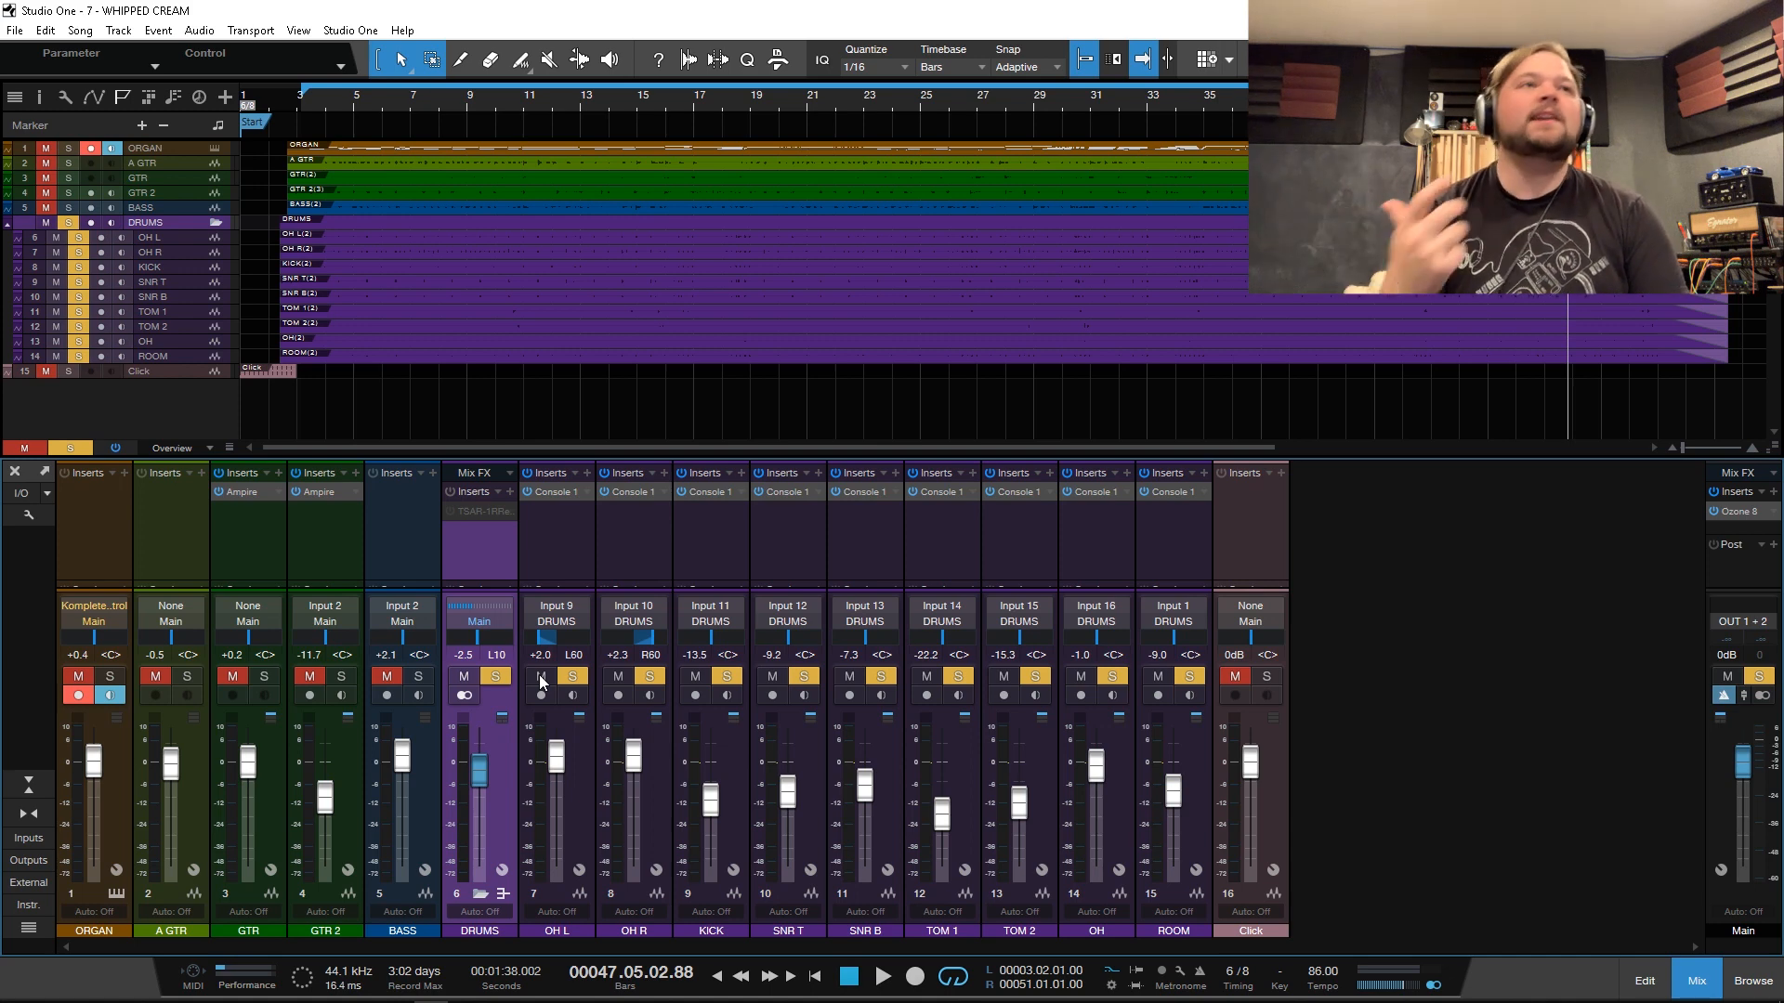
right_click(509, 514)
left_click(511, 584)
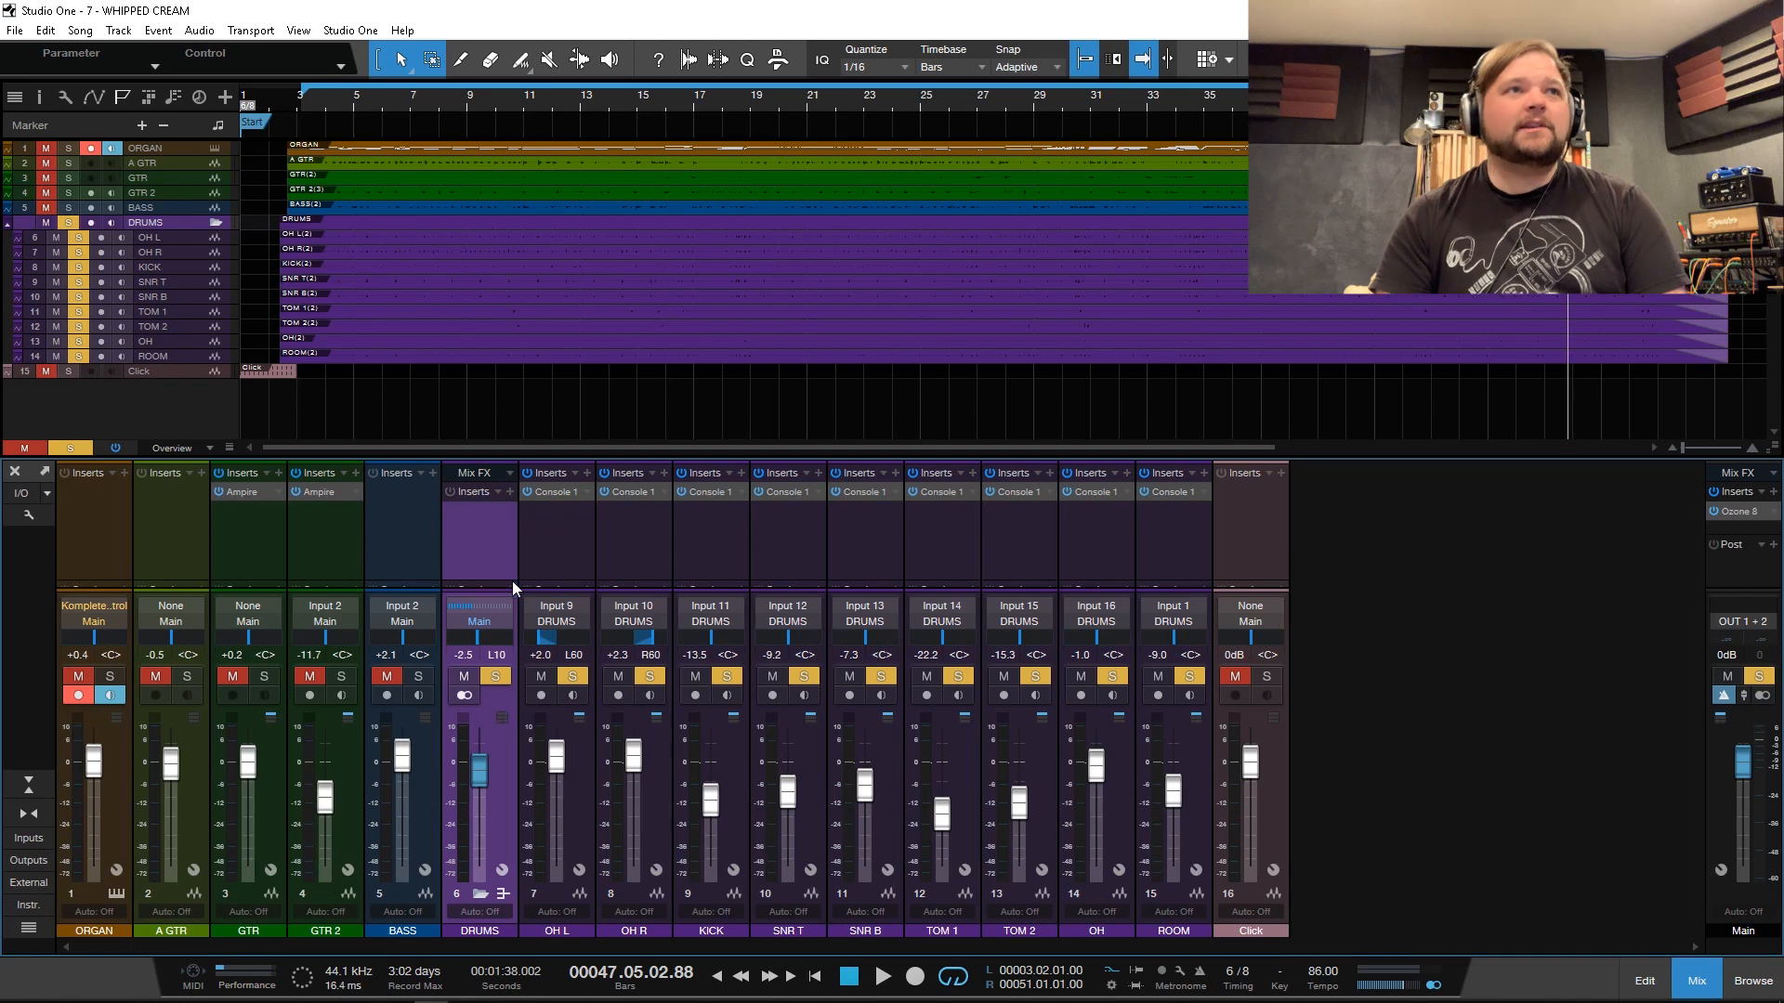